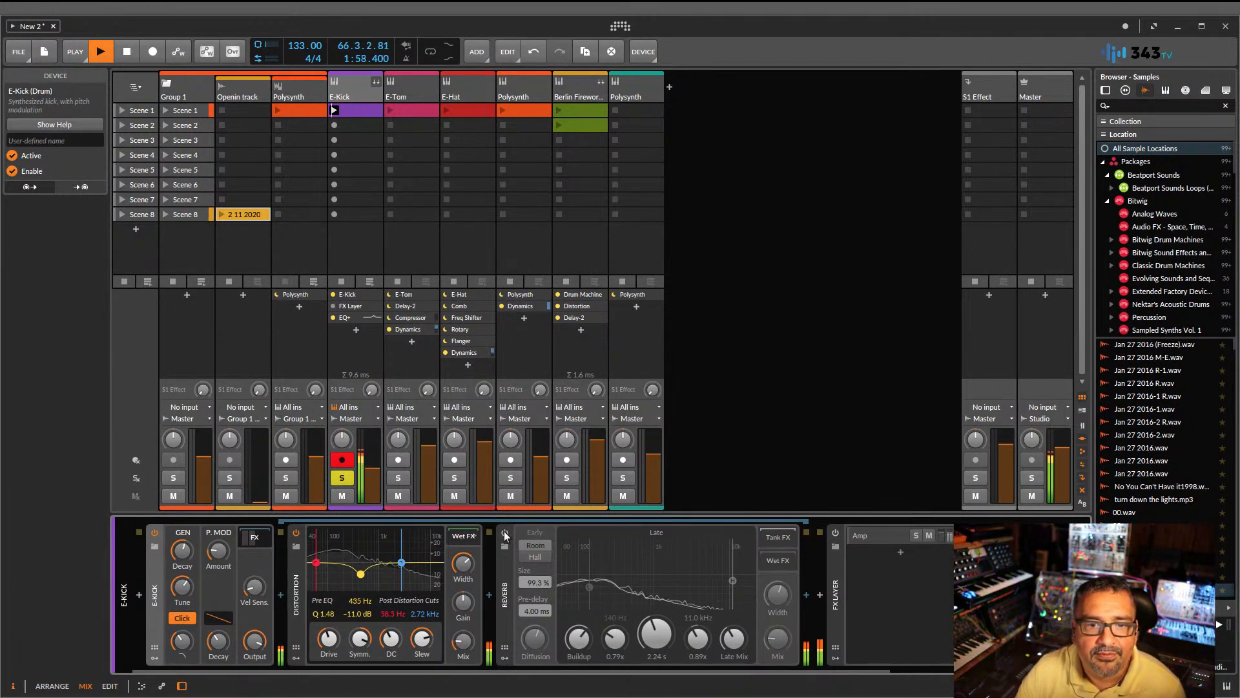
- Turn on the Reverb in E-Kick's nested effects chain and the FX Layer that follows it
click(505, 533)
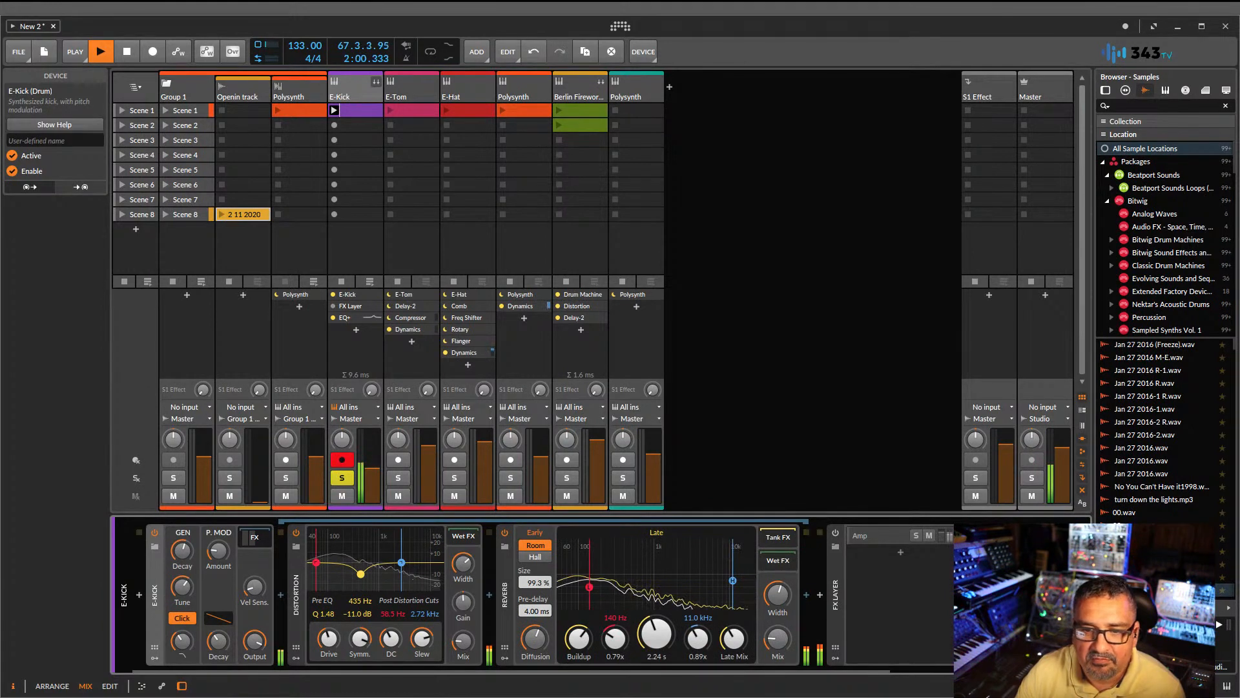
drag(841, 672, 983, 673)
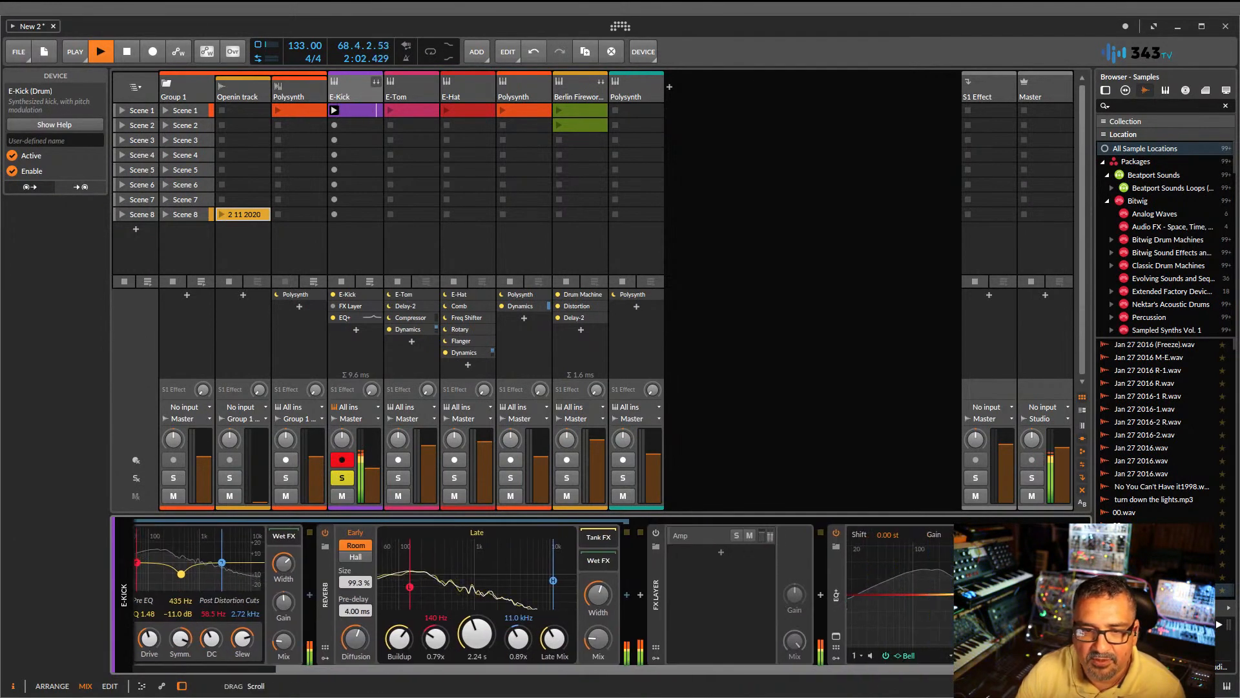
click(654, 533)
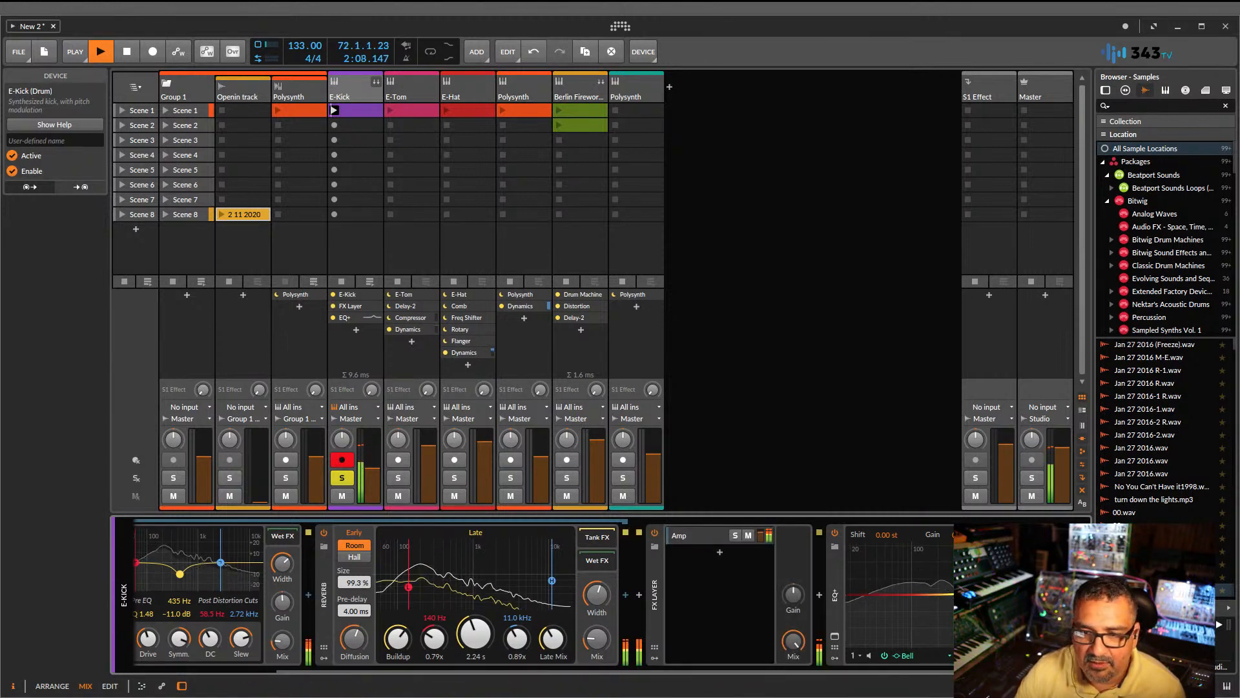
drag(646, 669, 696, 669)
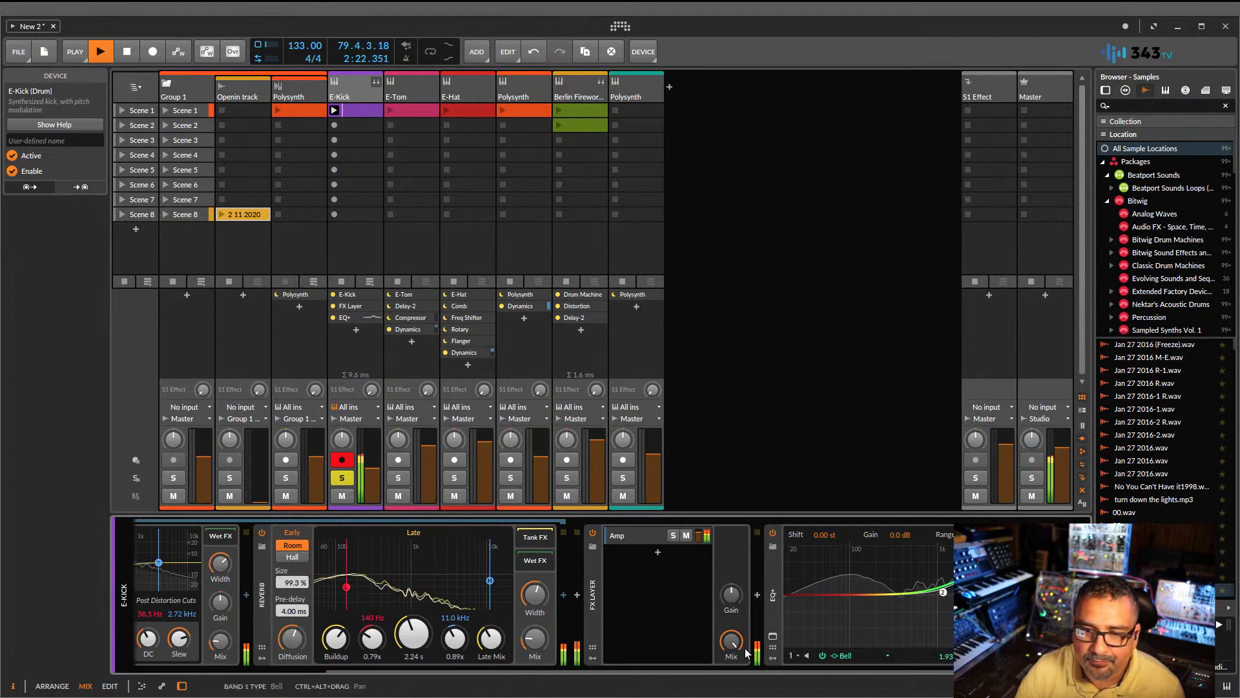
drag(897, 670, 342, 431)
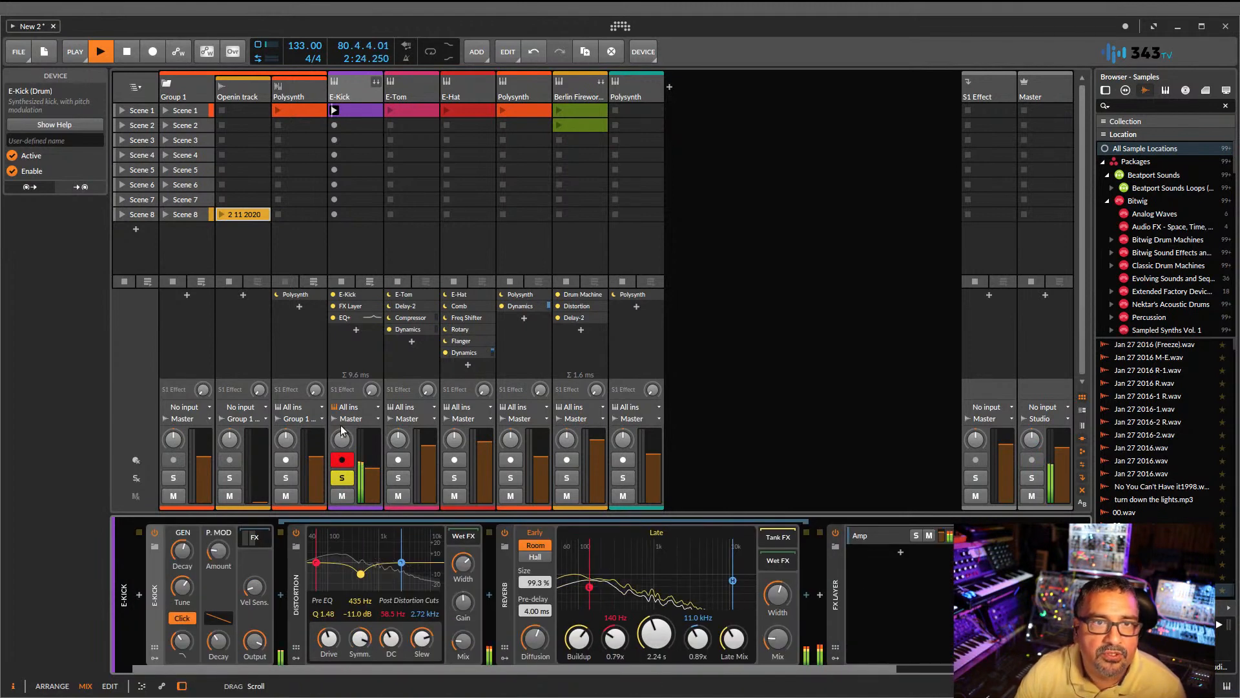
- Move the solo from the E-Kick track to E-Tom and select the E-Tom track to show its devices
click(343, 478)
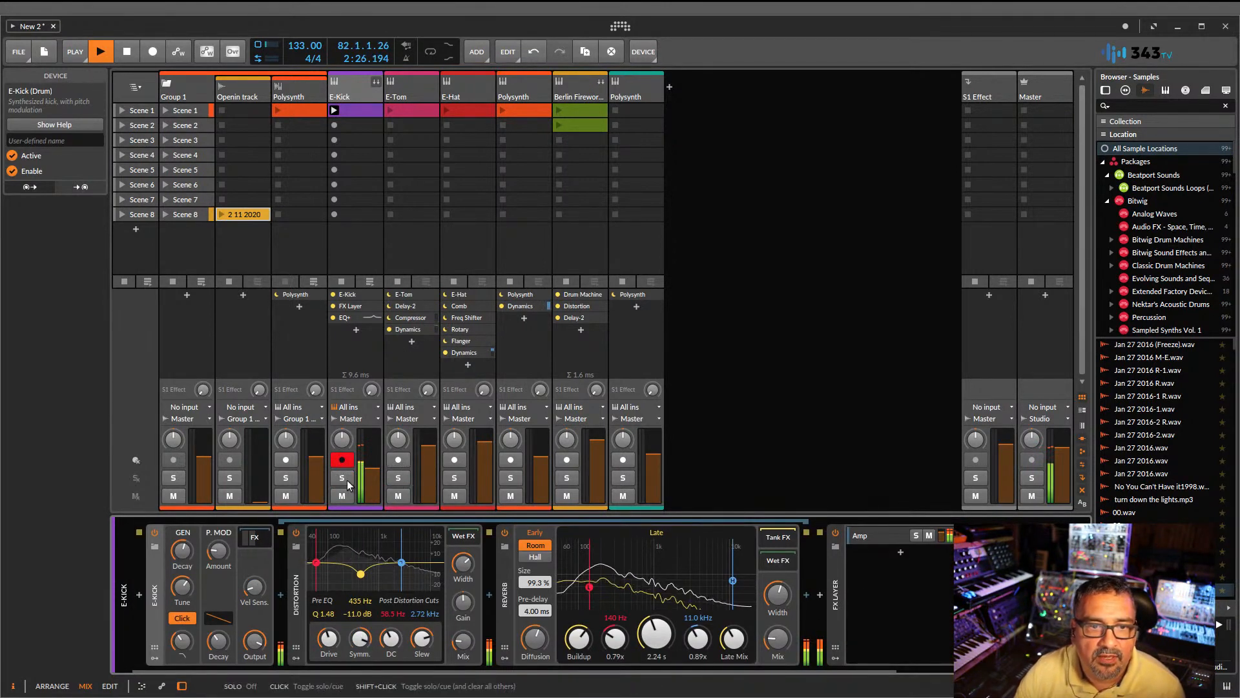
click(398, 478)
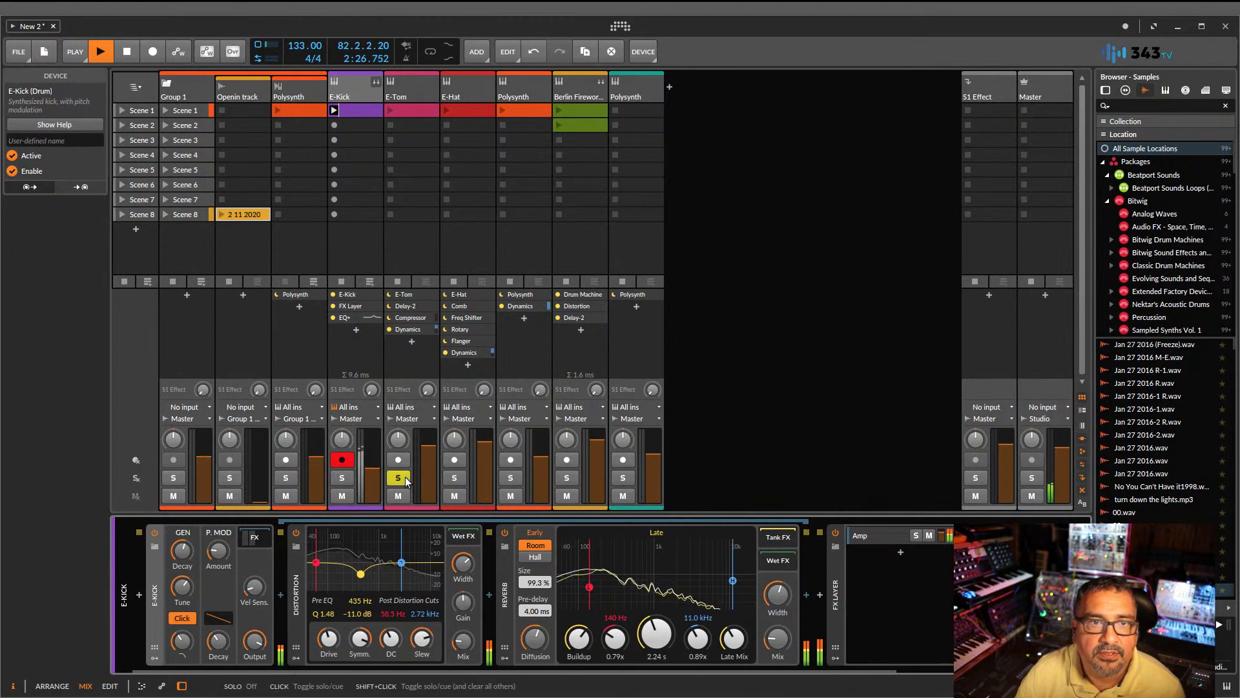
click(402, 83)
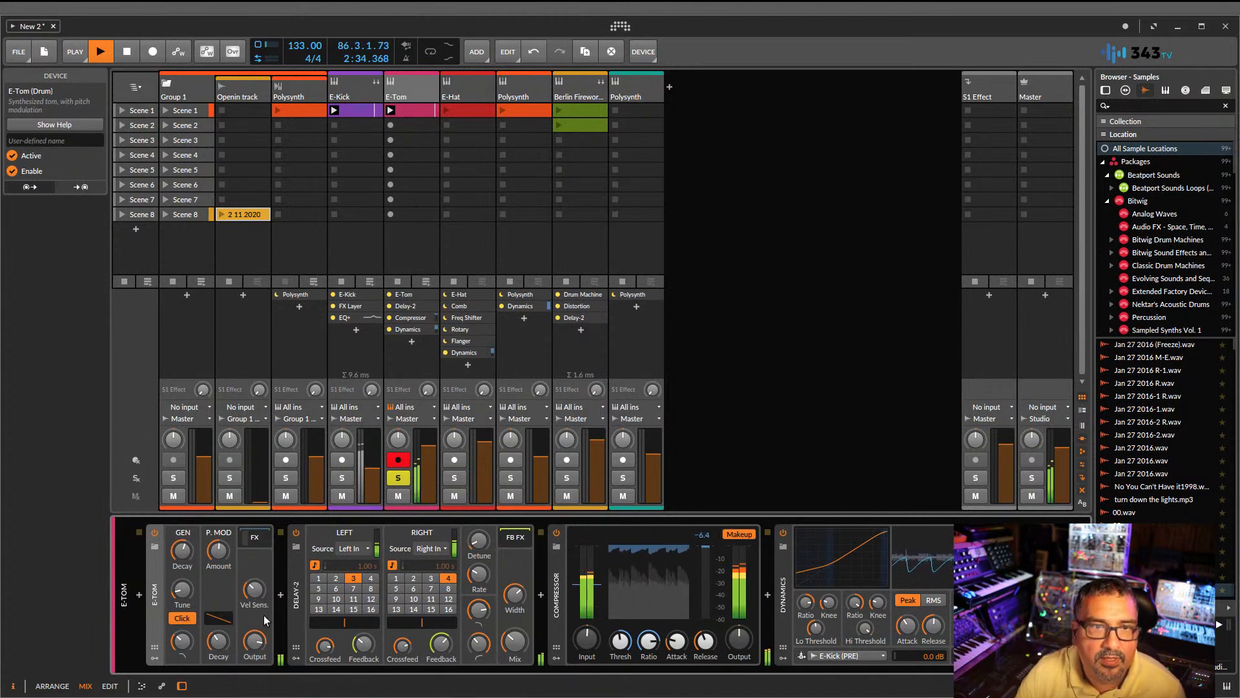
- Turn off the Delay-2, Compressor and Dynamics devices on the E-Tom track
click(296, 532)
click(555, 534)
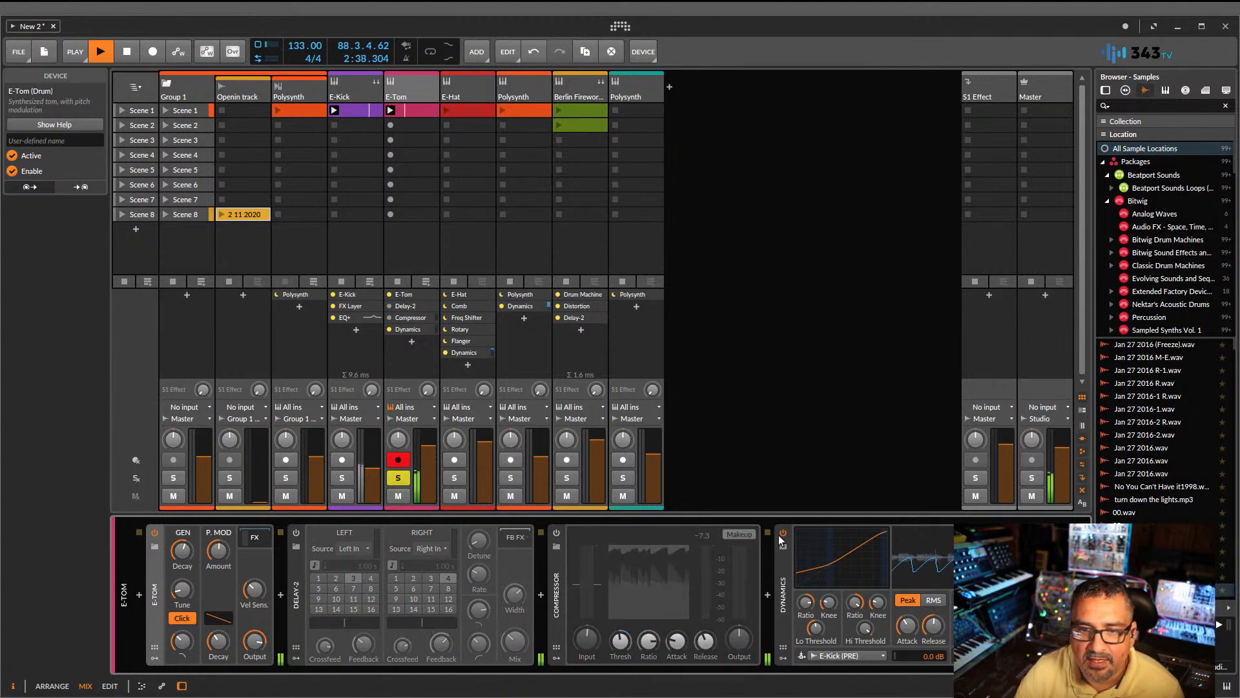
click(783, 533)
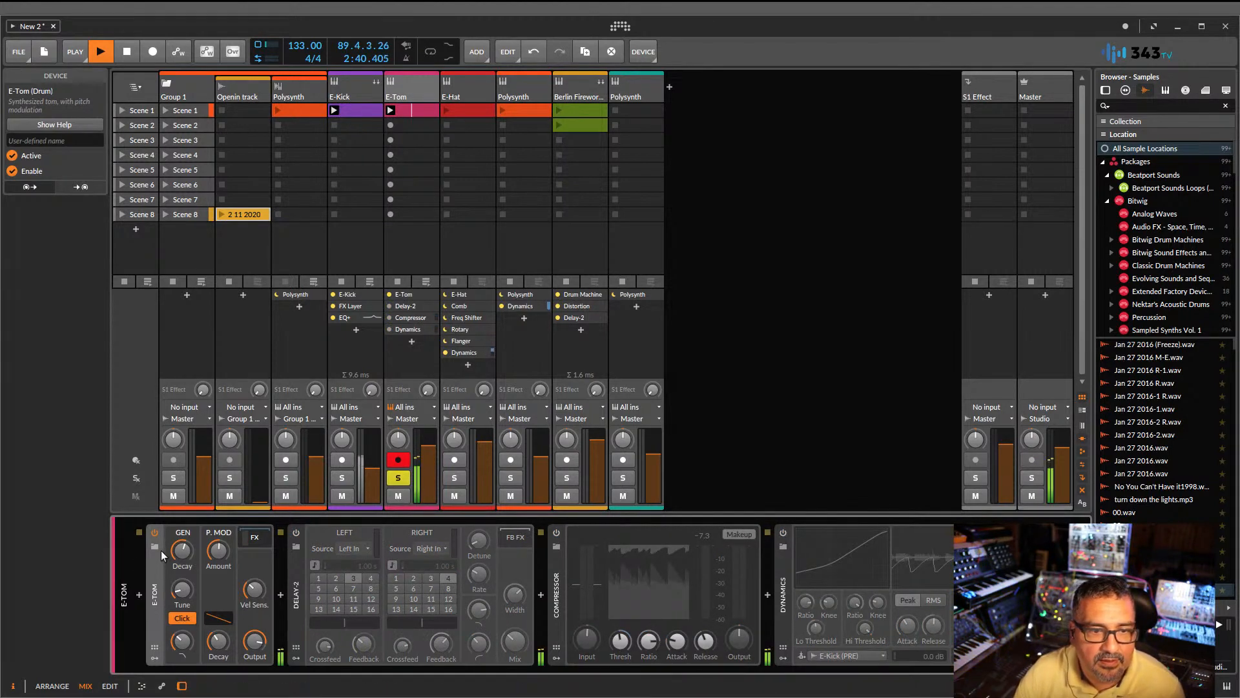
- Show E-Tom's nested FX chain and compare the sound with its Reverb switched off and back on
click(258, 538)
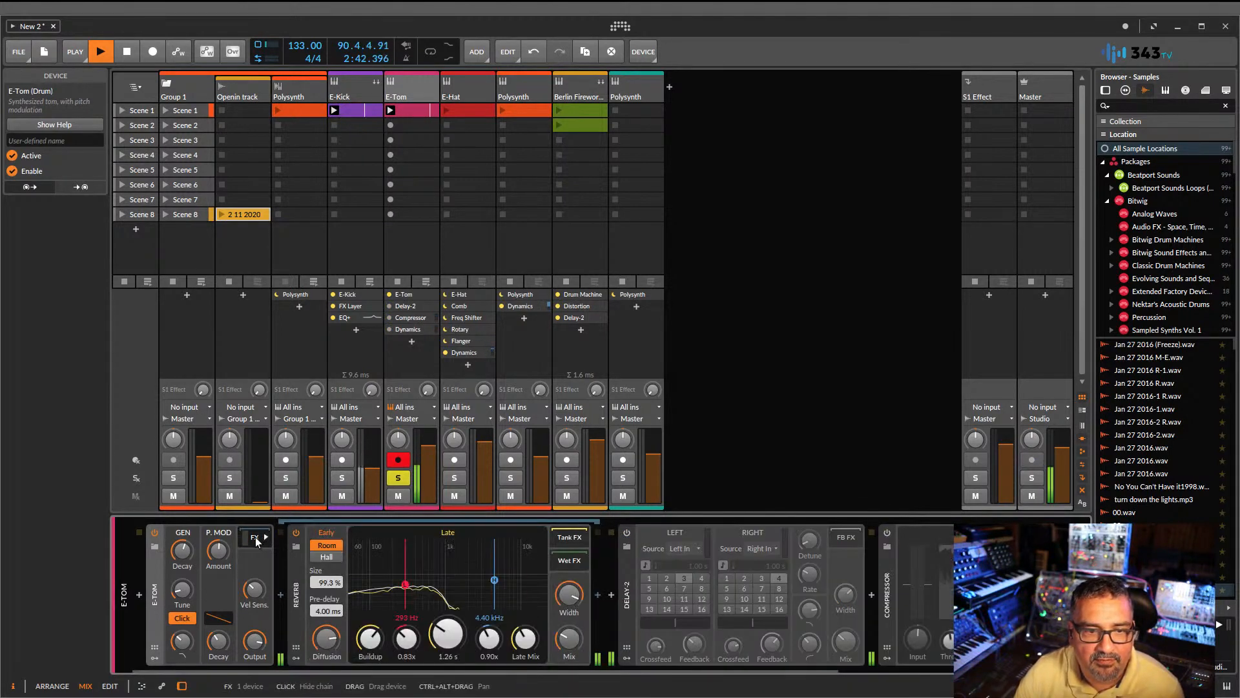
click(295, 532)
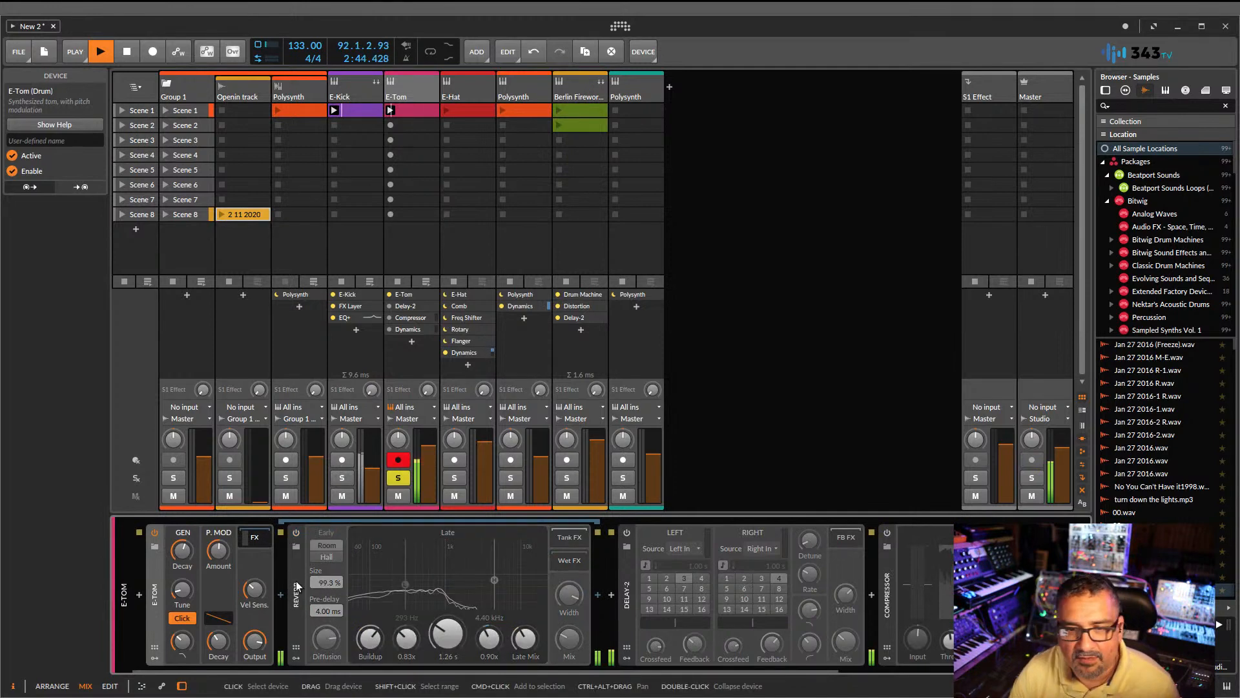
click(295, 533)
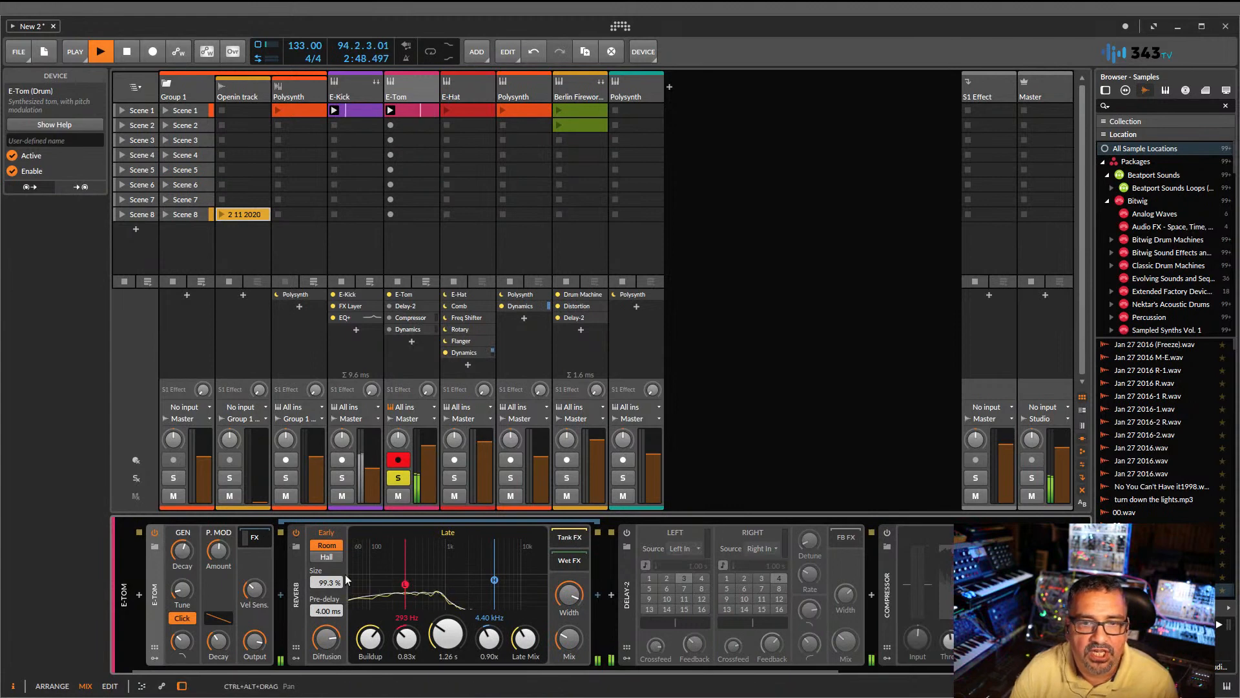
- Hide and show E-Tom's nested FX chain repeatedly to examine where the Reverb sits, leaving the chain hidden
click(251, 537)
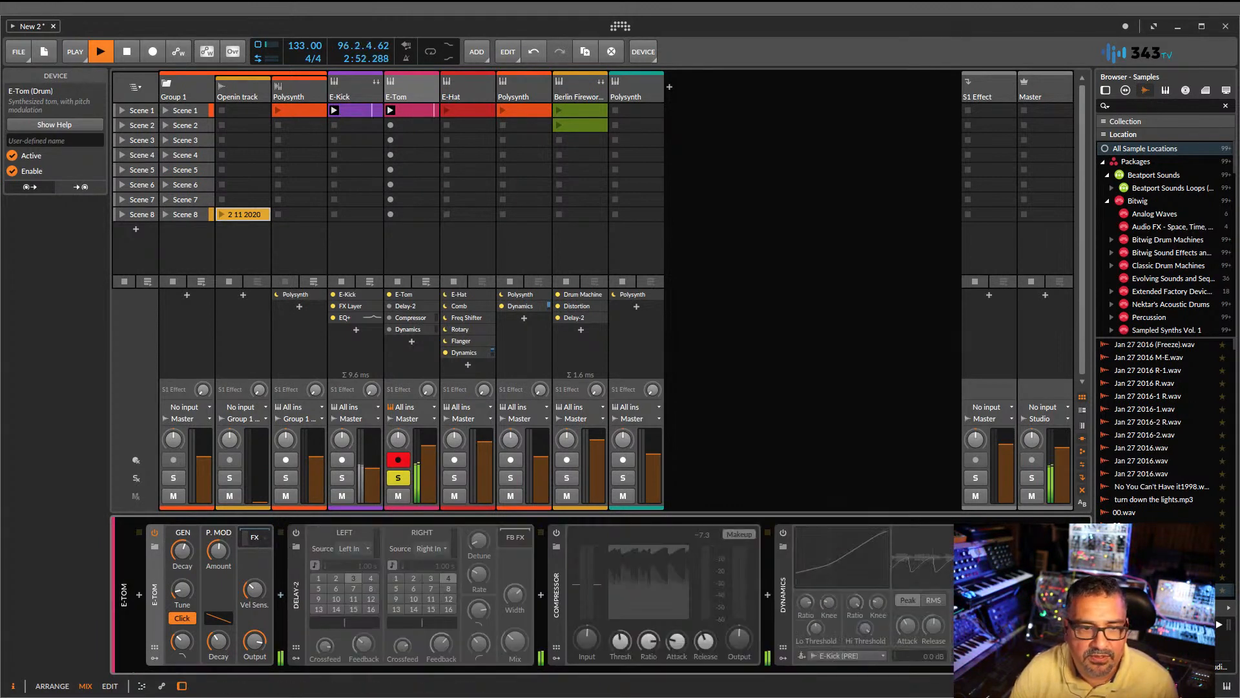
click(254, 539)
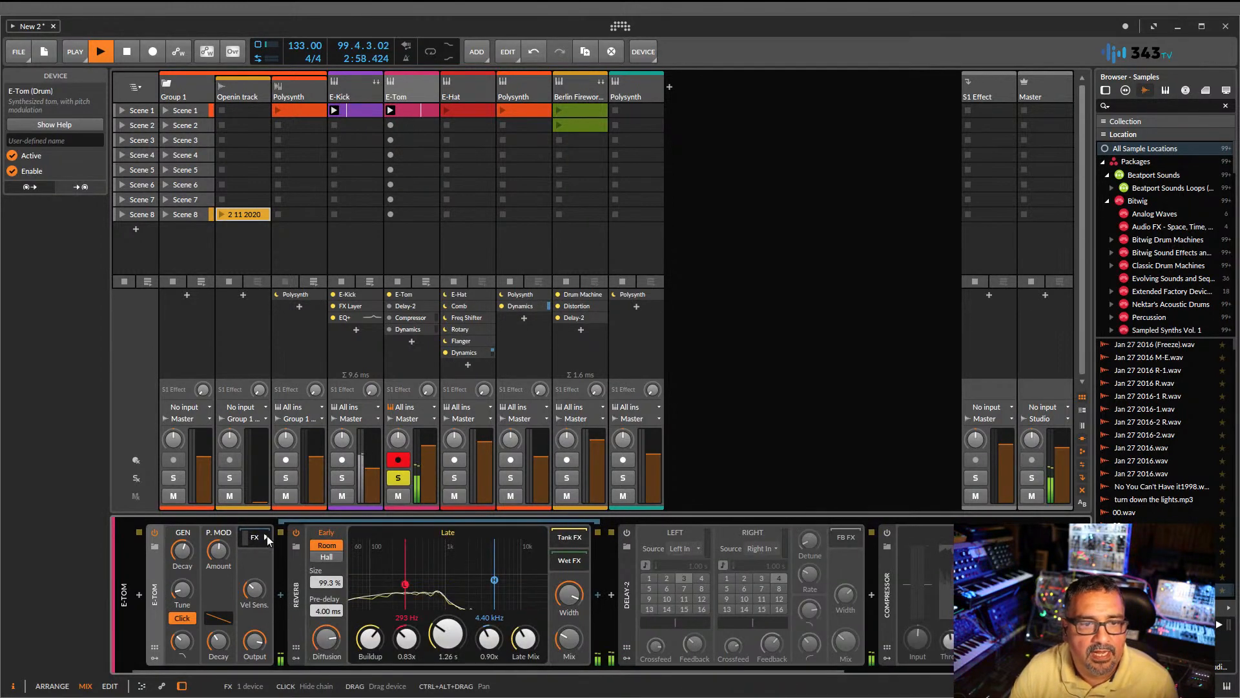
click(266, 536)
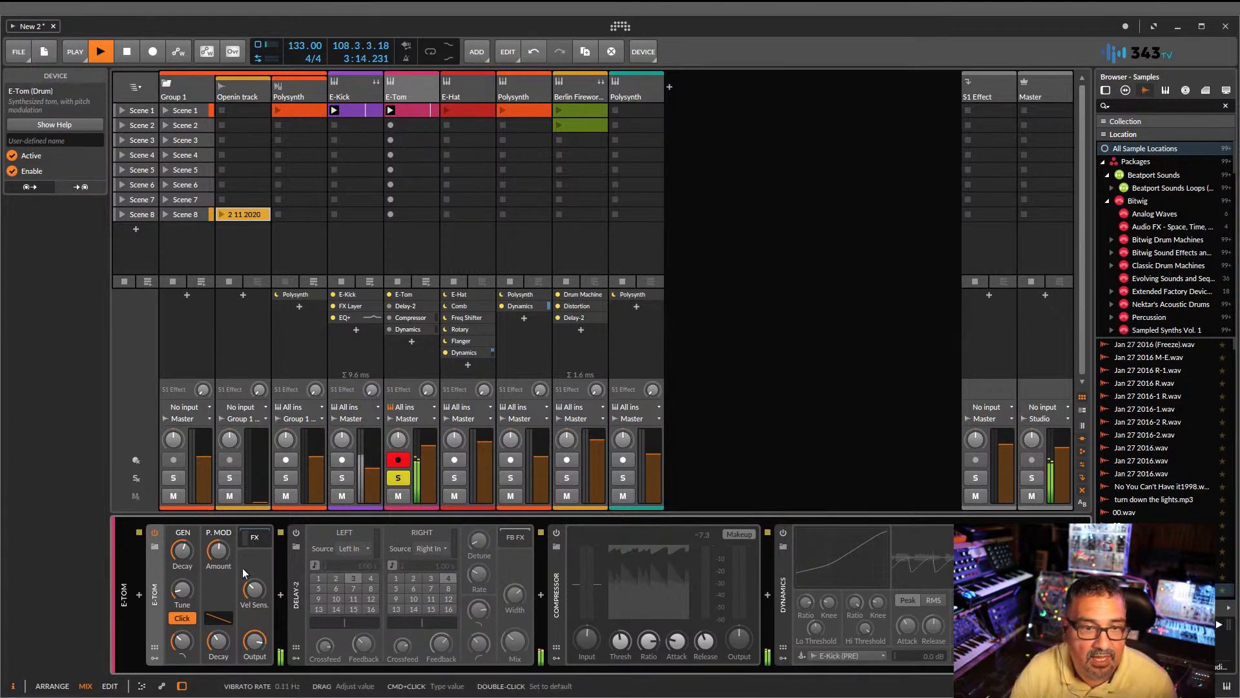
click(252, 541)
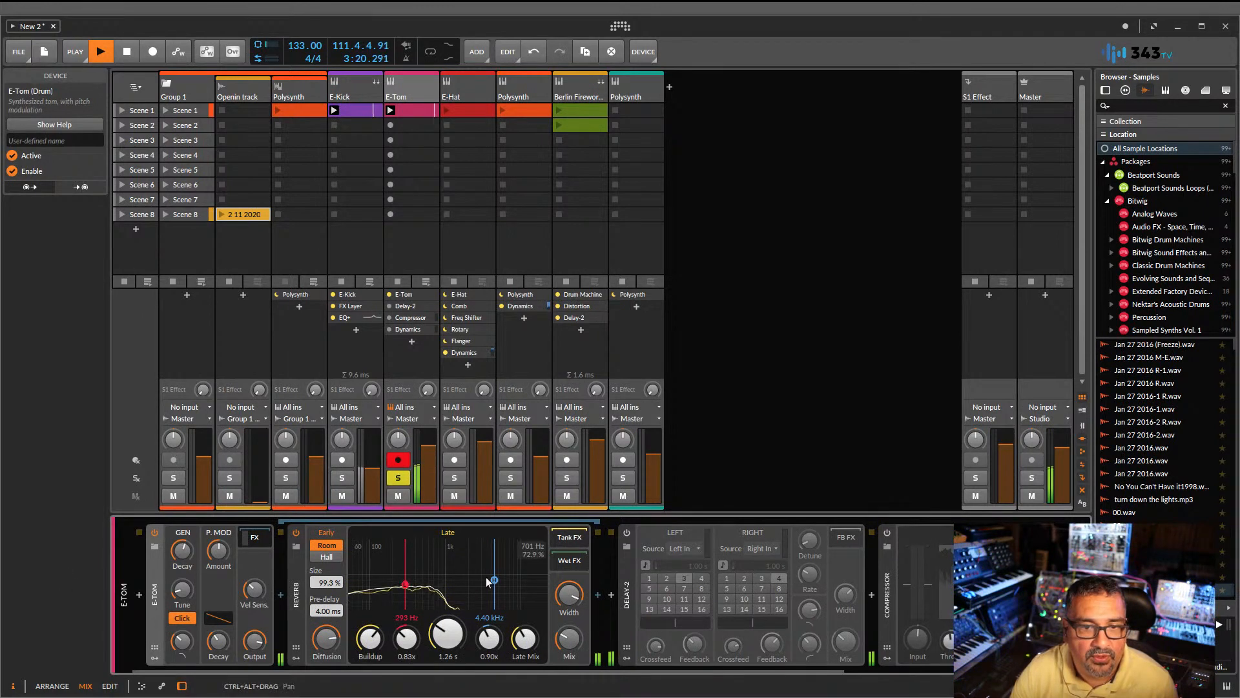
click(261, 540)
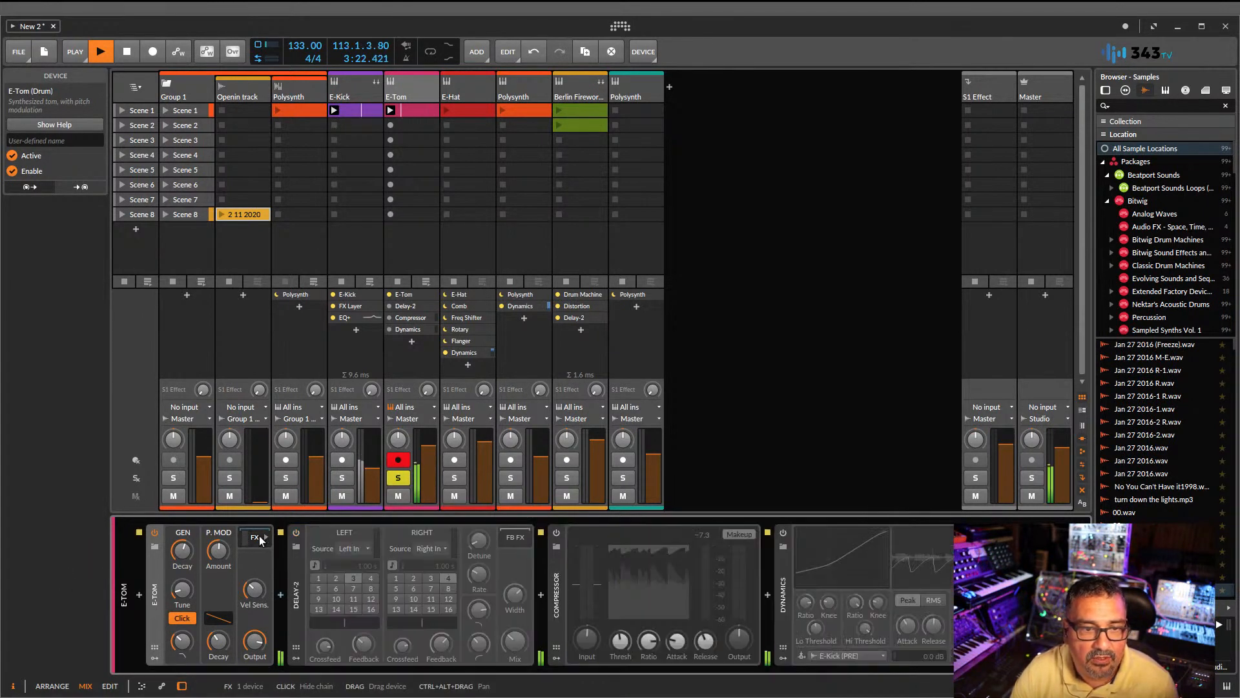
click(260, 538)
click(260, 540)
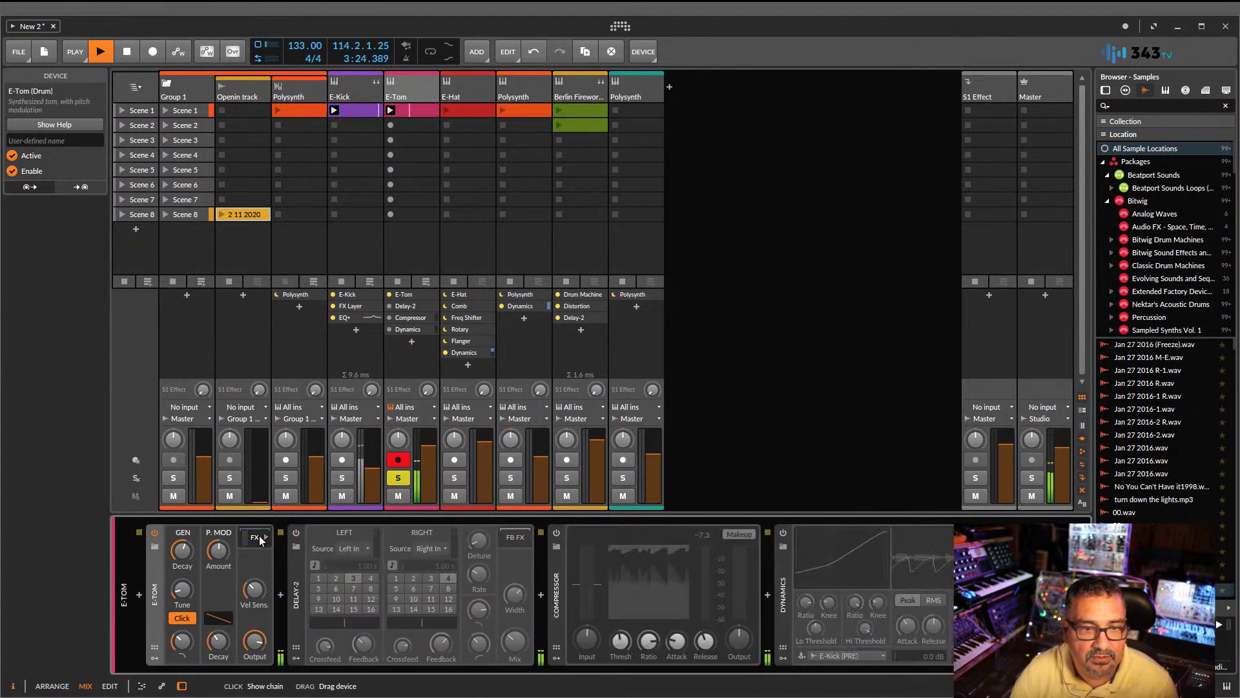
click(260, 540)
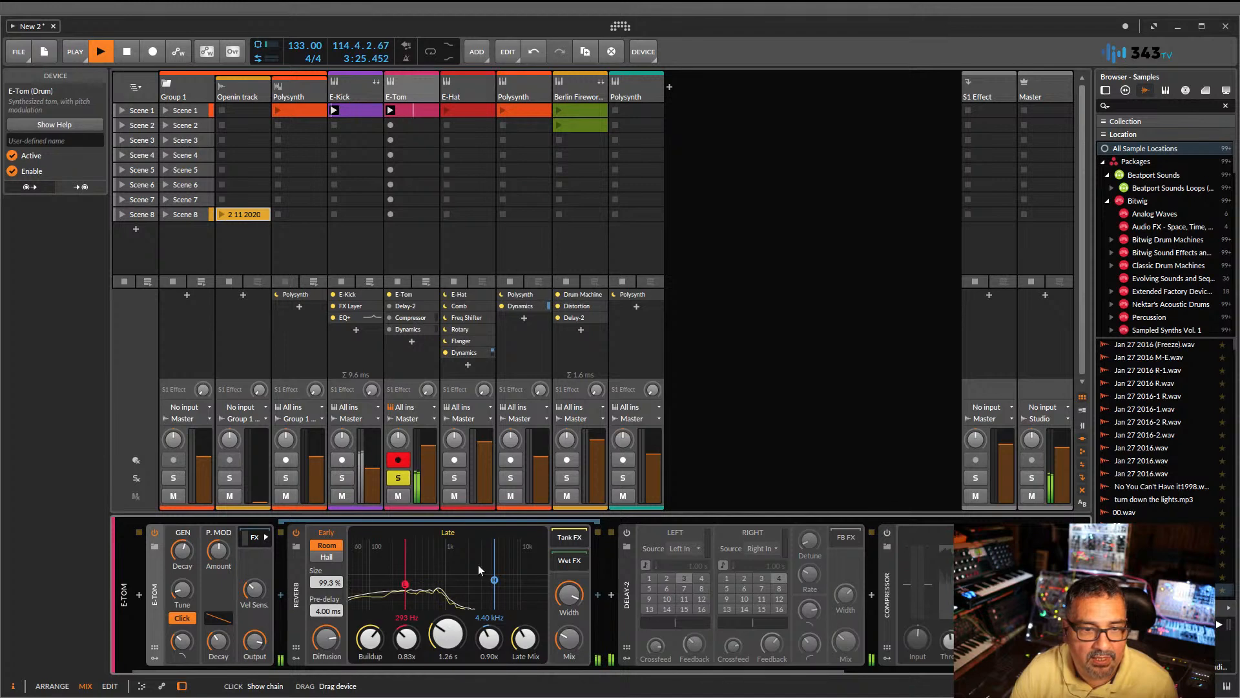
click(263, 539)
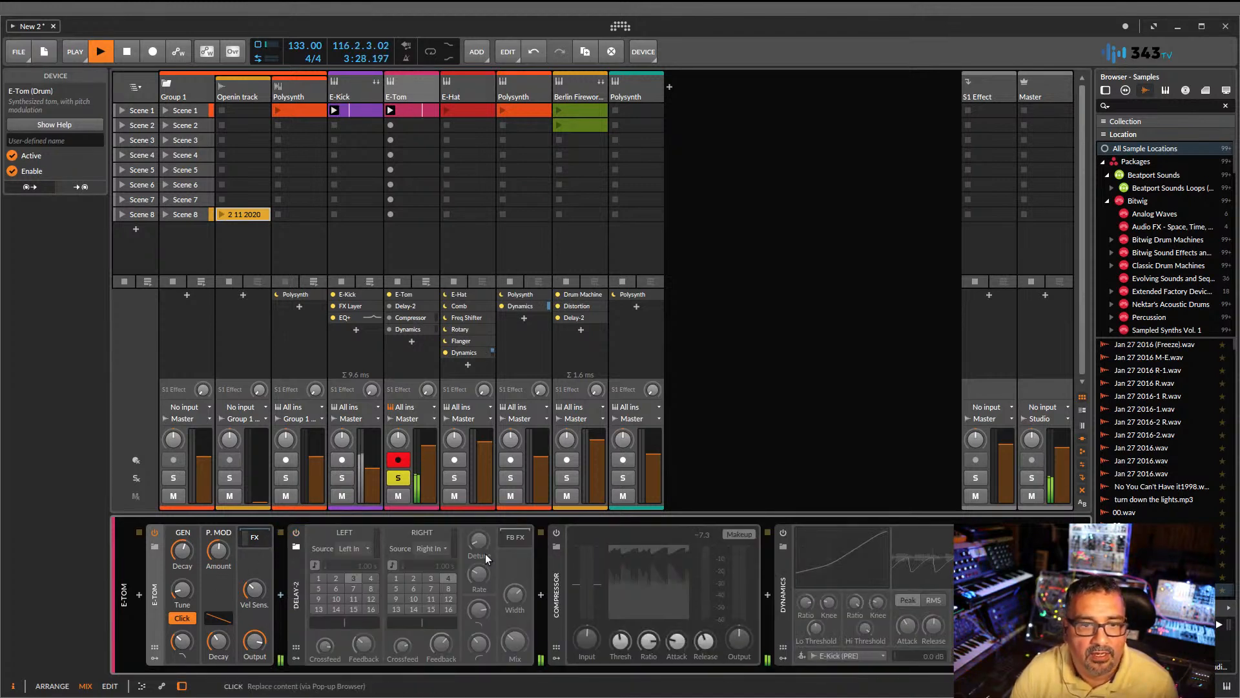
- Turn the Delay-2, Compressor and Dynamics devices on the E-Tom track back on one after another
click(295, 533)
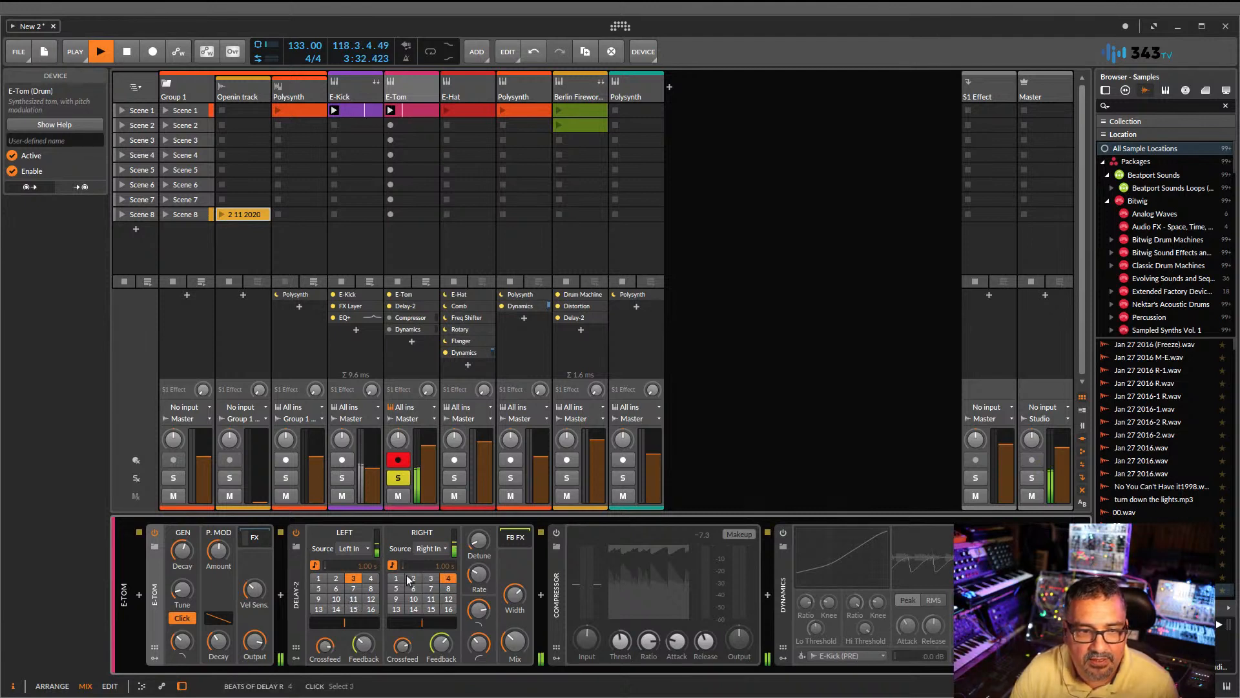
click(556, 532)
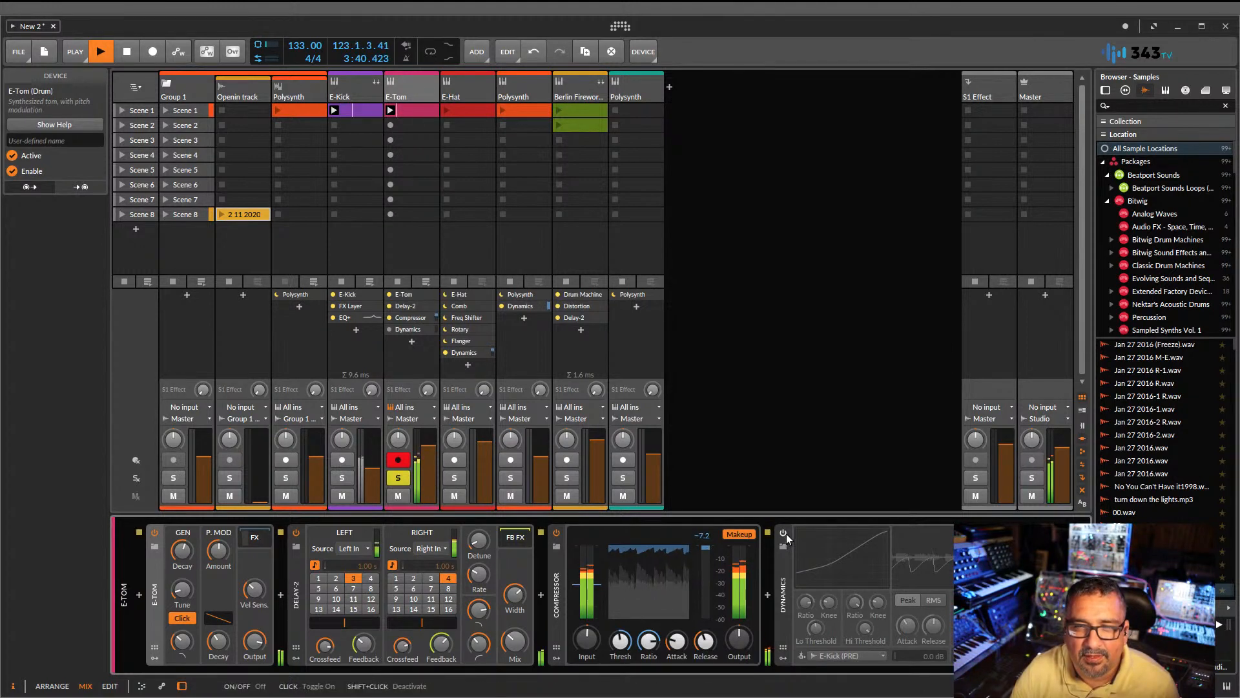
click(784, 533)
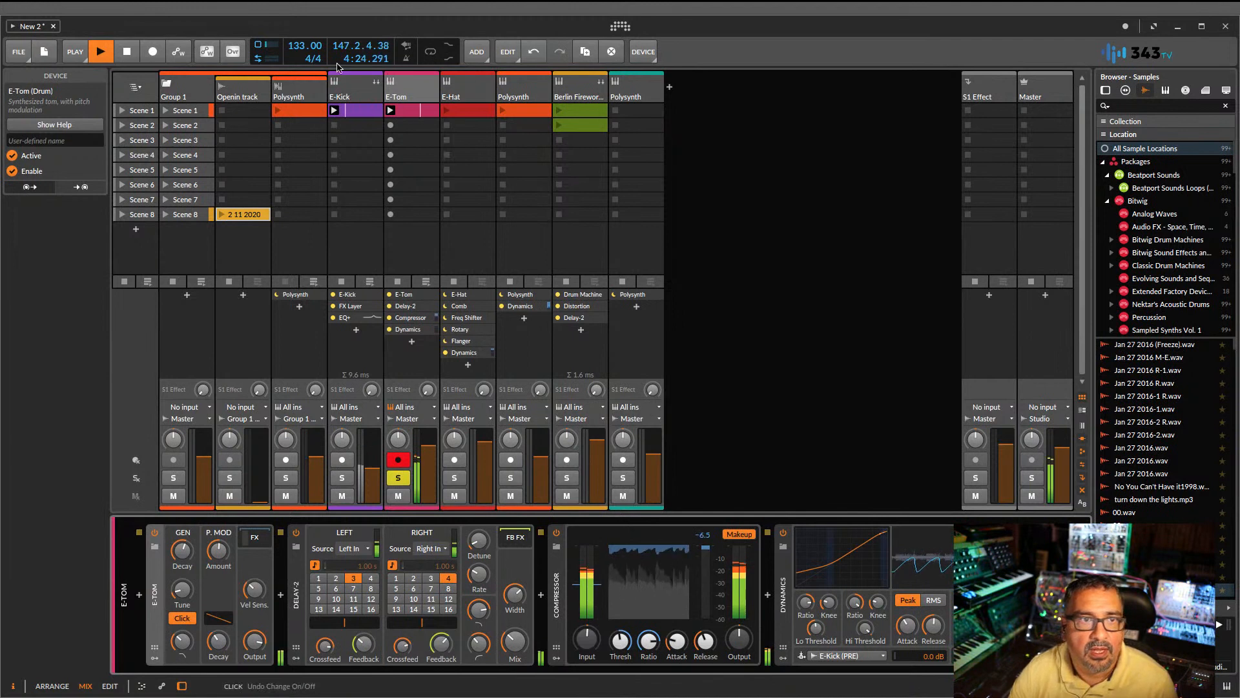
- Stop playback and move the solo from E-Tom to E-Hat, launching E-Hat's Scene 1 clip and selecting its track
key(space)
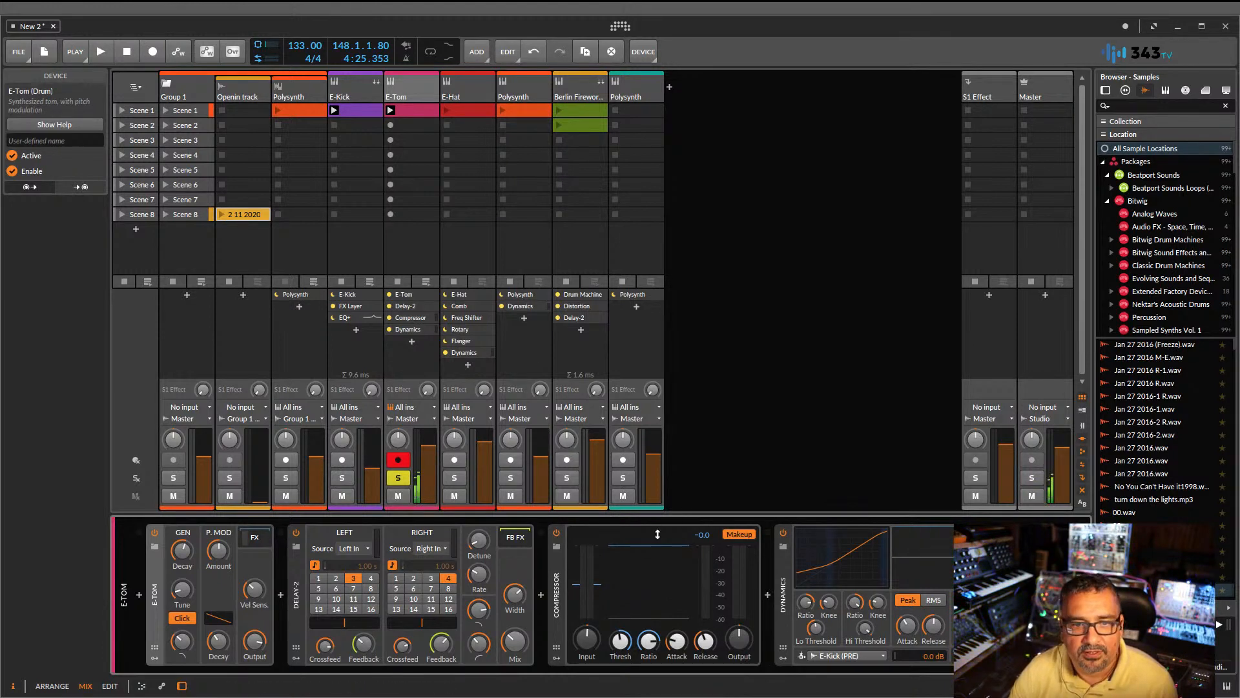
click(399, 478)
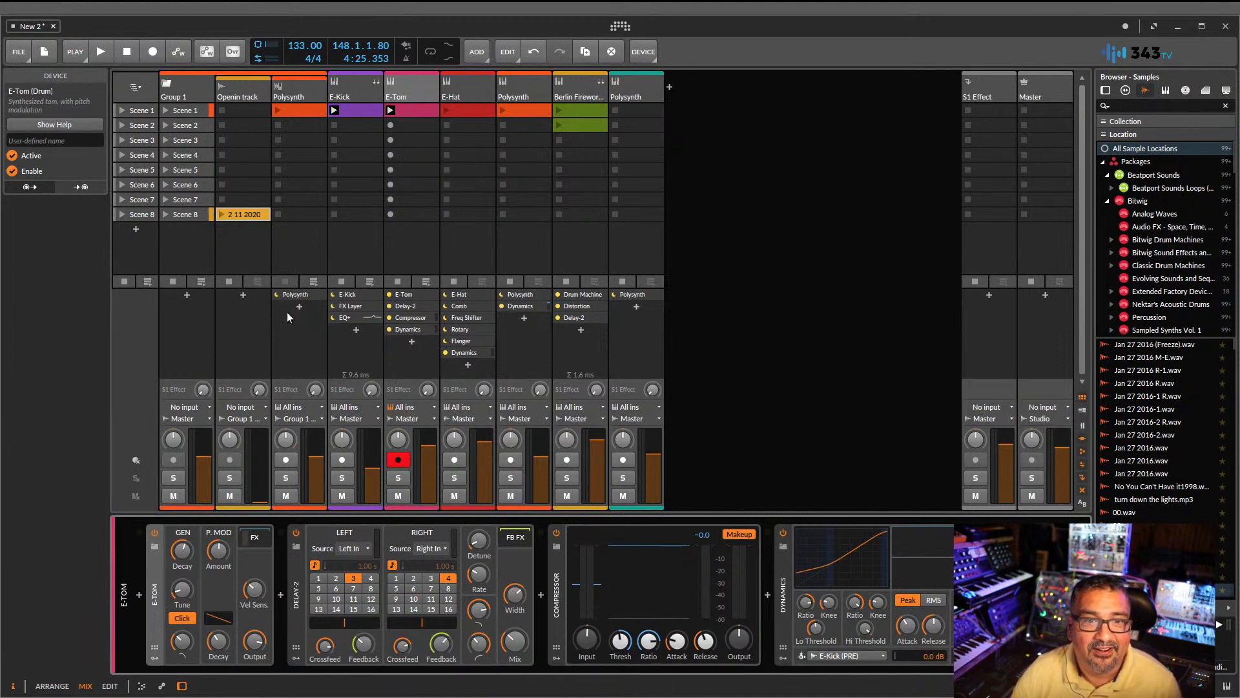
click(446, 110)
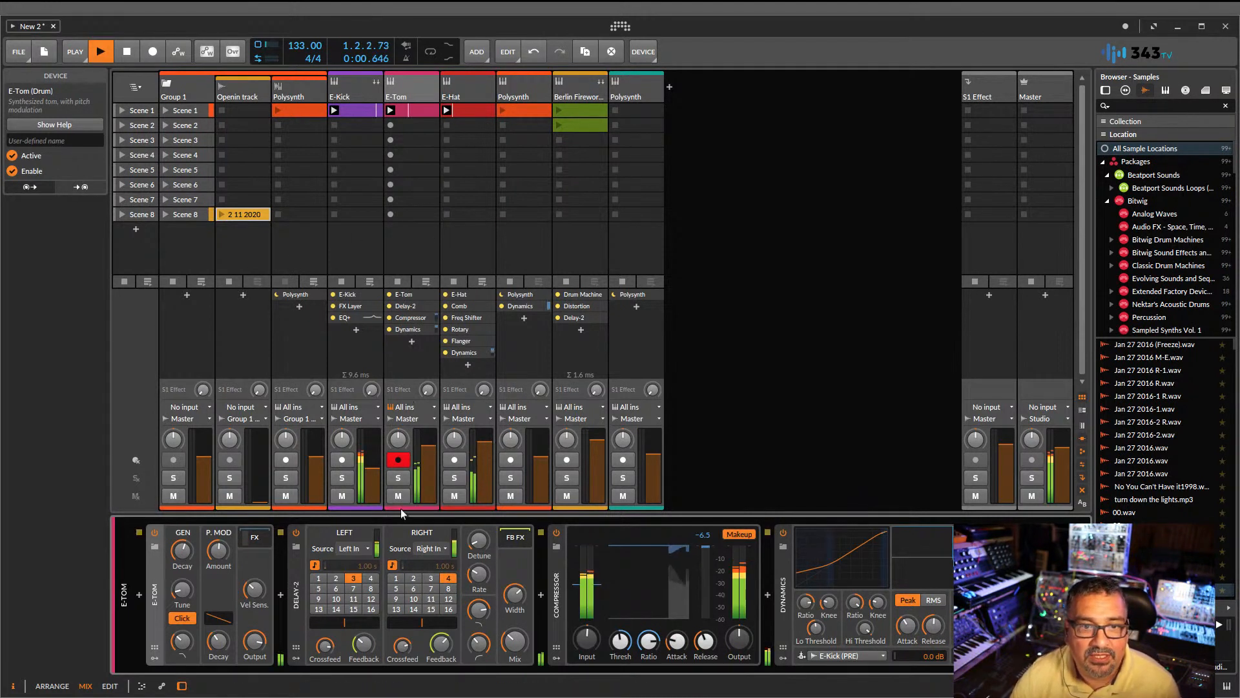
click(455, 477)
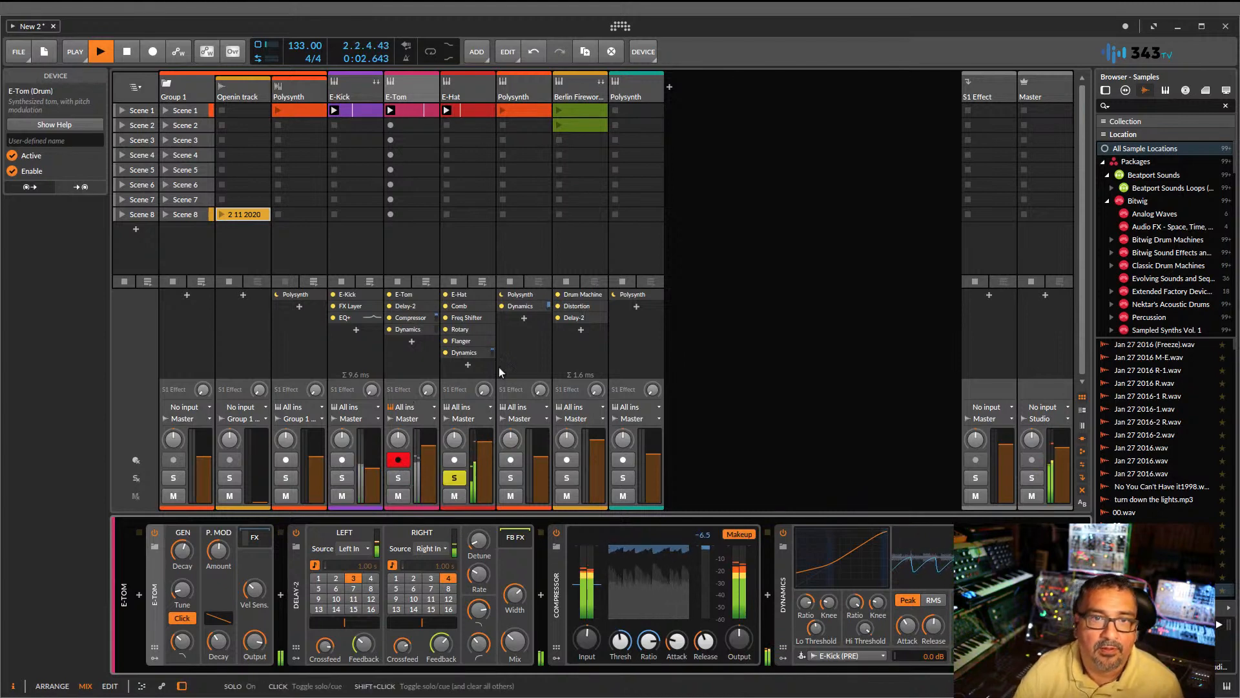
click(476, 88)
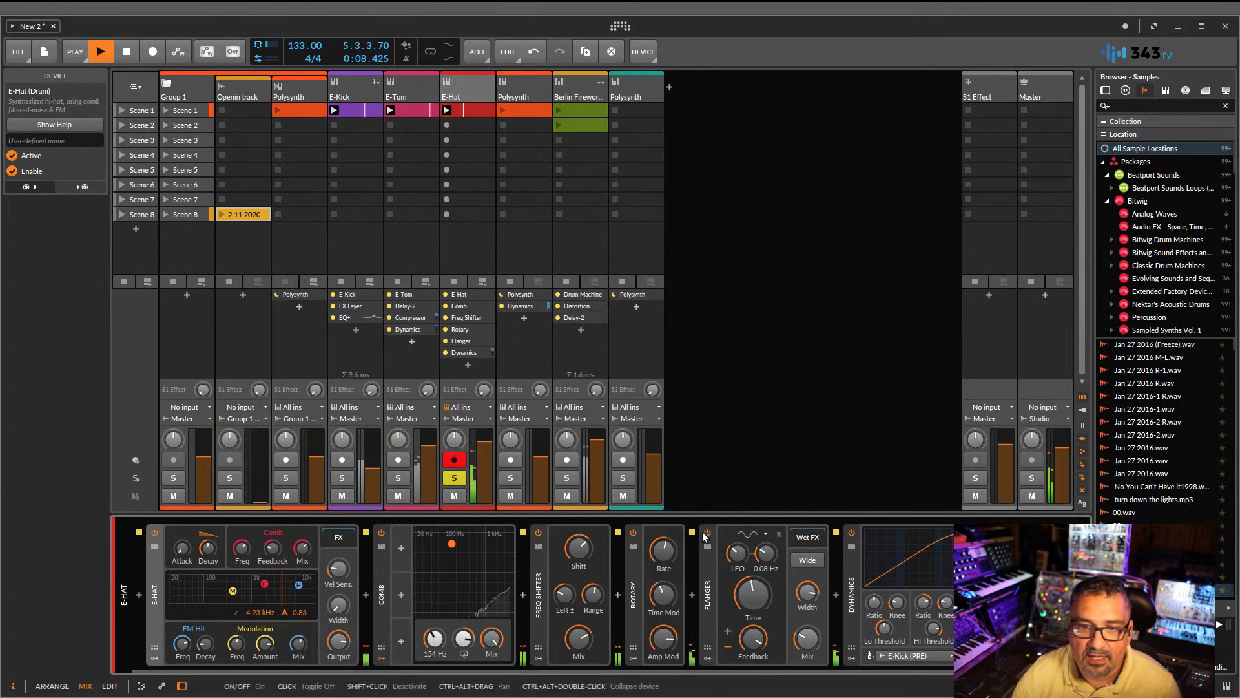
- Turn off the Comb, Freq Shifter, Rotary, Flanger and Dynamics devices on the E-Hat track
click(539, 533)
click(381, 533)
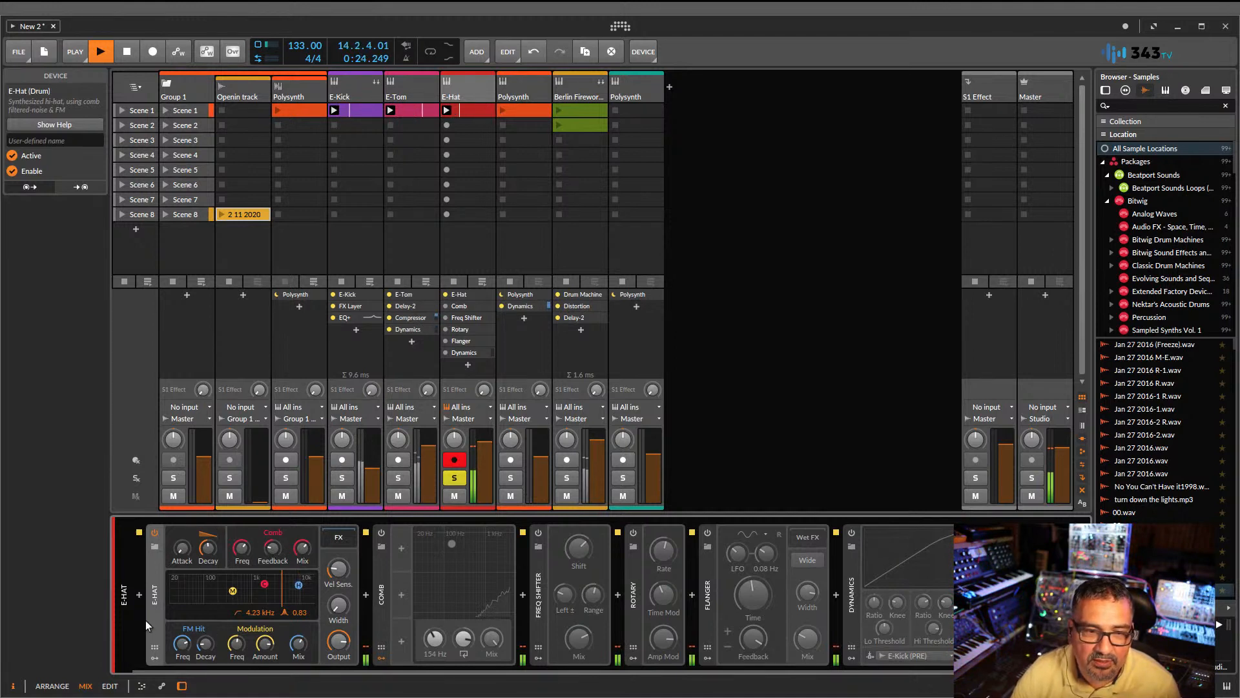
- Turn the Comb, Freq Shifter, Rotary, Flanger and Dynamics devices on the E-Hat track back on one after another
click(381, 532)
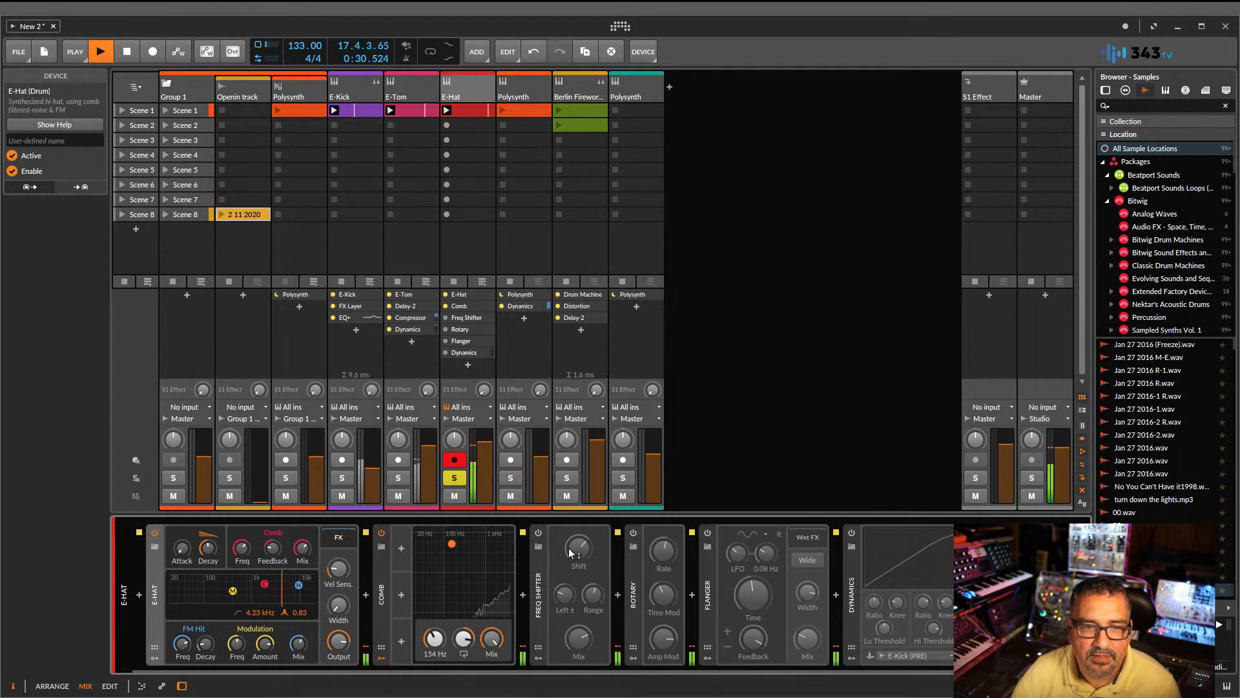
click(539, 532)
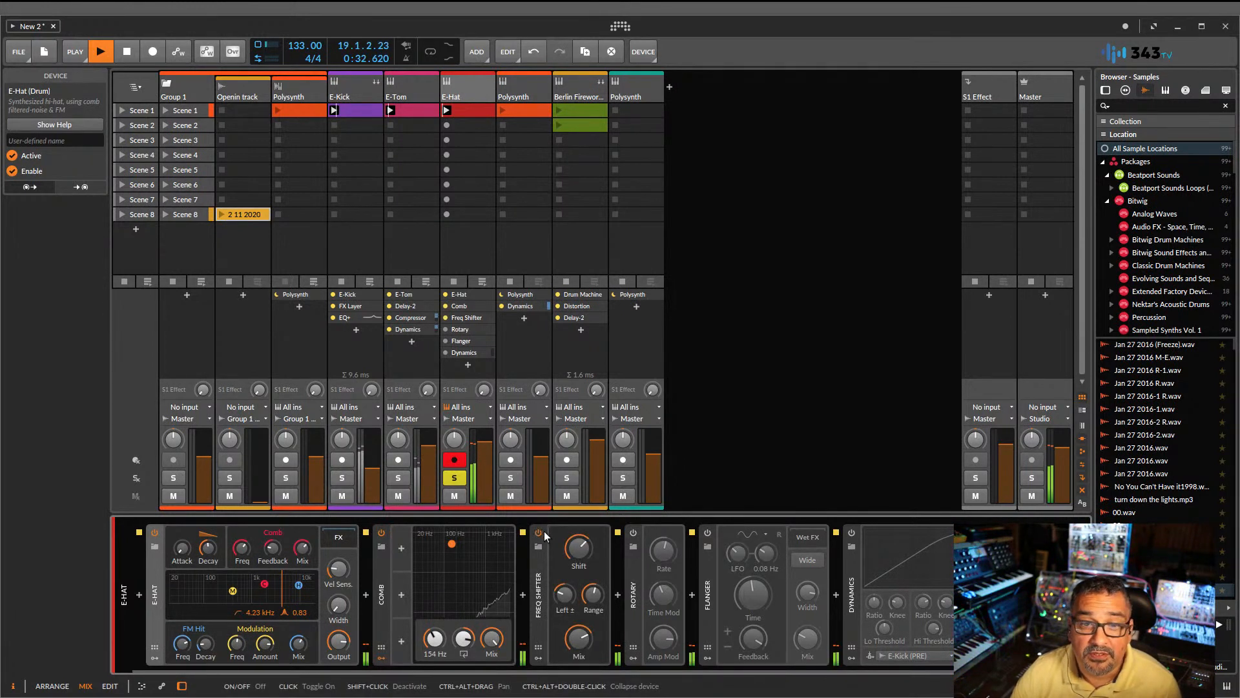
click(632, 533)
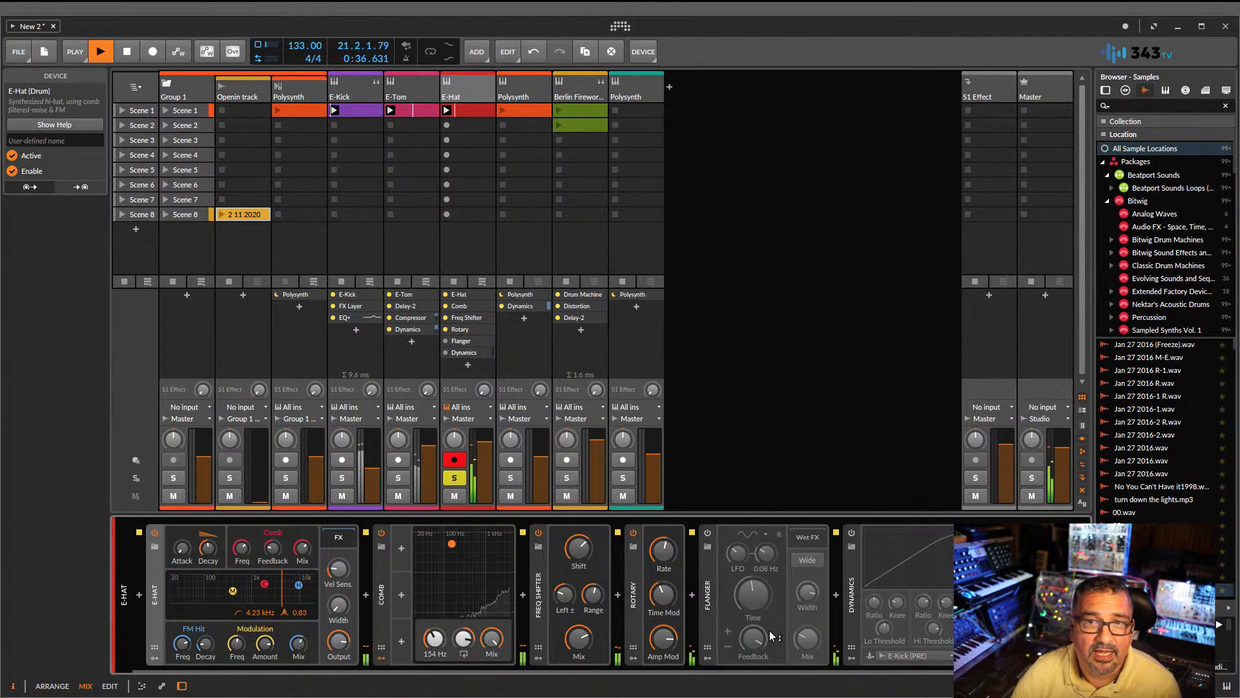
click(707, 534)
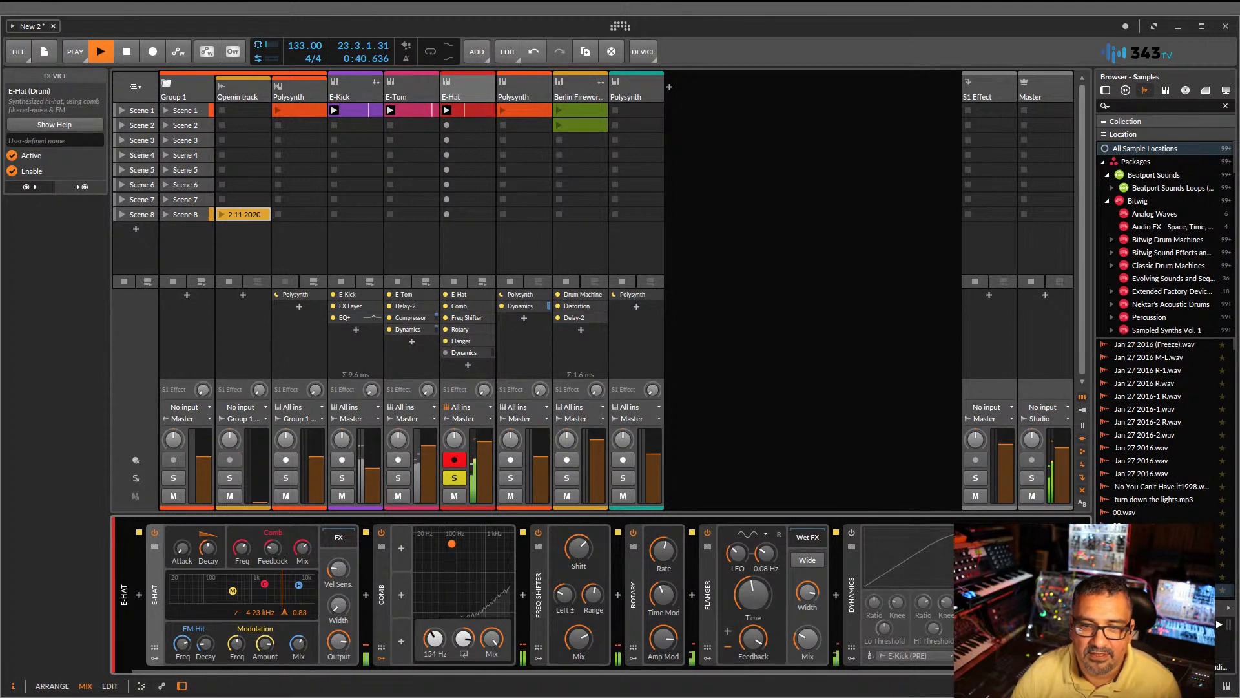
drag(684, 670, 750, 670)
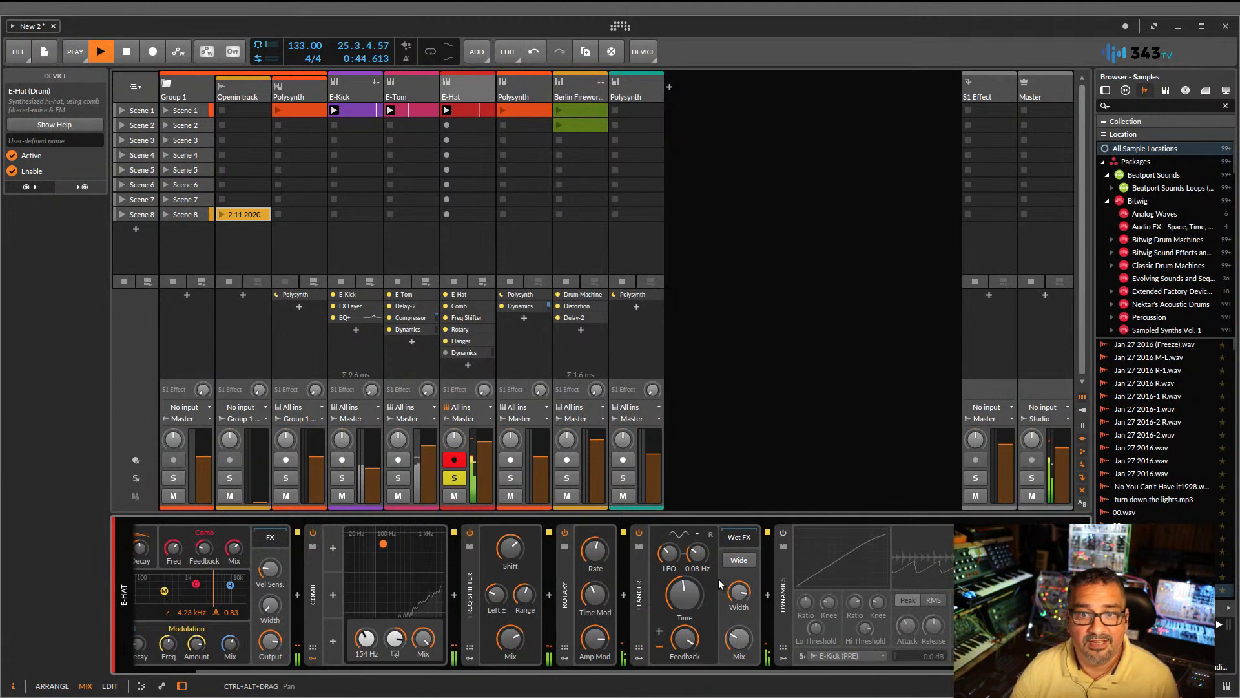
click(784, 533)
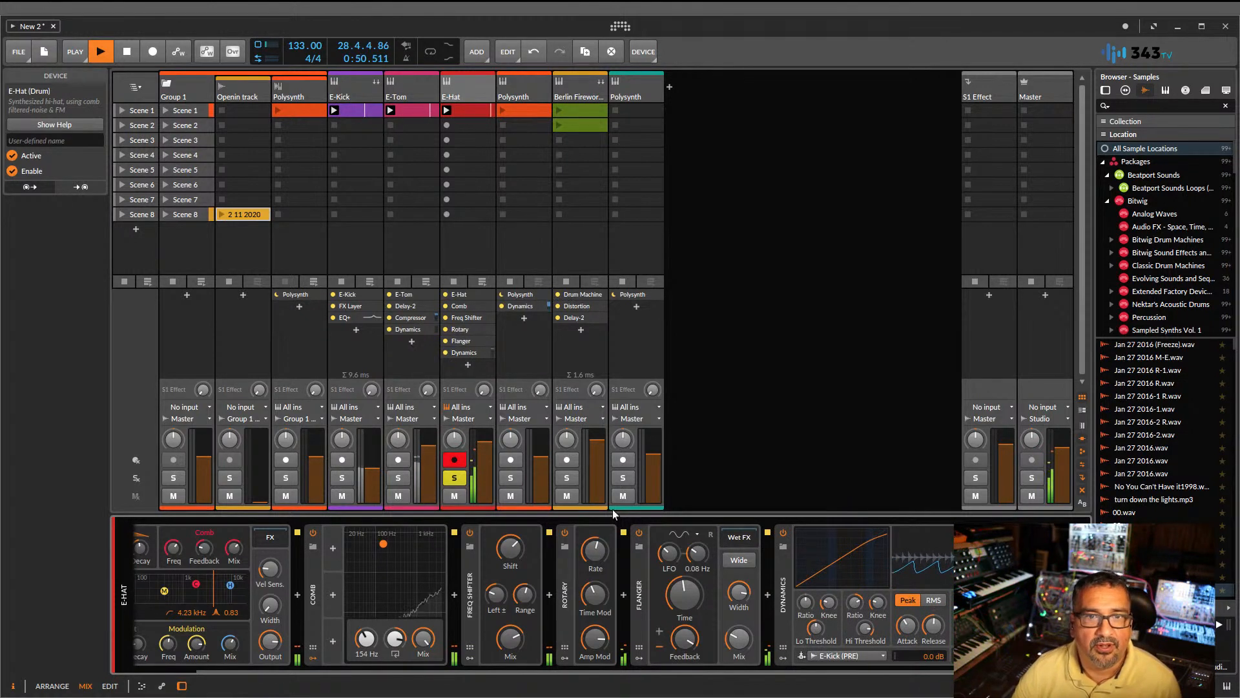
- Move the solo from E-Hat to the neighbouring Polysynth track, launching its Scene 1 clip and selecting the track
click(454, 477)
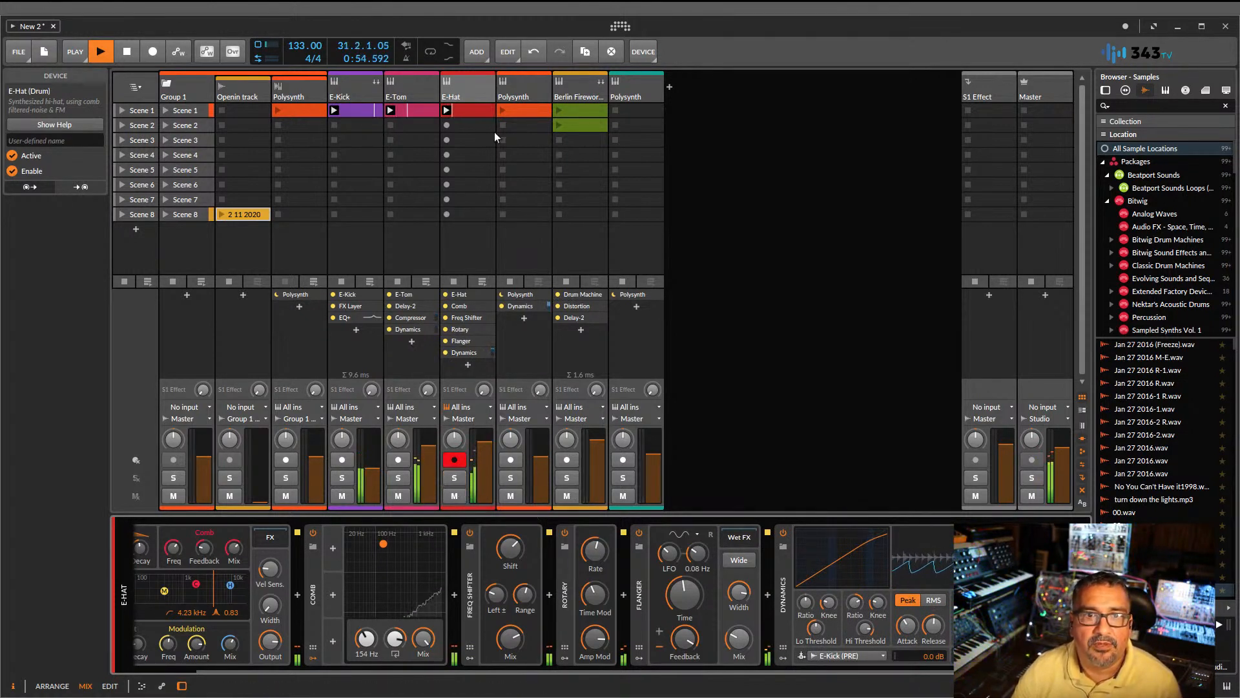
click(503, 110)
click(511, 477)
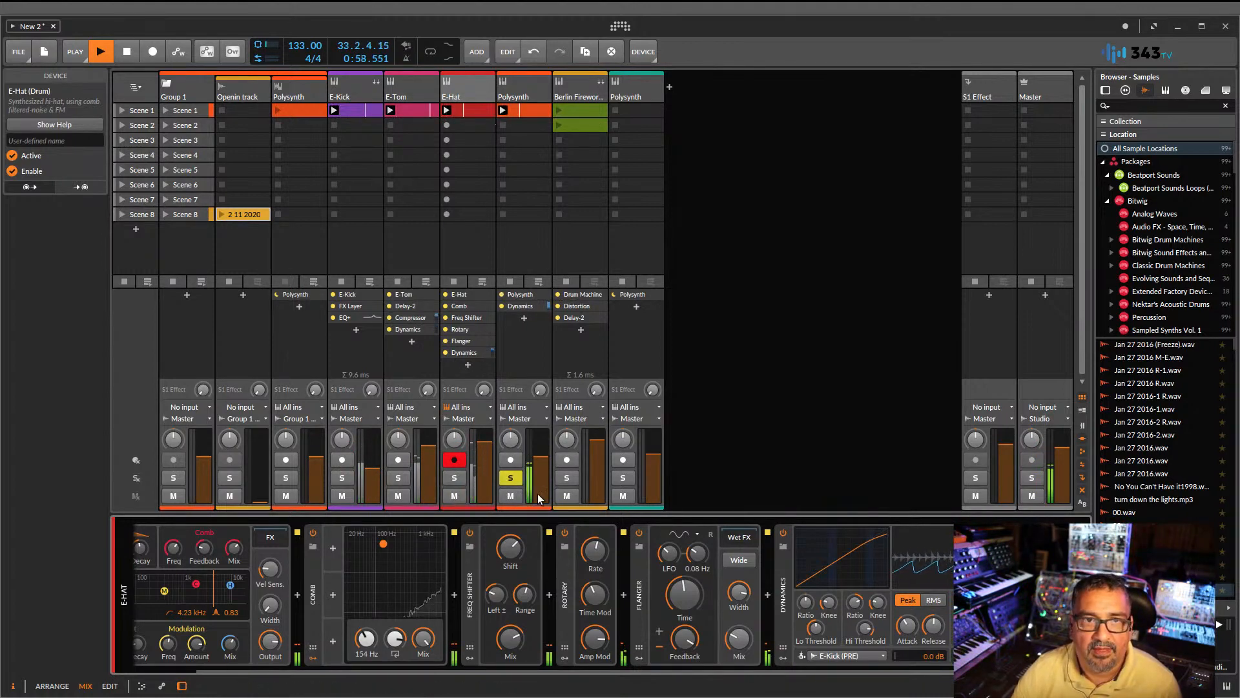
click(520, 85)
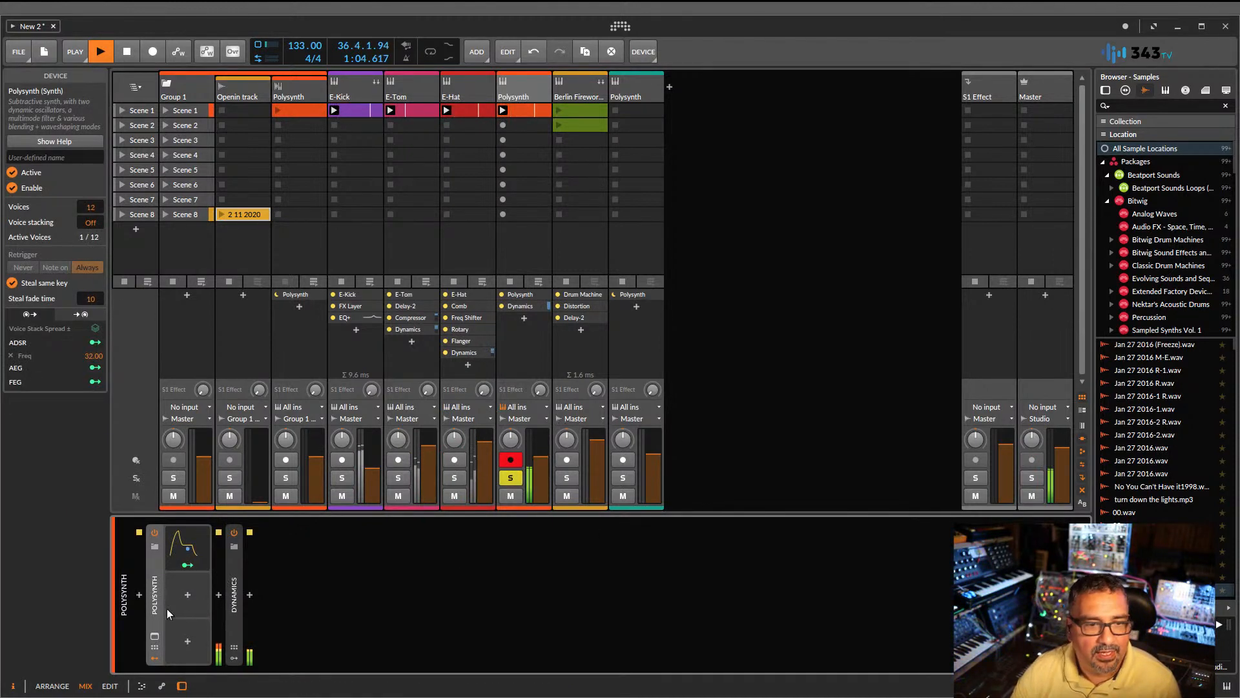
- Expand the Dynamics and Polysynth devices on the Polysynth track and check the synth's nested FX and Note chains
double_click(234, 594)
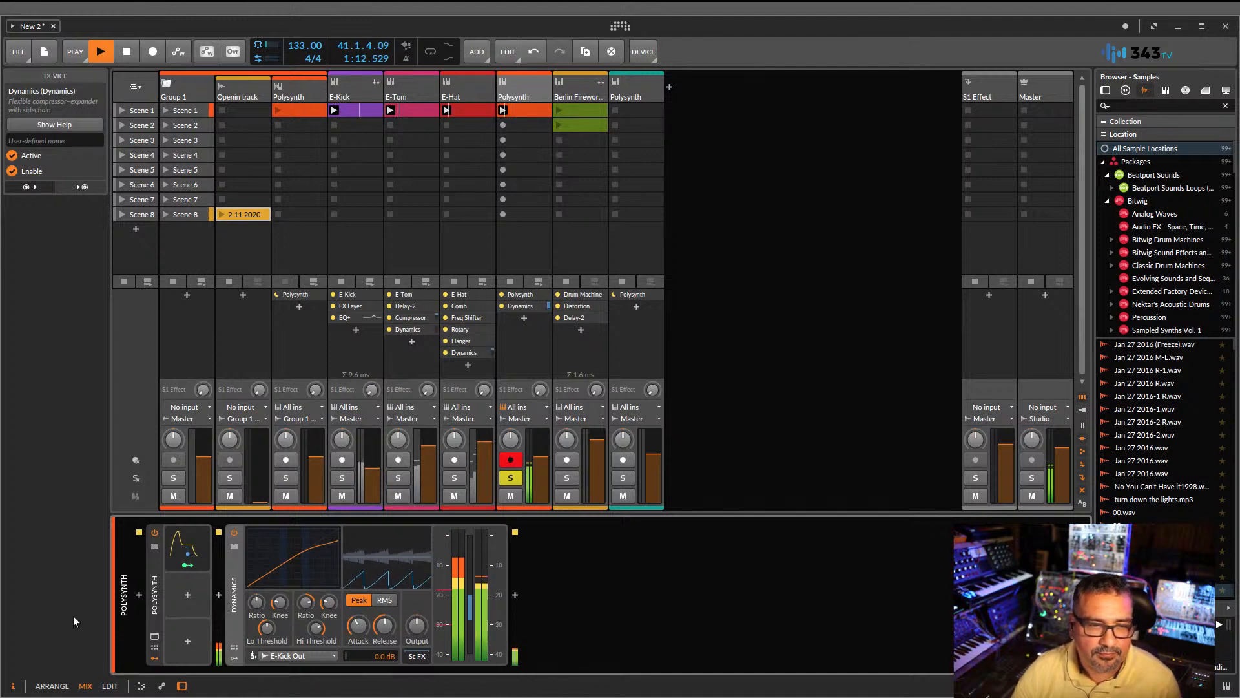
double_click(154, 594)
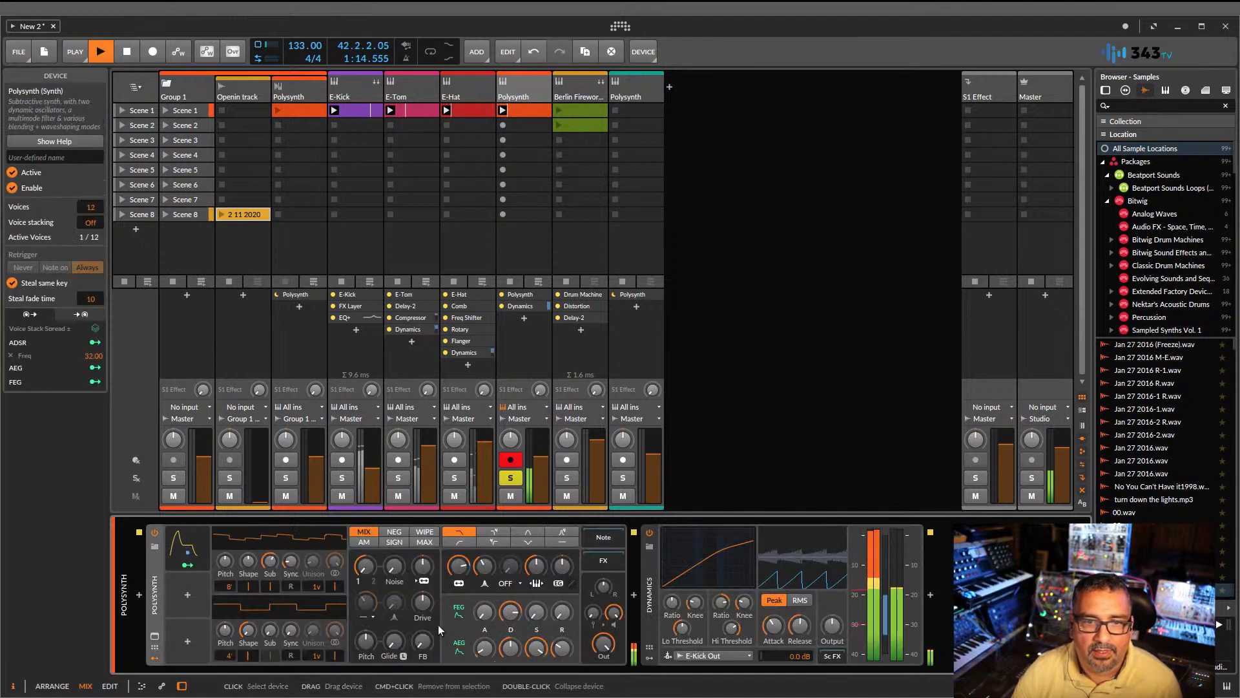
click(603, 561)
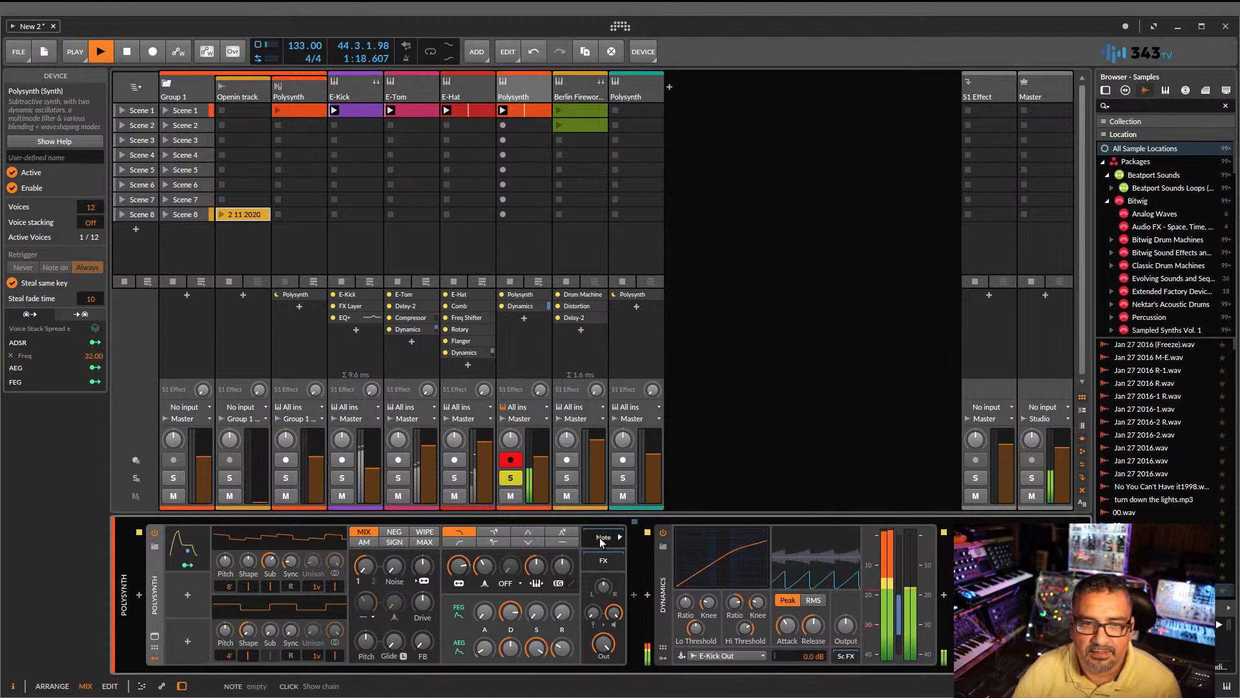
click(602, 537)
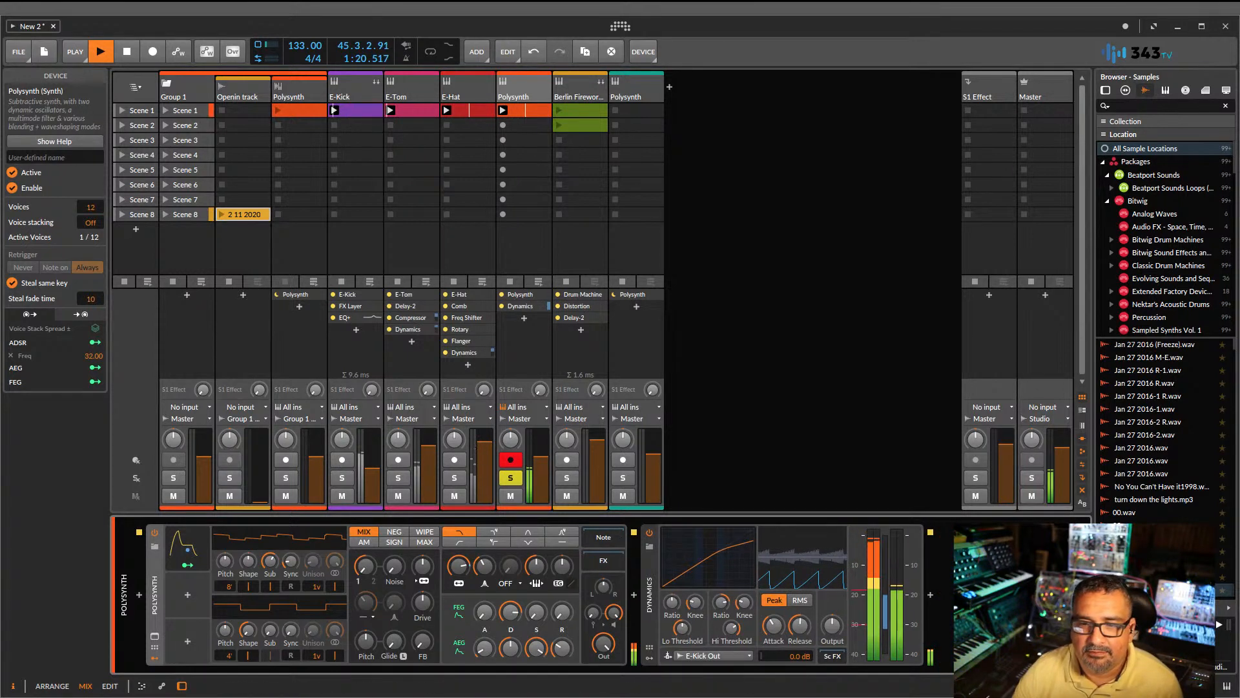
- Stop playback with the Polysynth track unsoloed and open its Scene 1 clip for note editing
click(127, 52)
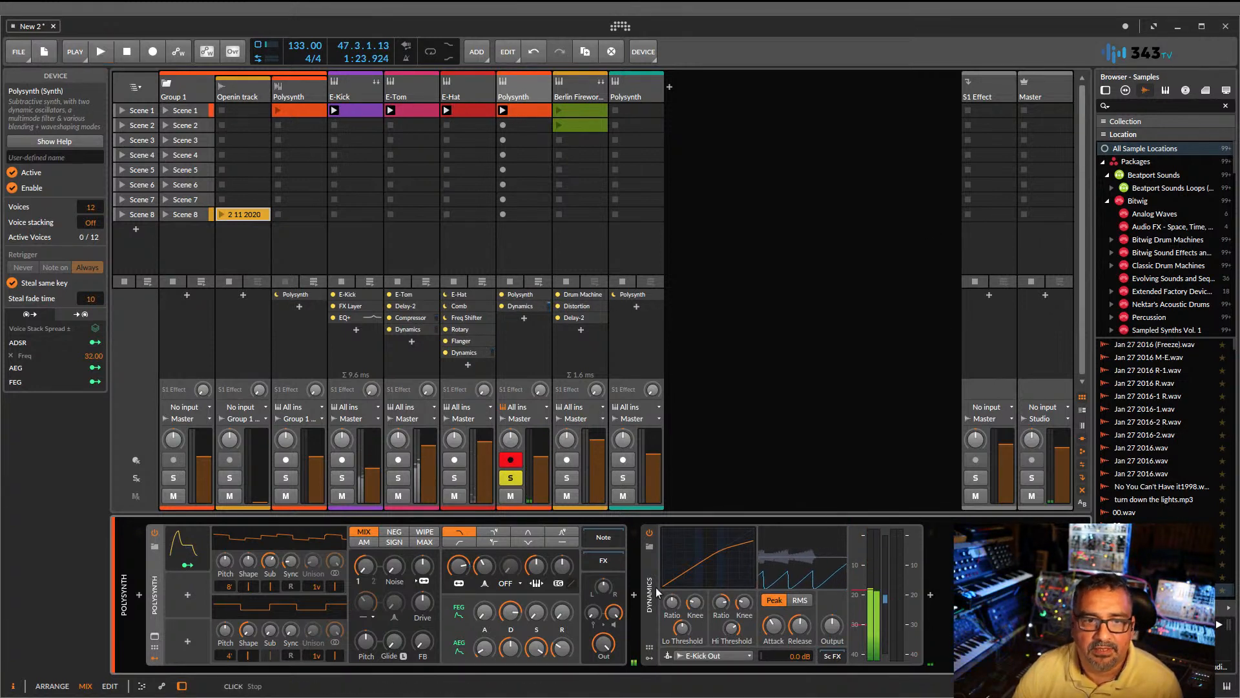
click(512, 478)
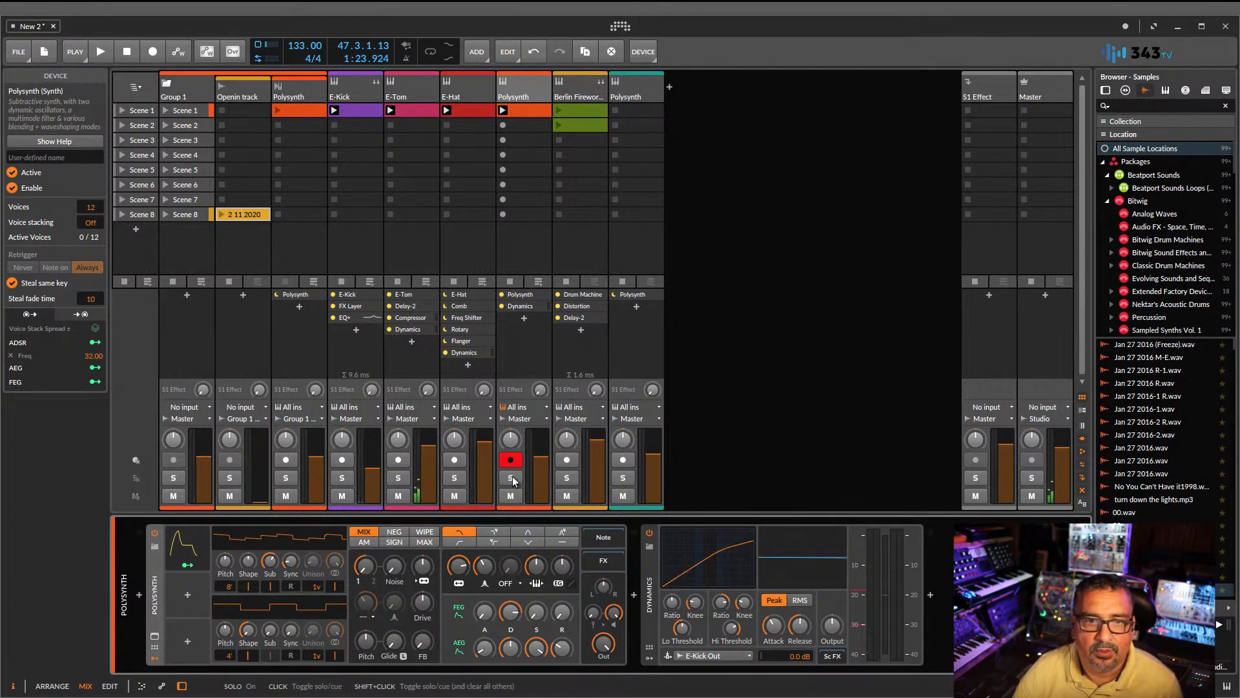
click(526, 115)
double_click(525, 114)
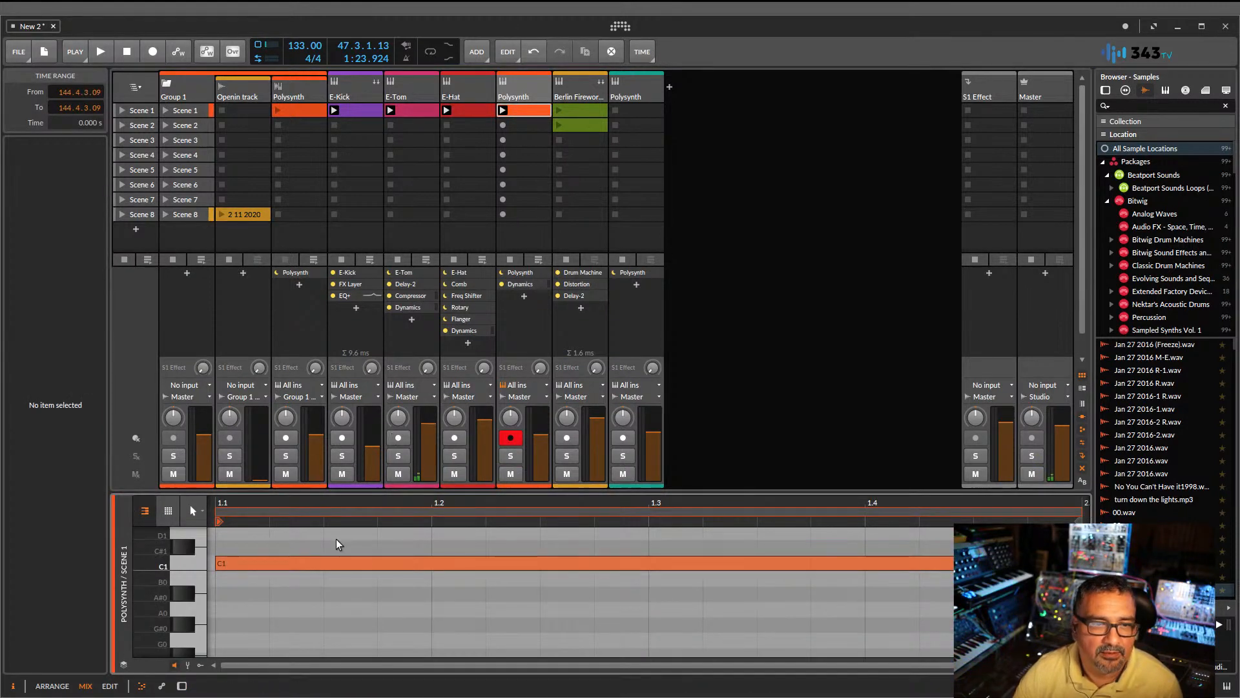
- Lower the note in the Polysynth Scene 1 clip to G0 and launch the clip
mouse_move(245, 564)
mouse_down()
mouse_move(253, 654)
mouse_move(256, 523)
mouse_move(245, 589)
mouse_move(250, 544)
mouse_up()
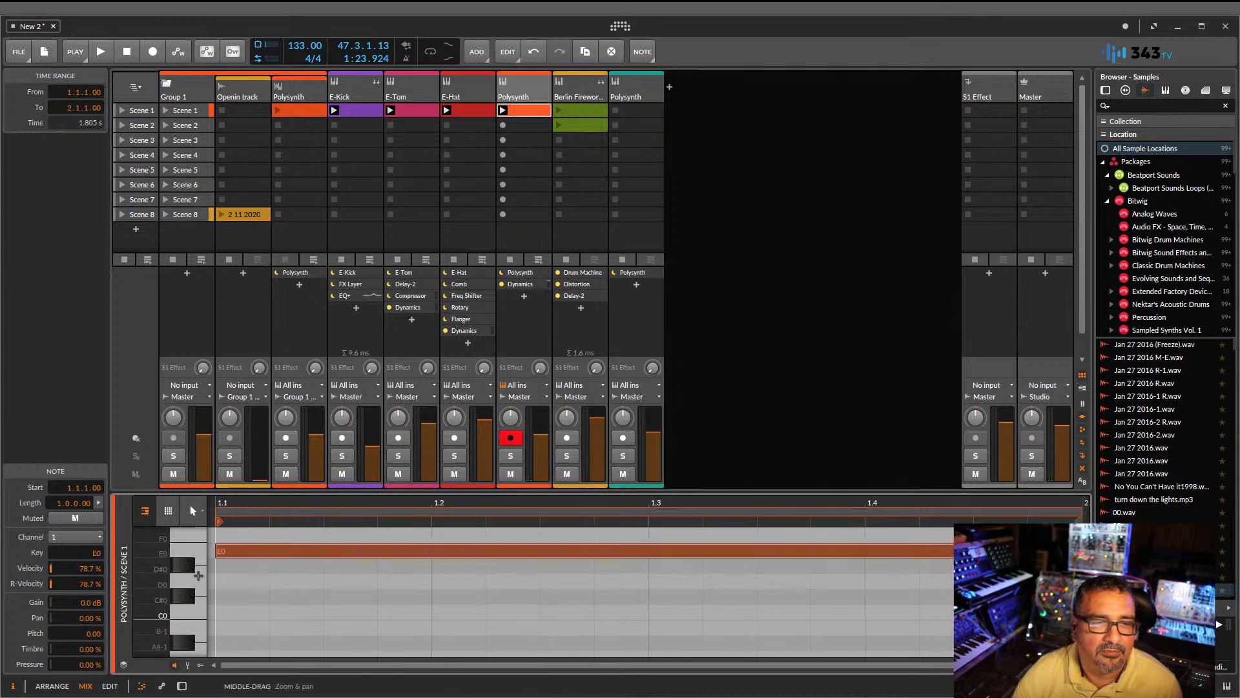
scroll(252, 582, up, 2)
drag(259, 577, 260, 531)
click(503, 110)
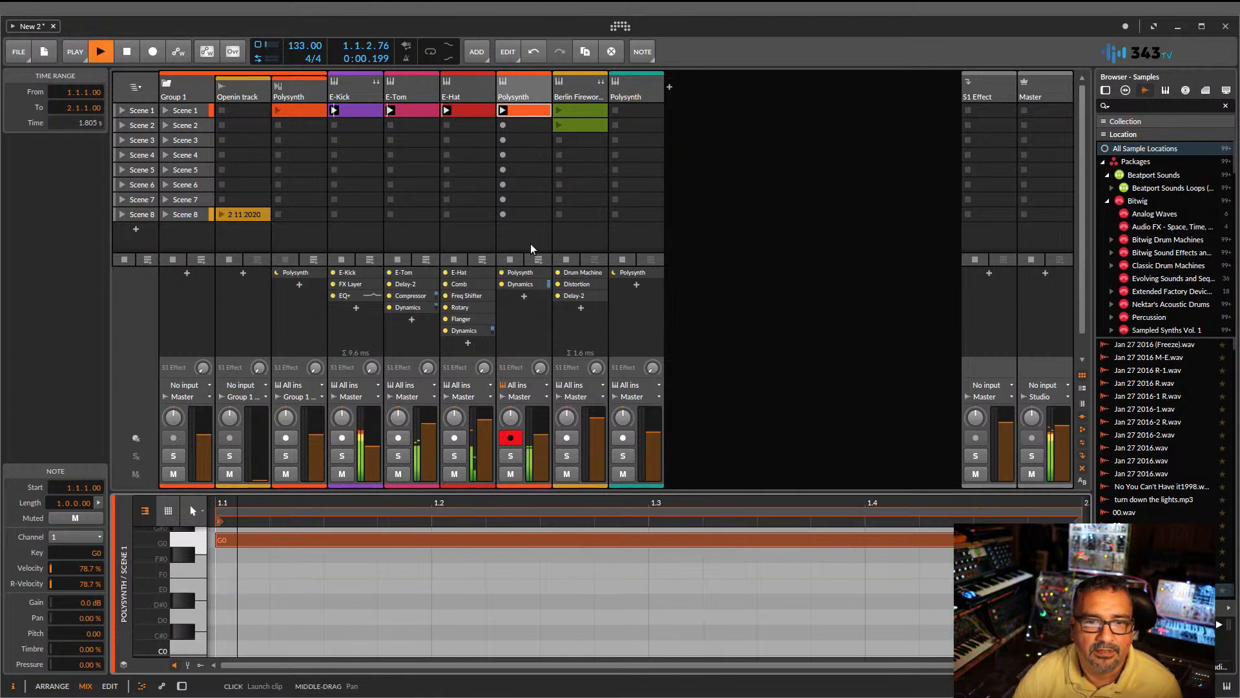
- Raise the Polysynth track's volume to +0.3 dB, toggling its solo to compare it alone and in the mix
click(510, 456)
drag(542, 439, 542, 428)
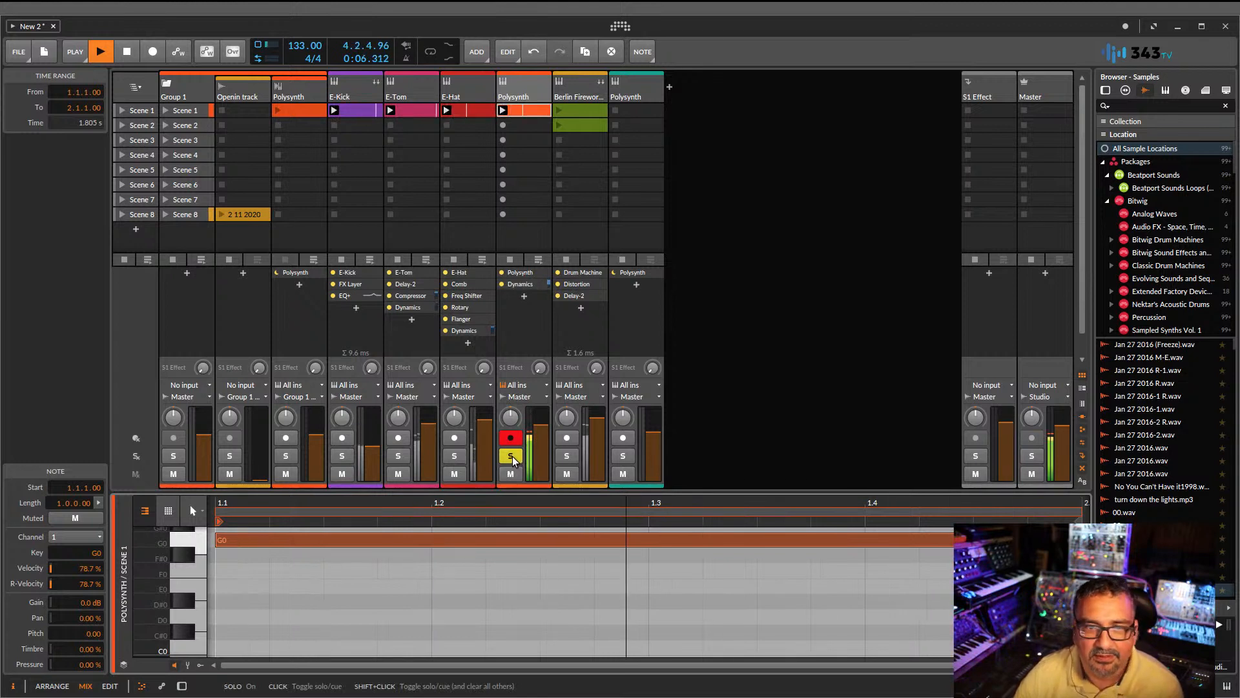
click(510, 456)
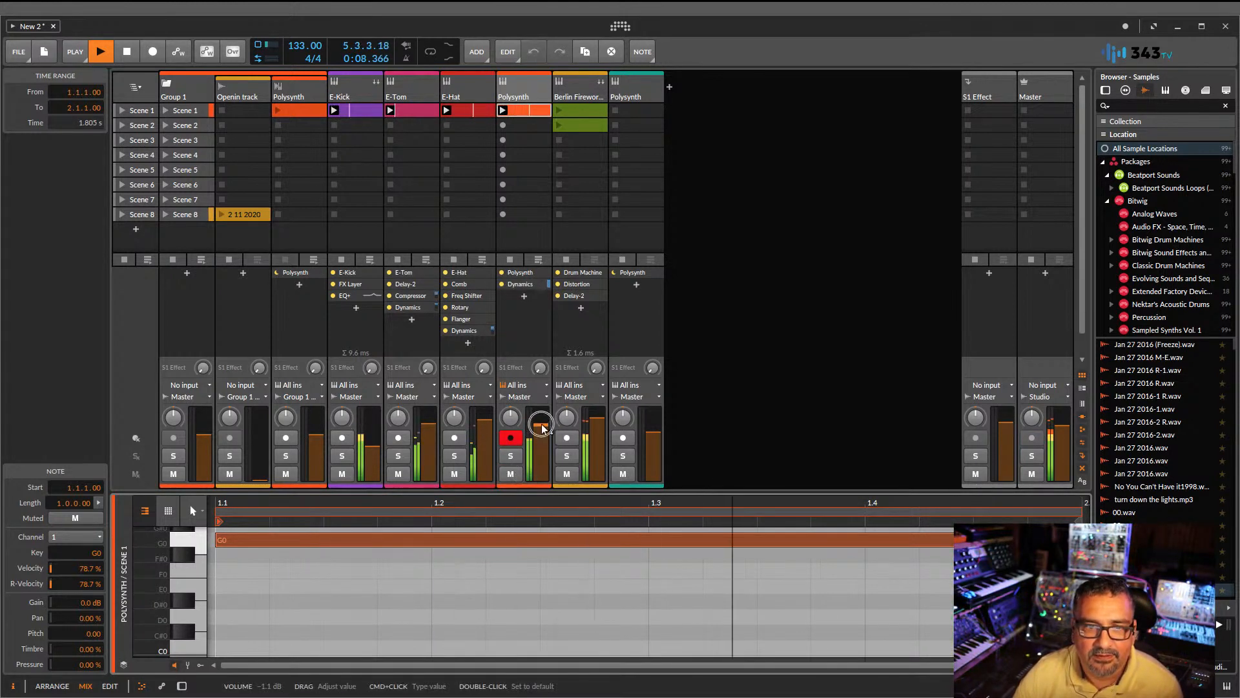
drag(543, 424, 542, 428)
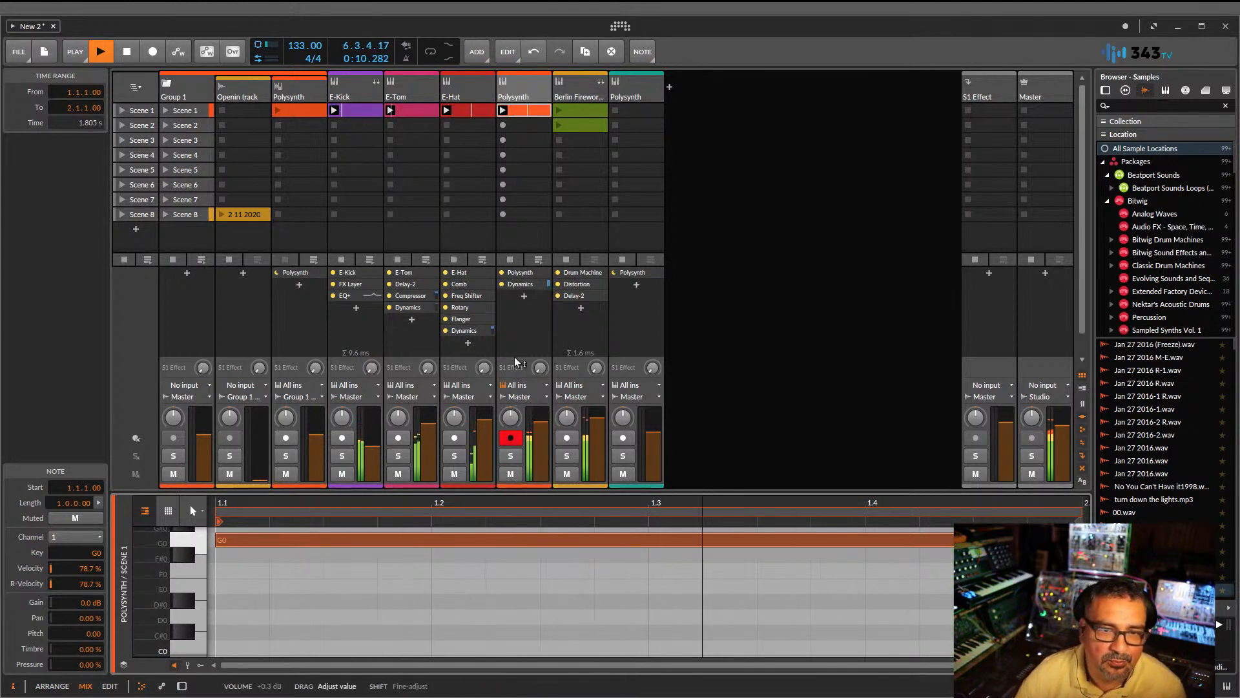
click(510, 457)
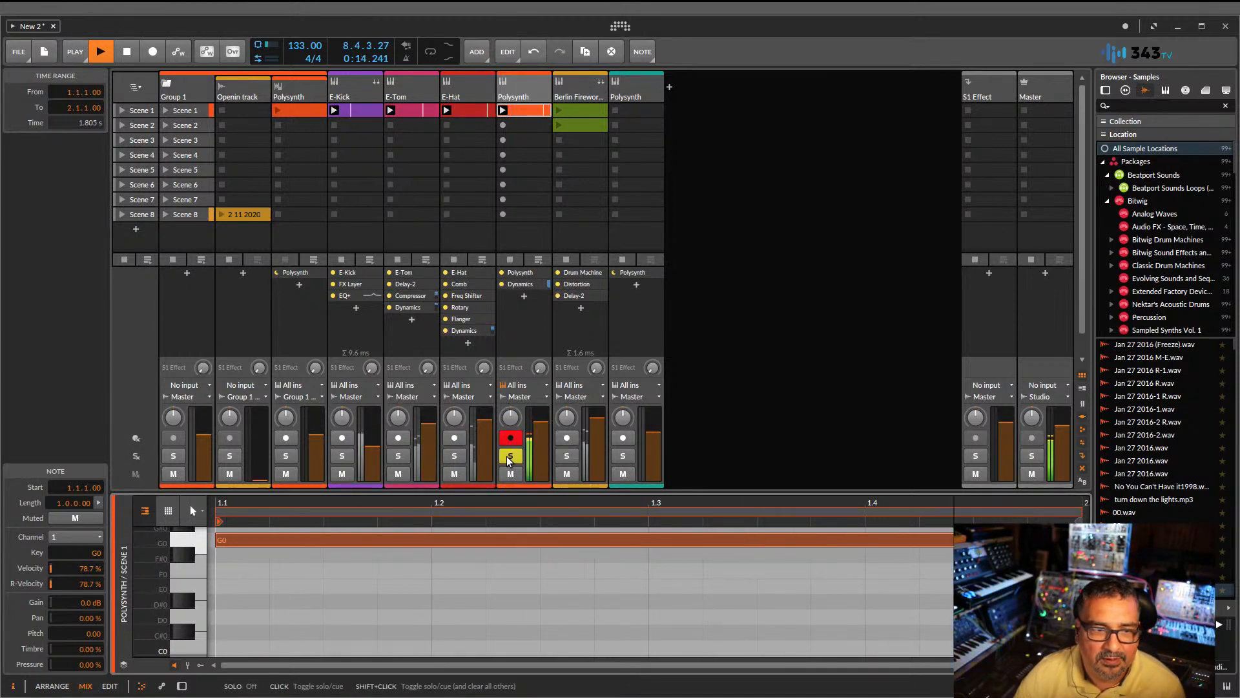
click(510, 456)
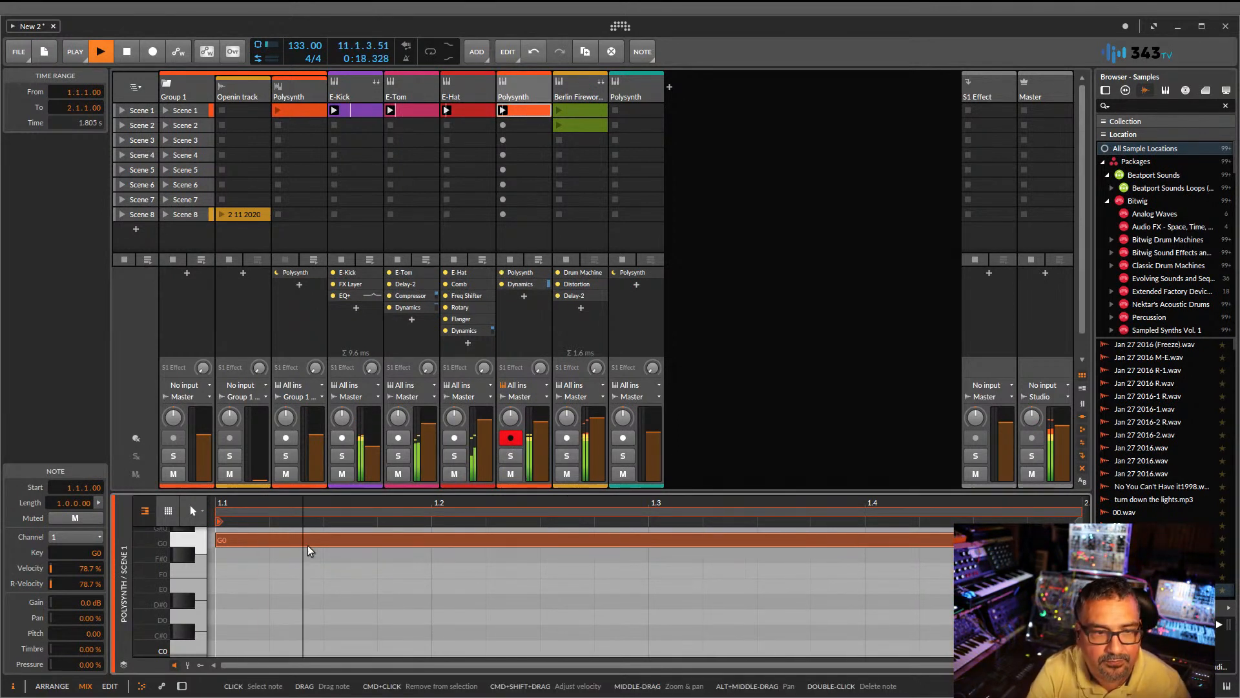
- Audition the Polysynth clip's note an octave lower at G-1, restoring it to G0 and leaving the track unsoloed
key(shift+Down)
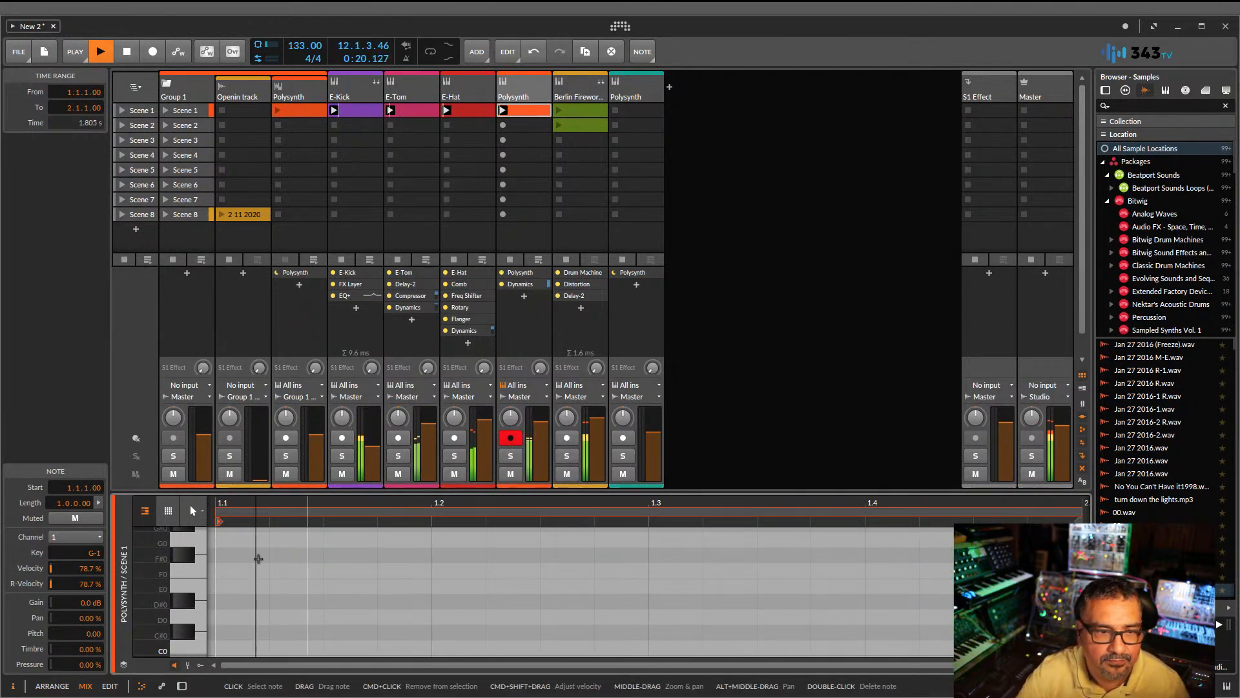
drag(151, 510, 157, 472)
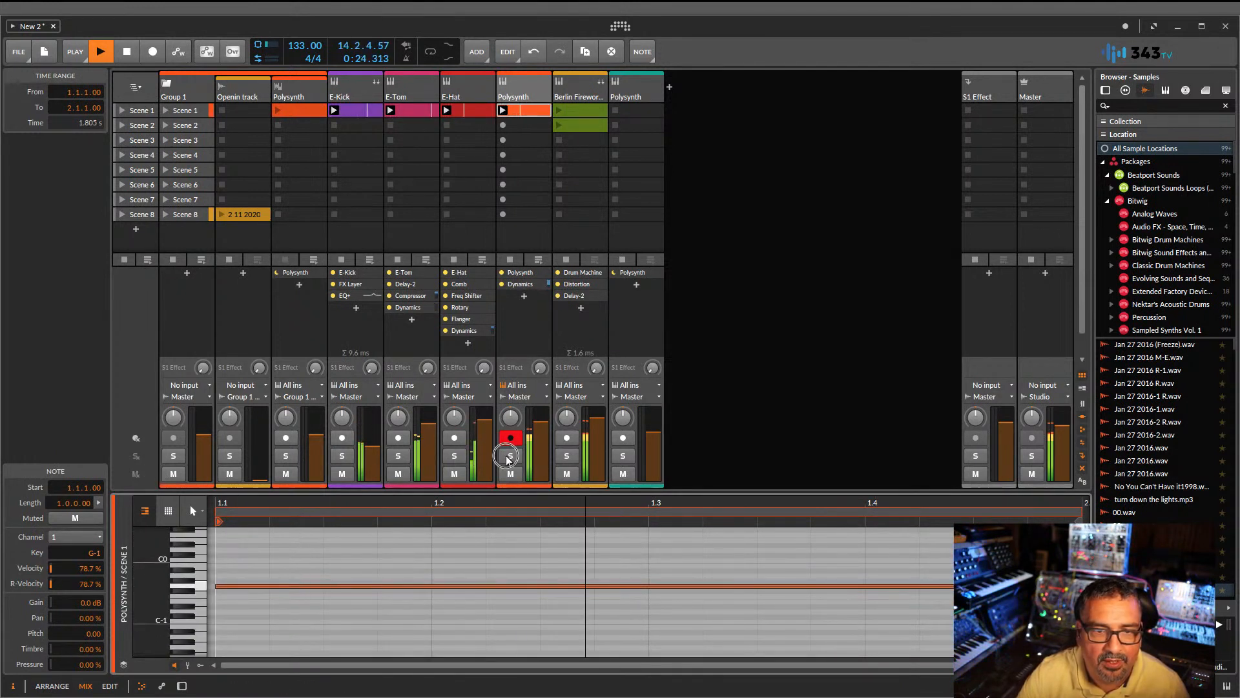
click(510, 455)
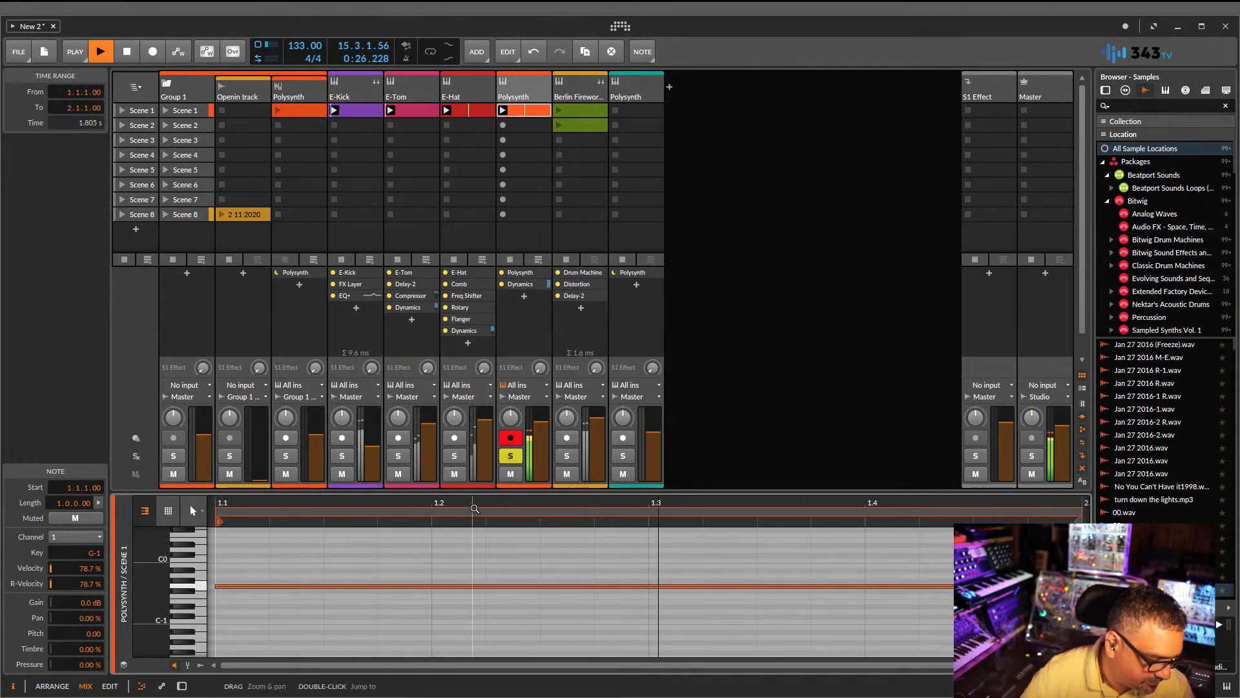
key(shift+Up)
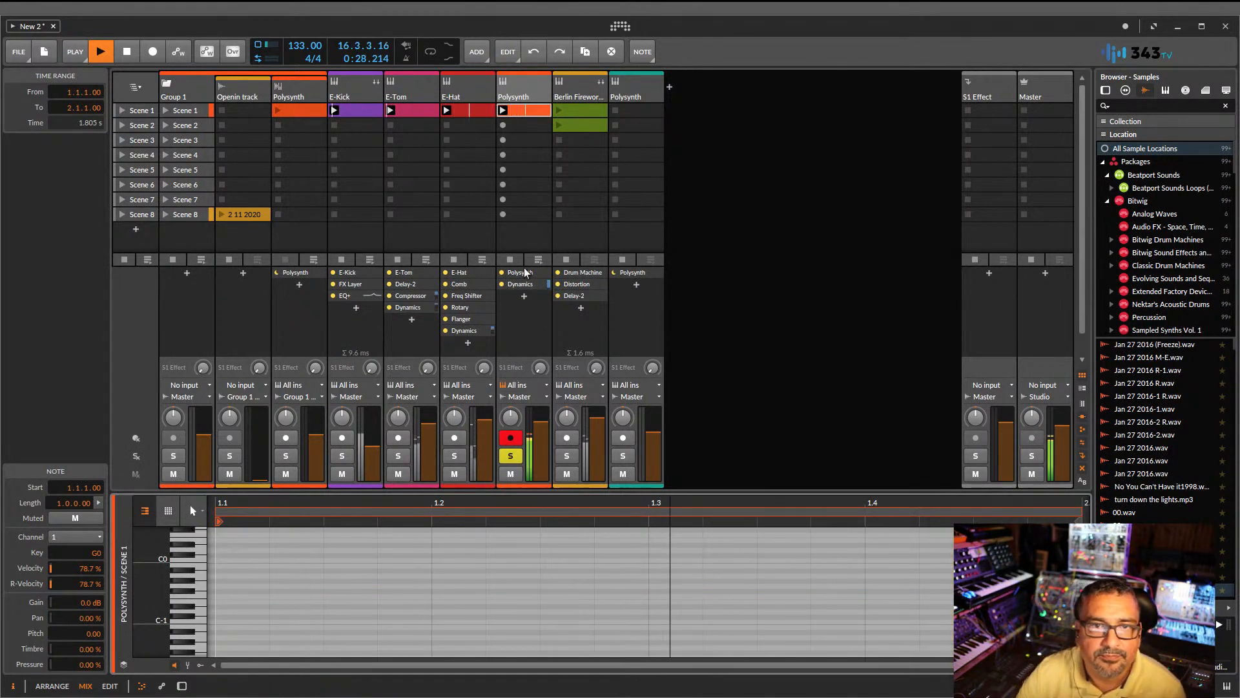
click(509, 456)
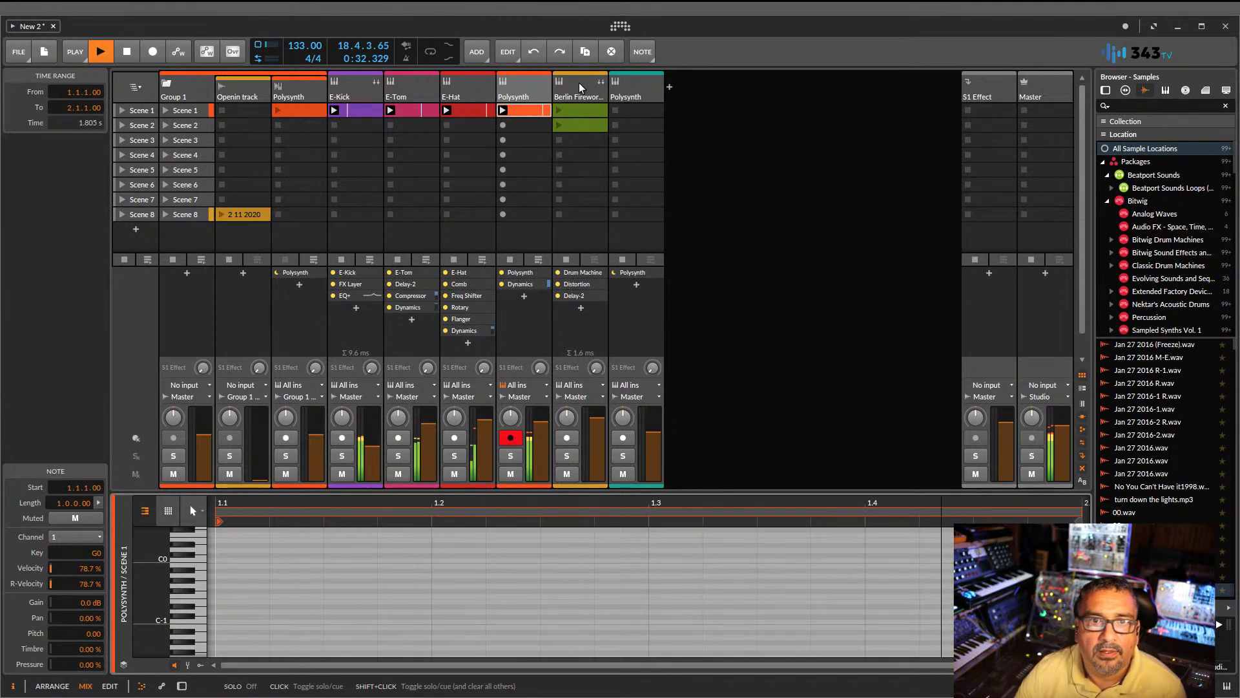
- Solo the Berlin Firework Kit track with its Scene 1 clip playing and show its device chain
click(563, 479)
click(567, 456)
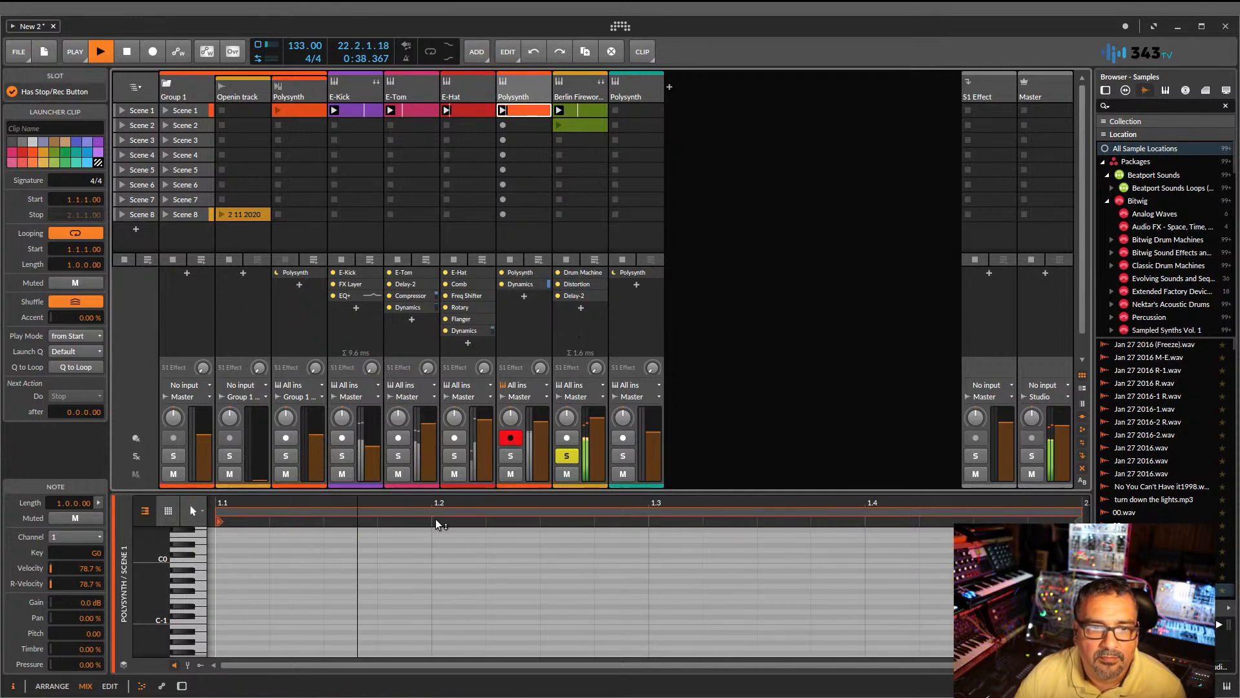
click(578, 94)
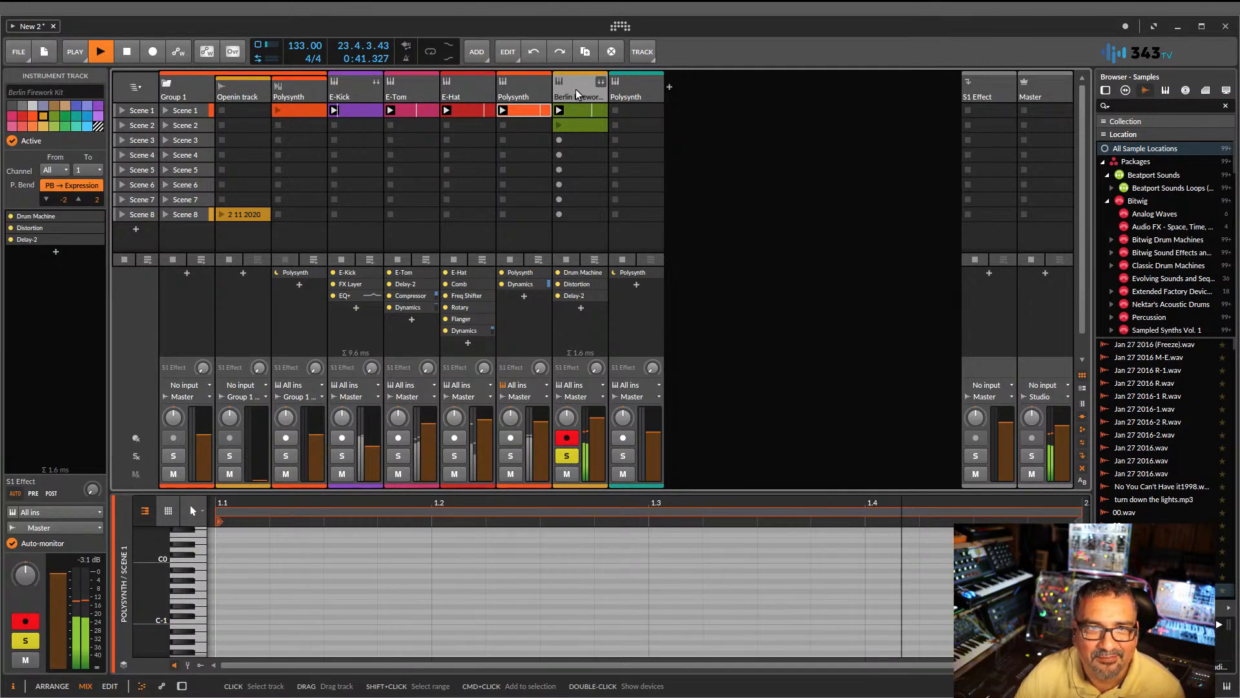
double_click(573, 93)
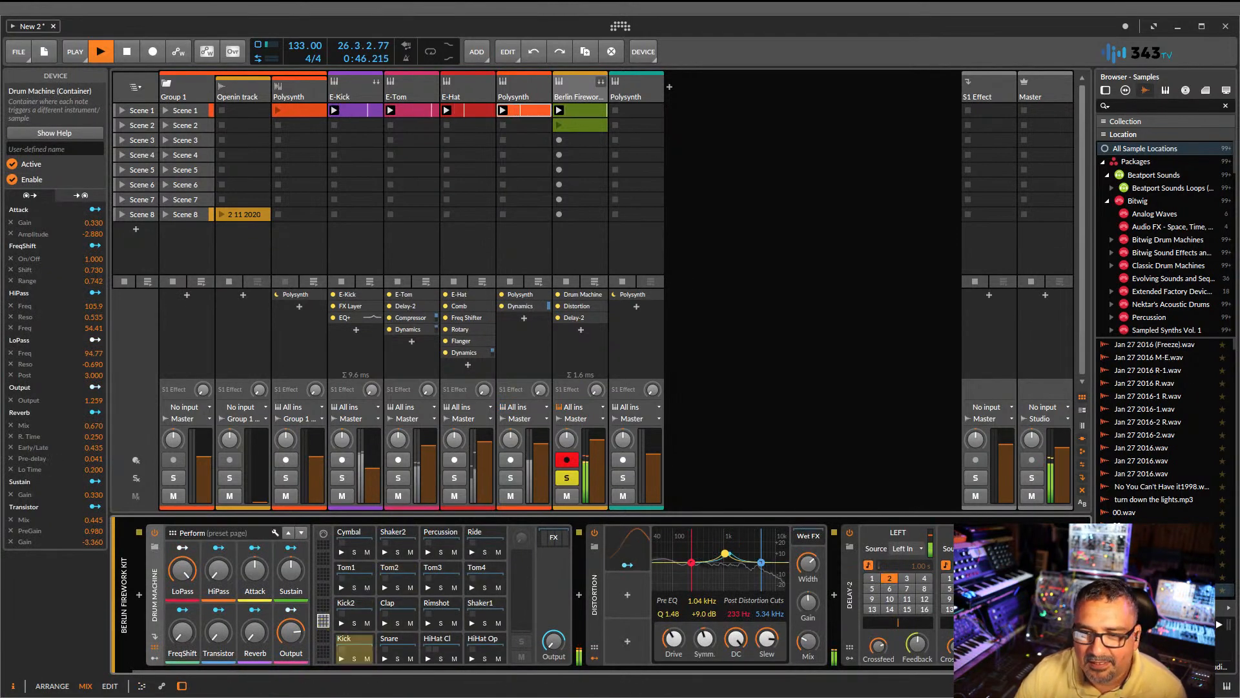
- Bypass the Distortion and Delay-2 devices on the Berlin Firework Kit track and turn both back on for comparison
drag(751, 671, 765, 672)
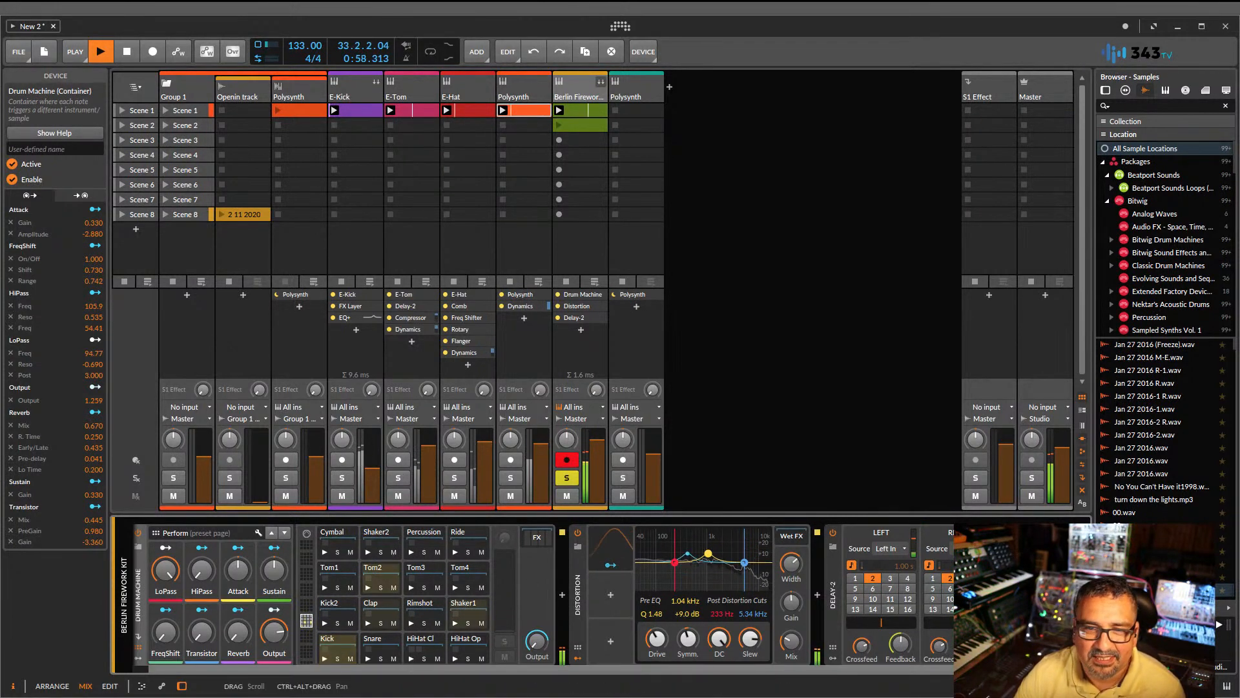
drag(1021, 670, 1034, 669)
click(564, 535)
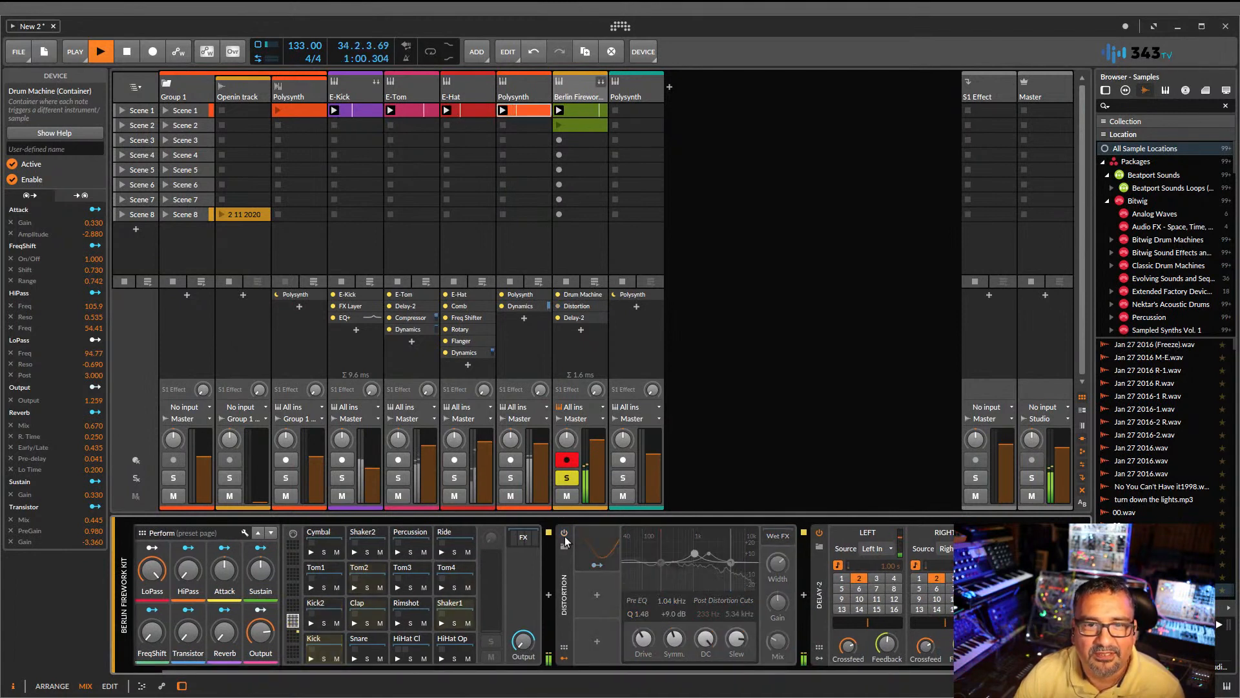
click(821, 534)
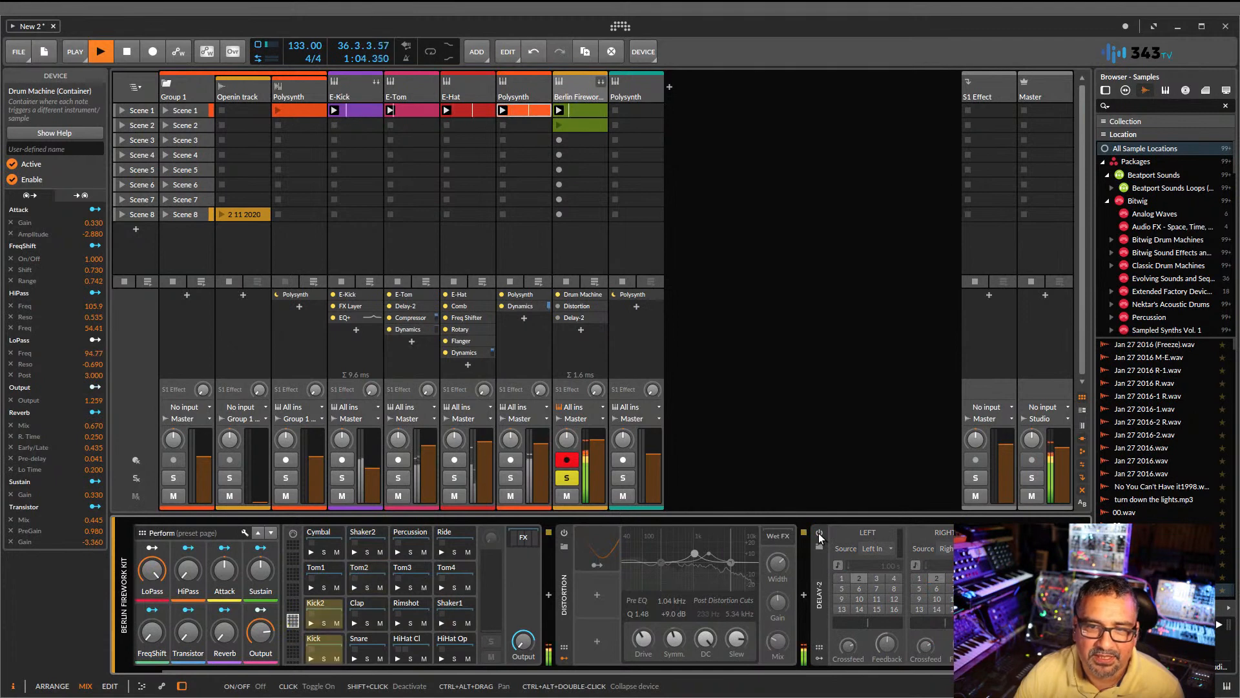
click(819, 533)
click(564, 533)
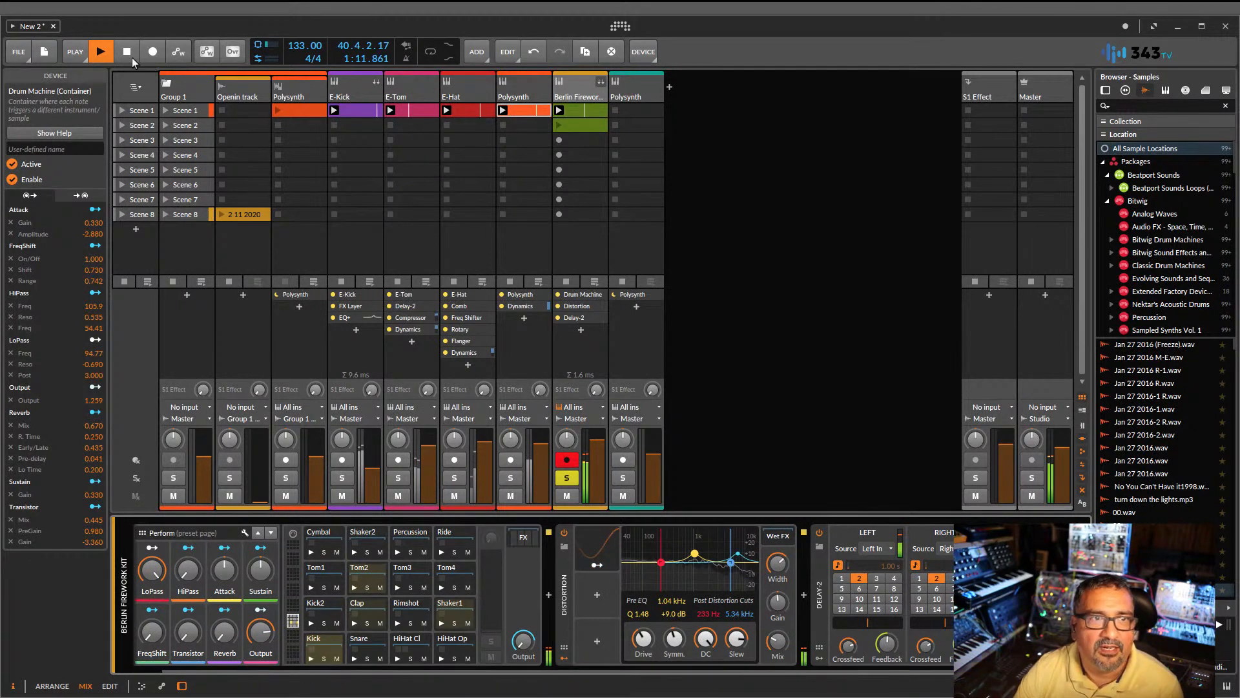
- Stop playback and add a new instrument track loaded with Bitwig's Poly Grid device, found by searching for "poly"
key(space)
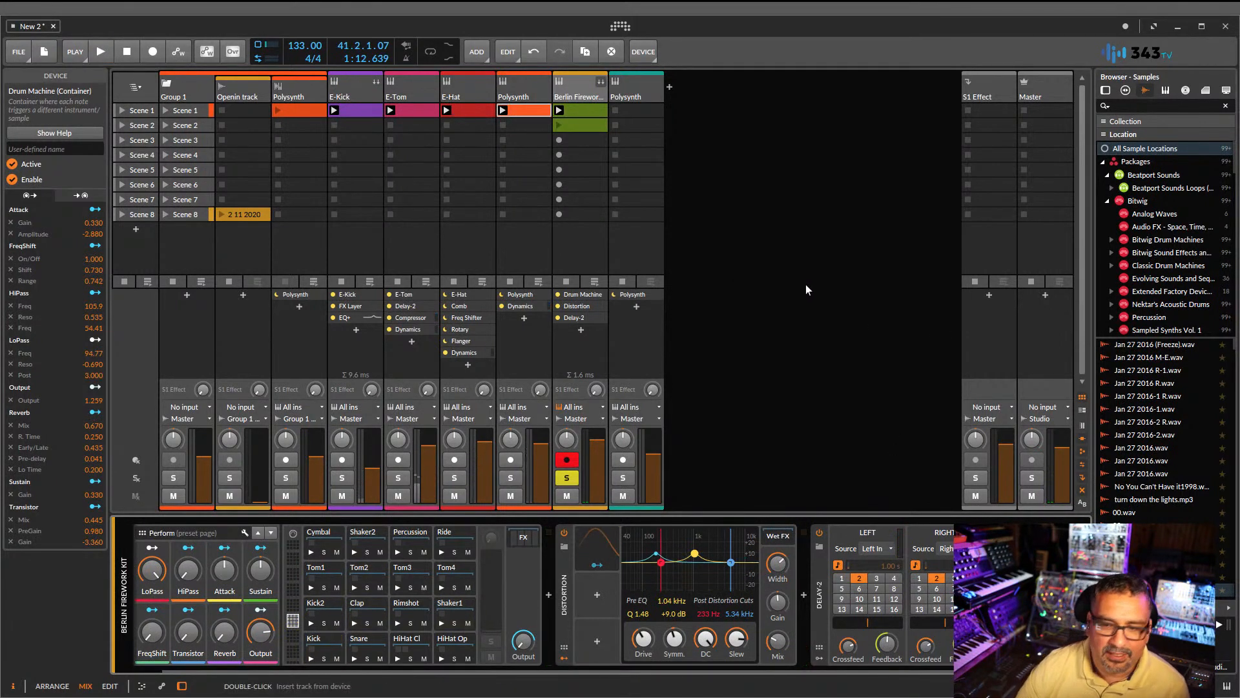
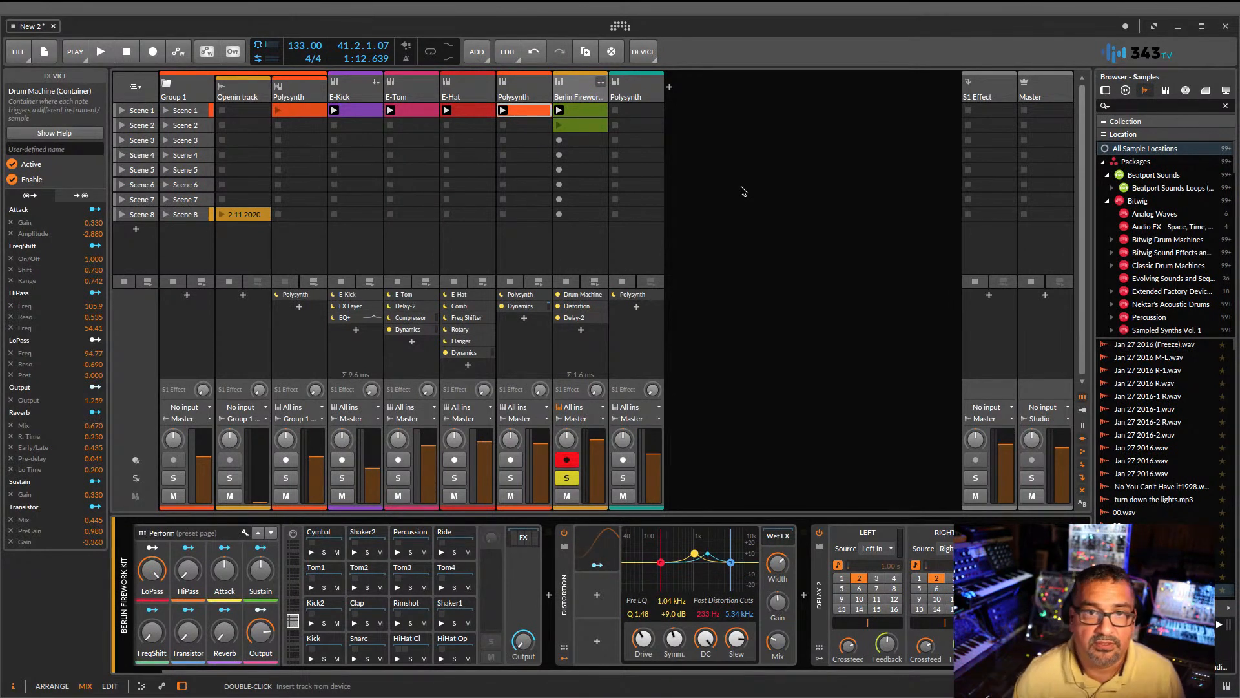
click(666, 101)
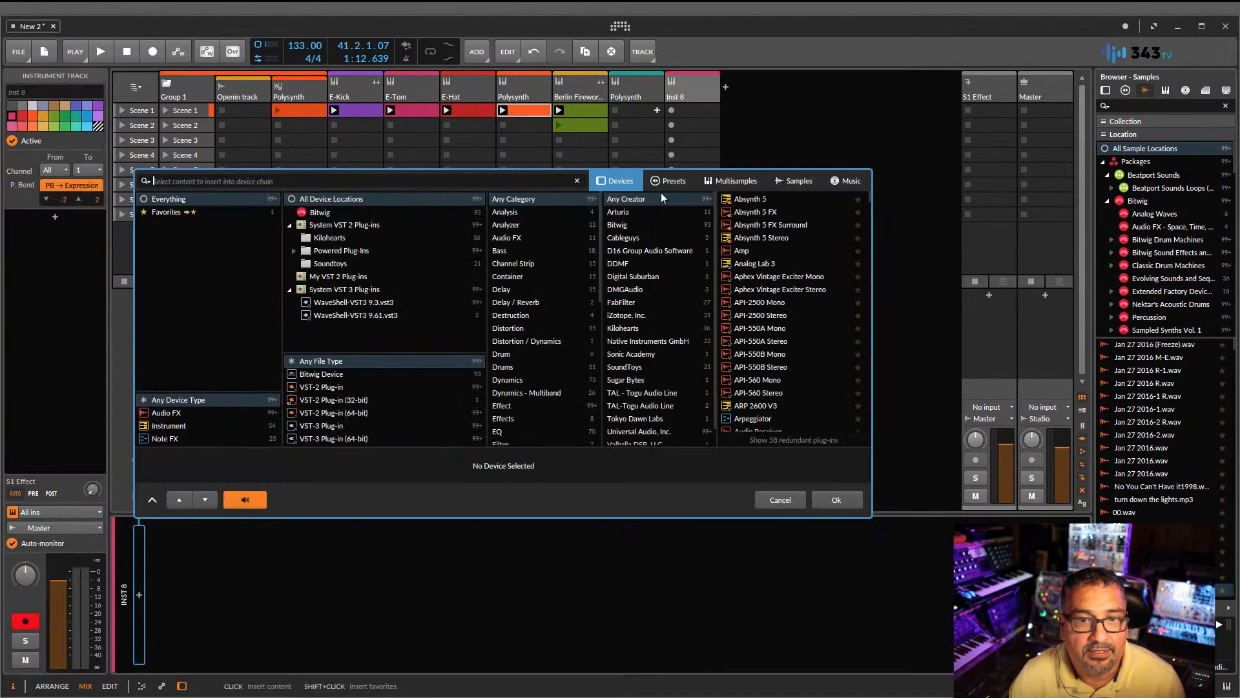
click(308, 213)
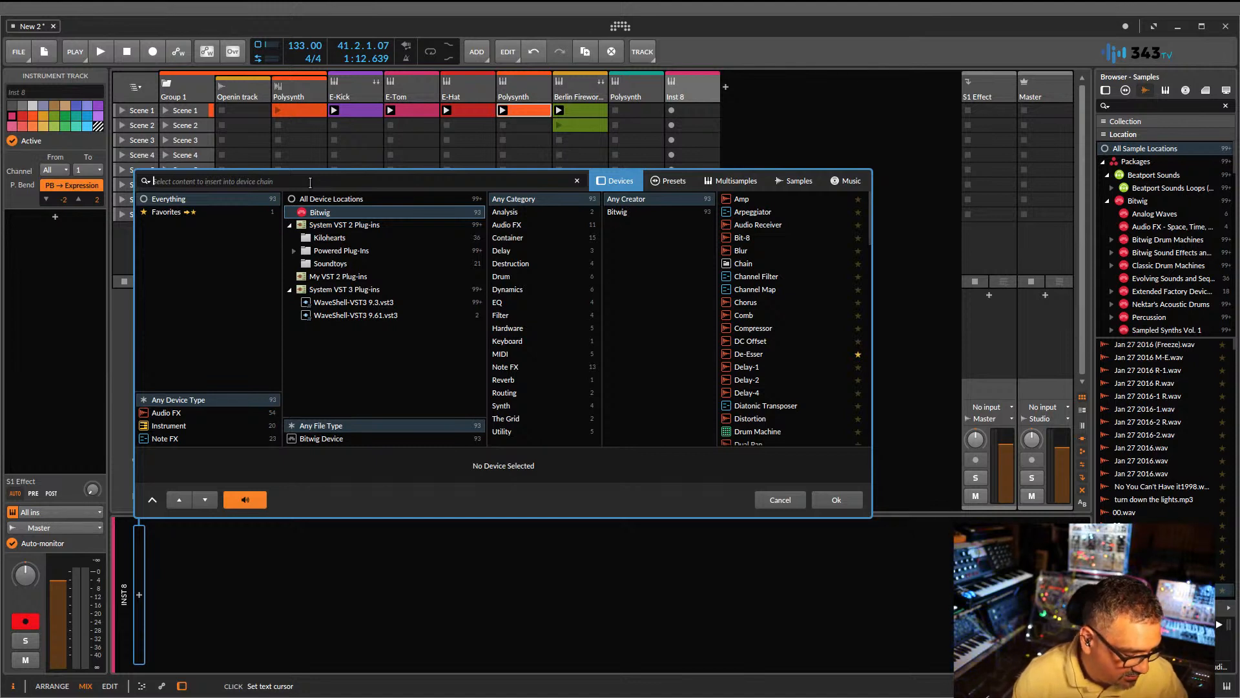
text(po)
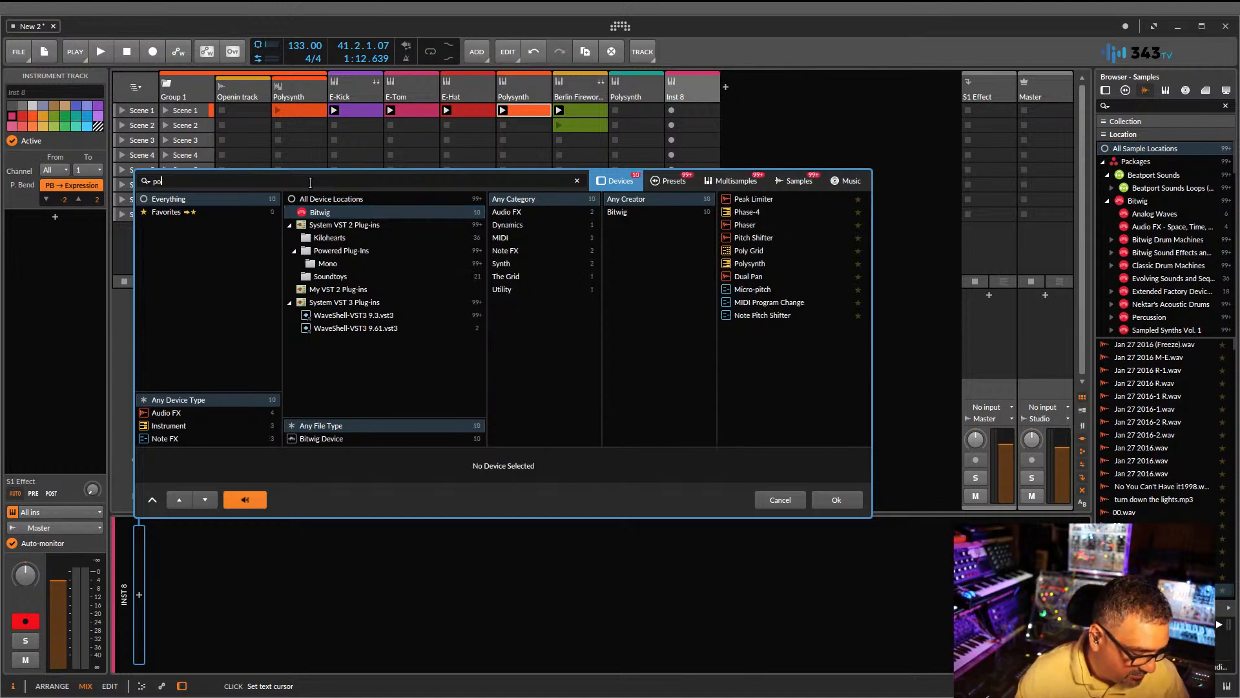
text(ly)
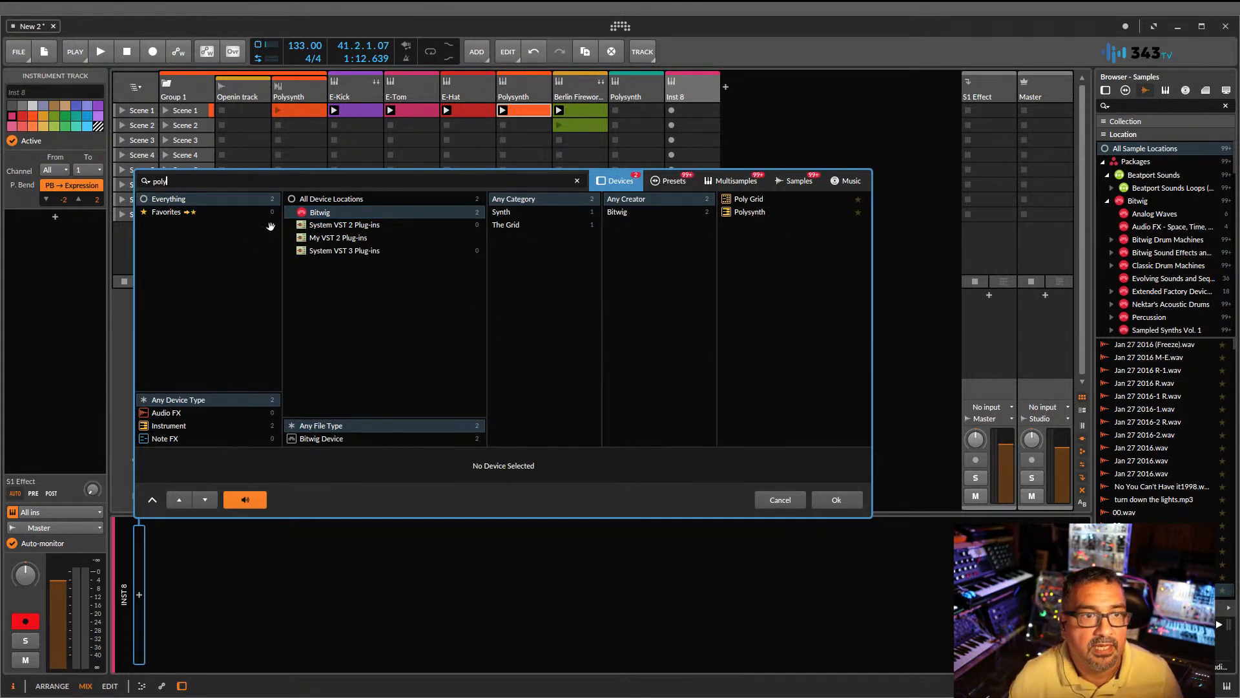
click(738, 200)
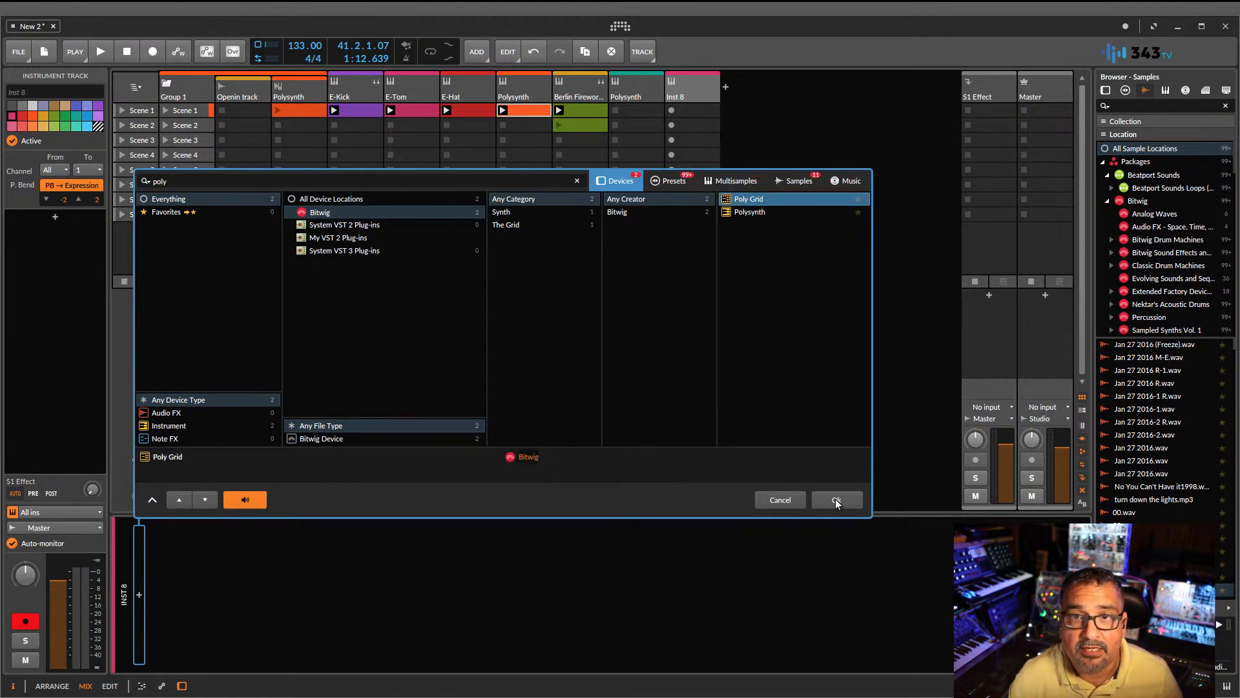
click(835, 499)
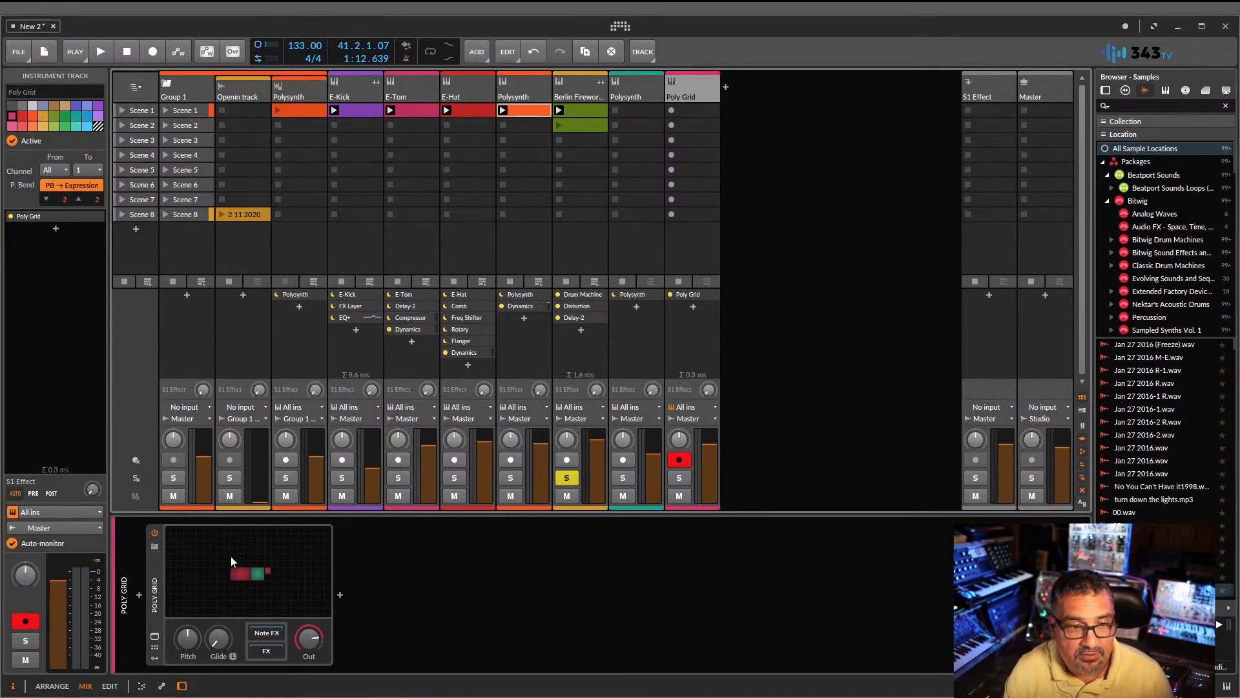
- Open the Poly Grid's patch and examine its default Triangle oscillator and AR envelope modules
click(252, 577)
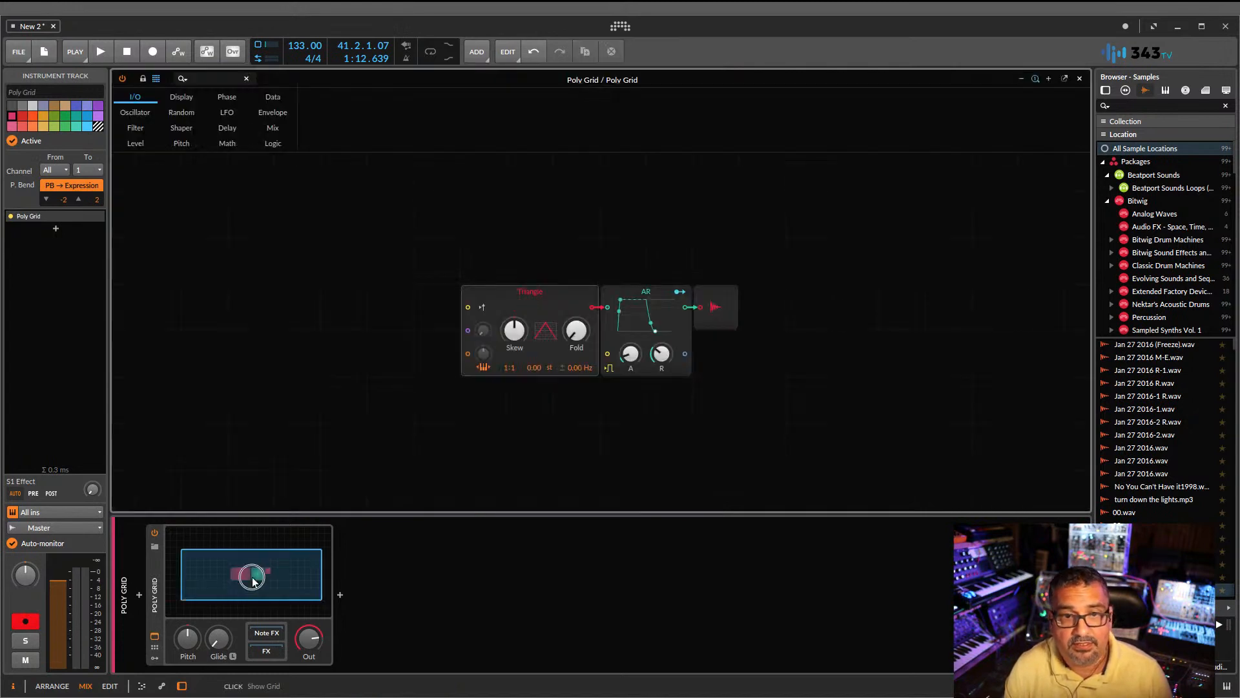
key(Escape)
click(241, 579)
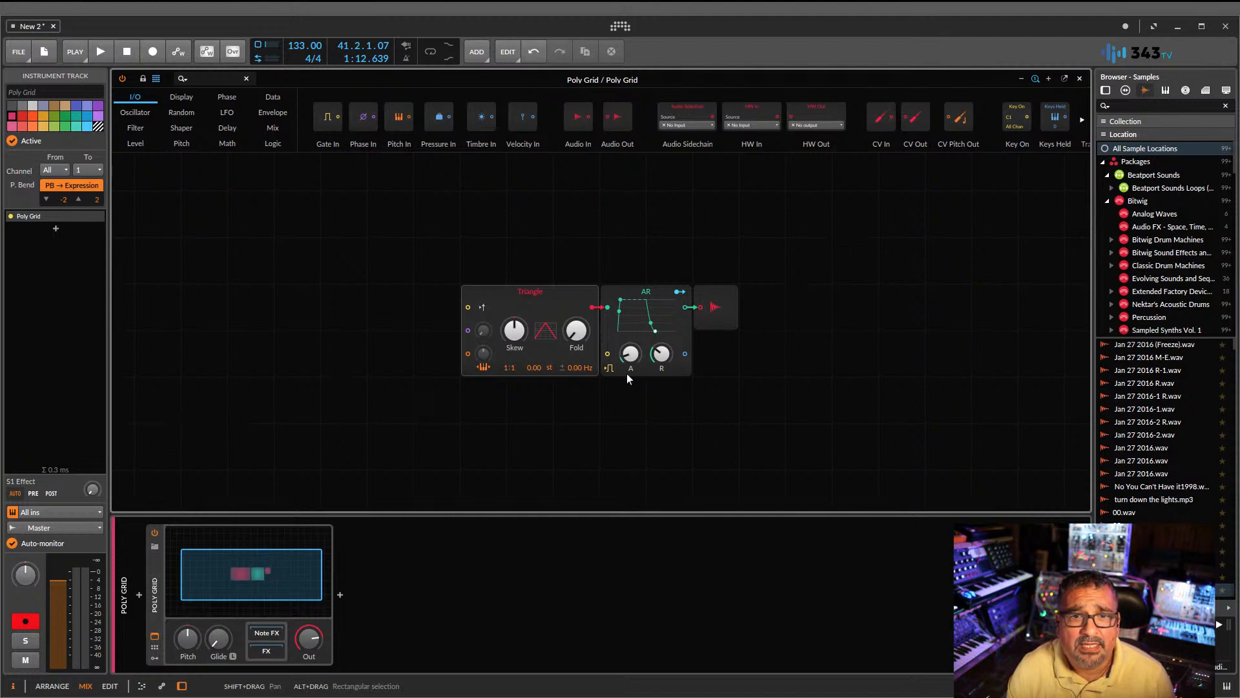
click(533, 291)
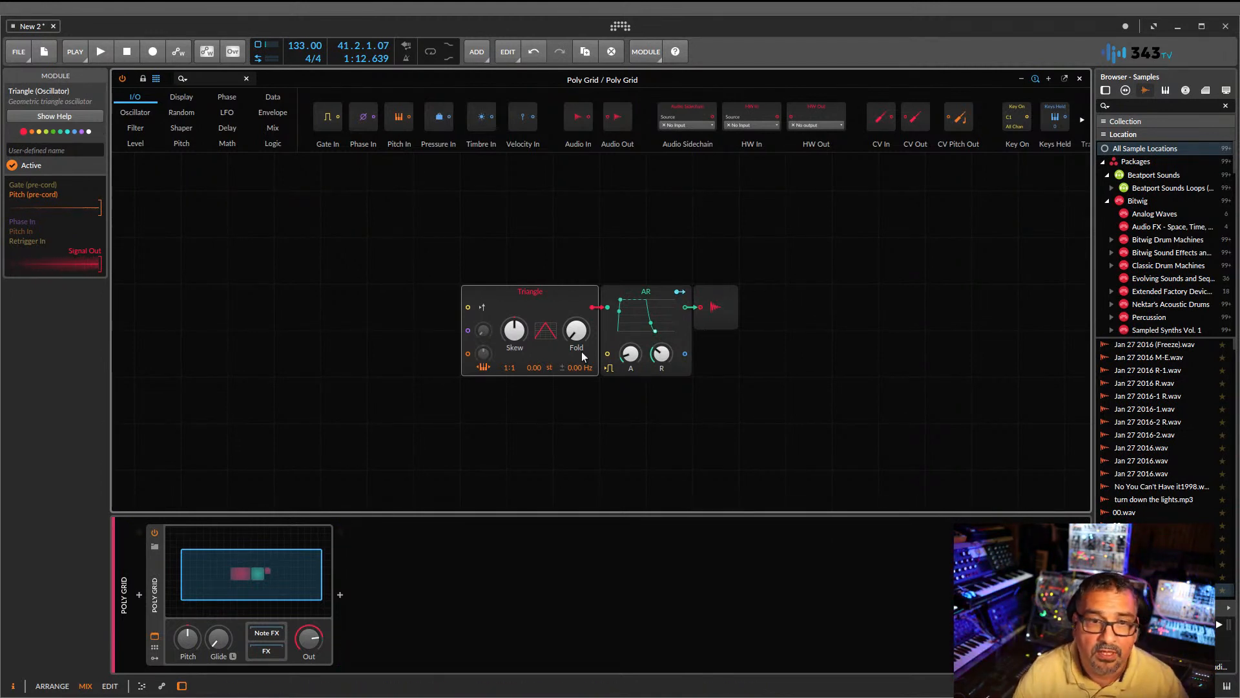
key(a)
key(a)
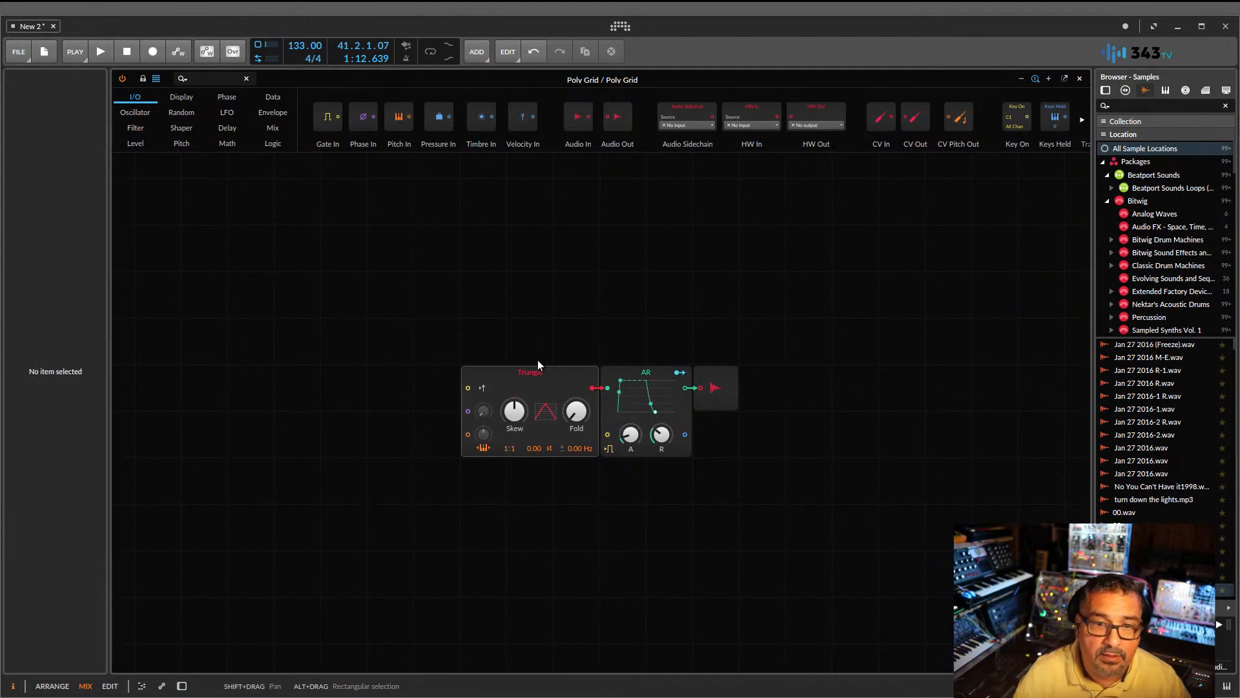
click(543, 501)
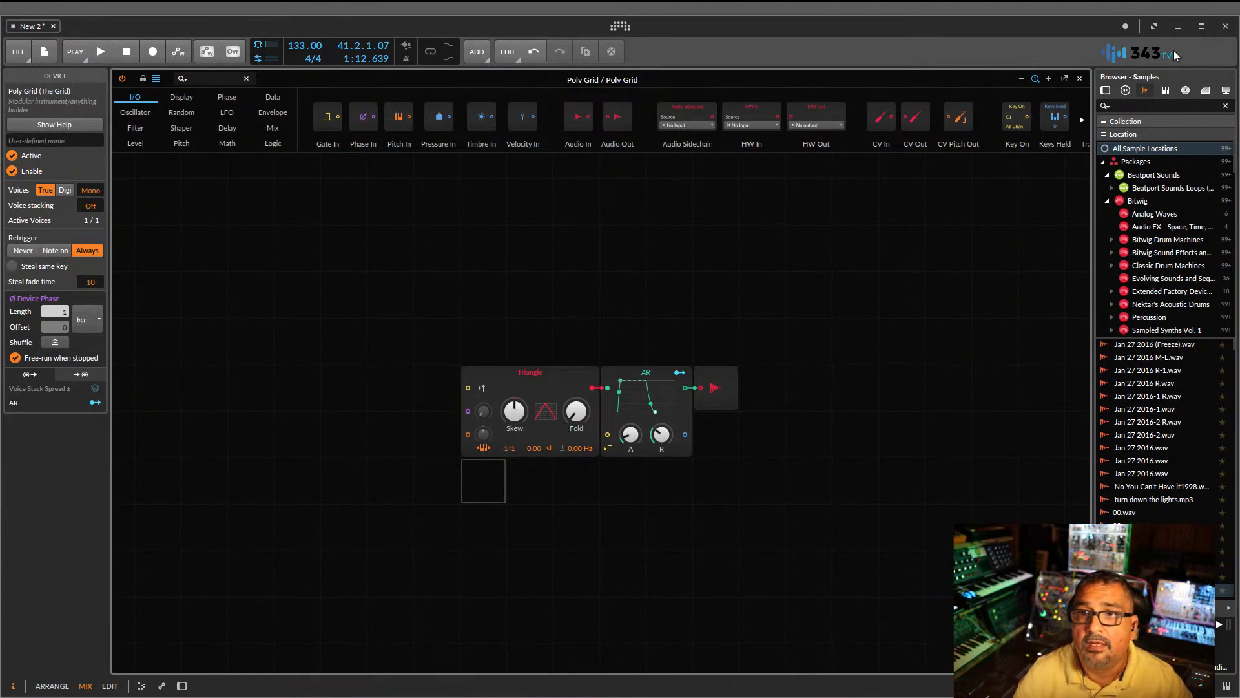
- Close the grid editor, solo the Poly Grid track and show its device chain
click(1079, 78)
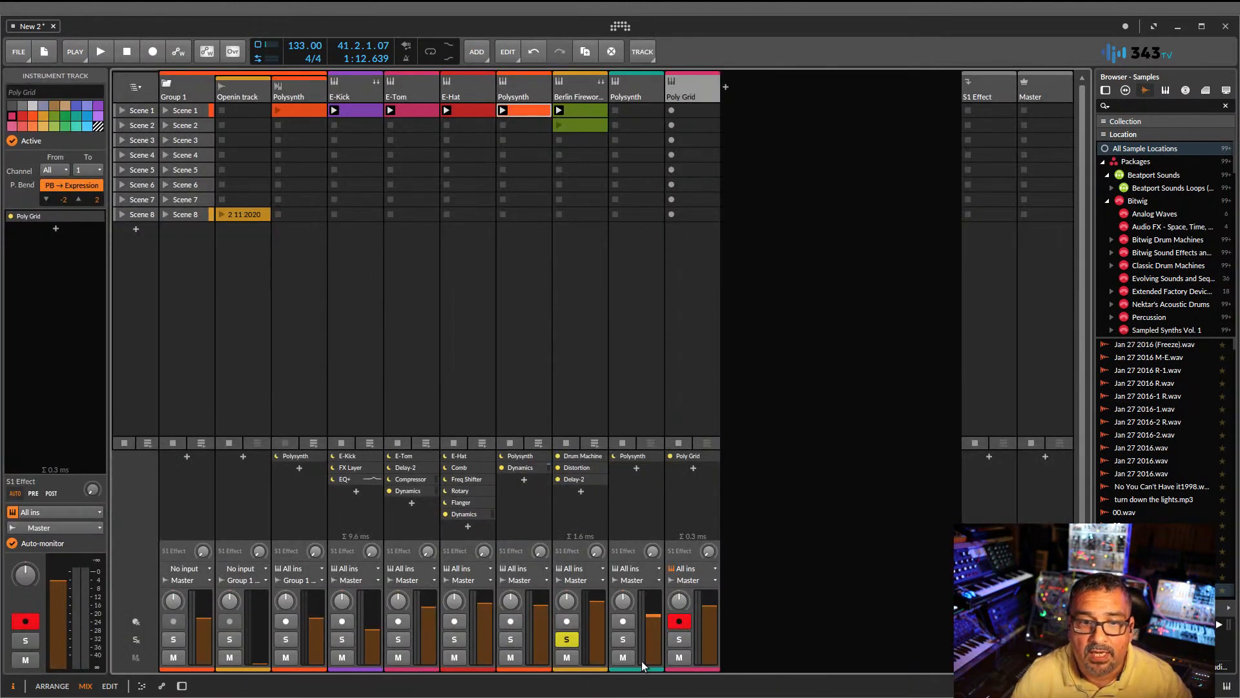
click(679, 639)
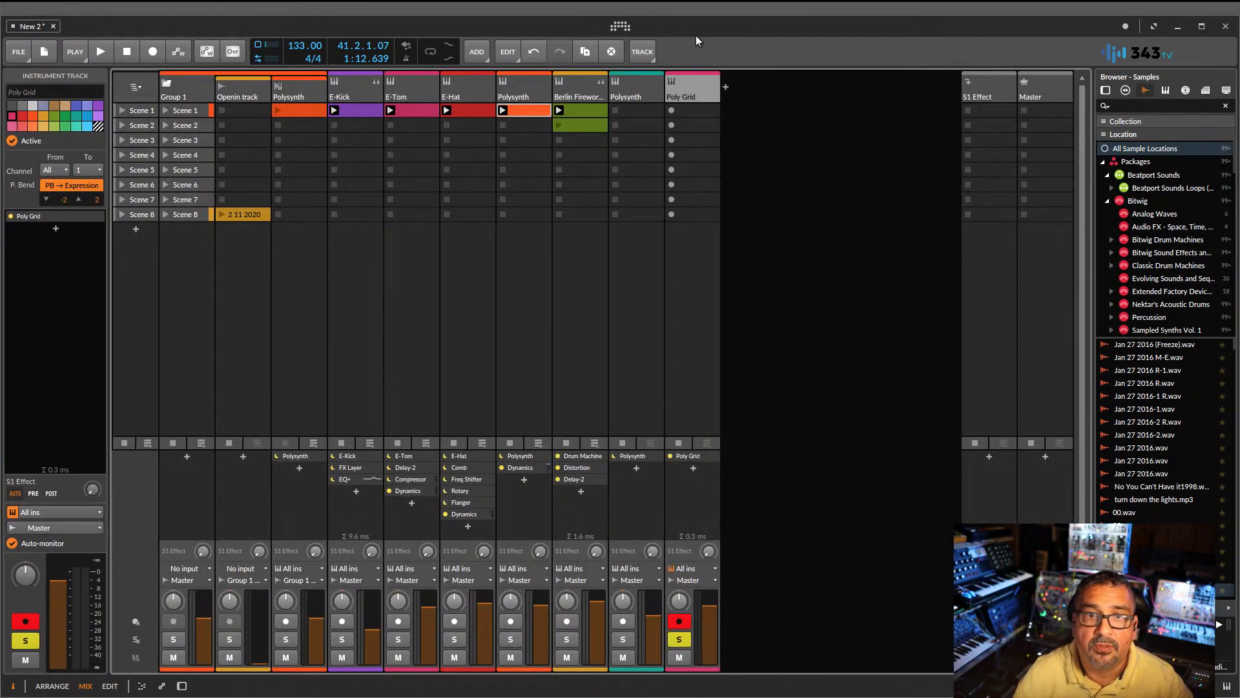
double_click(690, 88)
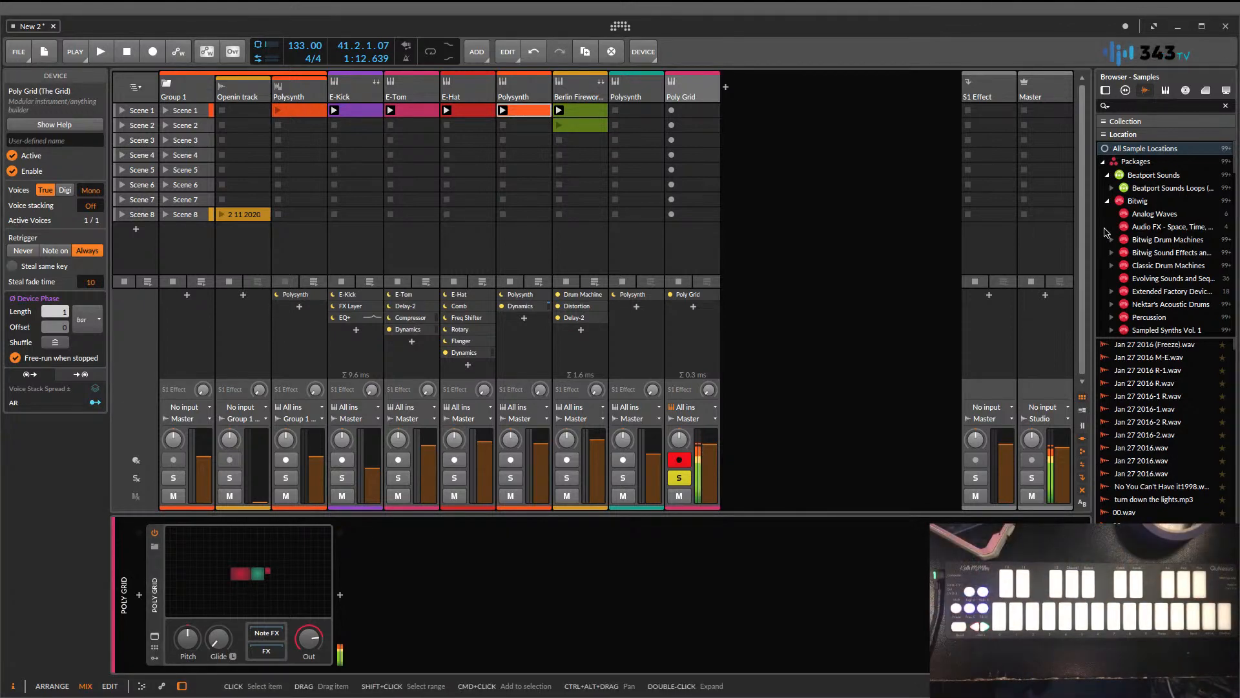
- Reopen the Poly Grid's patch to view its modules and close it again
double_click(267, 590)
double_click(267, 589)
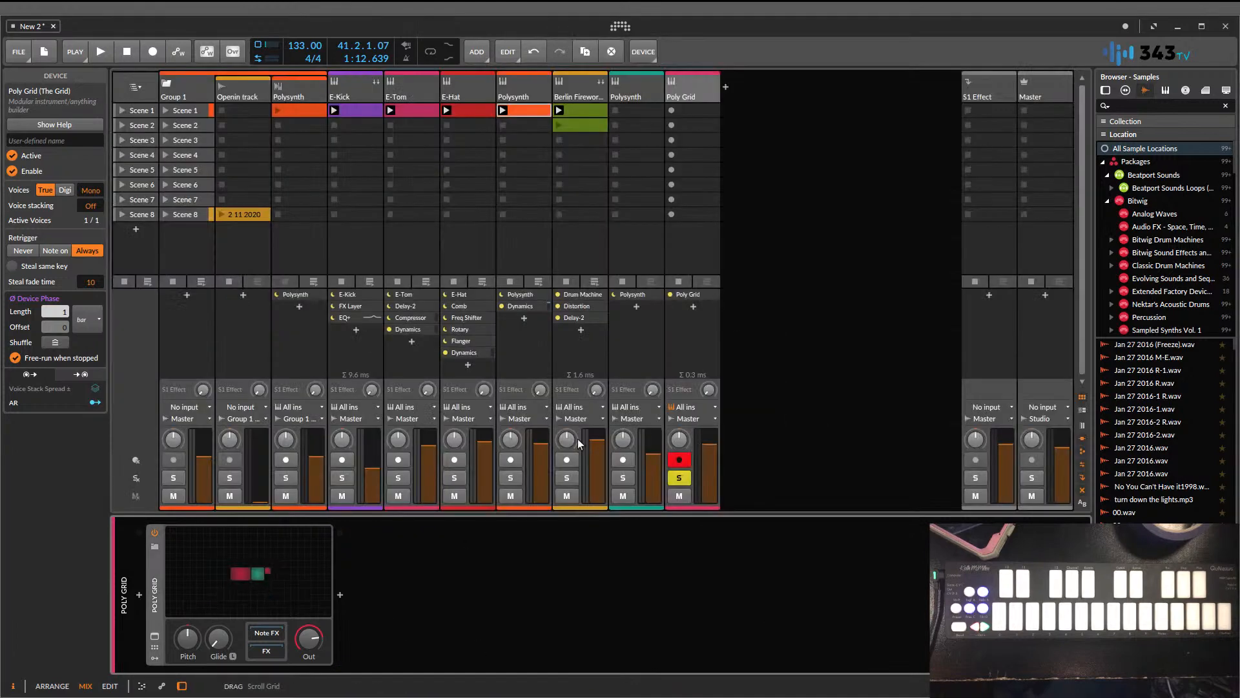
double_click(247, 569)
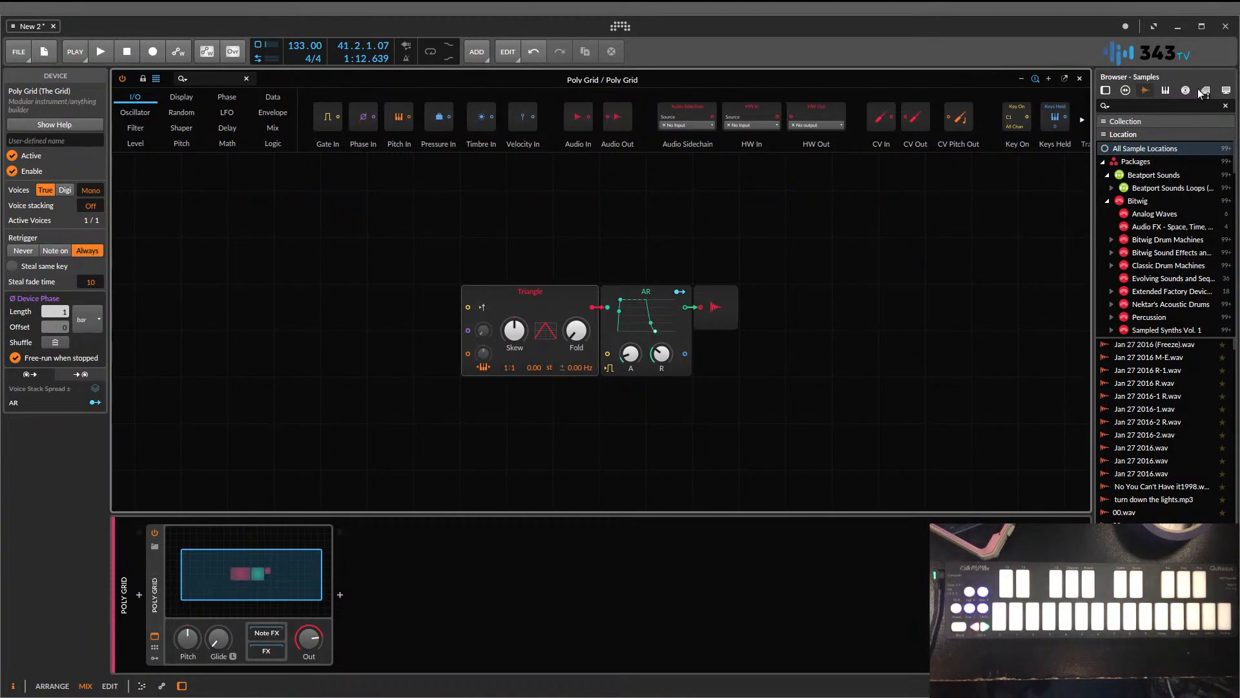
click(1080, 78)
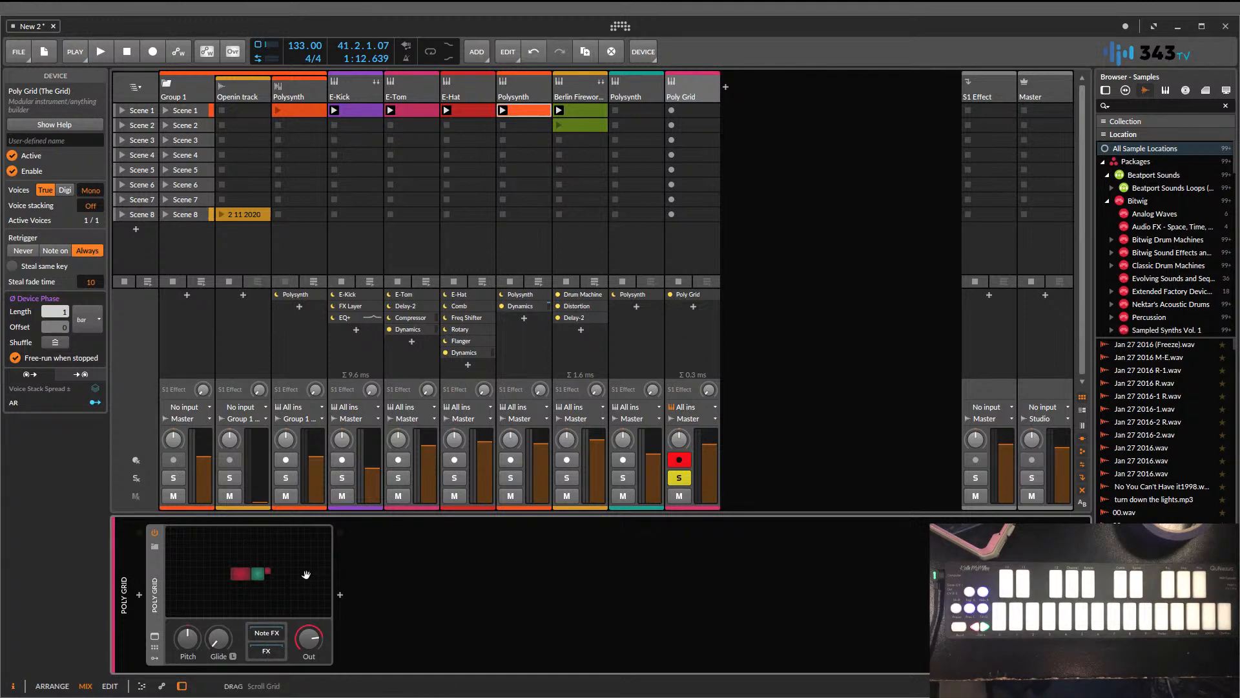
click(246, 575)
click(249, 575)
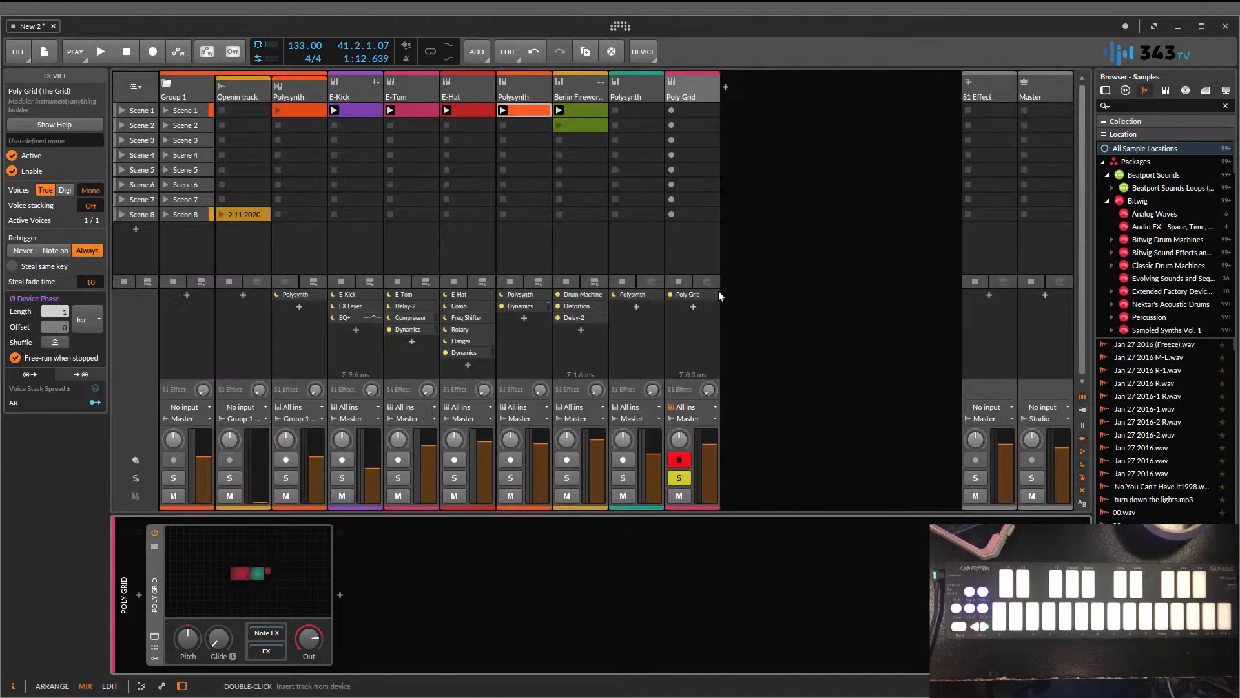
- Empty the Poly Grid's patch by deleting its Triangle, AR and Audio Out modules
click(694, 93)
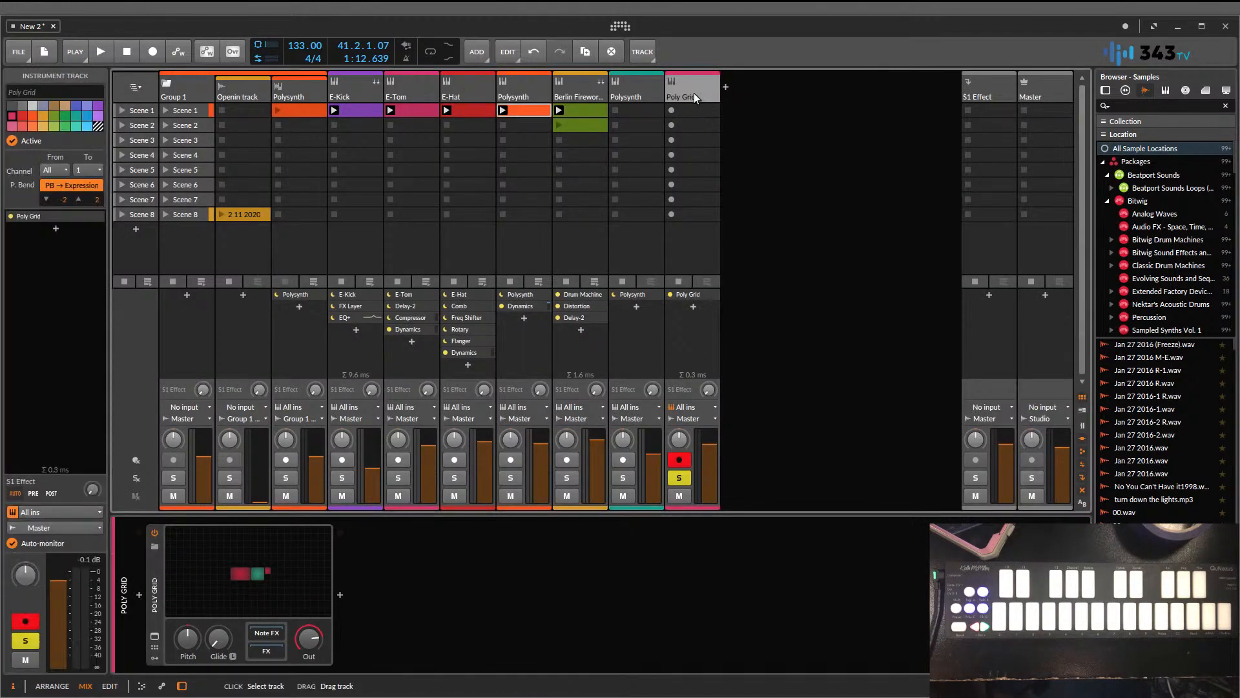
click(269, 575)
click(269, 575)
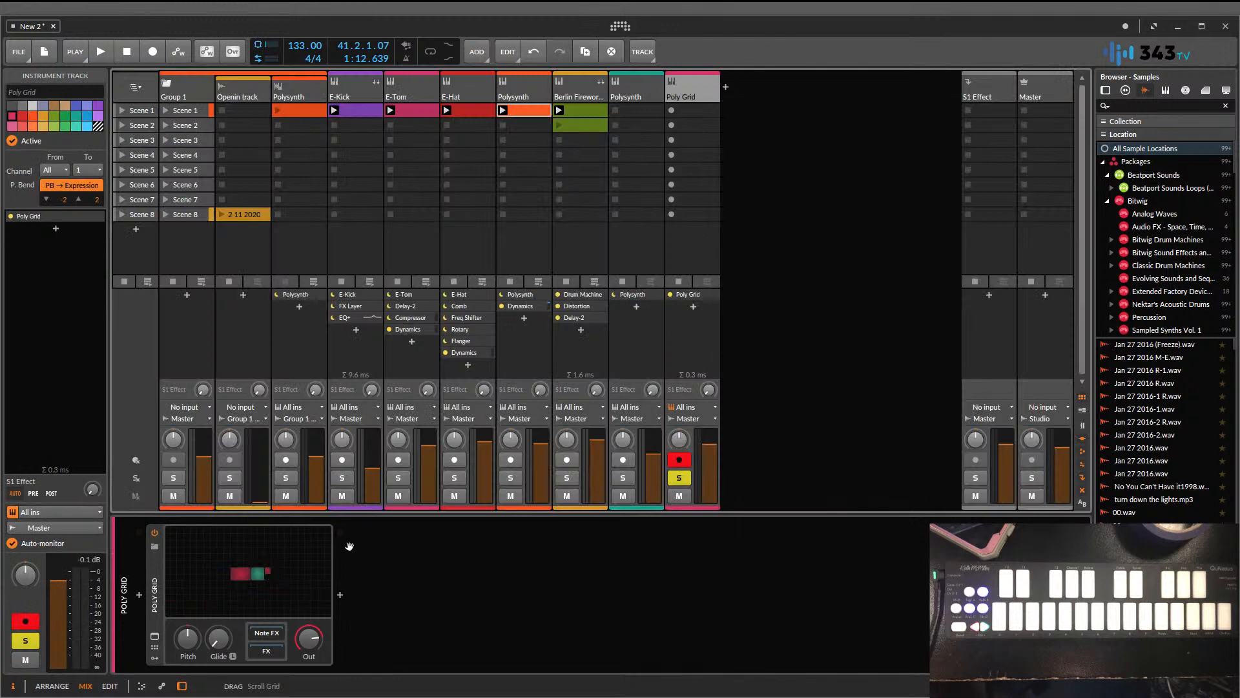
click(250, 573)
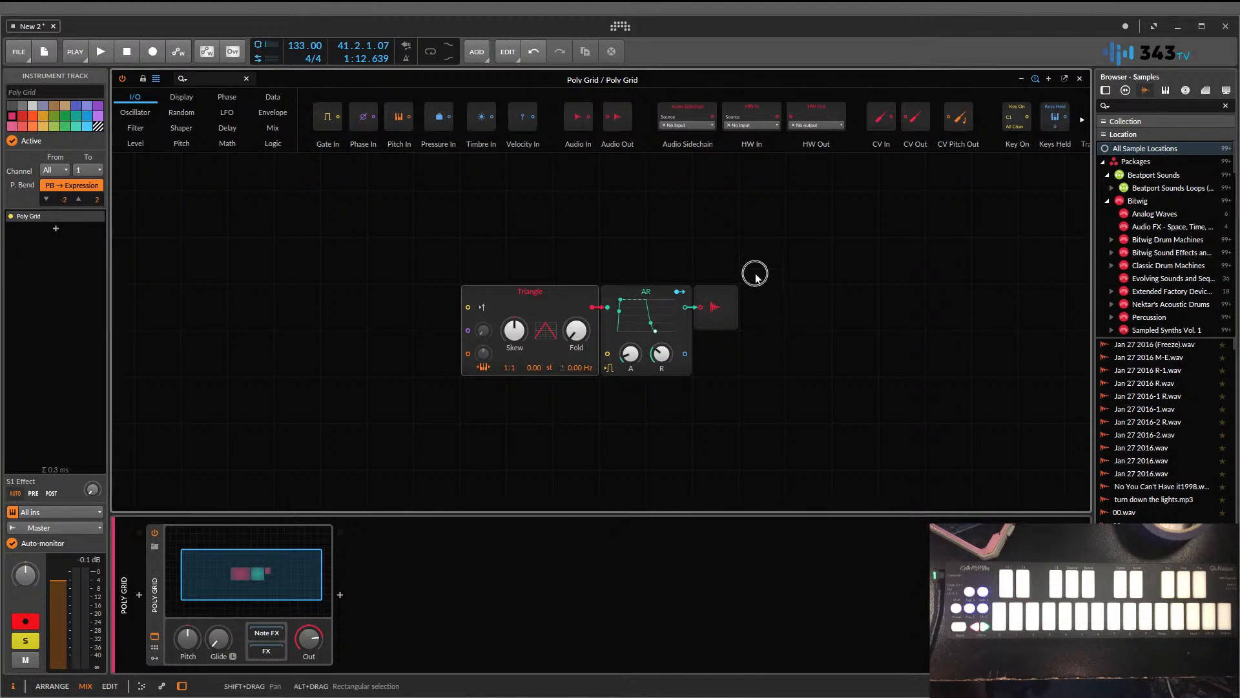
drag(807, 284, 380, 368)
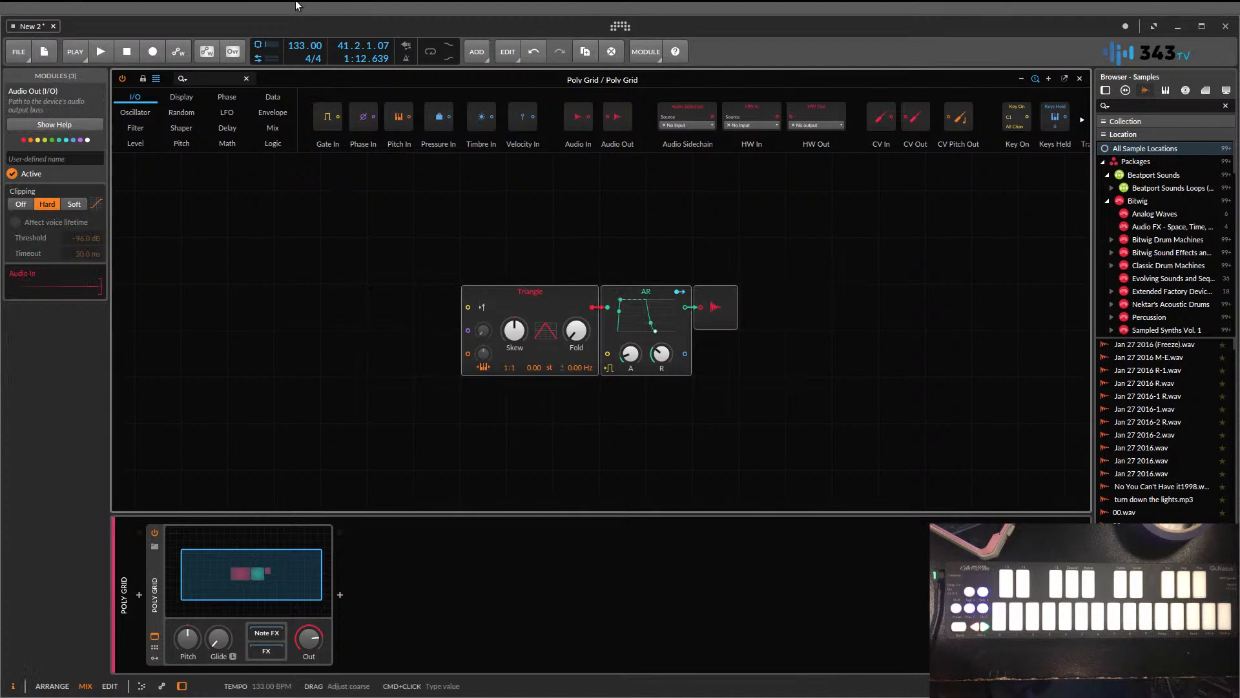
key(Delete)
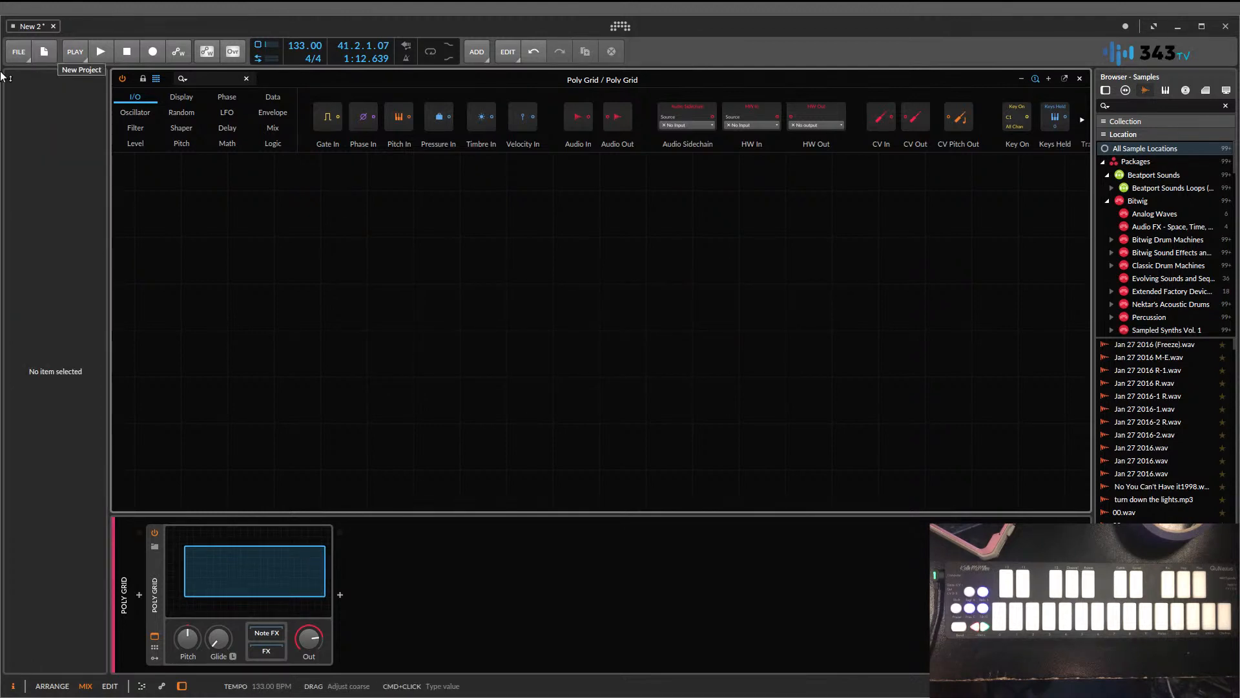
- Place a Pulse oscillator in the empty grid and an Audio Out module beside it
click(135, 113)
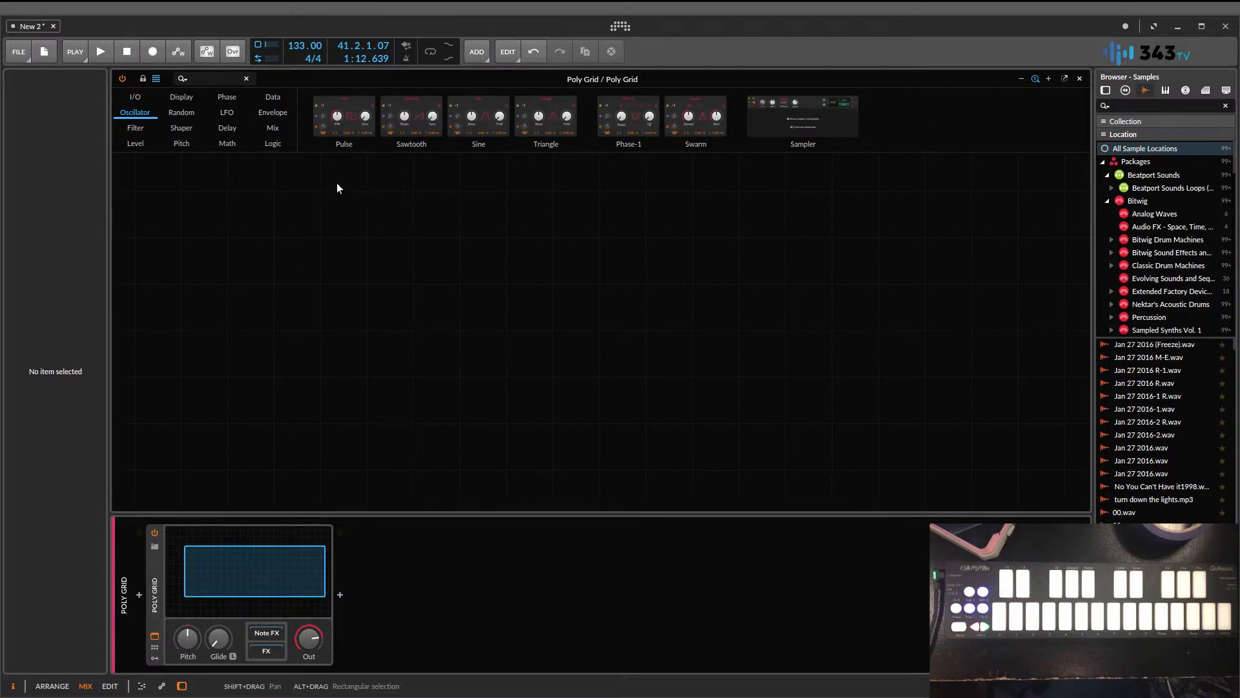
drag(349, 107, 422, 277)
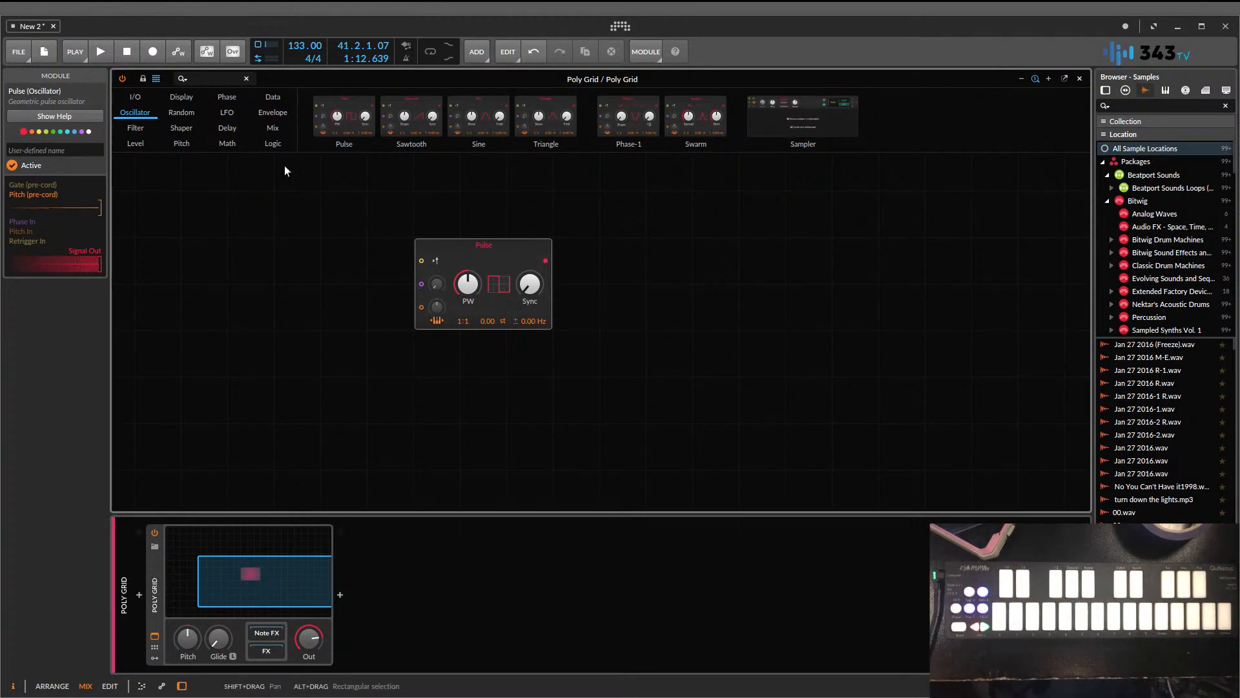
click(134, 96)
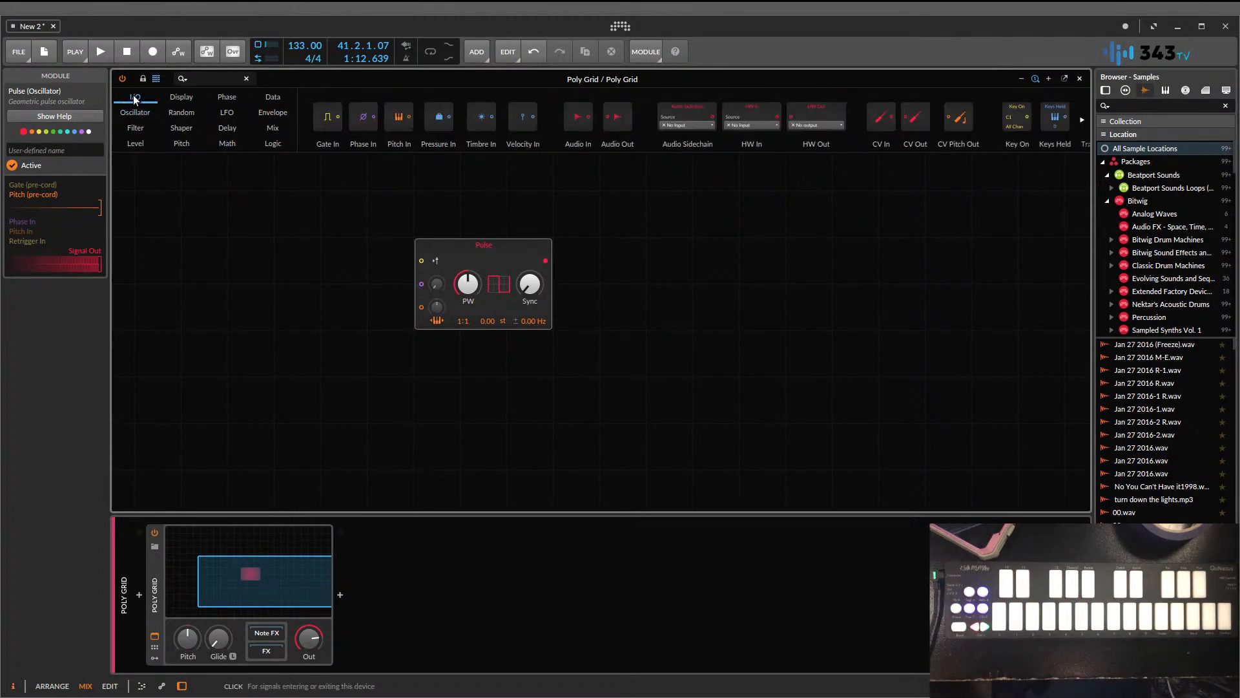
mouse_move(614, 114)
mouse_down()
mouse_move(588, 275)
mouse_move(617, 116)
mouse_move(619, 132)
mouse_up()
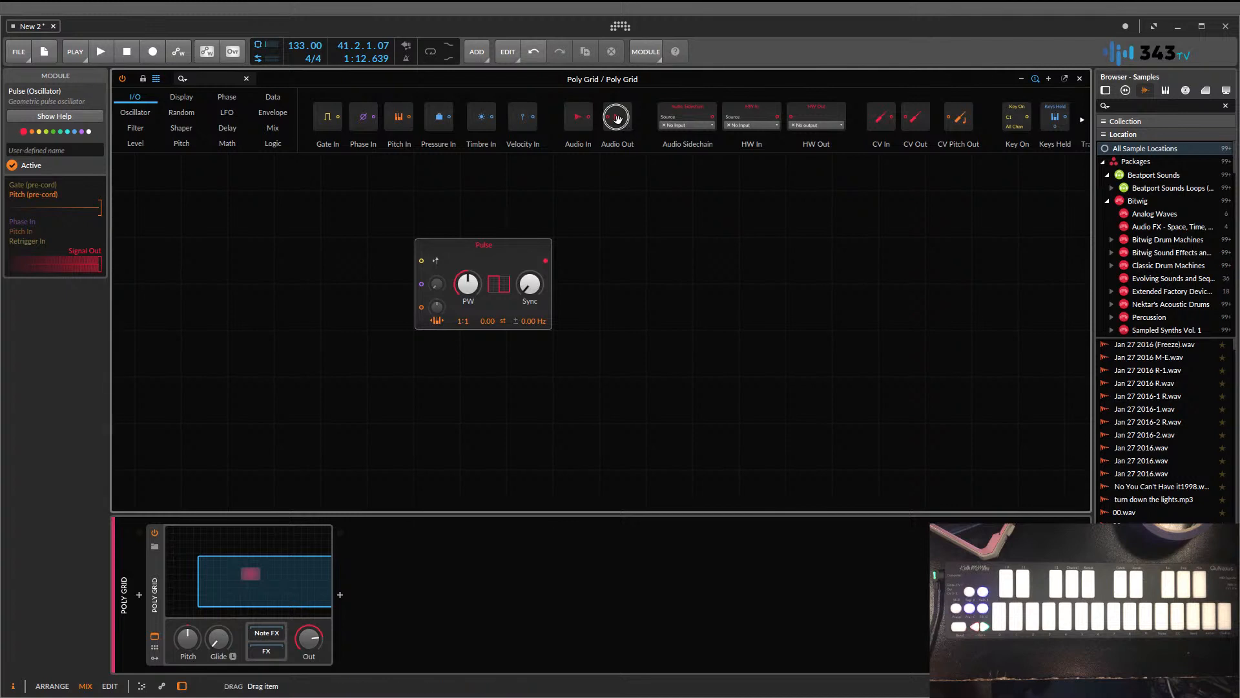
drag(616, 119, 678, 294)
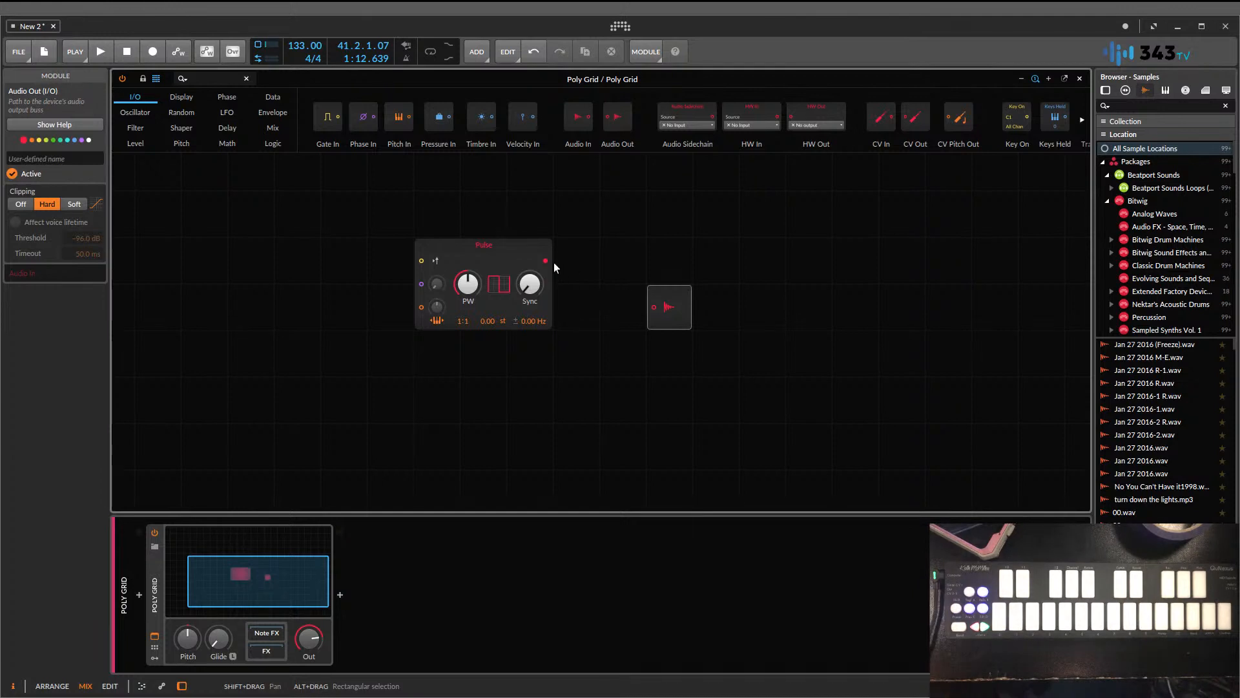
- Patch the Pulse oscillator's signal output into Audio Out and lower the Poly Grid's output level to about -26.8 dB
drag(546, 260, 654, 307)
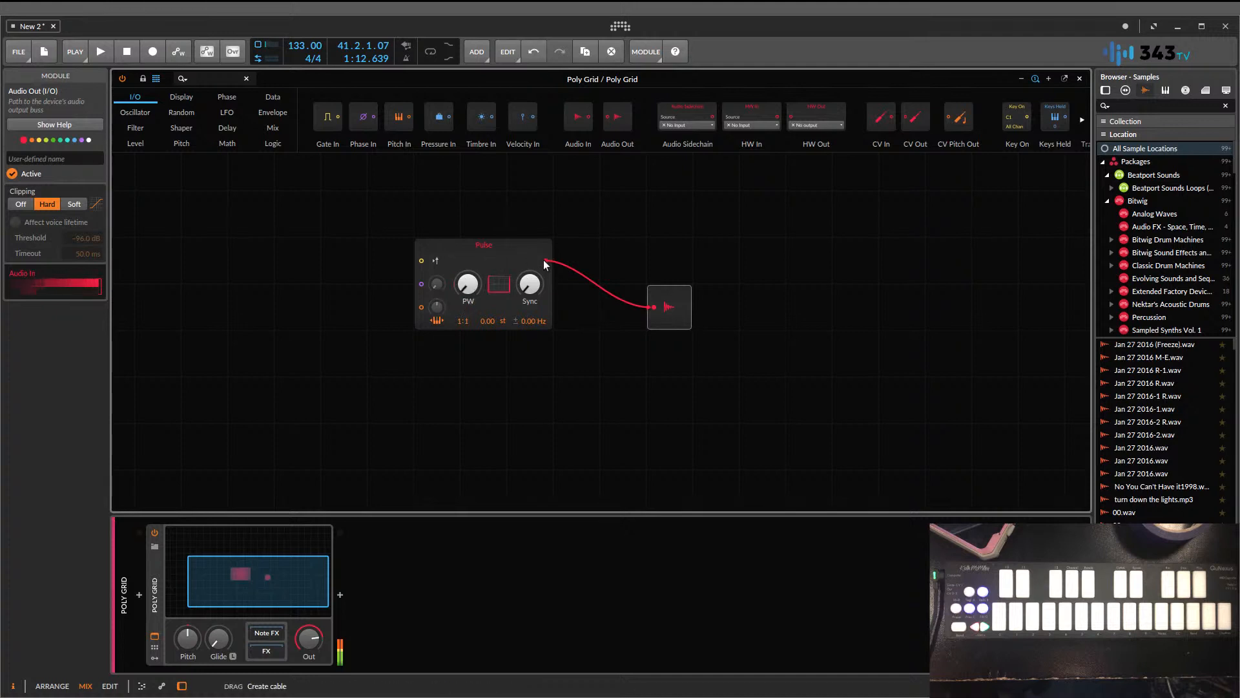
drag(545, 264, 697, 209)
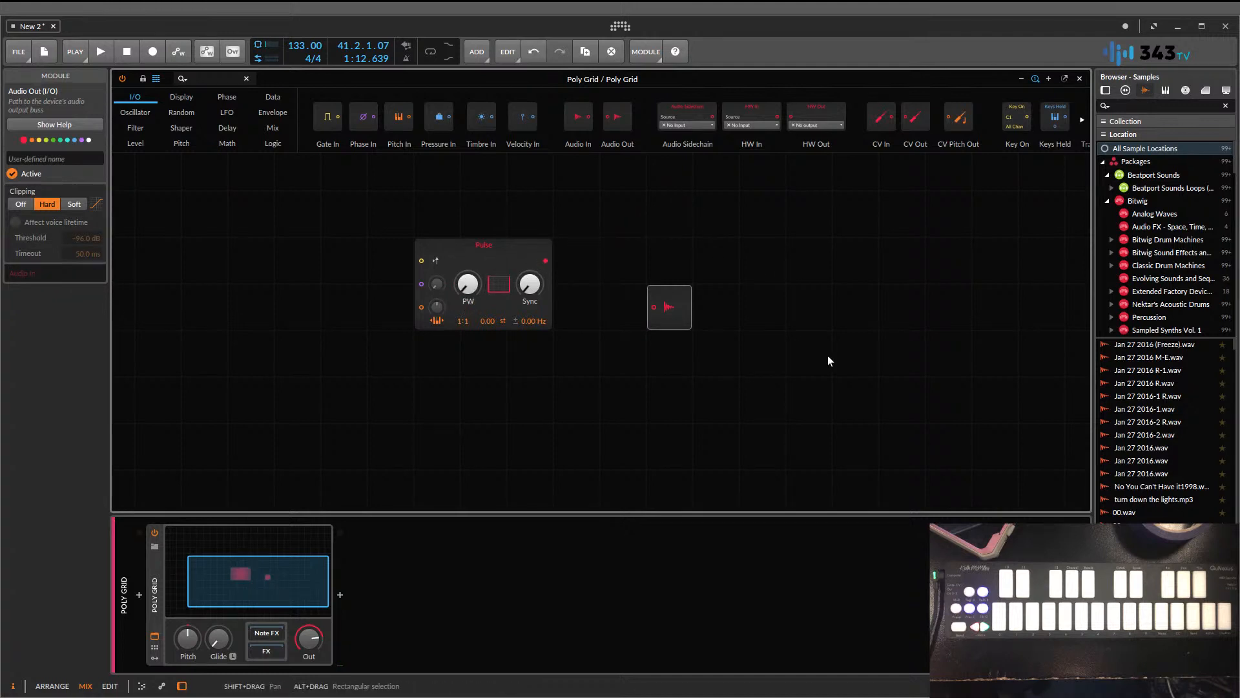
drag(307, 641, 305, 667)
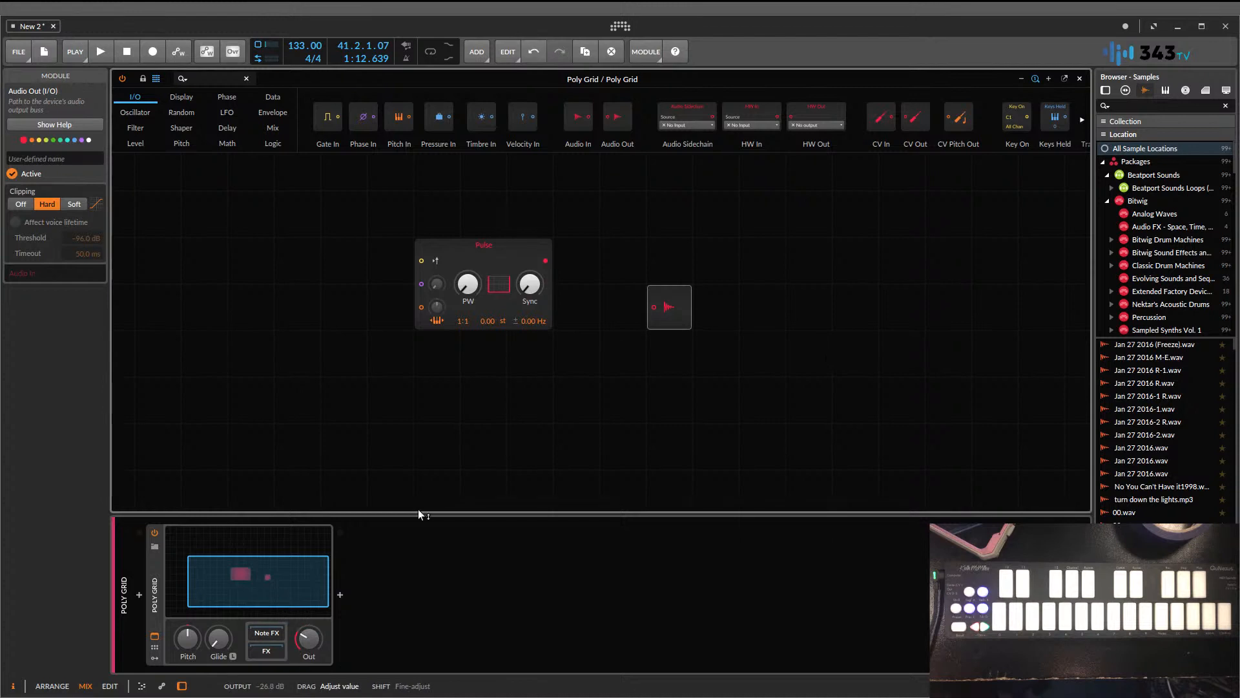
drag(545, 261, 653, 307)
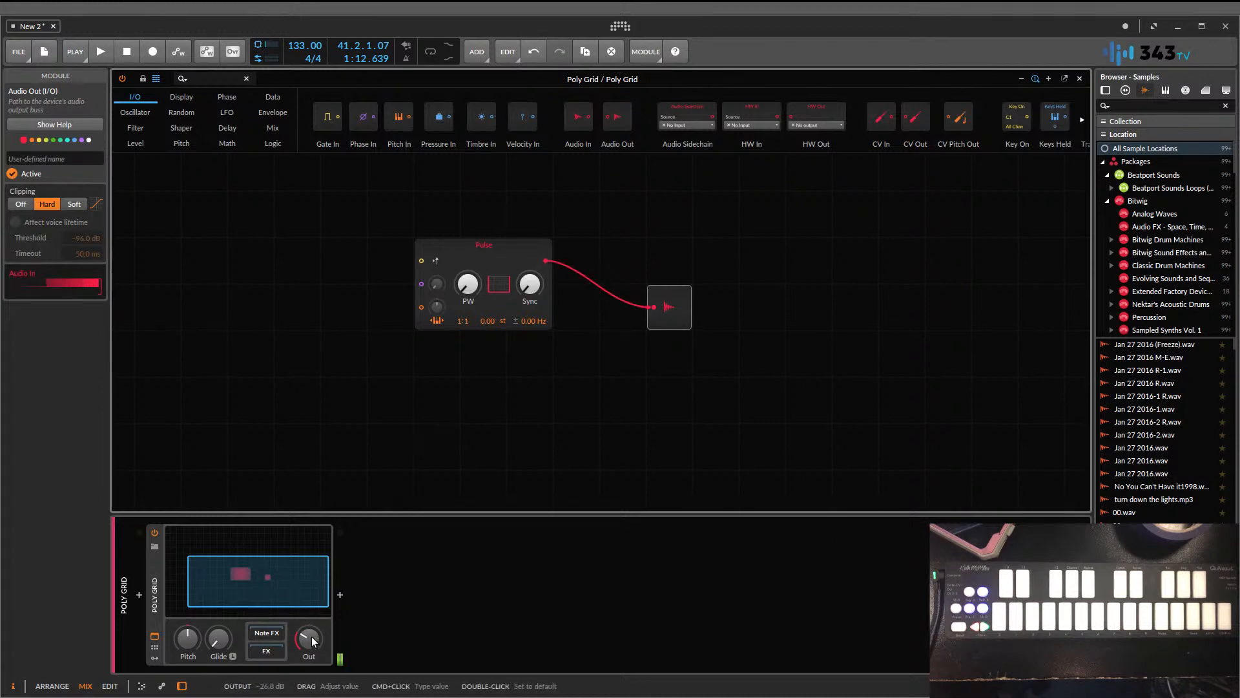
drag(311, 637, 311, 638)
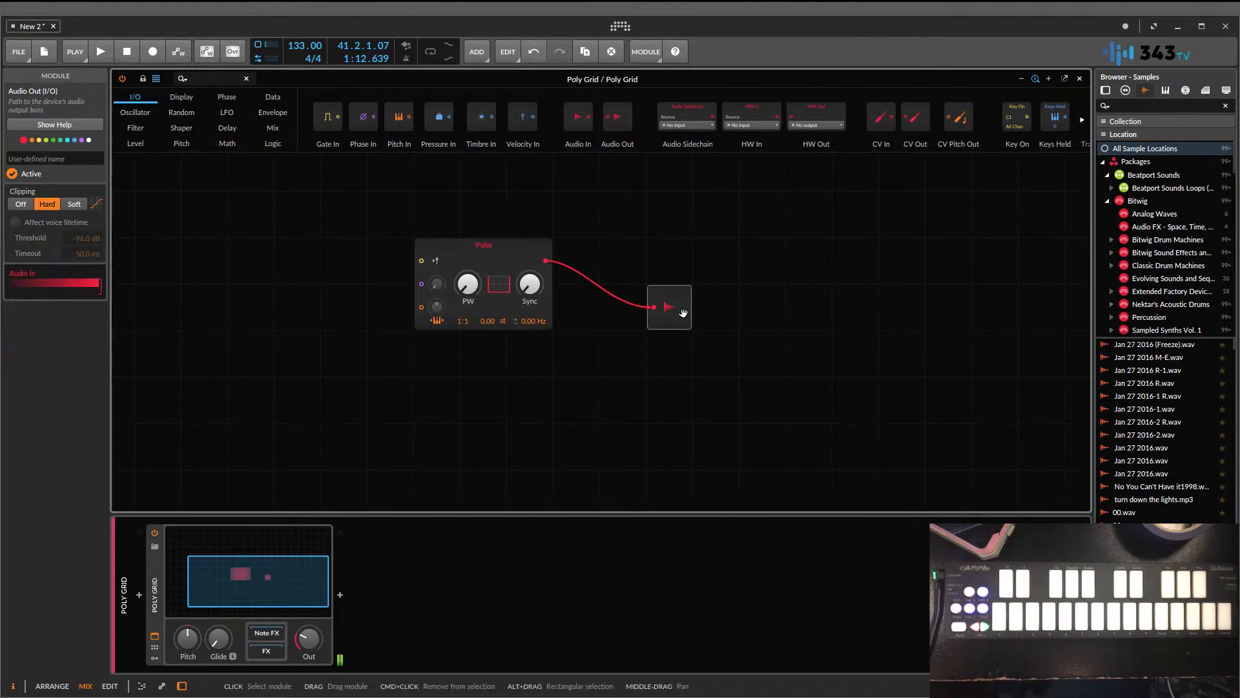
- Replace the Audio Out module with a new one docked directly onto the Pulse oscillator's signal output and start playback
key(Delete)
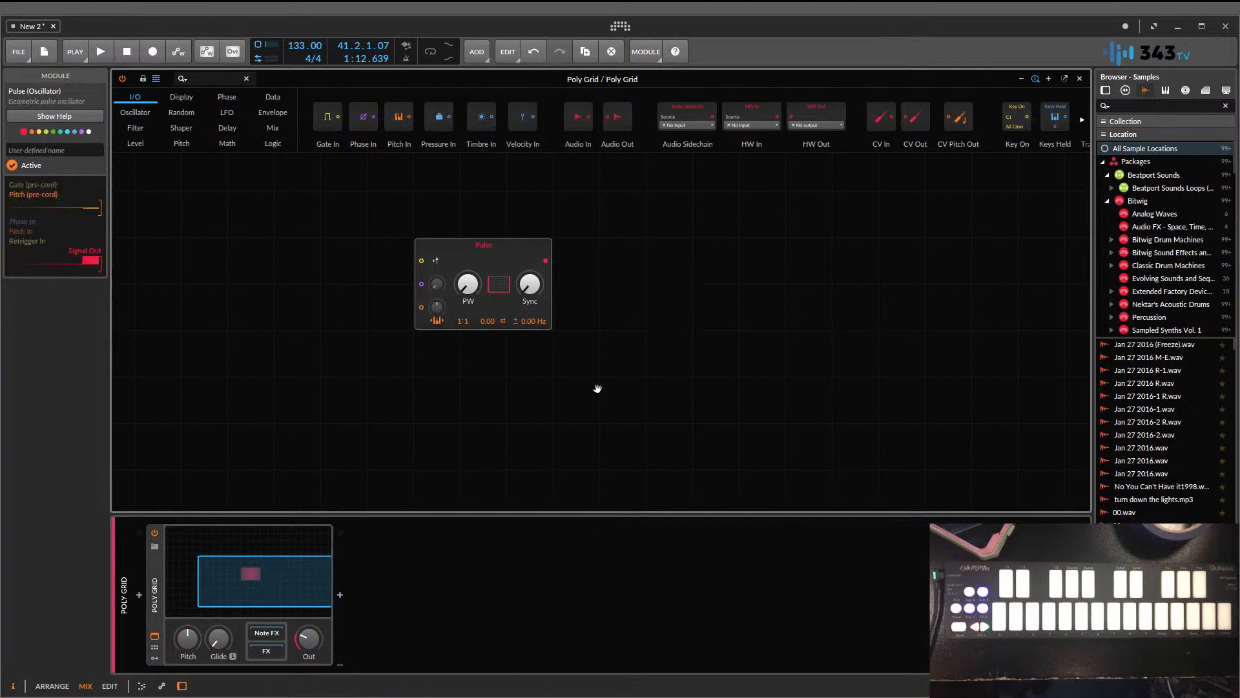
drag(618, 115, 553, 265)
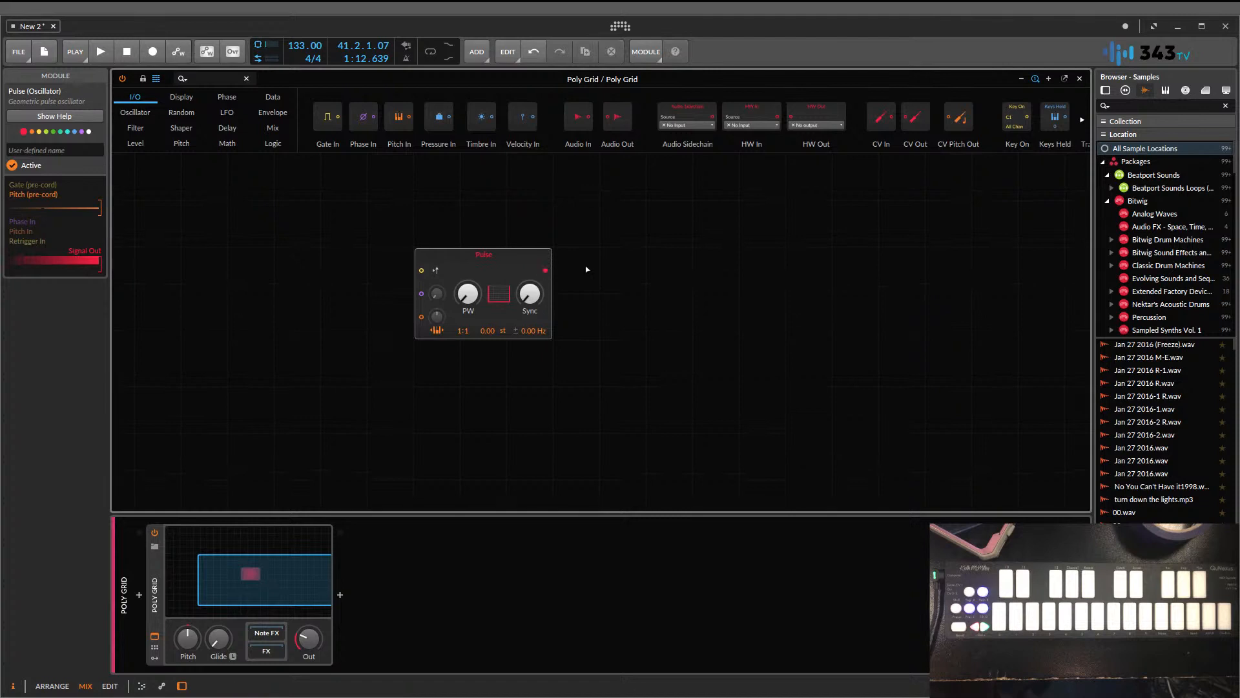
key(space)
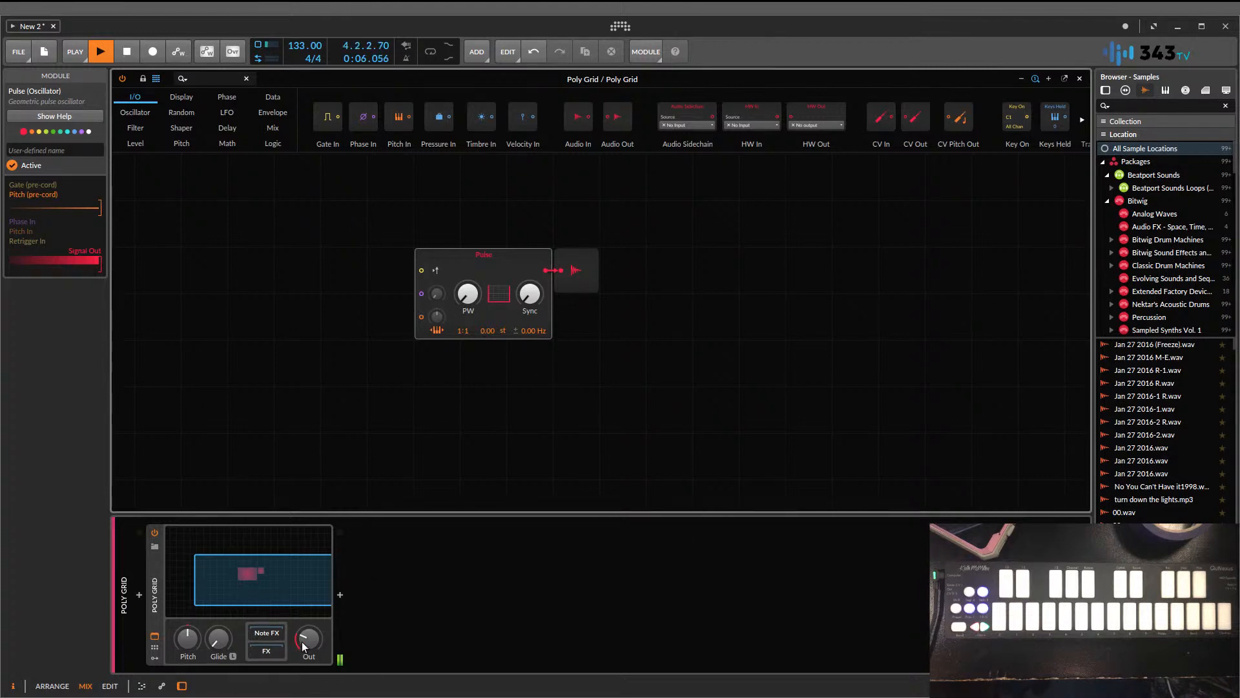
- Turn the Poly Grid's output level all the way down and raise the Pulse oscillator's pulse width to about the middle
drag(302, 645, 304, 672)
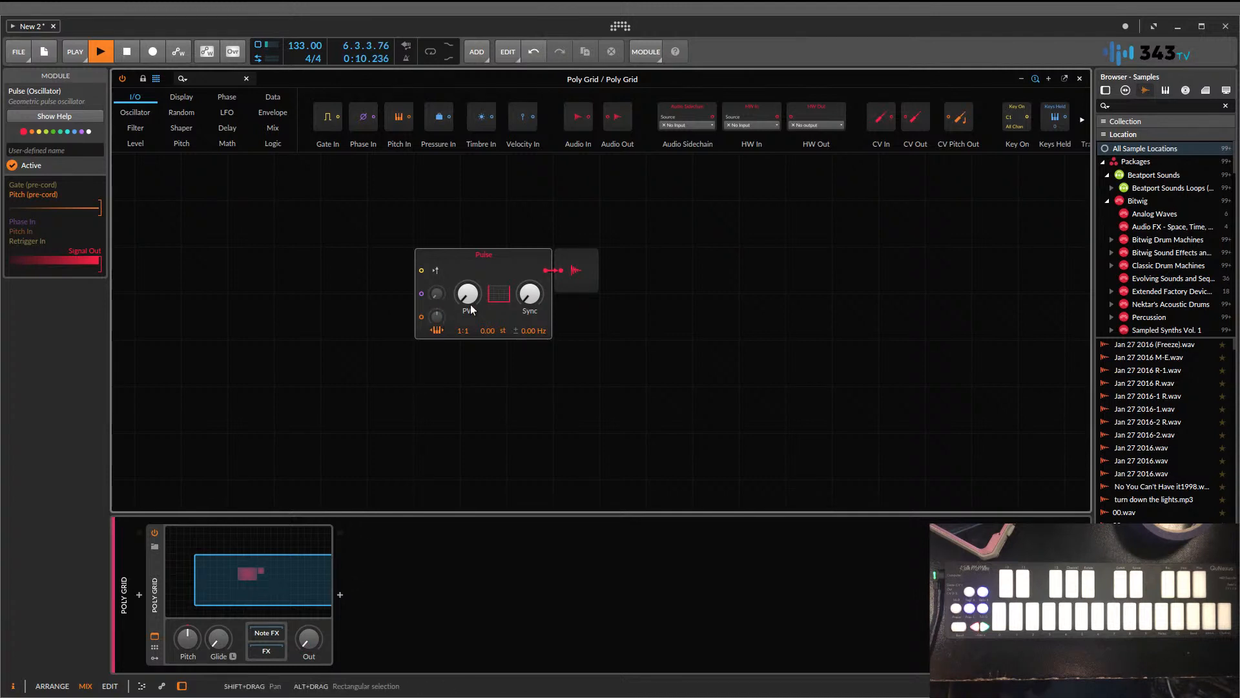
drag(470, 309, 466, 284)
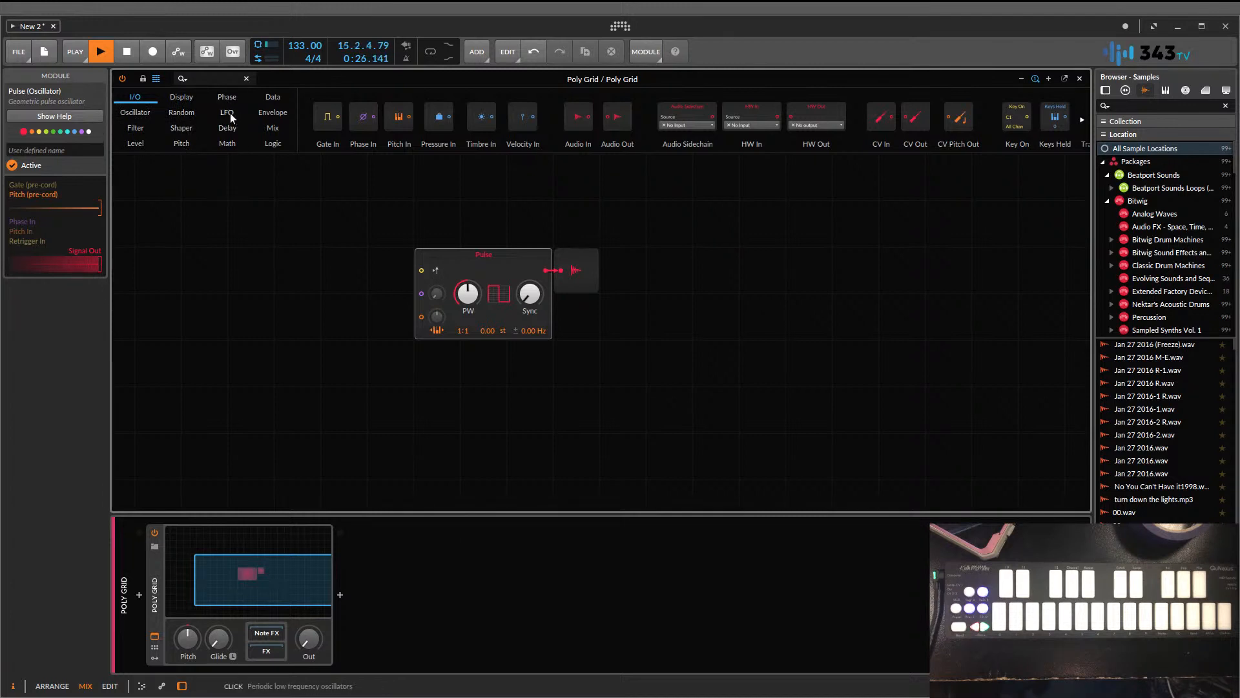
- Insert an ADSR envelope between the Pulse oscillator and Audio Out, and raise the Poly Grid's output level to about the middle
click(283, 112)
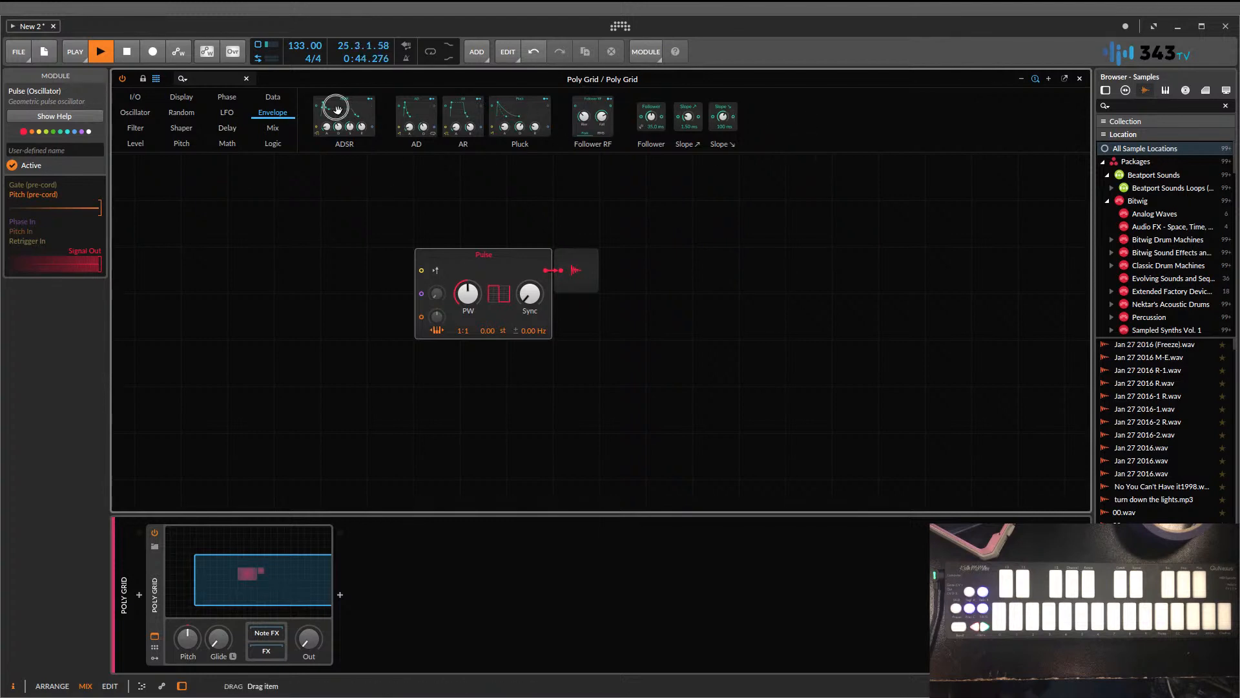
drag(336, 108, 546, 271)
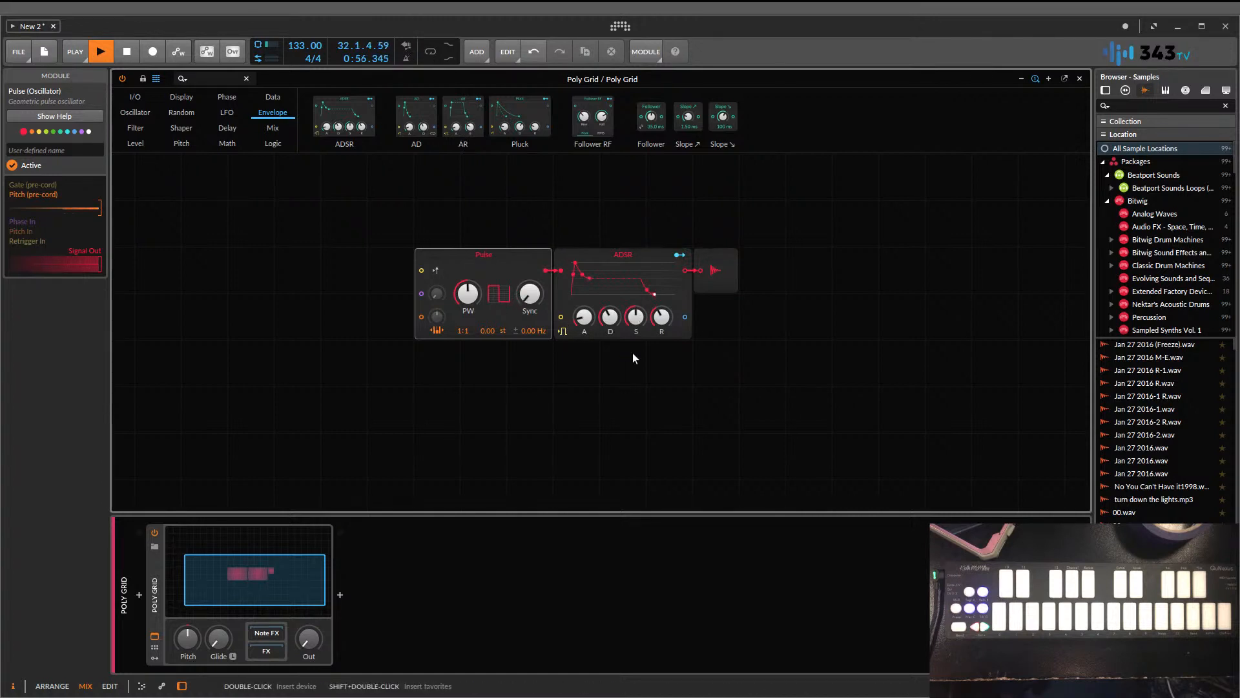
drag(312, 634, 307, 600)
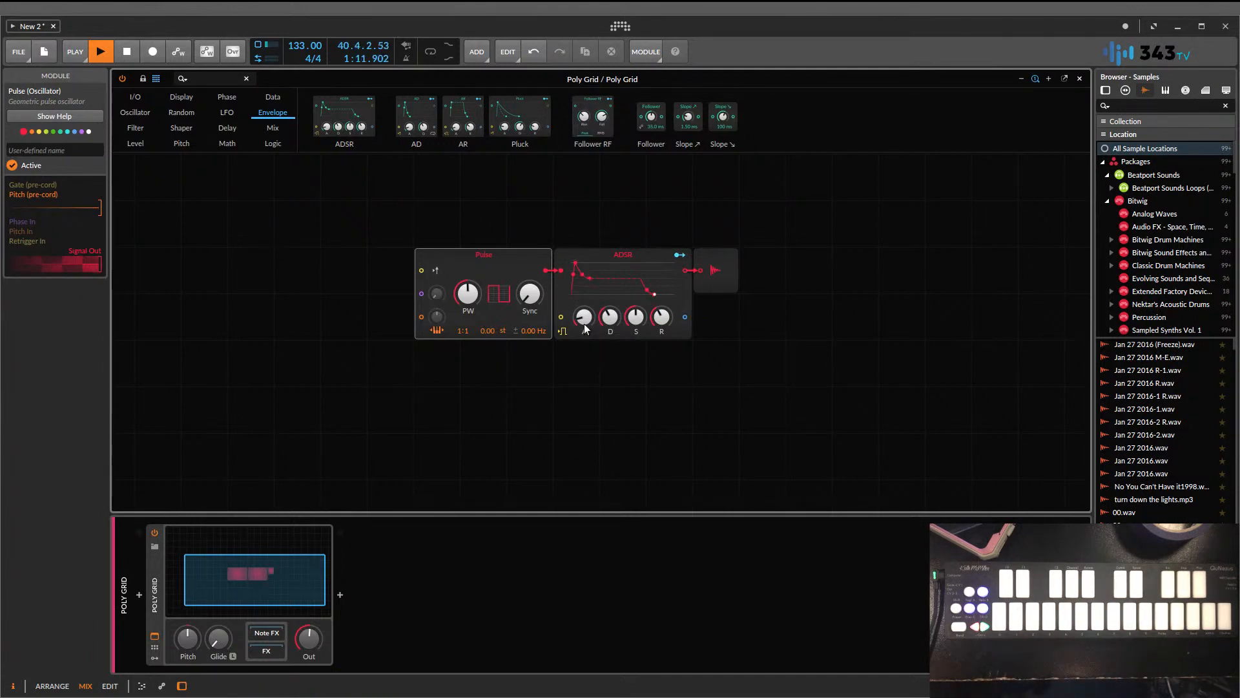
- Lengthen the ADSR's attack to around 636 ms, and reduce the Pulse oscillator's width while raising its Sync slightly
drag(584, 322, 581, 314)
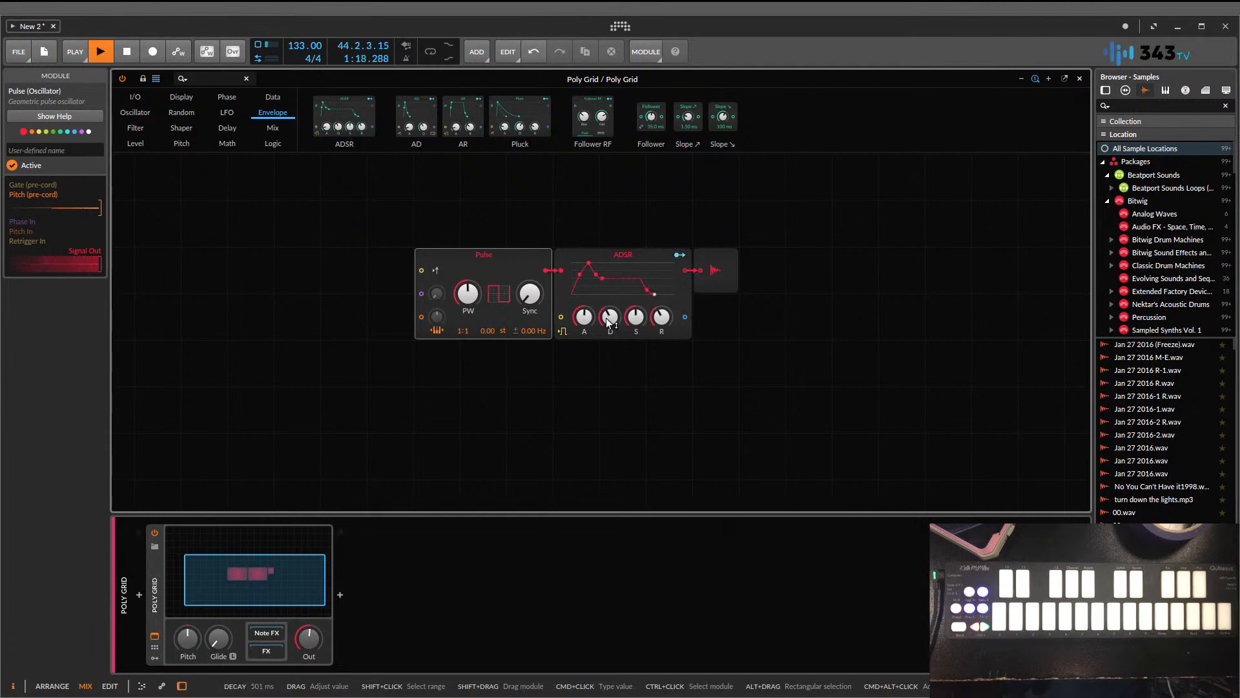
drag(580, 315, 581, 319)
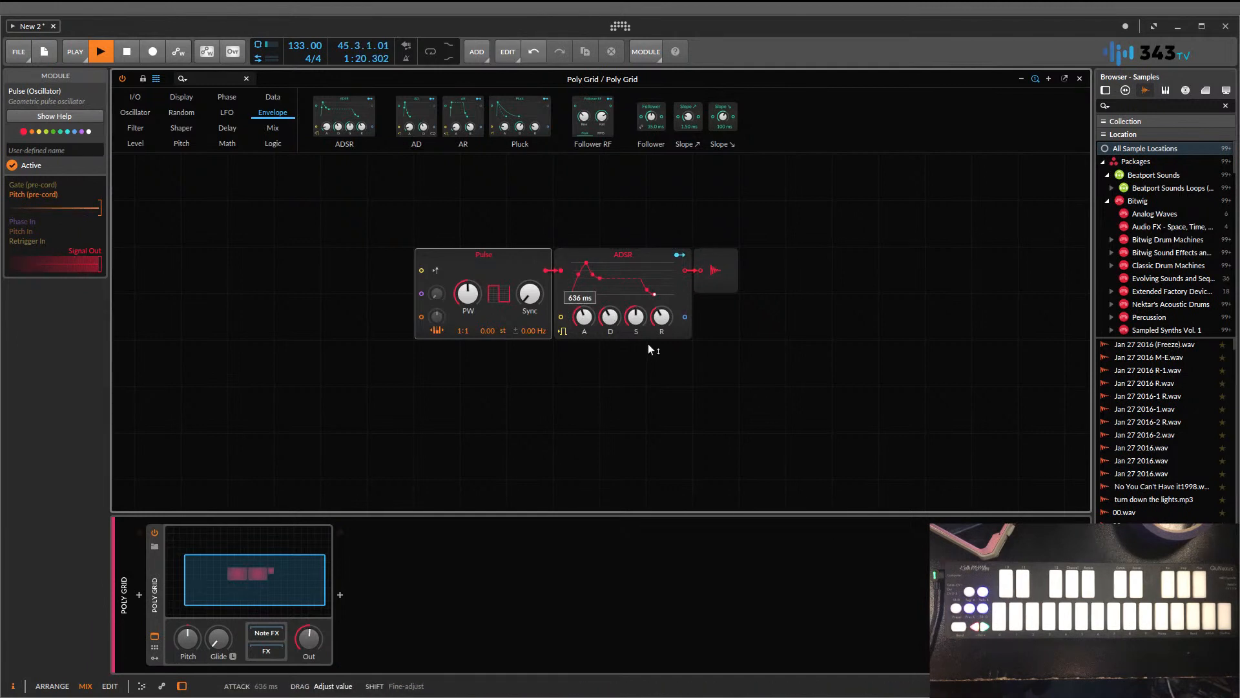
click(610, 318)
drag(584, 319, 584, 317)
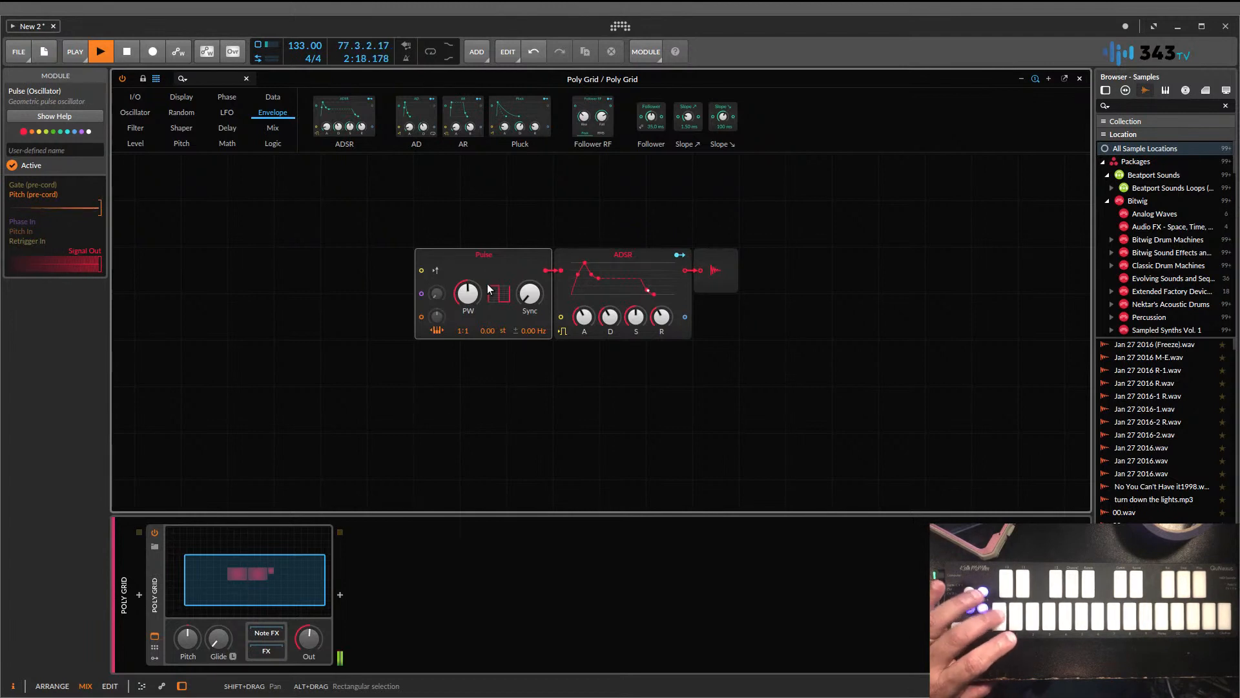
drag(467, 295, 525, 307)
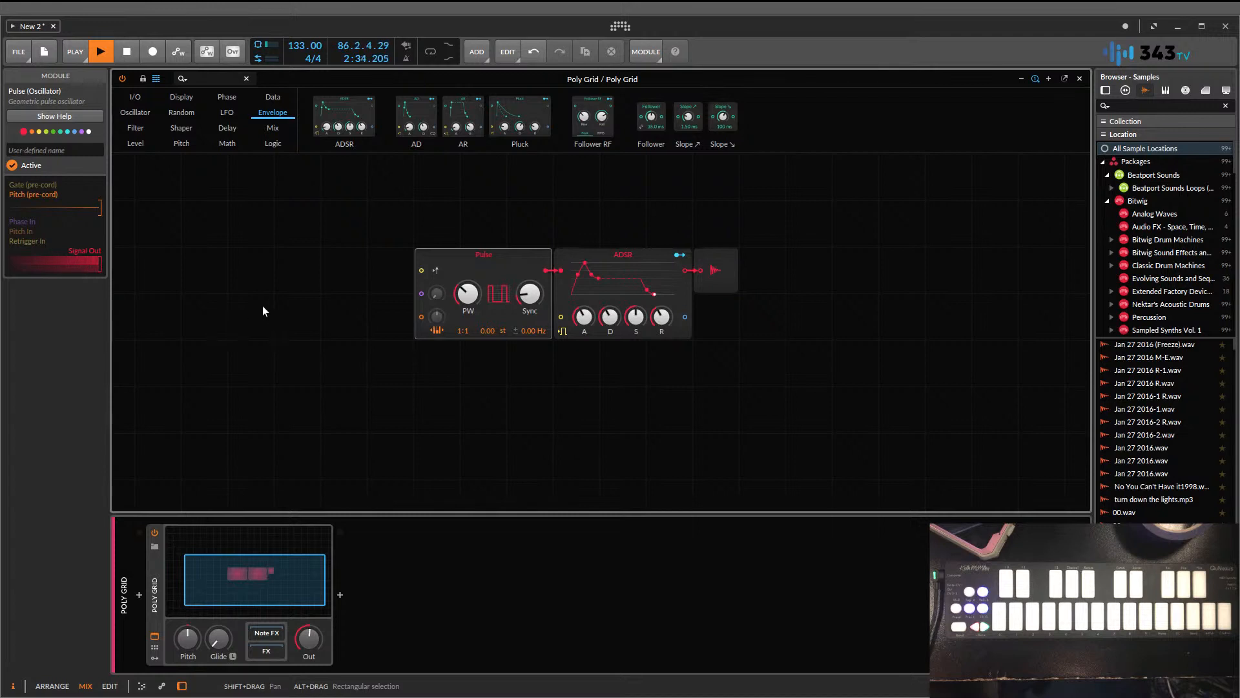
- Insert a Low-pass LD filter between the ADSR and Audio Out and lower its cutoff to about 425 Hz
click(135, 128)
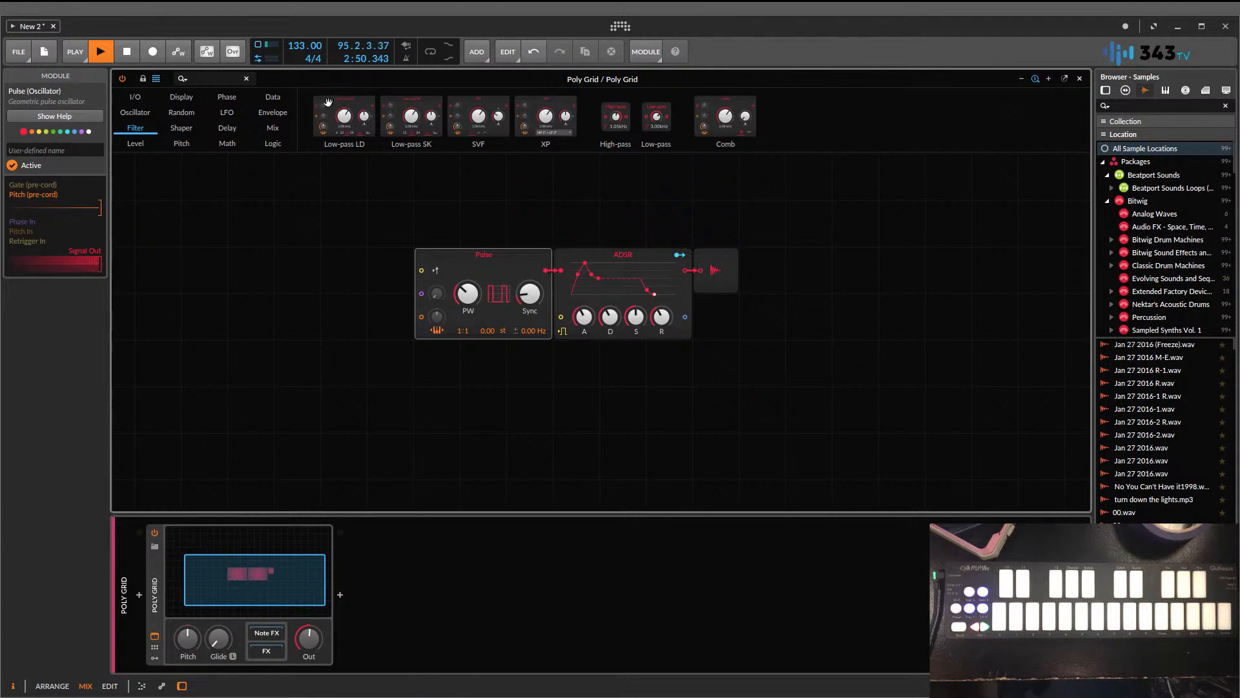
drag(334, 102, 627, 245)
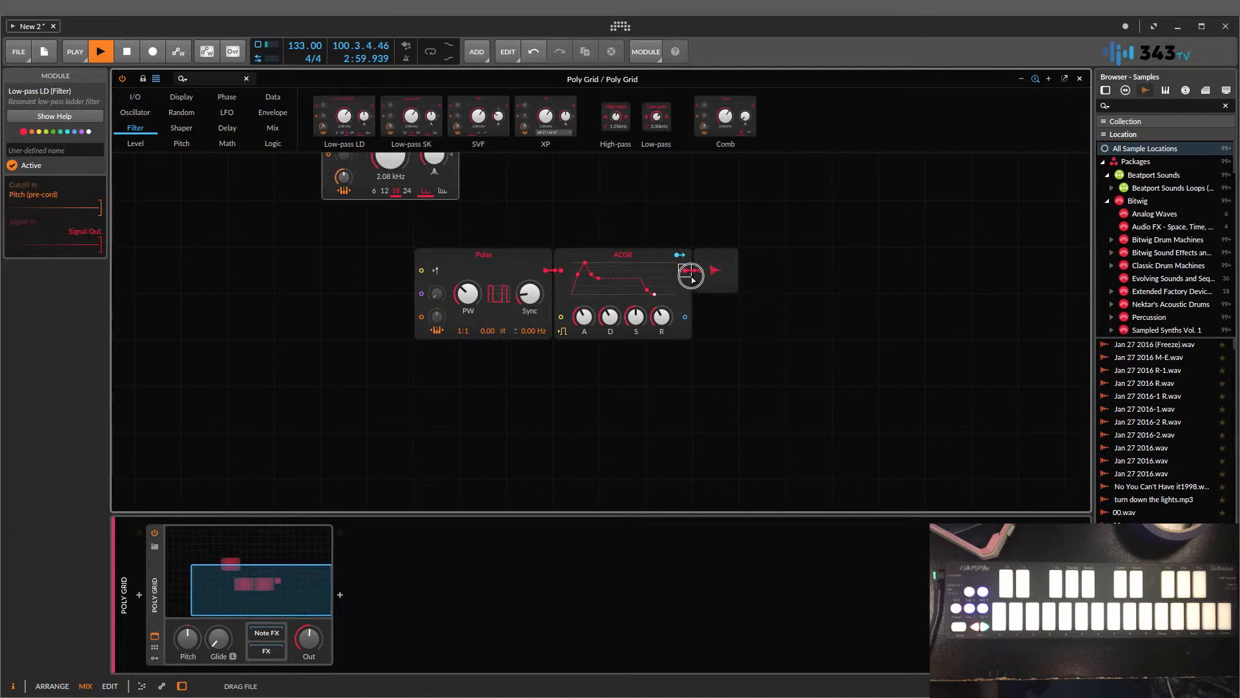
drag(691, 275, 690, 275)
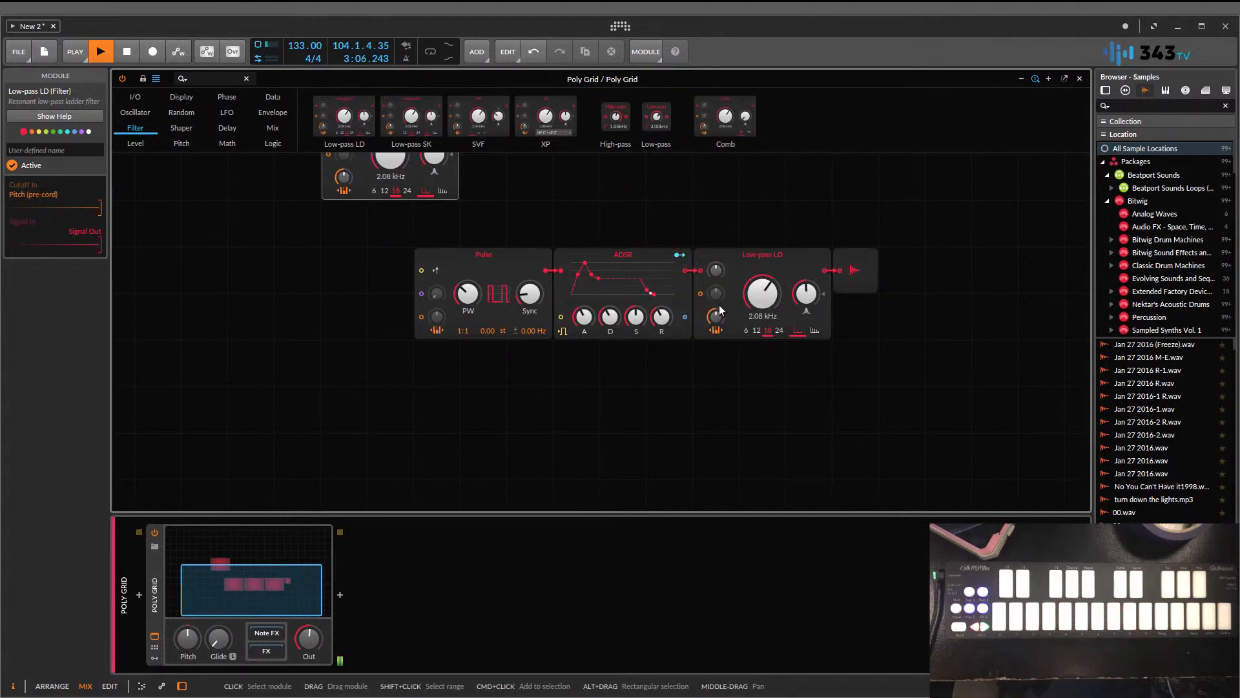
mouse_move(766, 291)
mouse_down()
mouse_move(767, 310)
mouse_move(768, 292)
mouse_move(804, 295)
mouse_move(776, 288)
mouse_up()
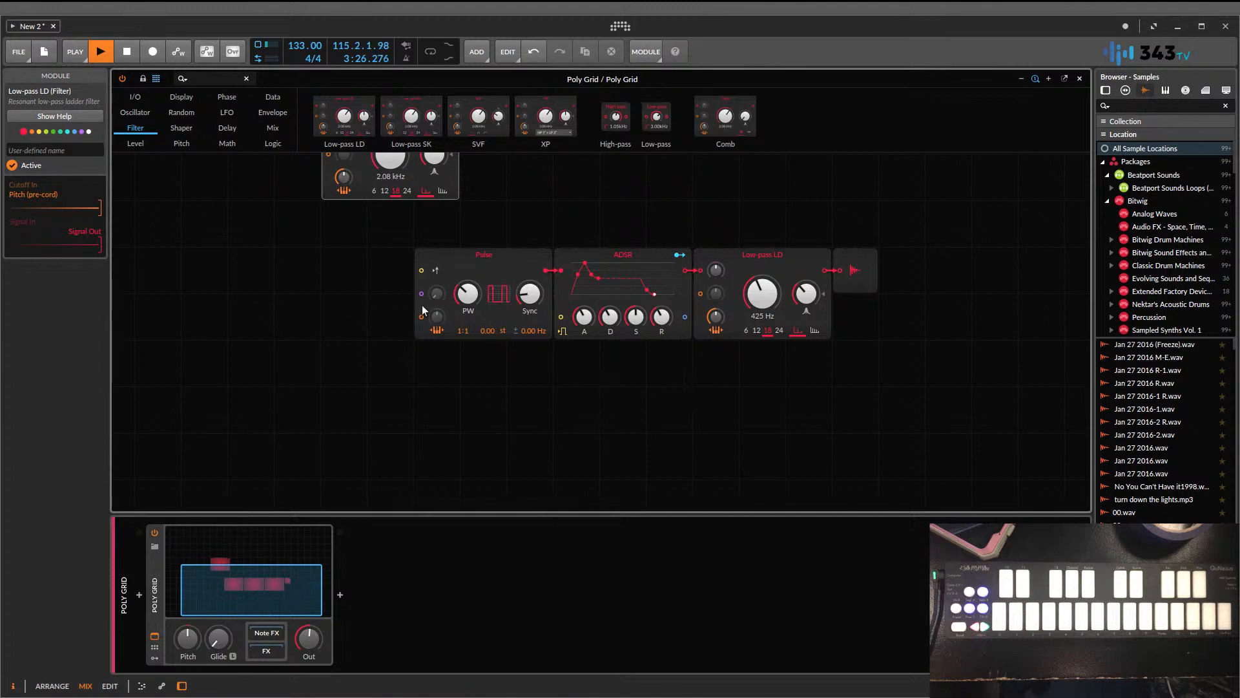
click(469, 276)
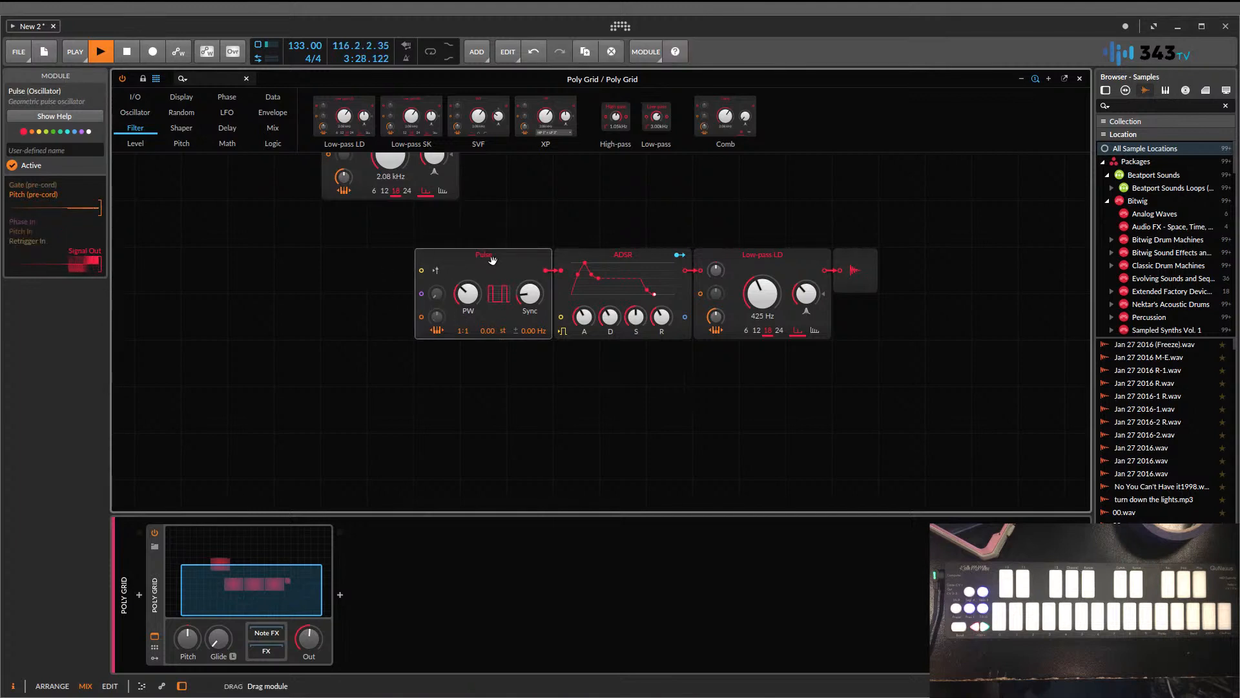
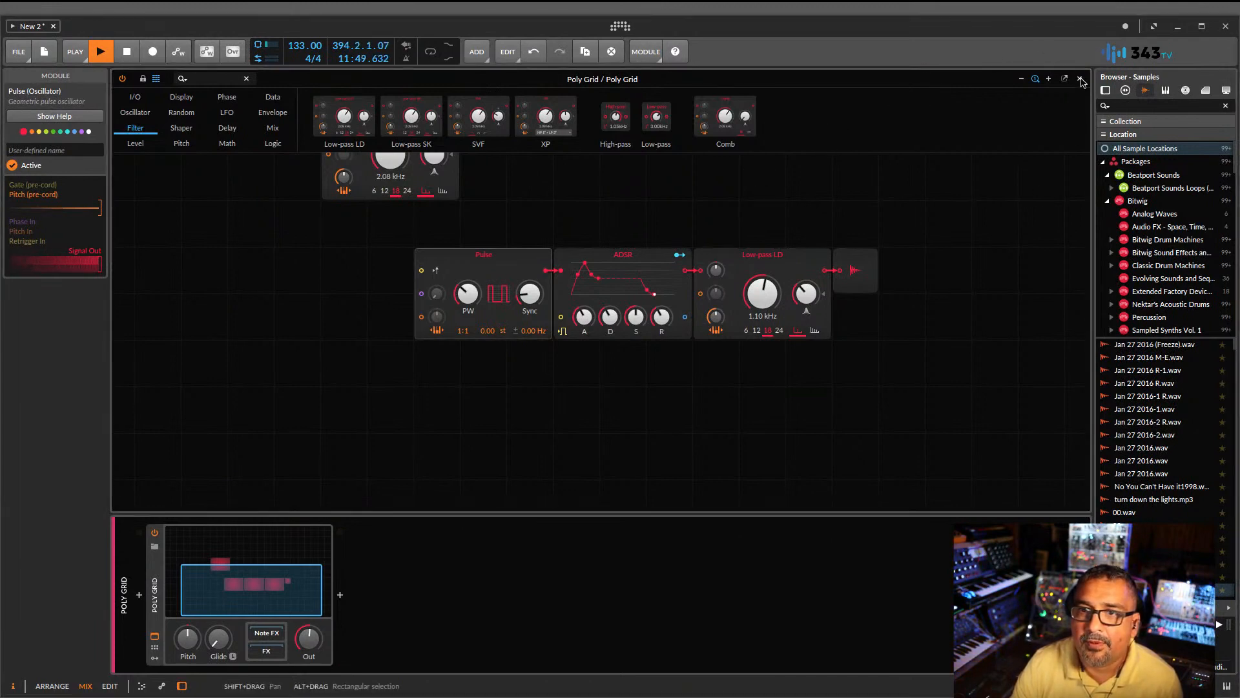
- Close the Poly Grid's patch and stop the playing clips on every track except E-Kick
click(1079, 79)
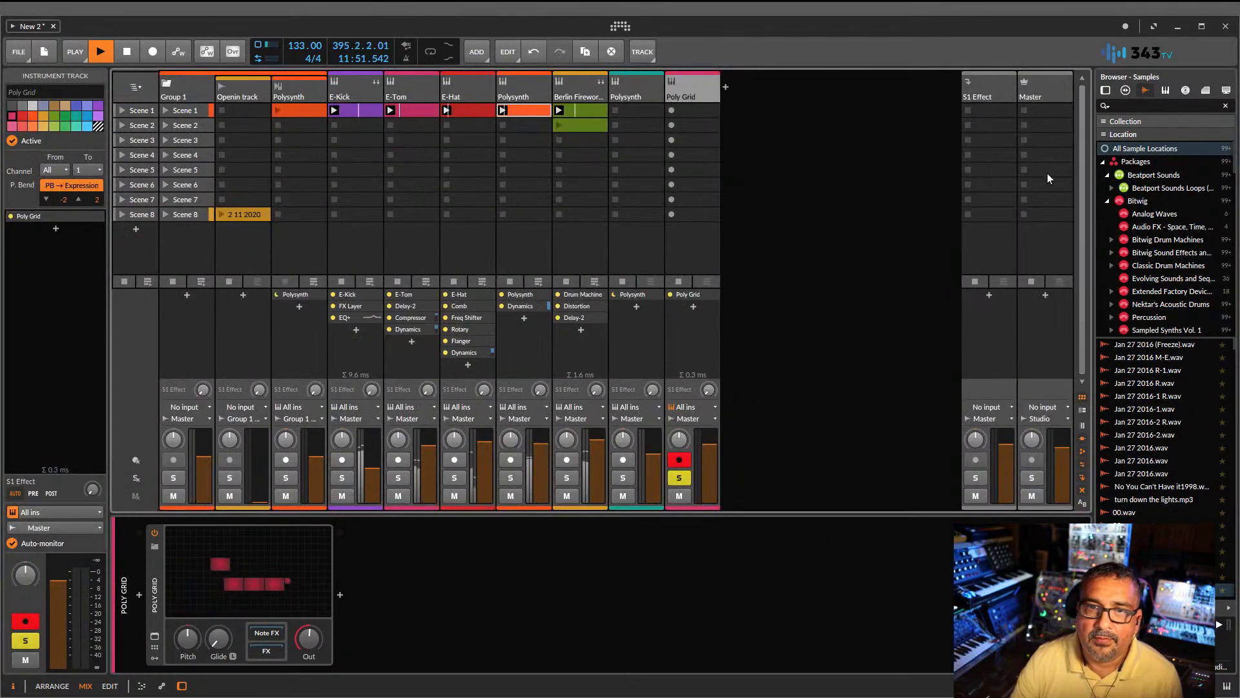
click(689, 87)
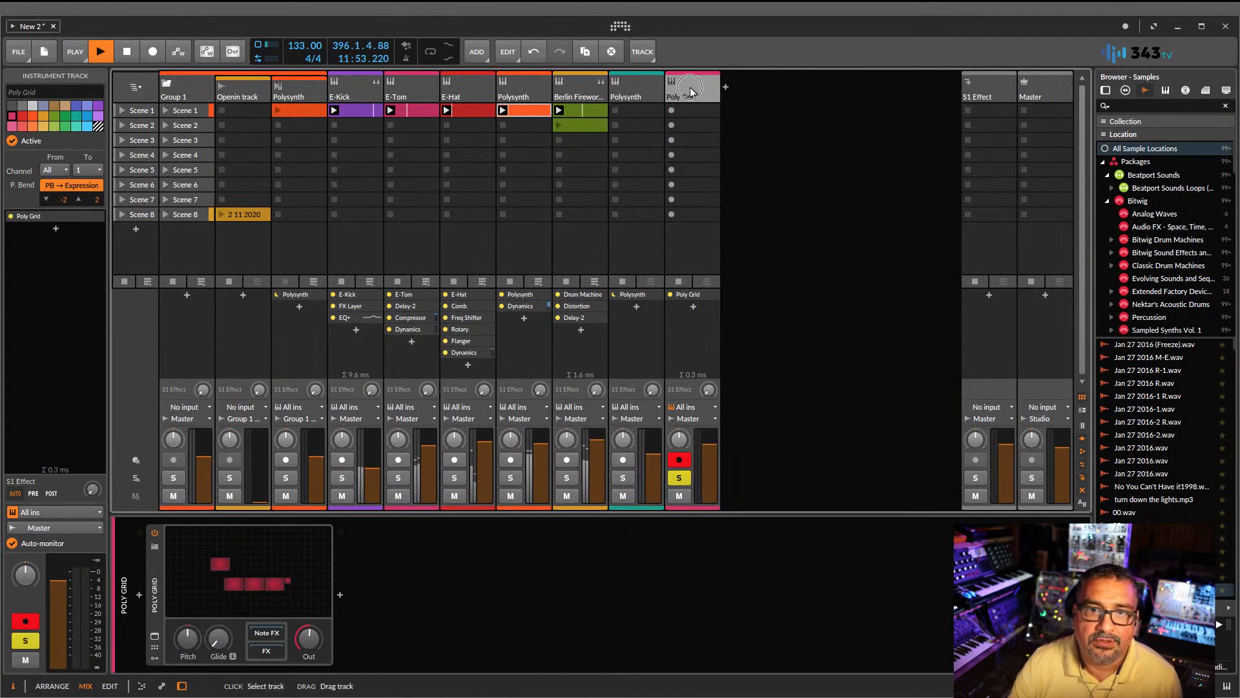
double_click(684, 240)
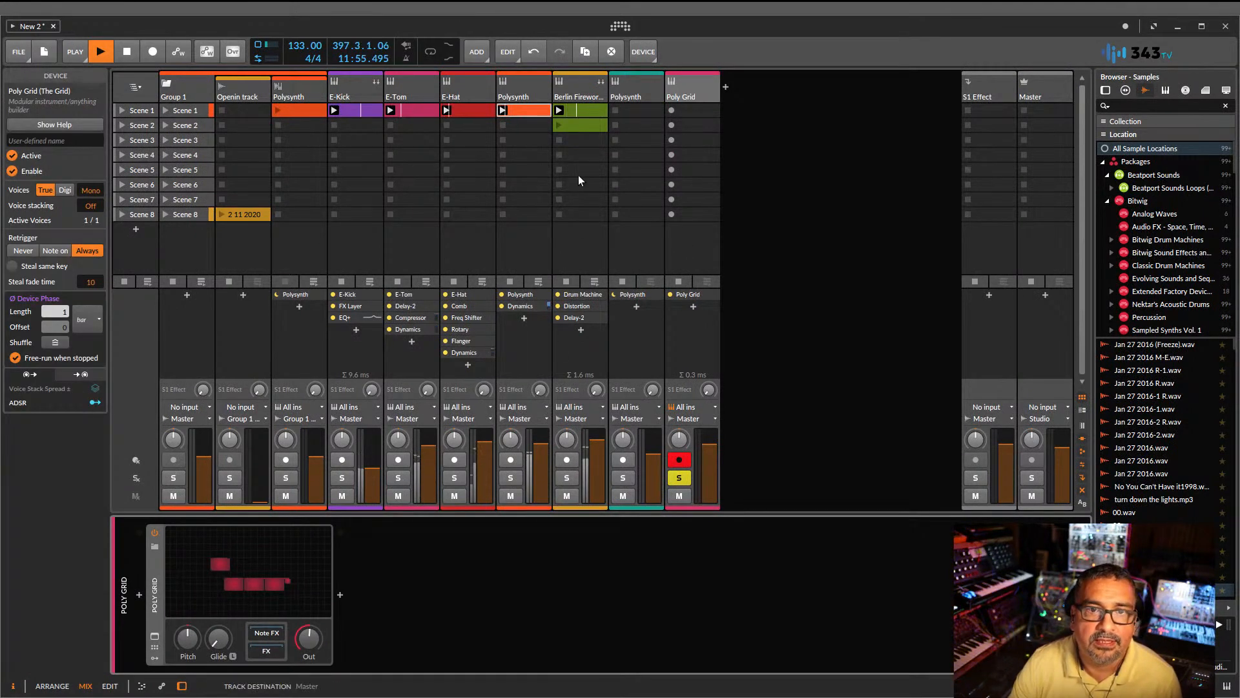
click(560, 139)
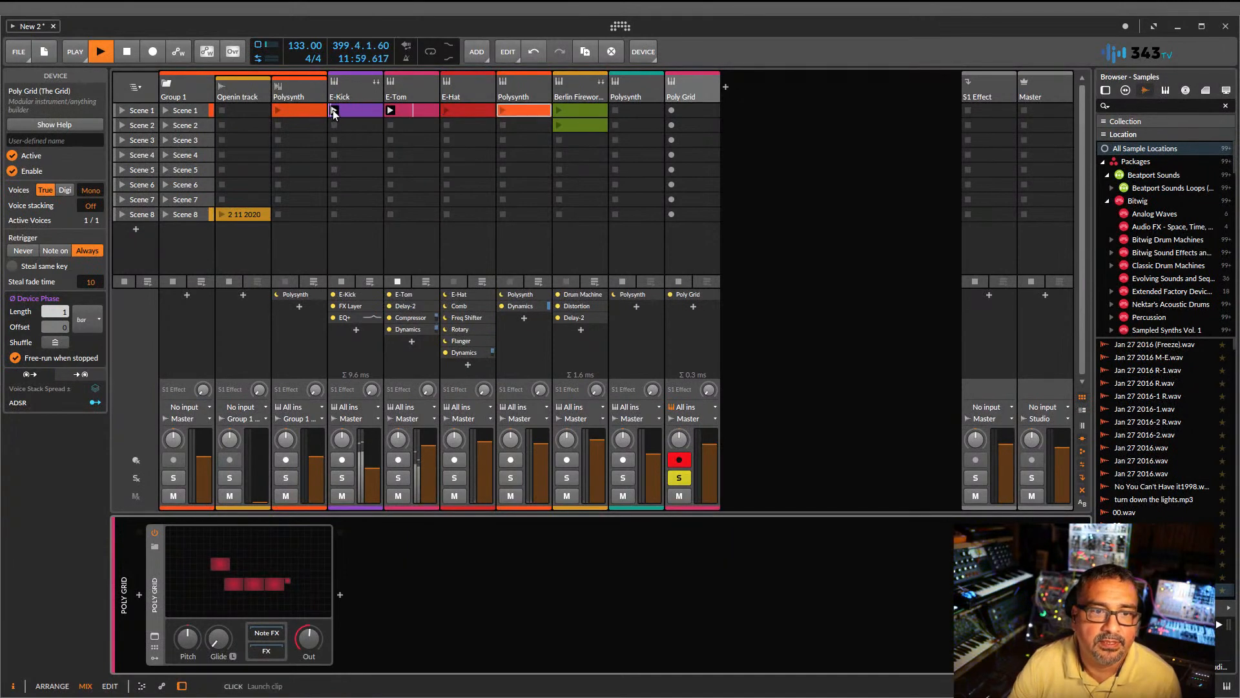
- Solo E-Kick alongside Poly Grid and record a note clip into the Poly Grid track's Scene 1 slot
click(343, 479)
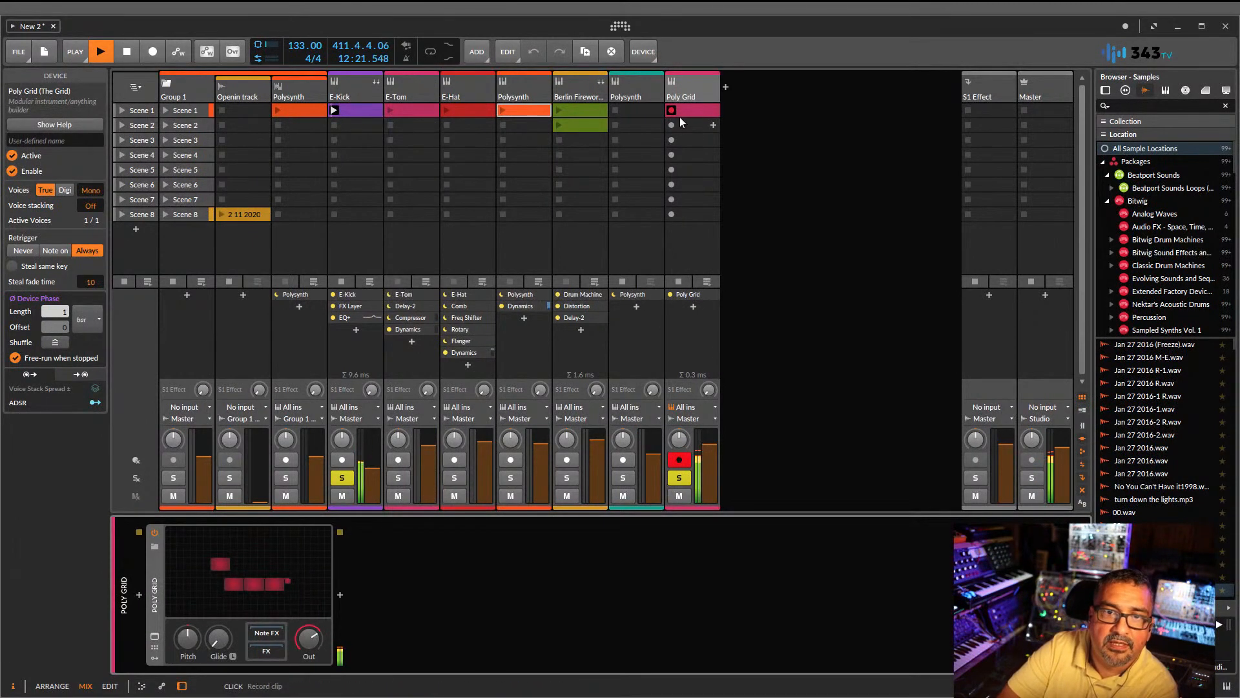
click(675, 124)
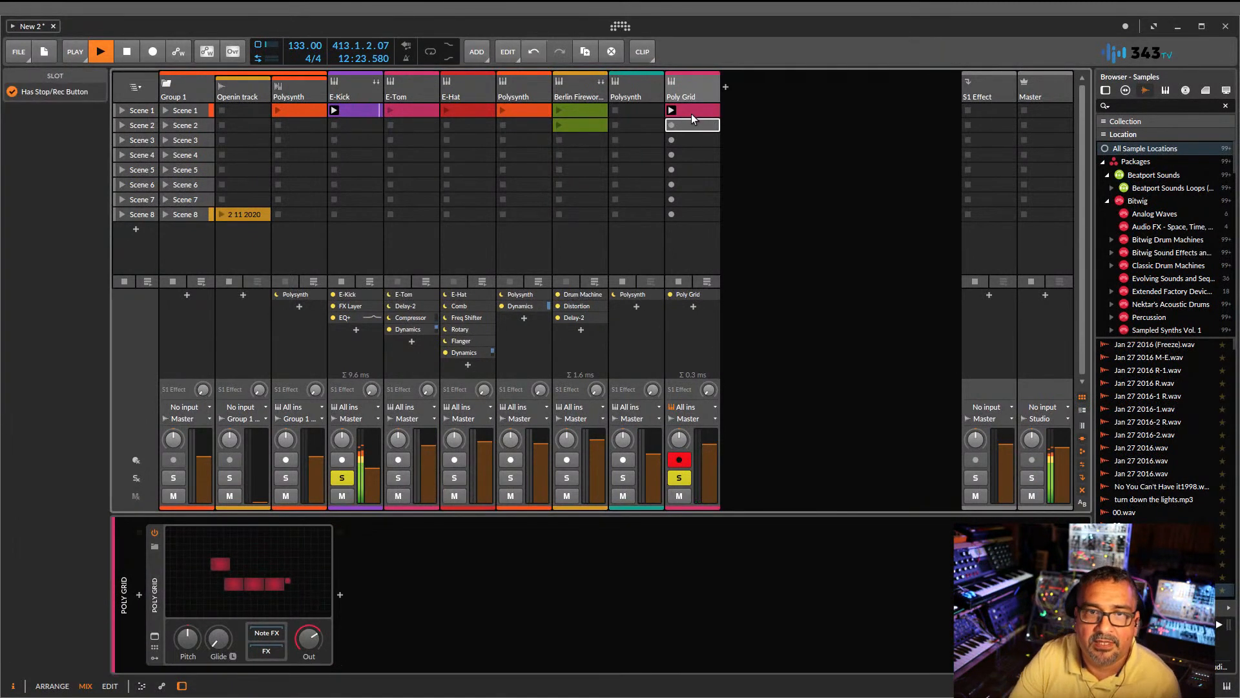
- Open the recorded Poly Grid clip's notes and set its loop to start at 2.1.1.00 with a length of 1.0.0.00
double_click(691, 113)
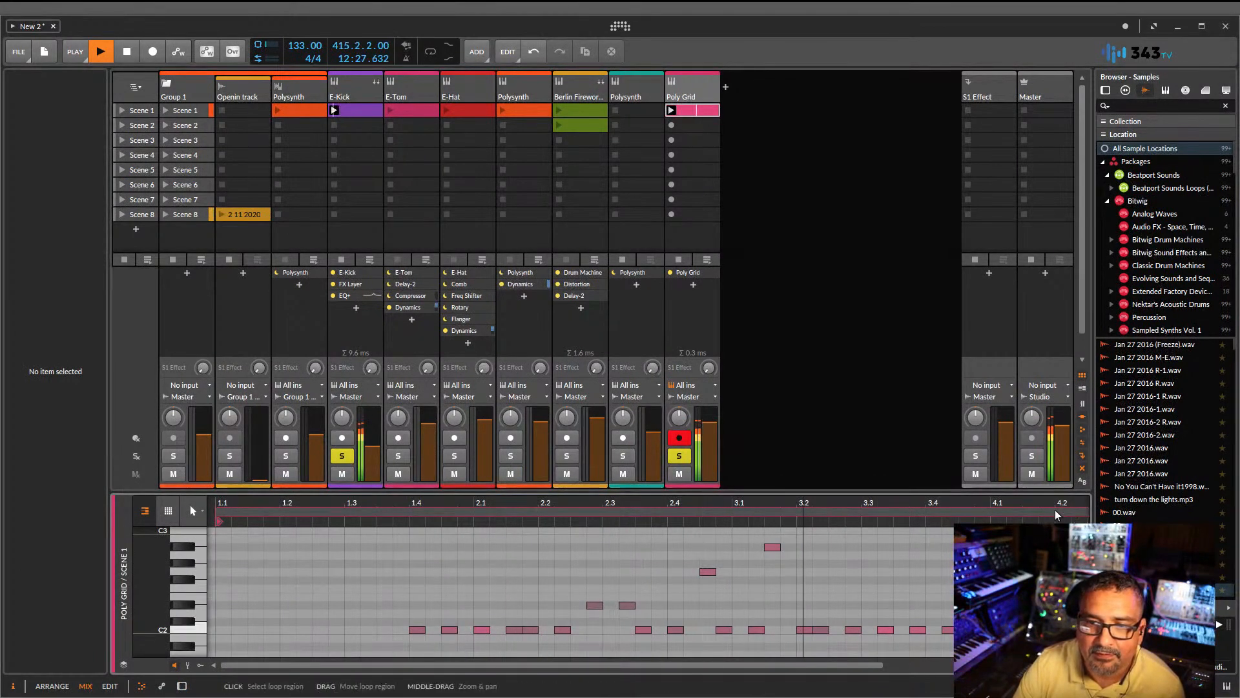
drag(917, 502, 747, 471)
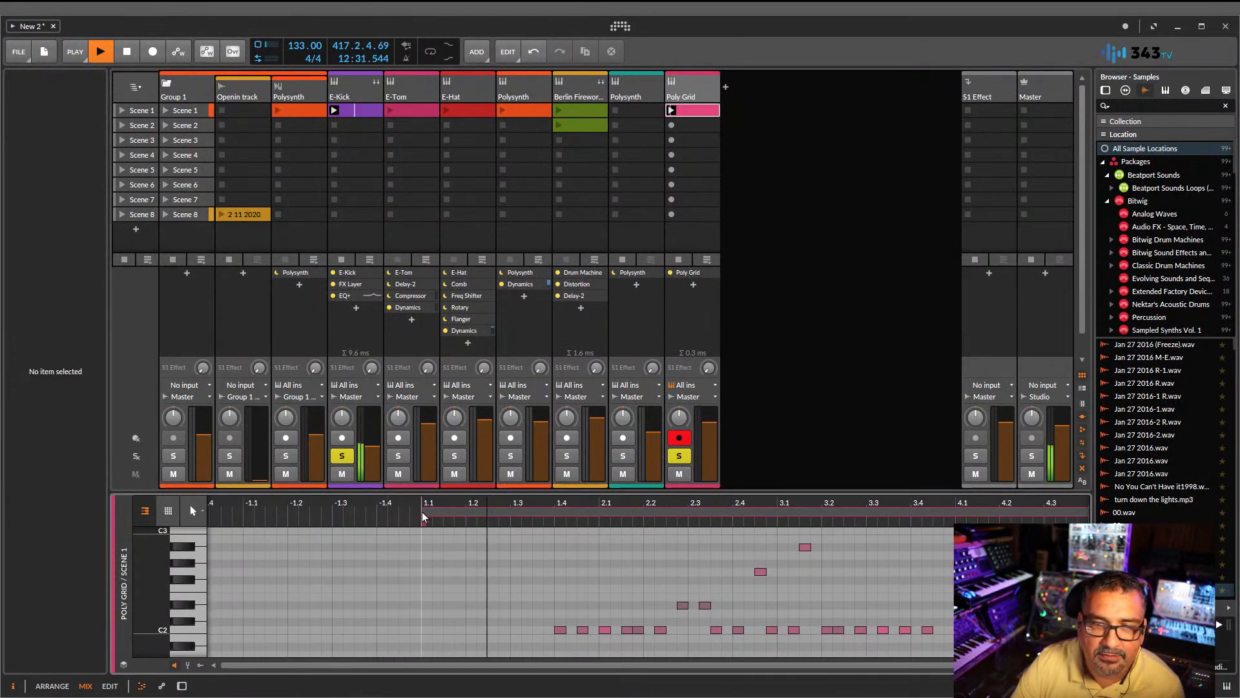
drag(1031, 488, 961, 517)
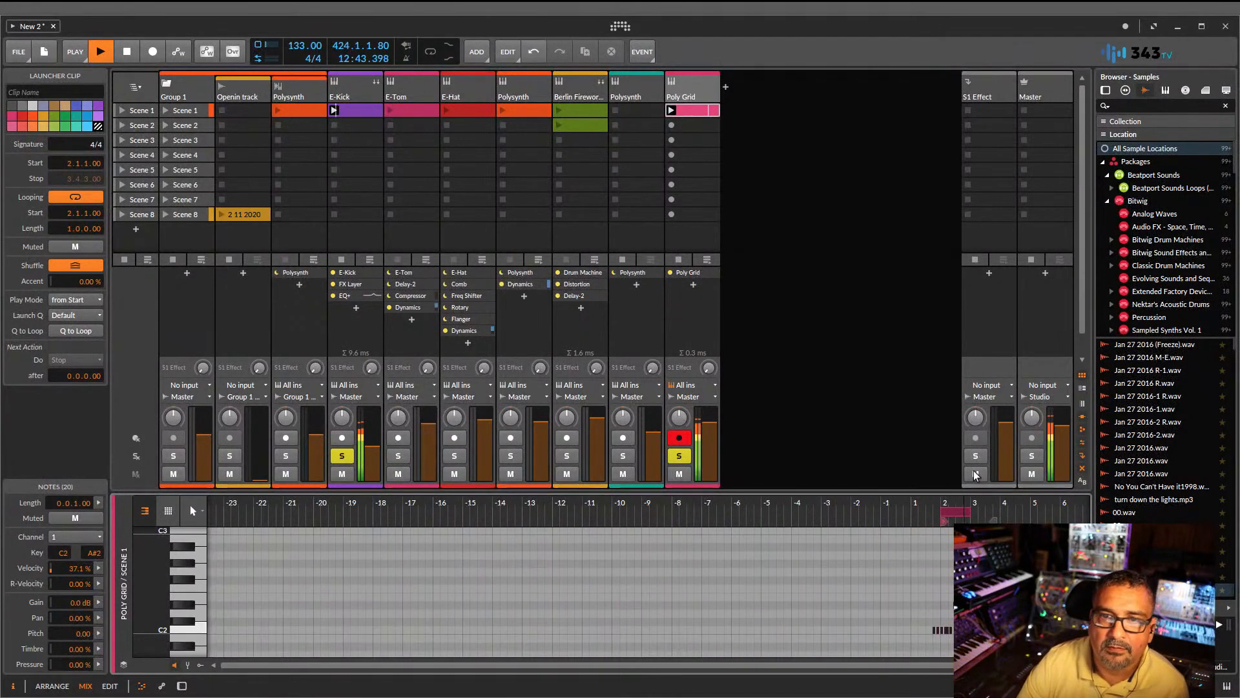
- Show the Poly Grid track's device again and lower the track's volume slightly
click(688, 87)
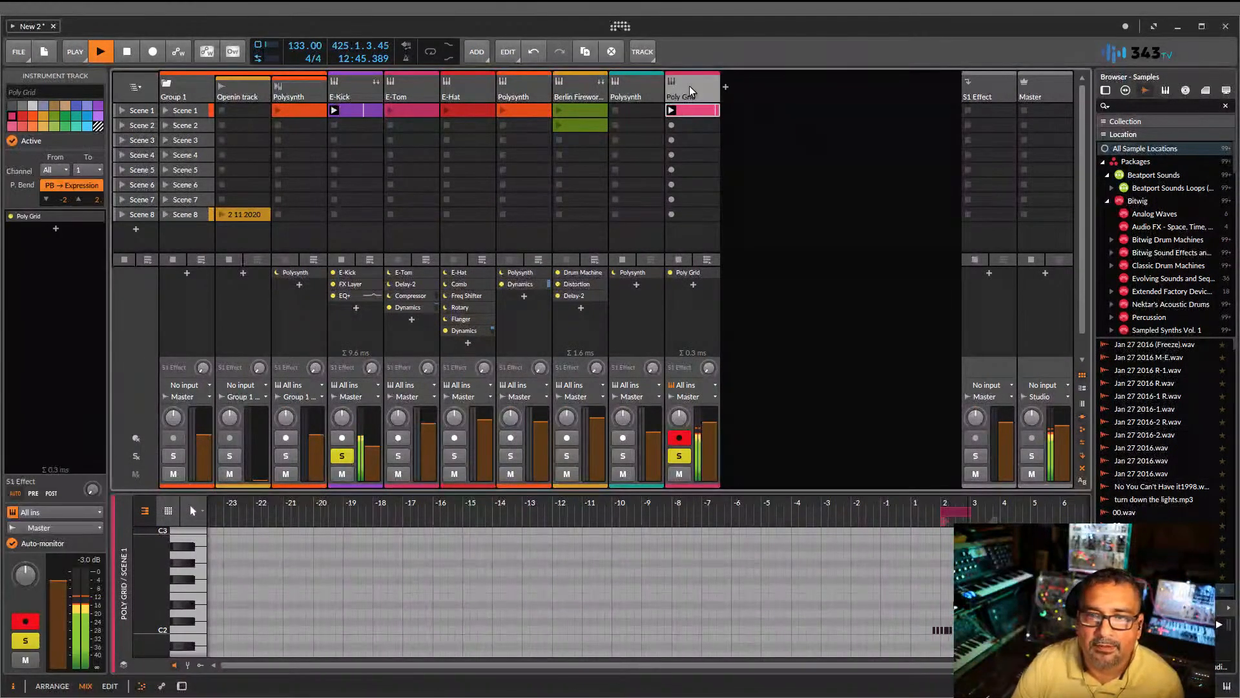
key(d)
drag(710, 446, 711, 450)
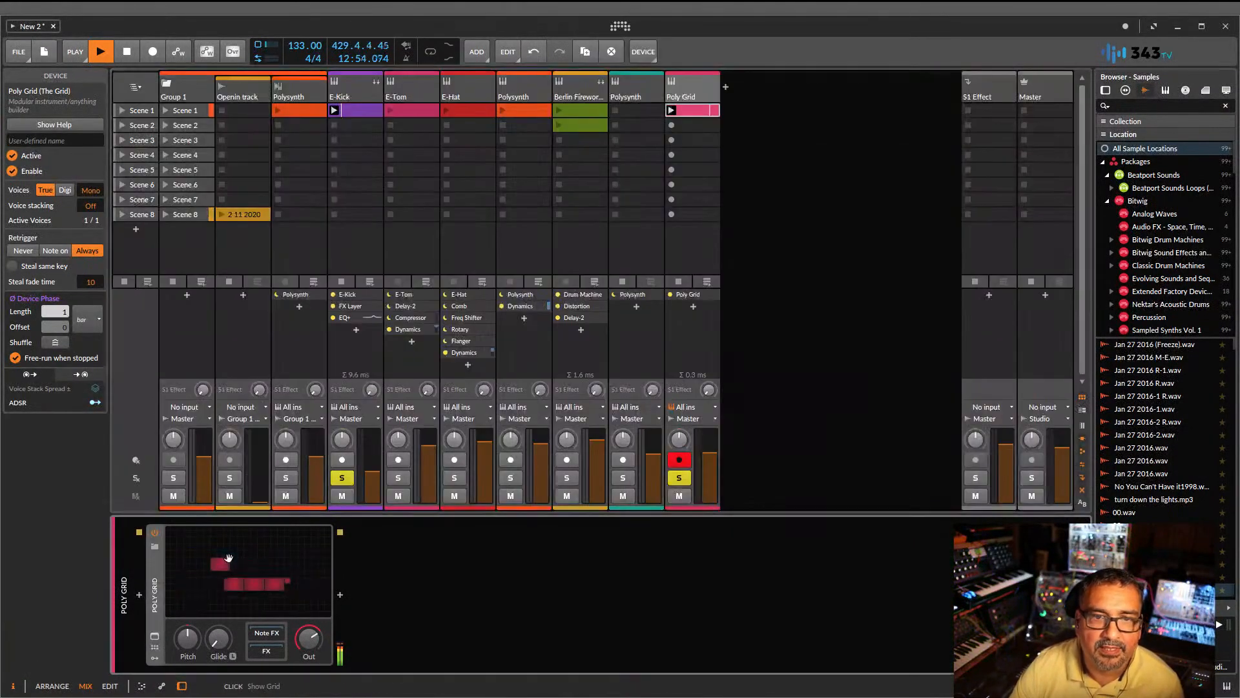
- Reopen the Poly Grid's patch, adjust the connected Low-pass LD filter's resonance and set its cutoff to about 551 Hz
click(259, 582)
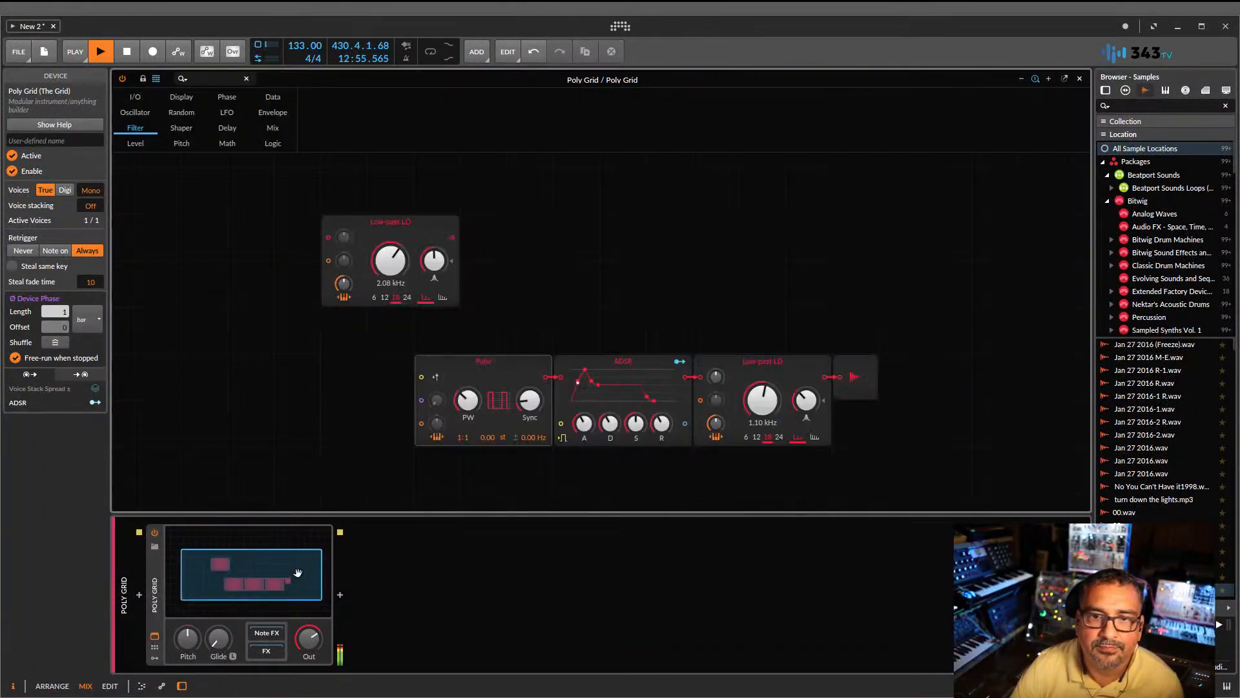
drag(744, 403, 761, 410)
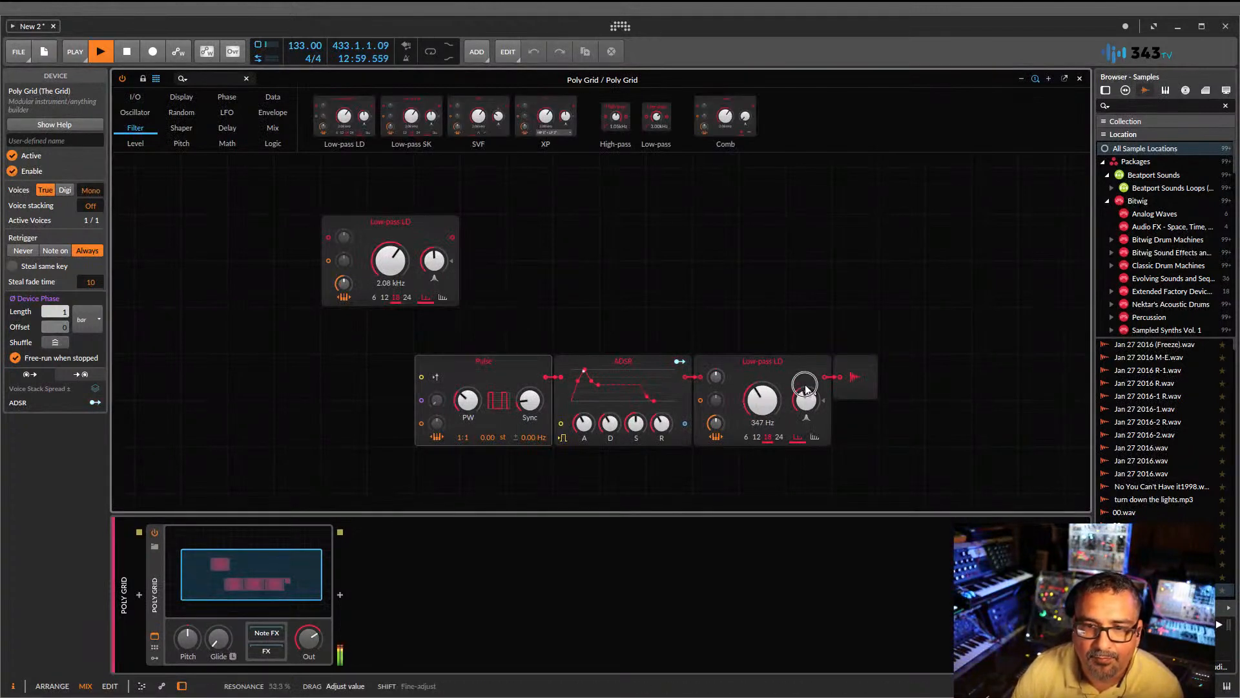
drag(760, 393, 762, 396)
- Shorten the ADSR's attack with a decay of about 210 ms, lower the connected filter's cutoff to about 260 Hz and close the patch
mouse_move(583, 424)
mouse_down()
mouse_move(577, 445)
mouse_move(603, 426)
mouse_up()
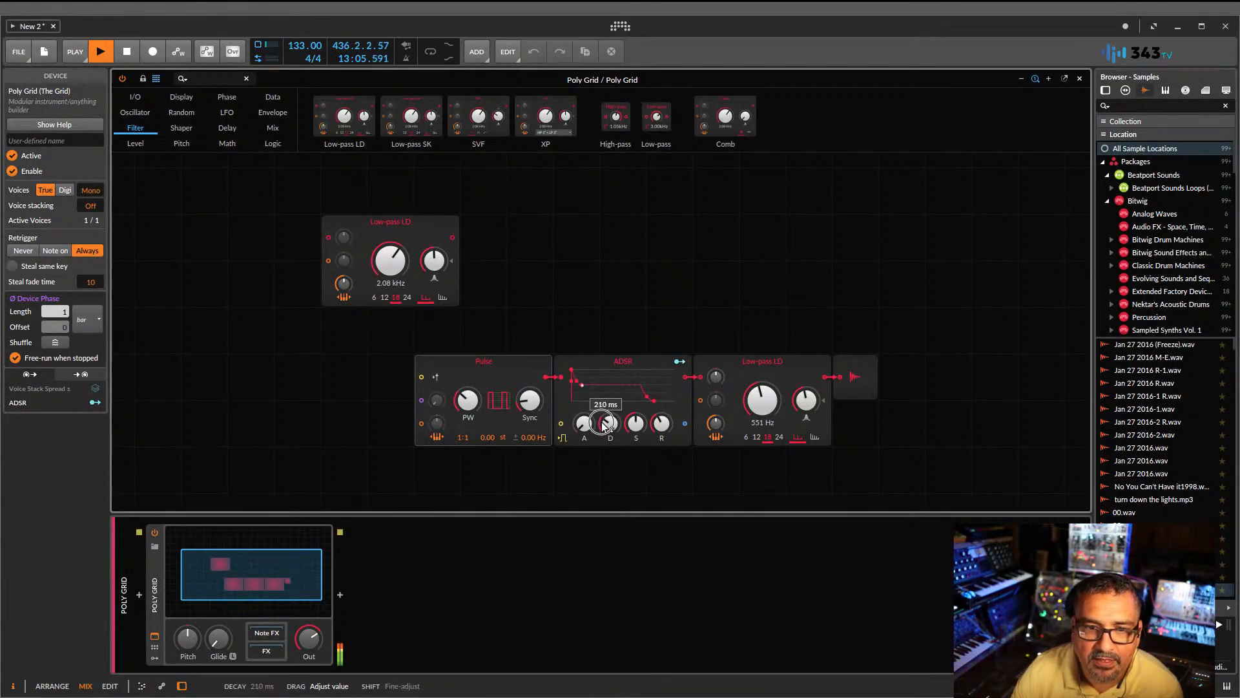
mouse_move(573, 370)
mouse_down()
mouse_move(584, 363)
mouse_move(580, 376)
mouse_up()
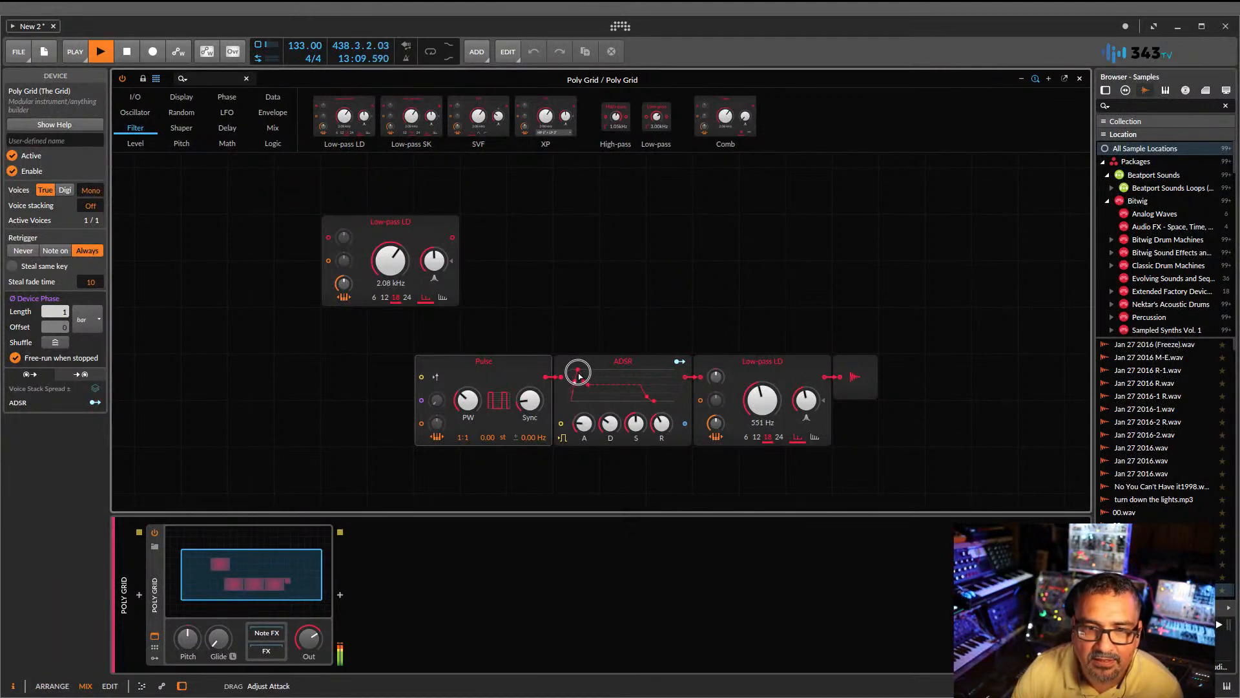
drag(760, 399, 760, 402)
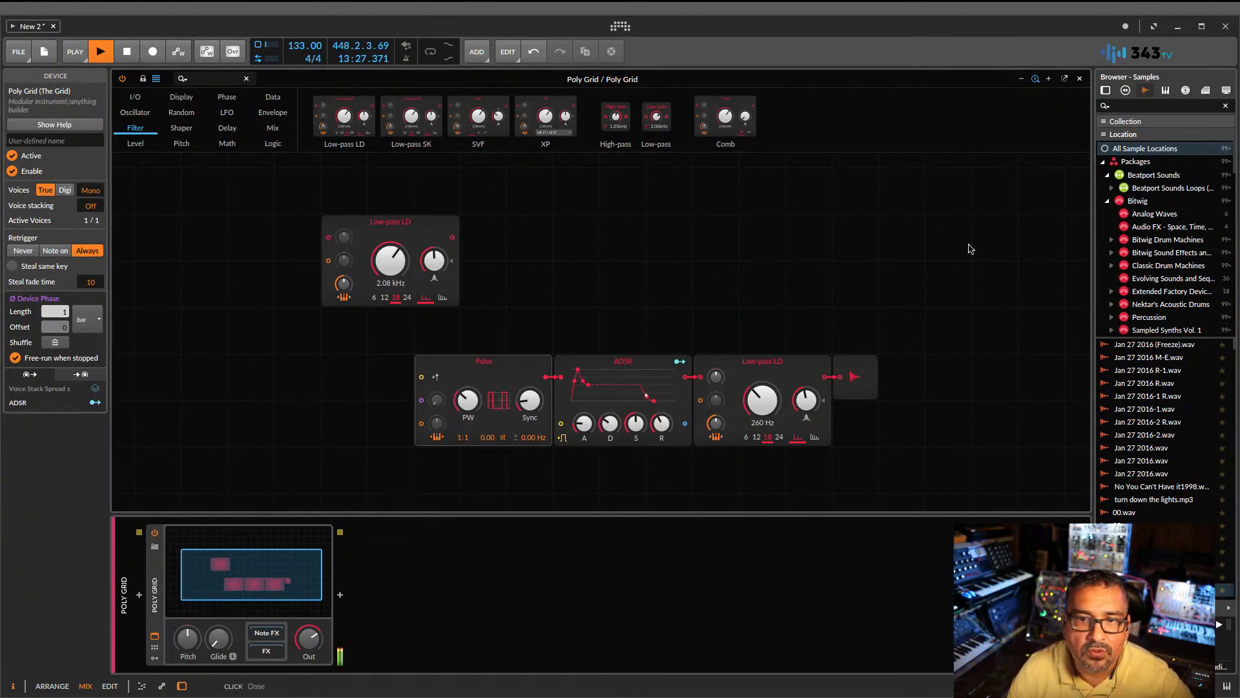
click(1079, 79)
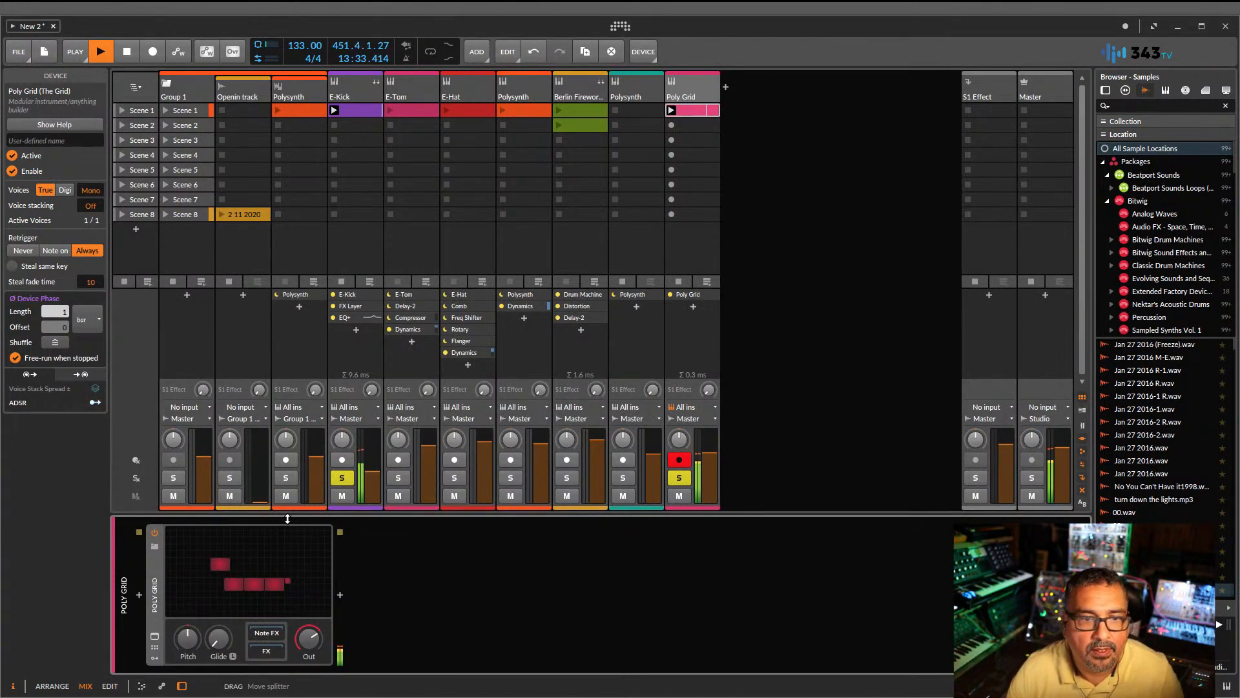
- Solo the Poly Grid track instead of E-Kick and reopen the Poly Grid's patch
click(342, 482)
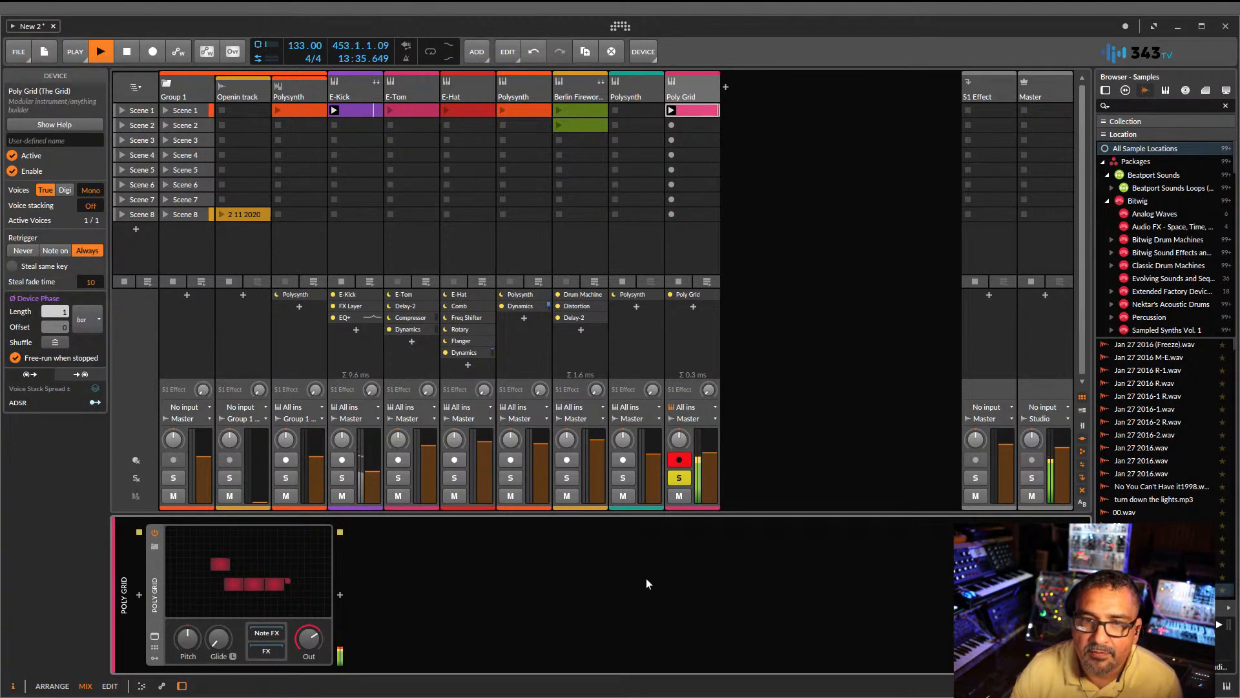
click(699, 85)
click(298, 652)
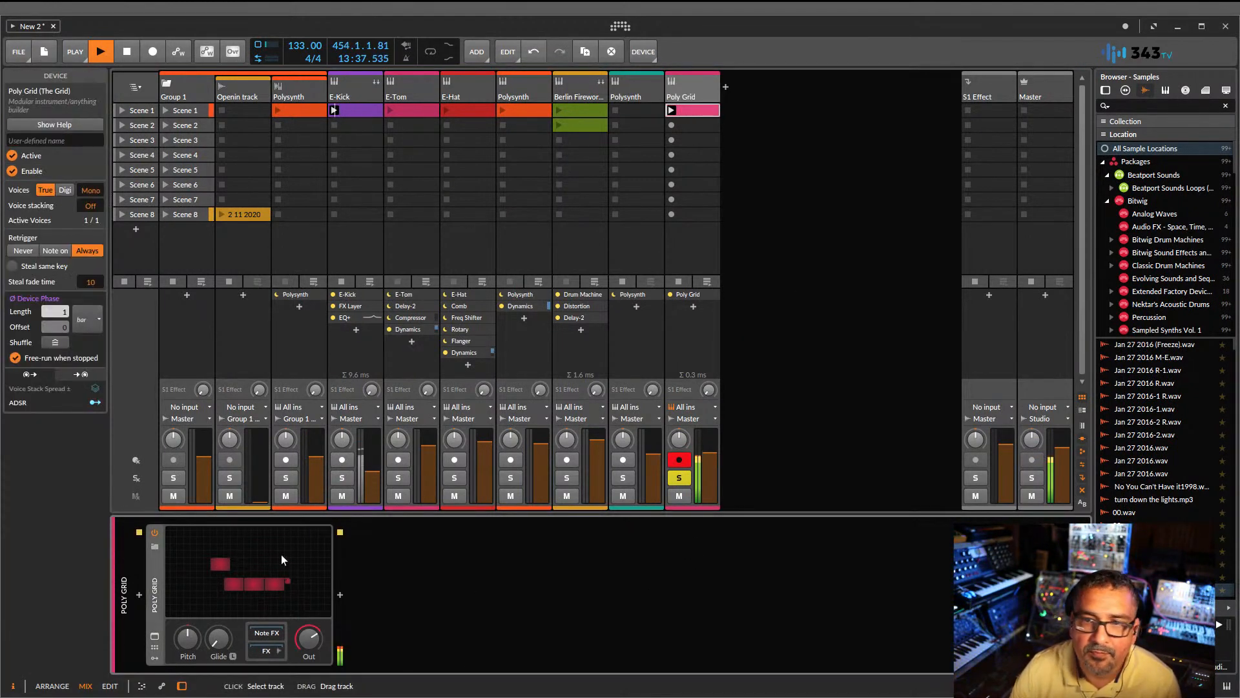
click(274, 554)
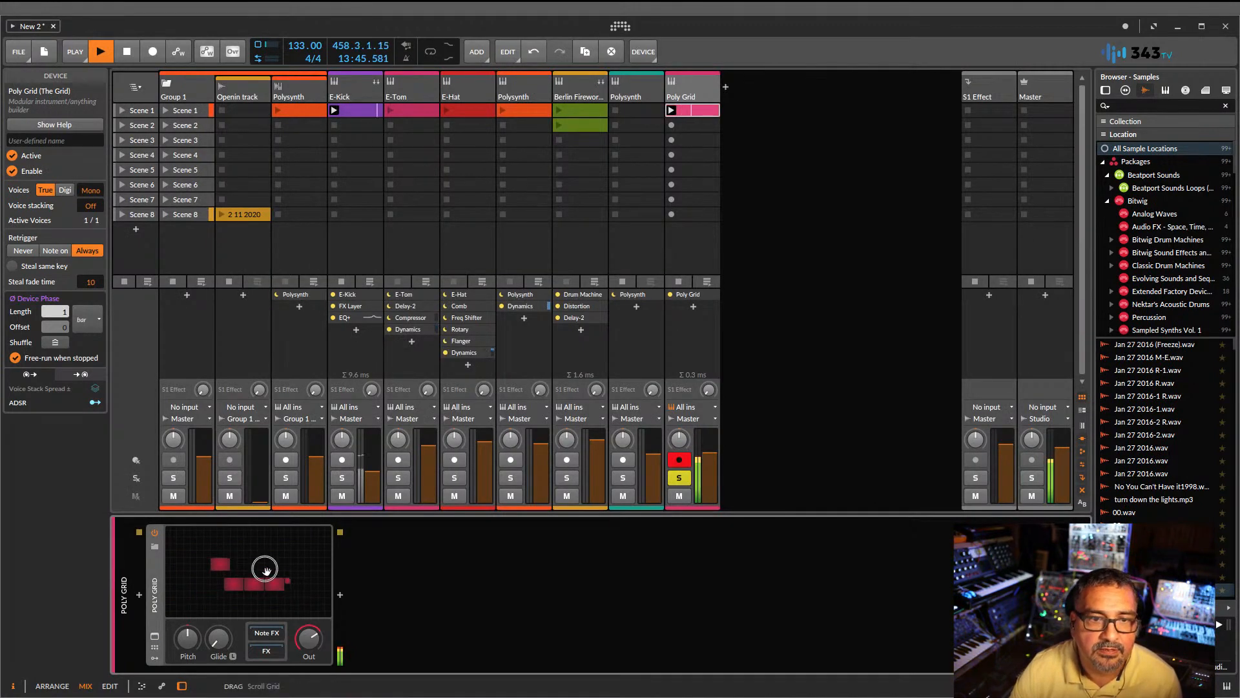
click(263, 567)
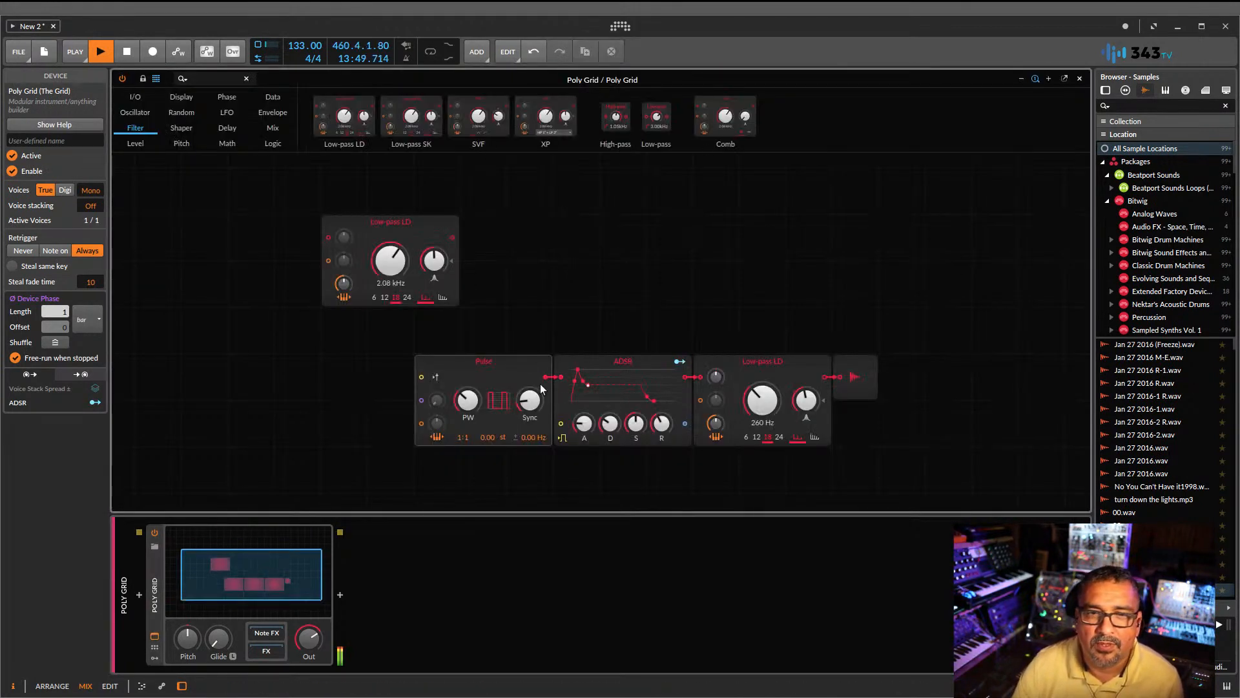
- Place the unconnected Low-pass LD above the ADSR, move the Pulse oscillator further left, and connect the Pulse's output to that filter's signal input
click(444, 241)
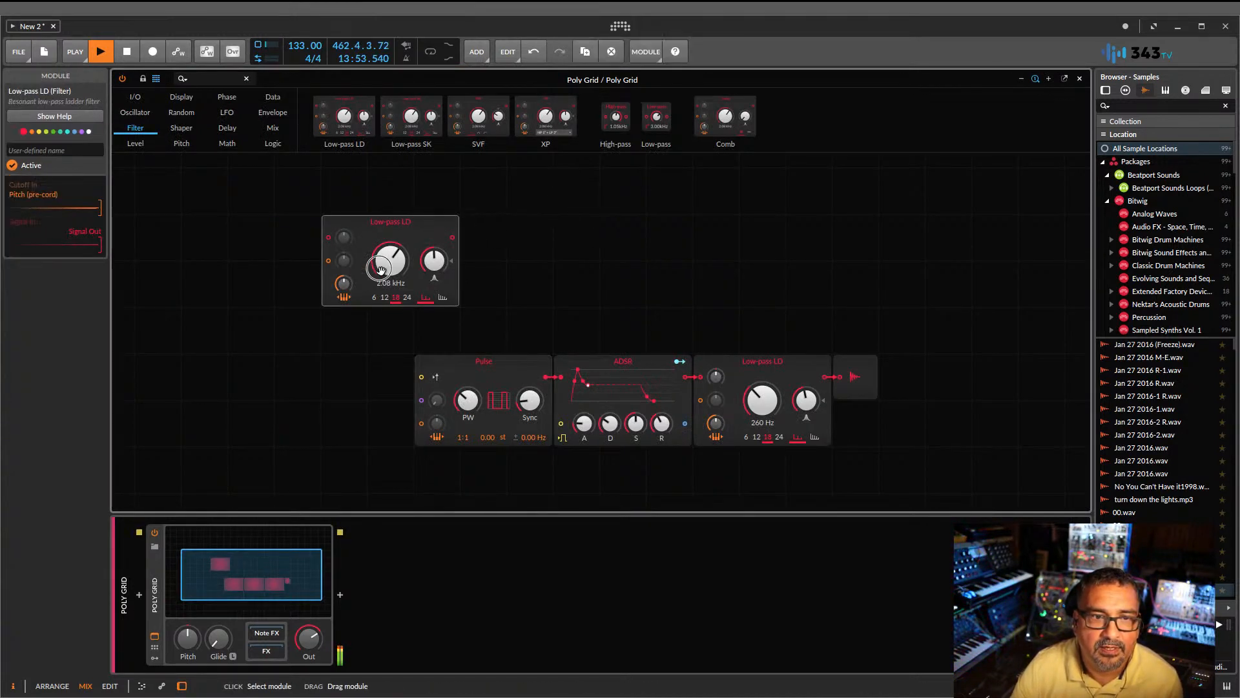
drag(333, 274, 379, 274)
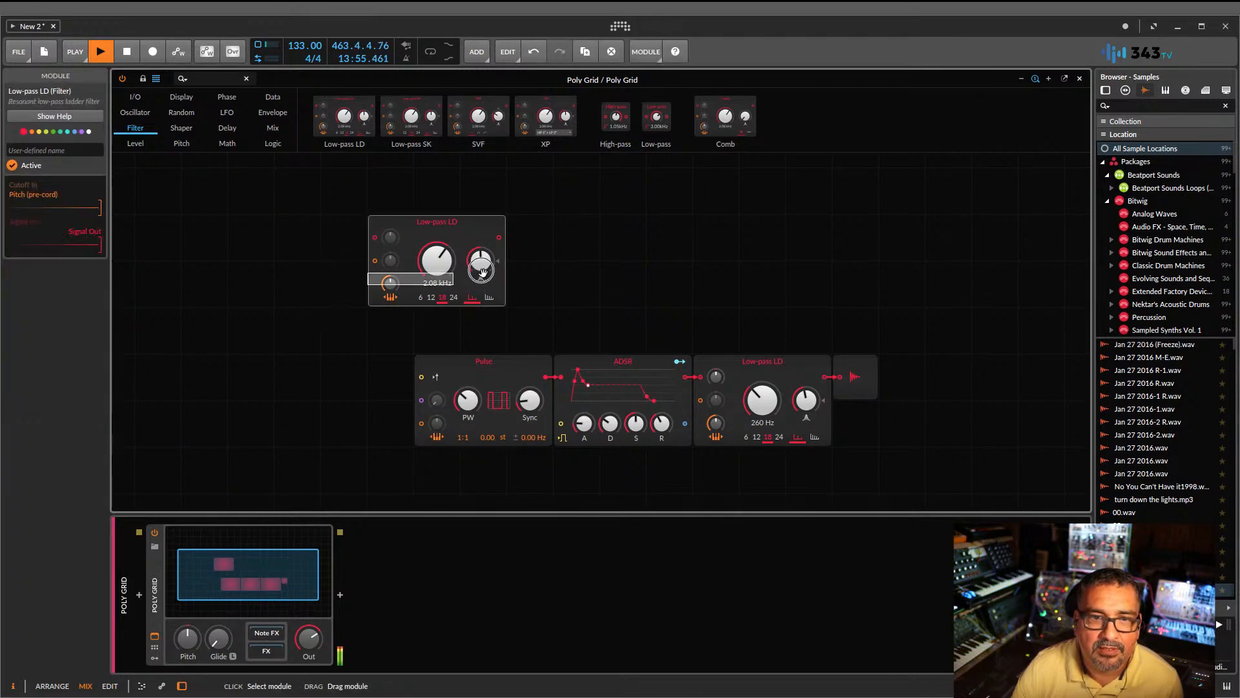
drag(458, 277, 730, 221)
drag(471, 357, 344, 328)
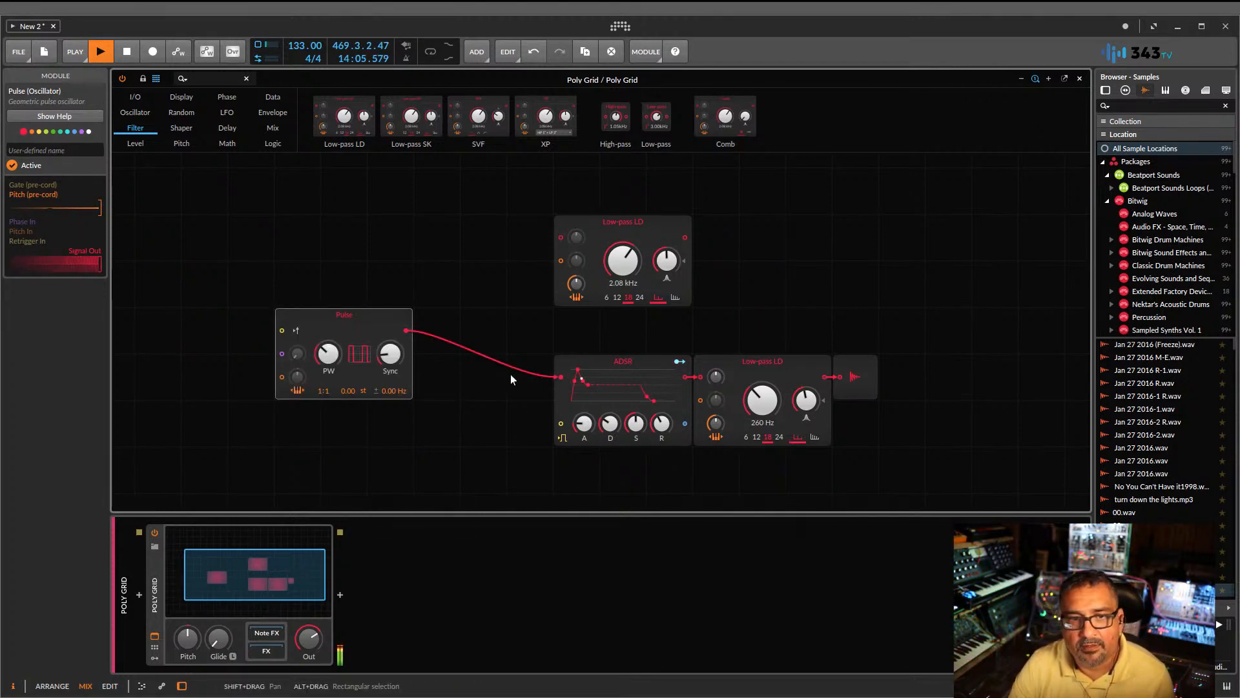
drag(405, 331, 559, 244)
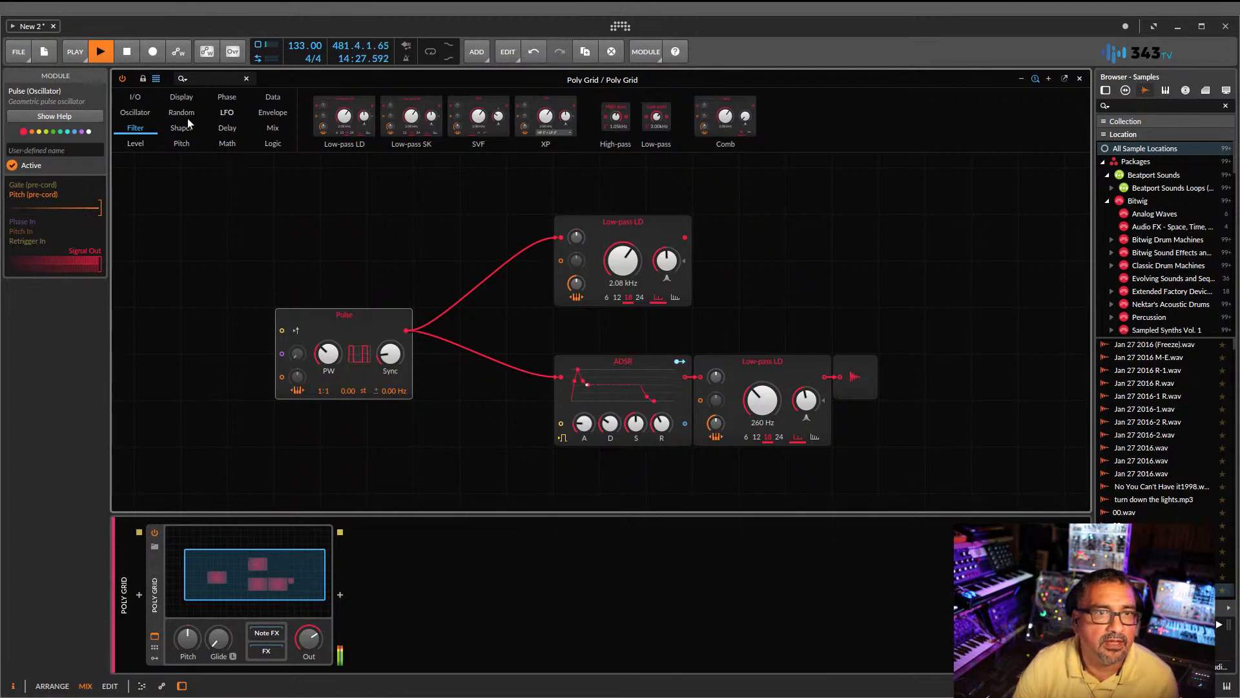
- Try inserting an ADSR envelope directly on the Pulse oscillator's output and undo the insertion
click(274, 114)
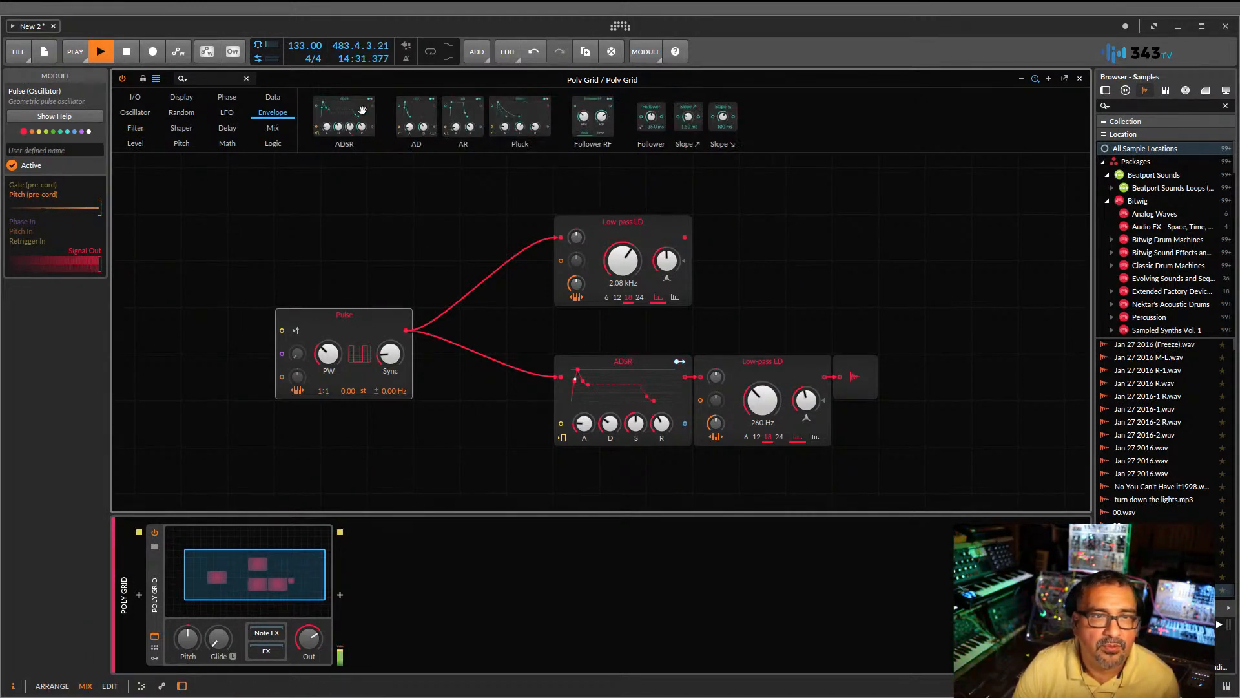
key(e)
click(406, 332)
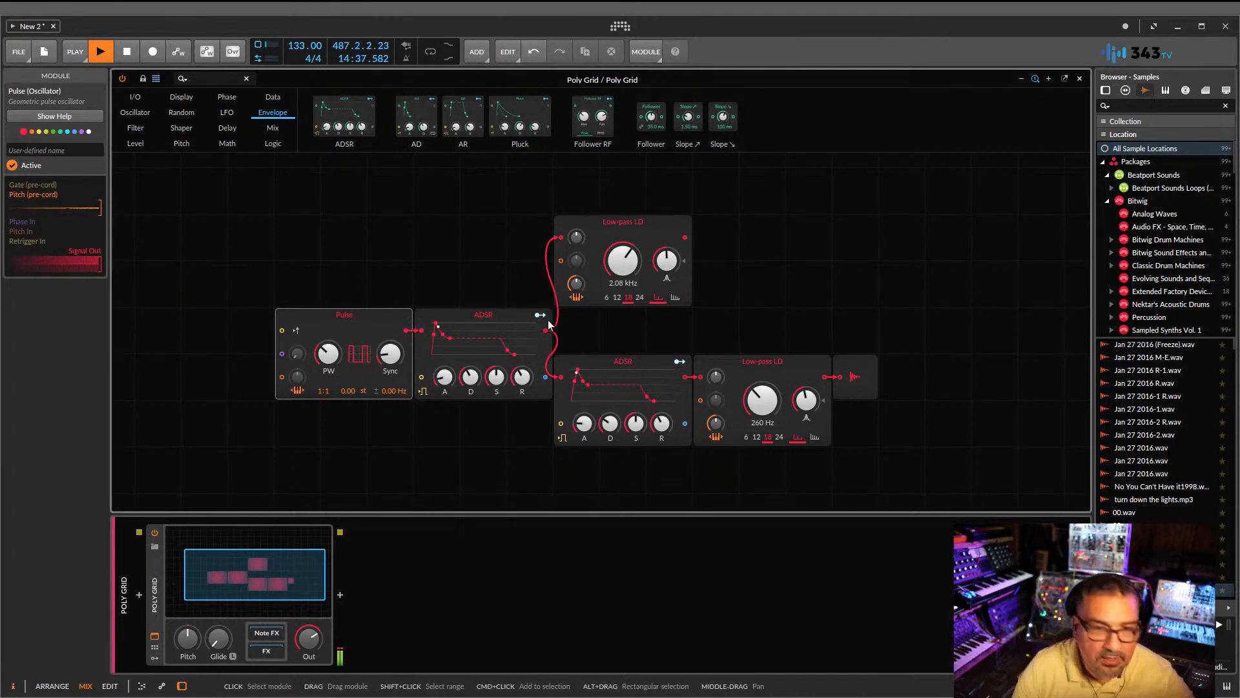
key(ctrl+z)
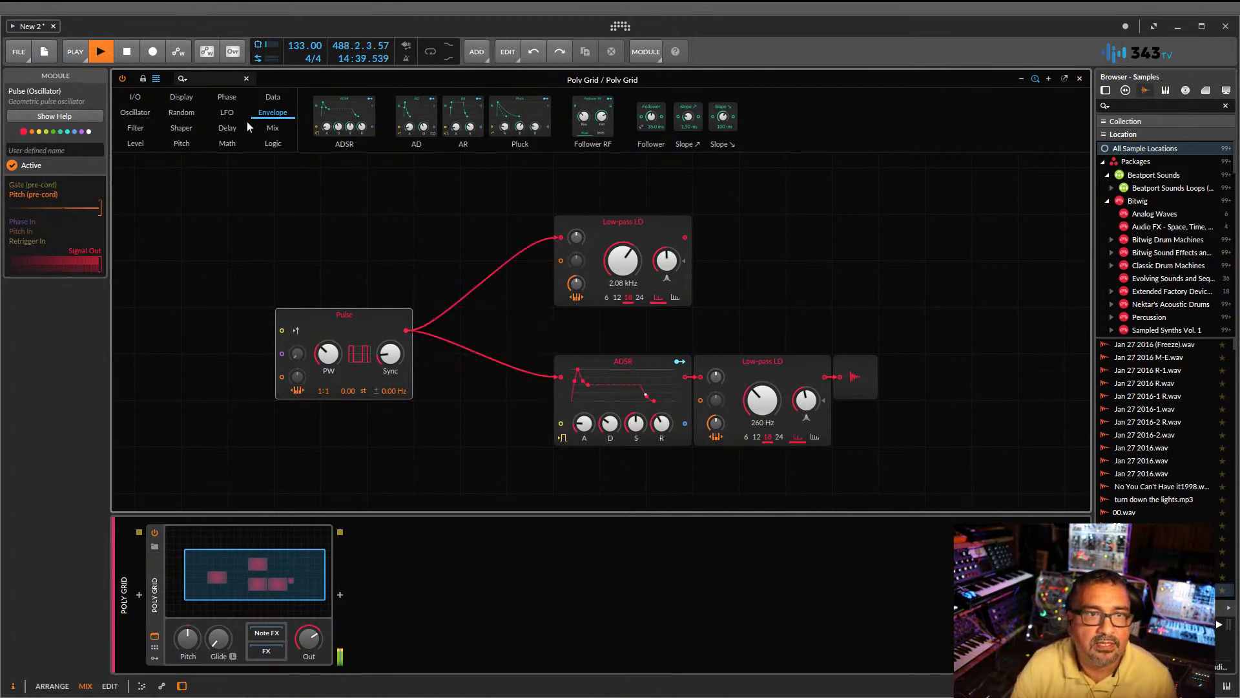
- Insert an ADSR envelope between the Pulse and the upper Low-pass LD, and shift that filter slightly to the right
drag(345, 111, 560, 244)
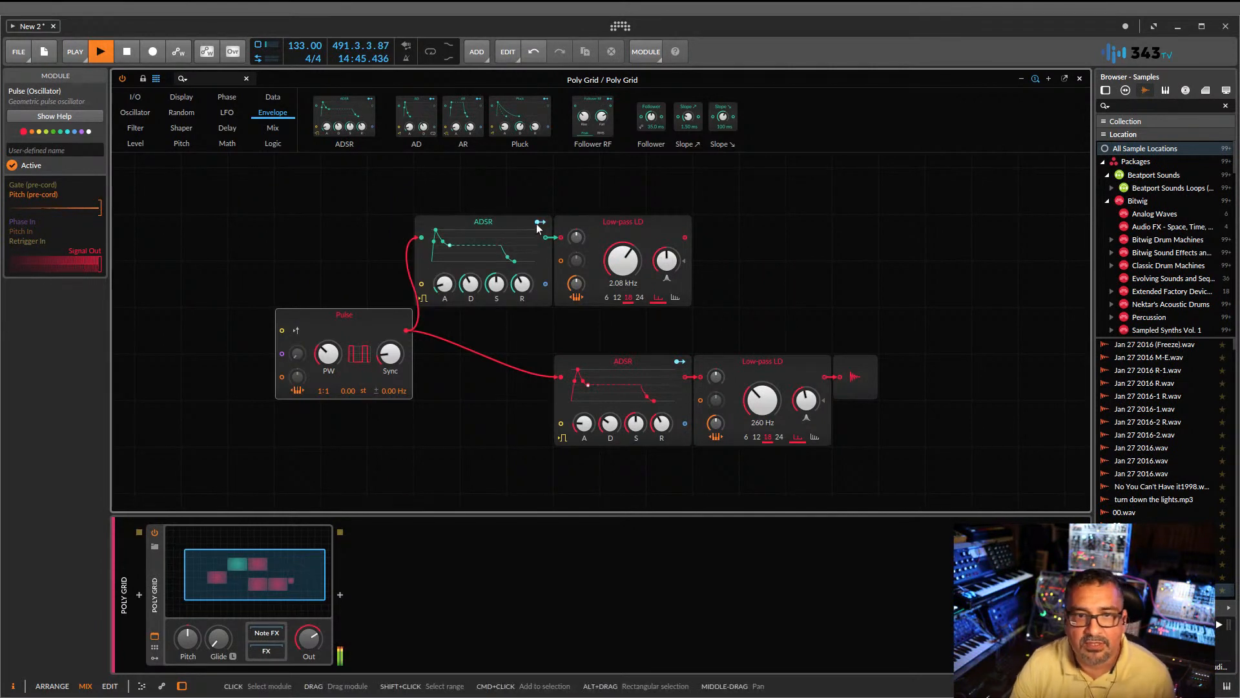
drag(640, 223, 646, 226)
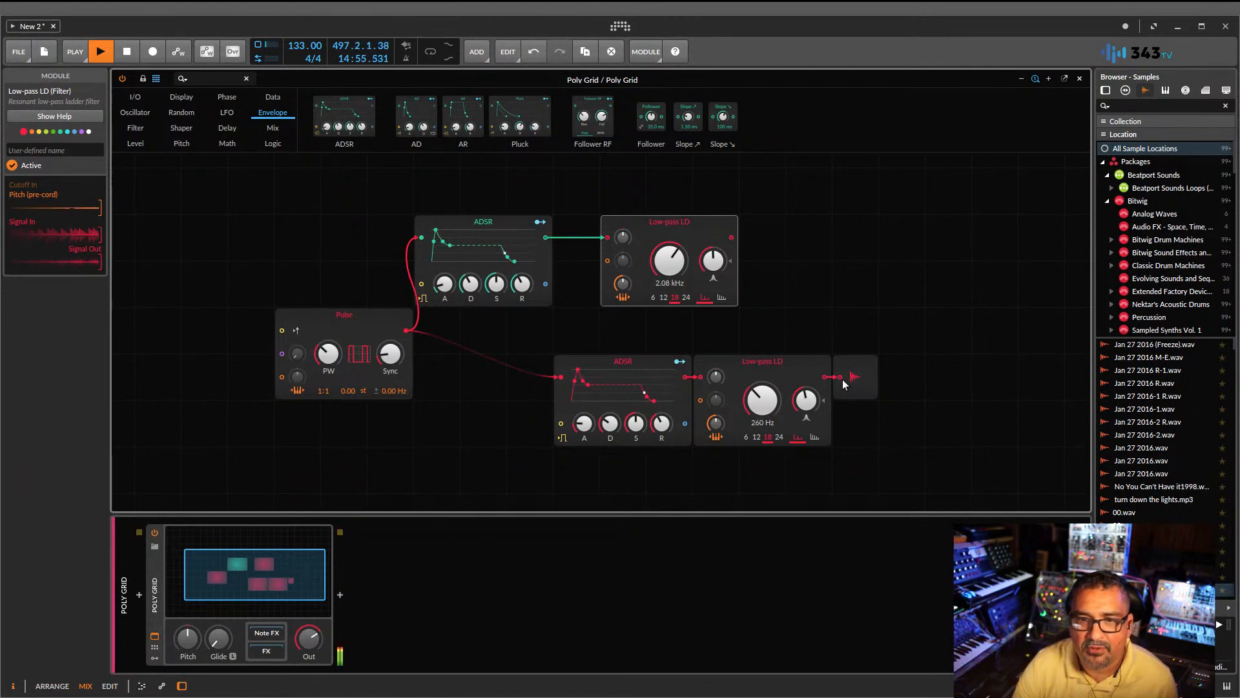
- Insert a Mixer before the Audio Out and feed the upper filter into channel 2, with channel levels of -4.3 dB and -10.8 dB
drag(841, 377, 900, 375)
key(super+z)
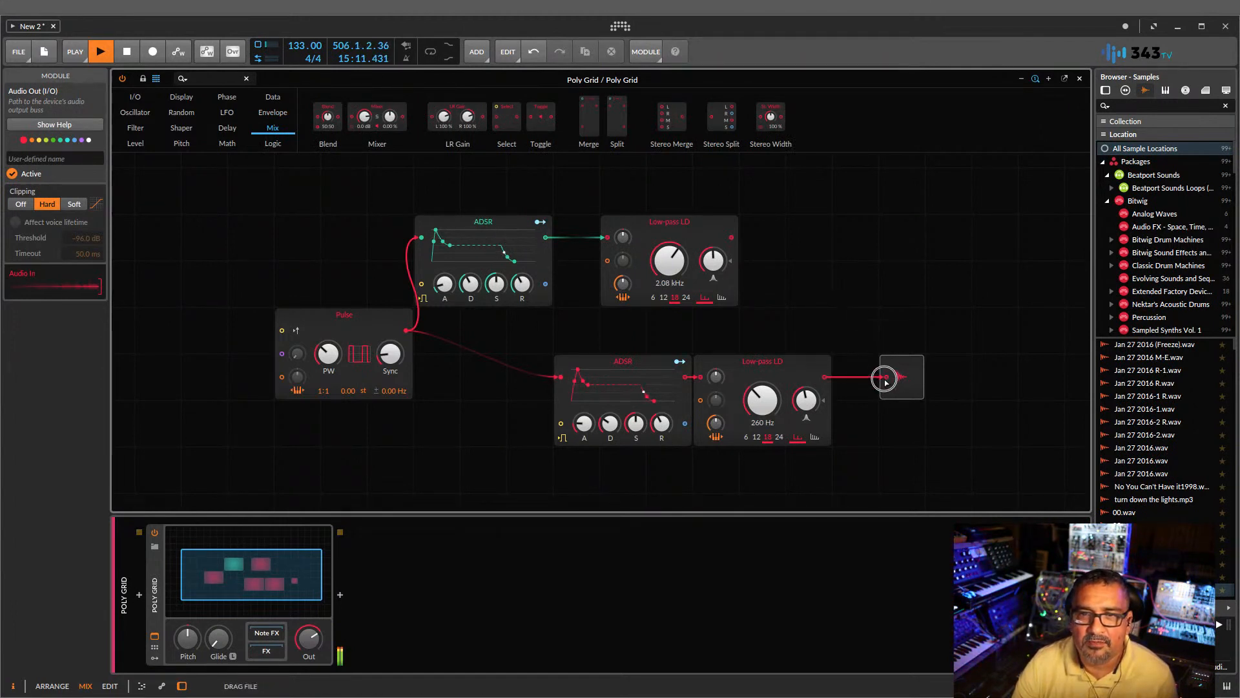
drag(885, 381, 883, 379)
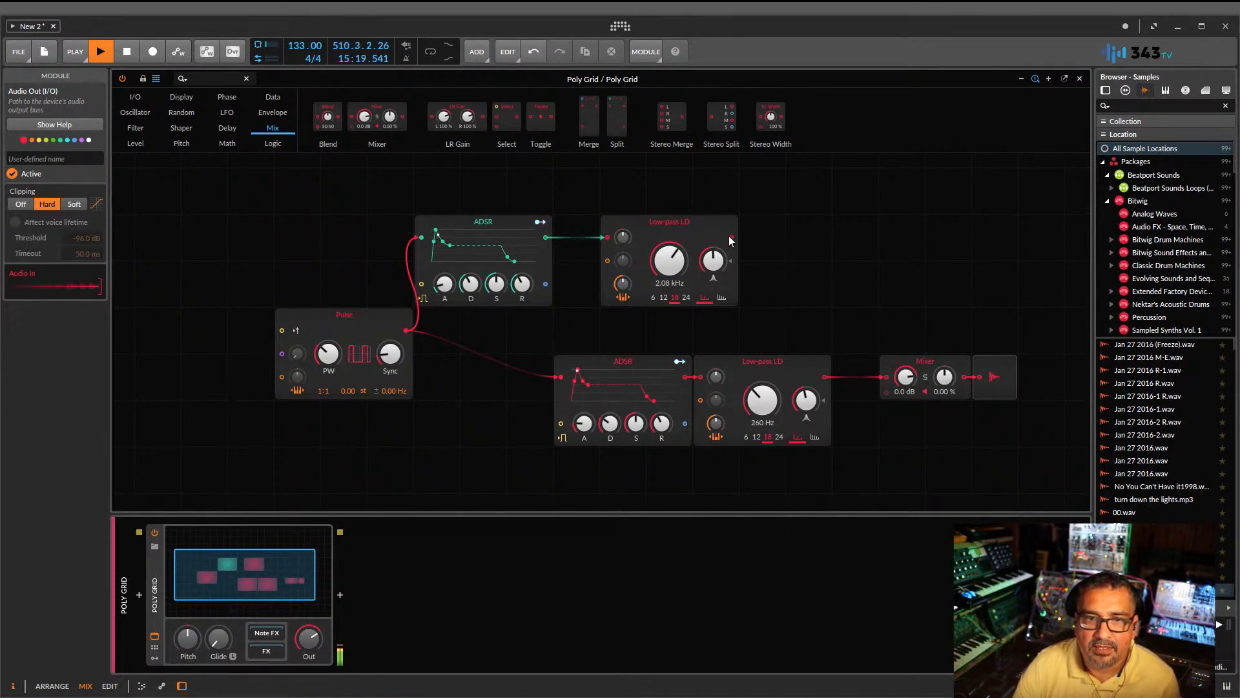
drag(731, 238, 905, 394)
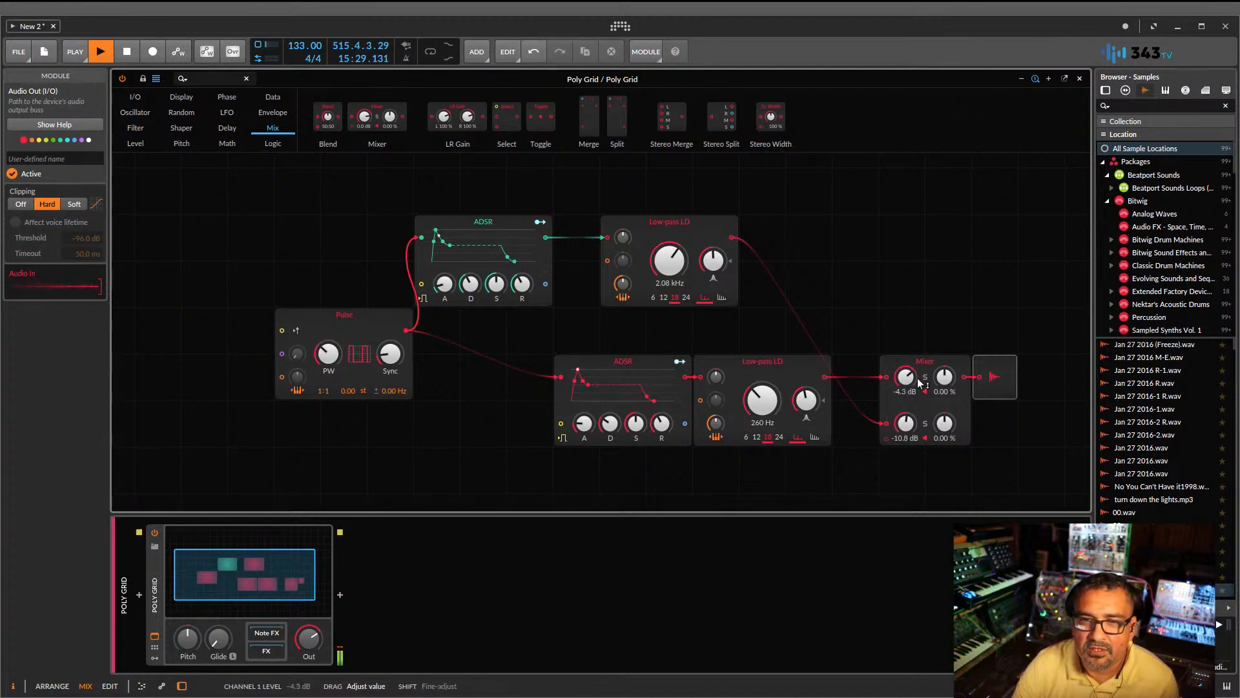
- Compare the Mixer's channels by switching each off and back on, and pan channel 1 to -4.00 %
click(924, 439)
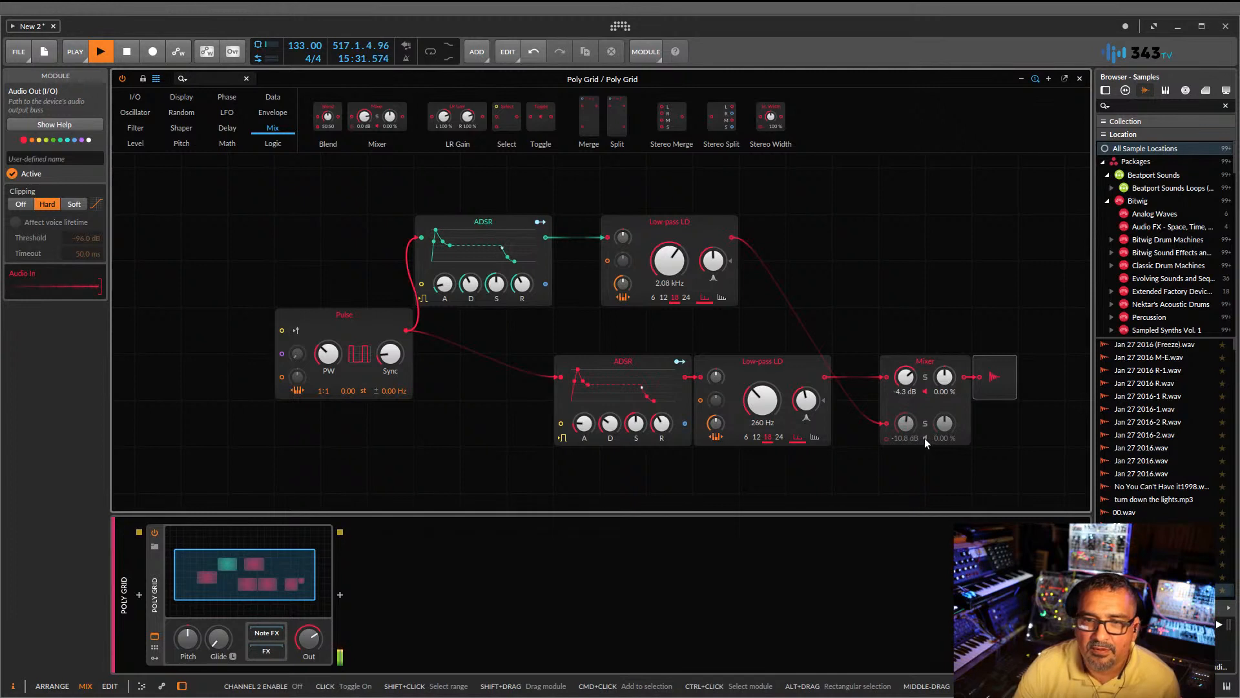
click(924, 438)
click(924, 391)
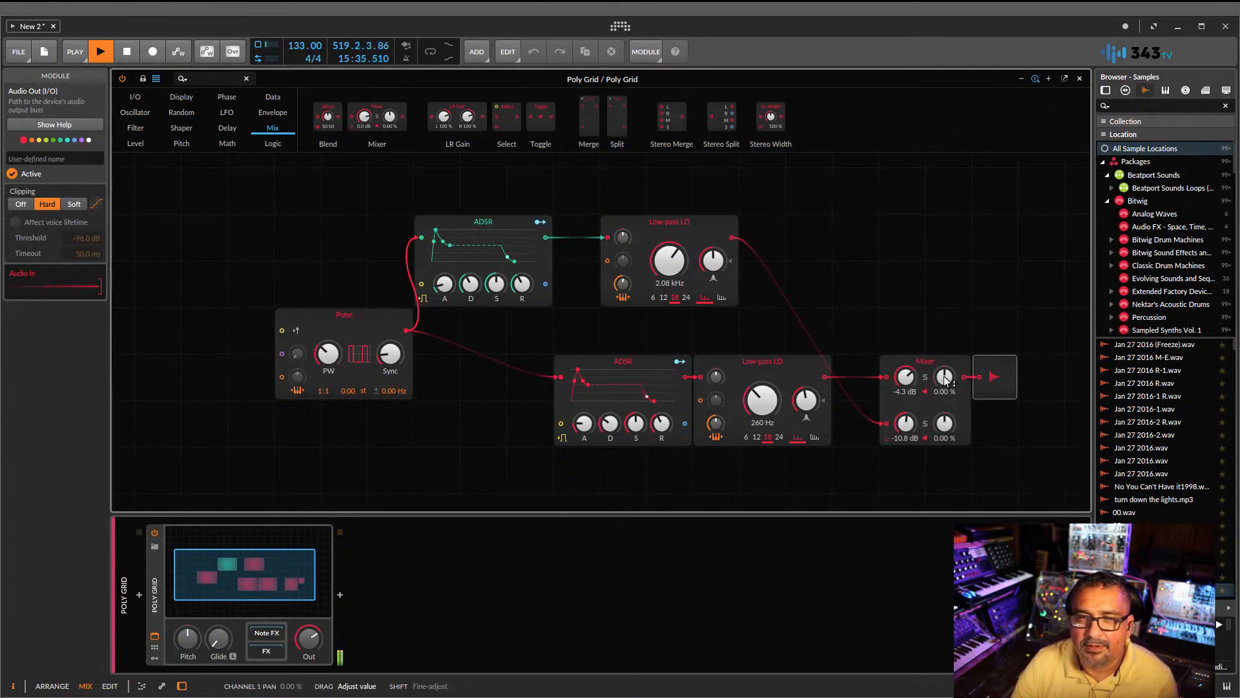
mouse_move(943, 372)
mouse_down()
mouse_move(945, 350)
mouse_move(945, 378)
mouse_up()
- Set the upper filter's cutoff to about 9.89 kHz and the lower's to about 368 Hz, and lengthen the upper ADSR's attack and decay
drag(672, 278, 672, 278)
drag(763, 388, 763, 388)
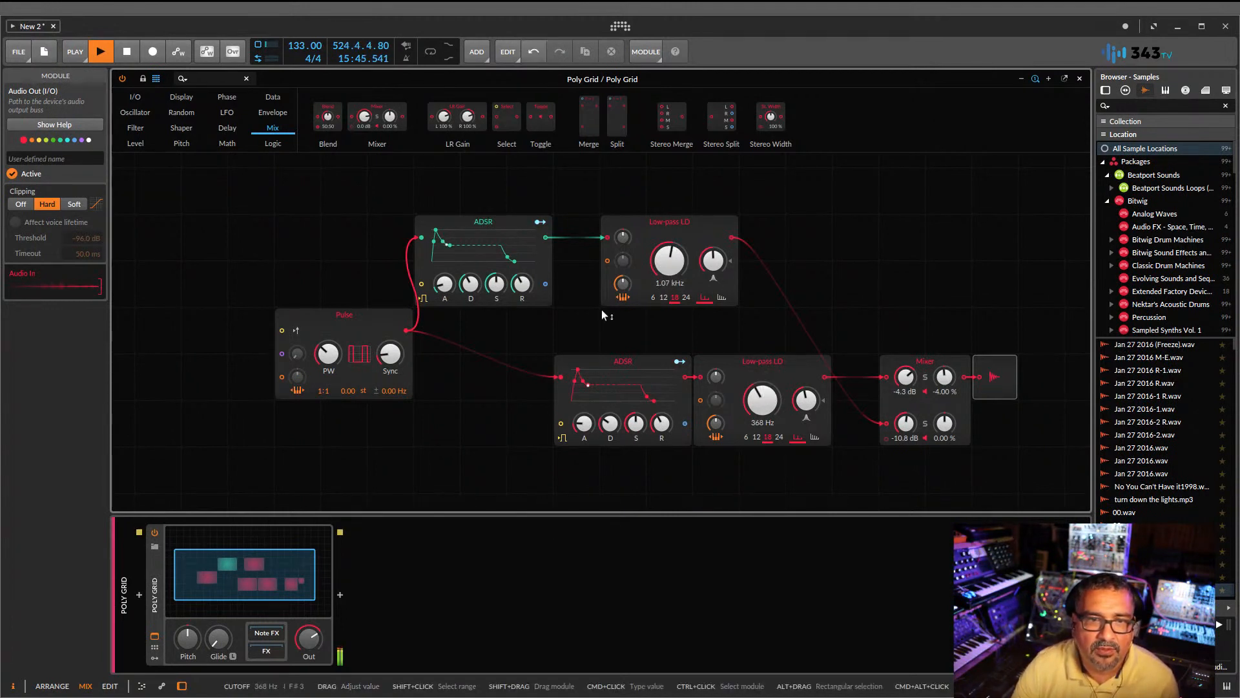
drag(469, 285, 447, 279)
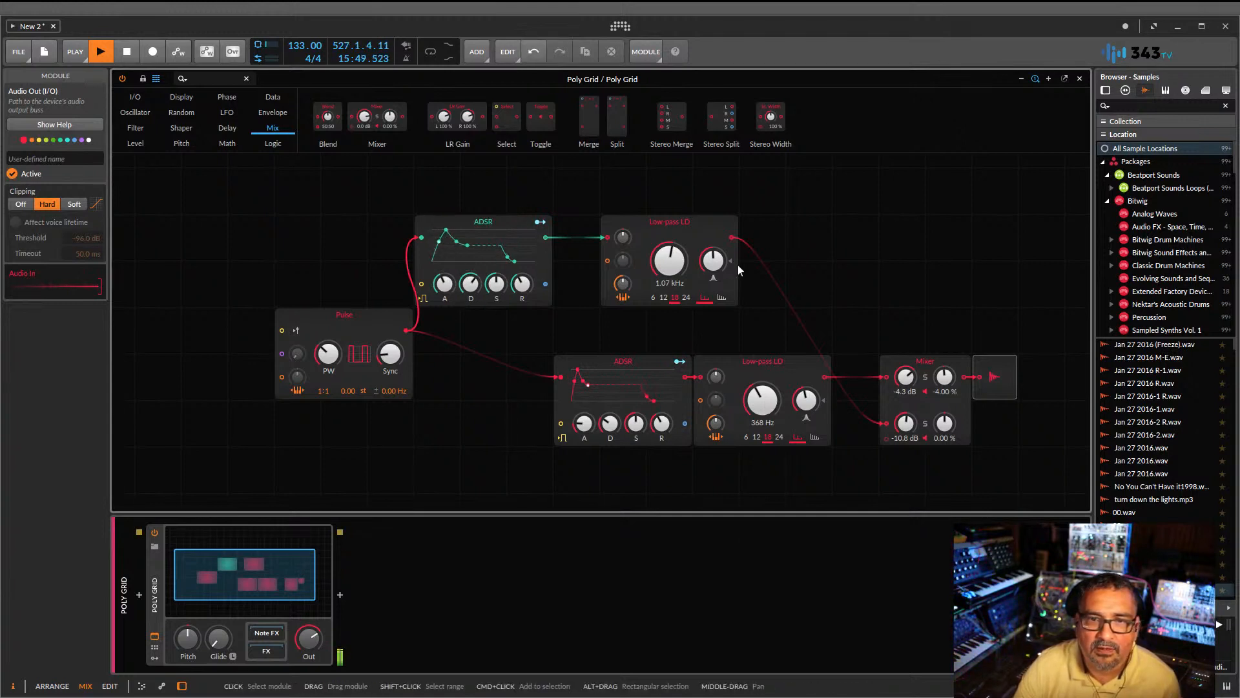
drag(672, 253, 672, 234)
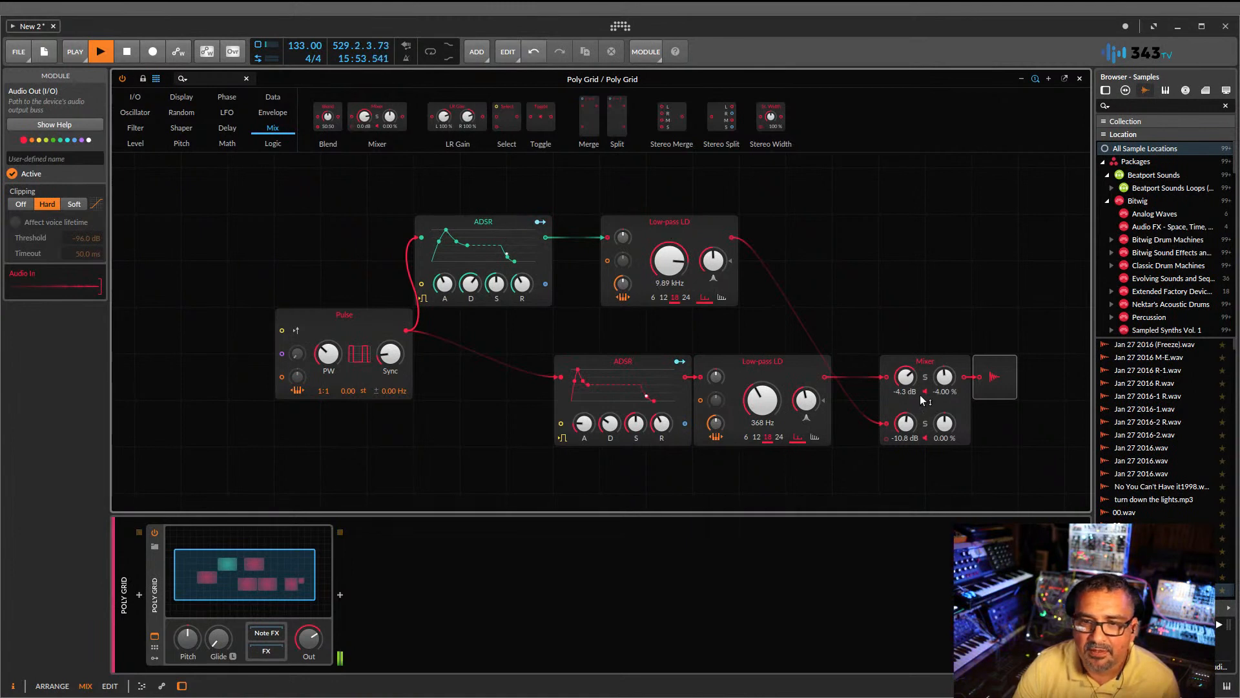
drag(908, 380, 903, 349)
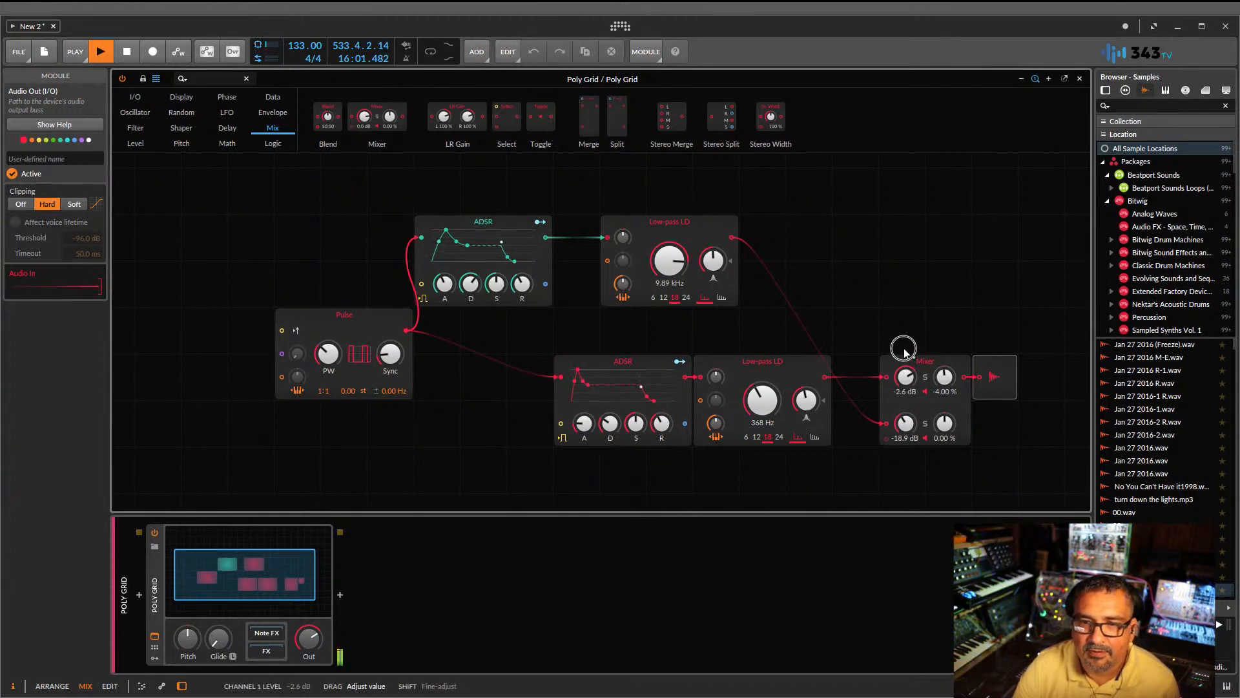
drag(905, 423, 905, 427)
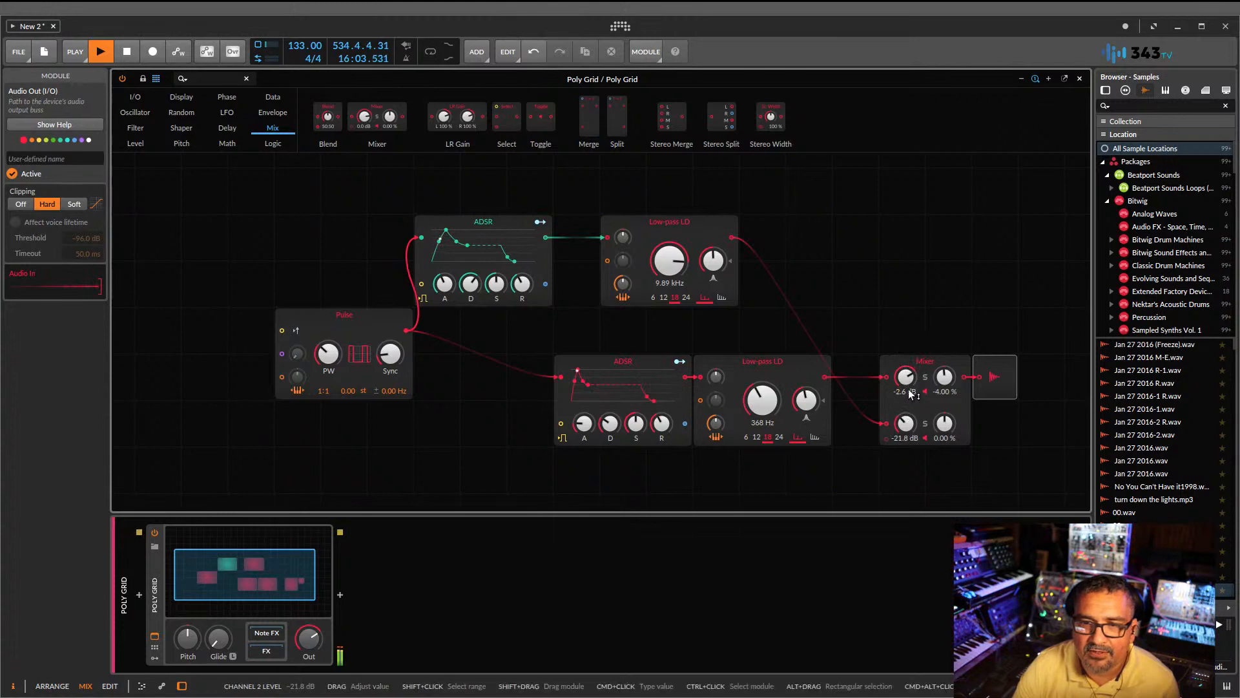
drag(905, 377, 905, 373)
drag(904, 420, 904, 421)
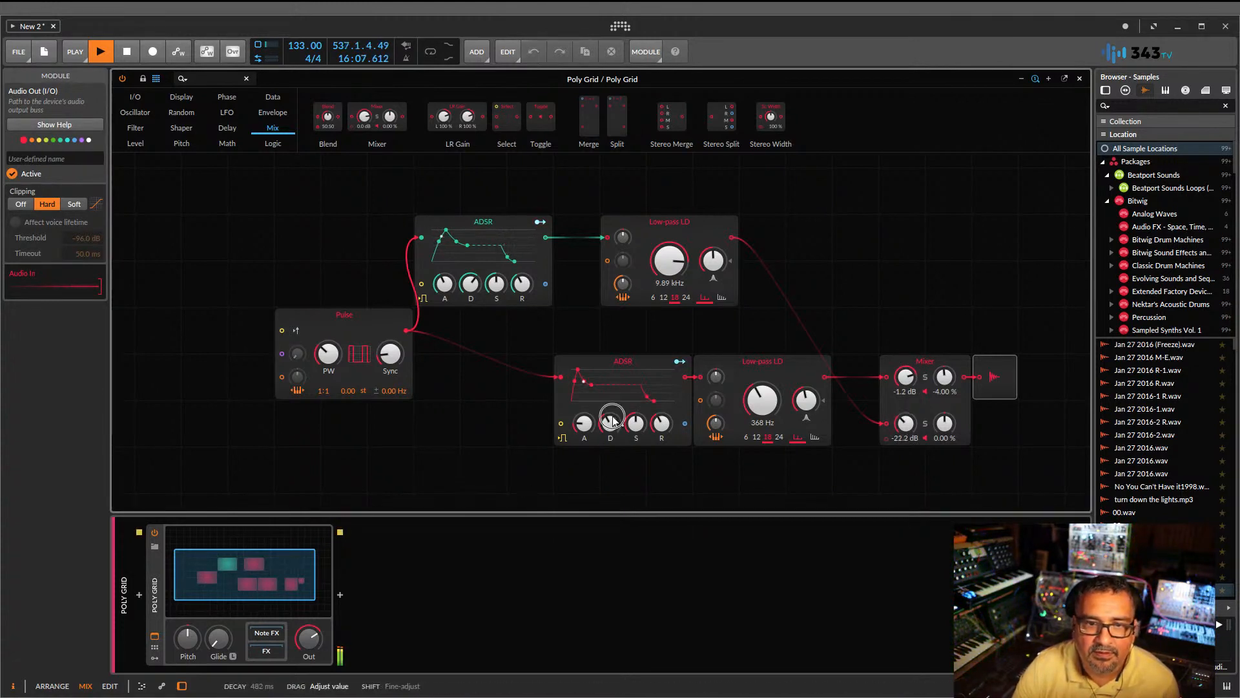
- Set the lower ADSR's attack to about 149 ms with a shorter decay, and lower its filter's cutoff to about 357 Hz
drag(614, 421, 582, 421)
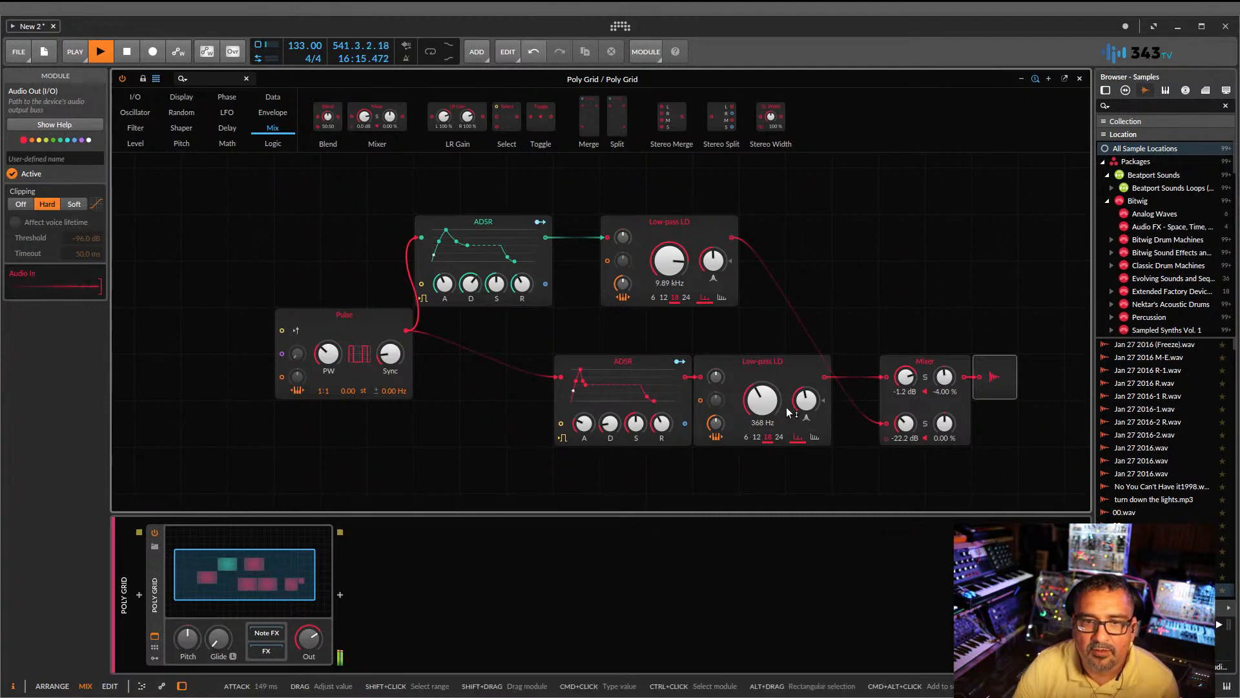
mouse_move(764, 396)
mouse_down()
mouse_move(764, 413)
mouse_move(764, 377)
mouse_move(764, 405)
mouse_up()
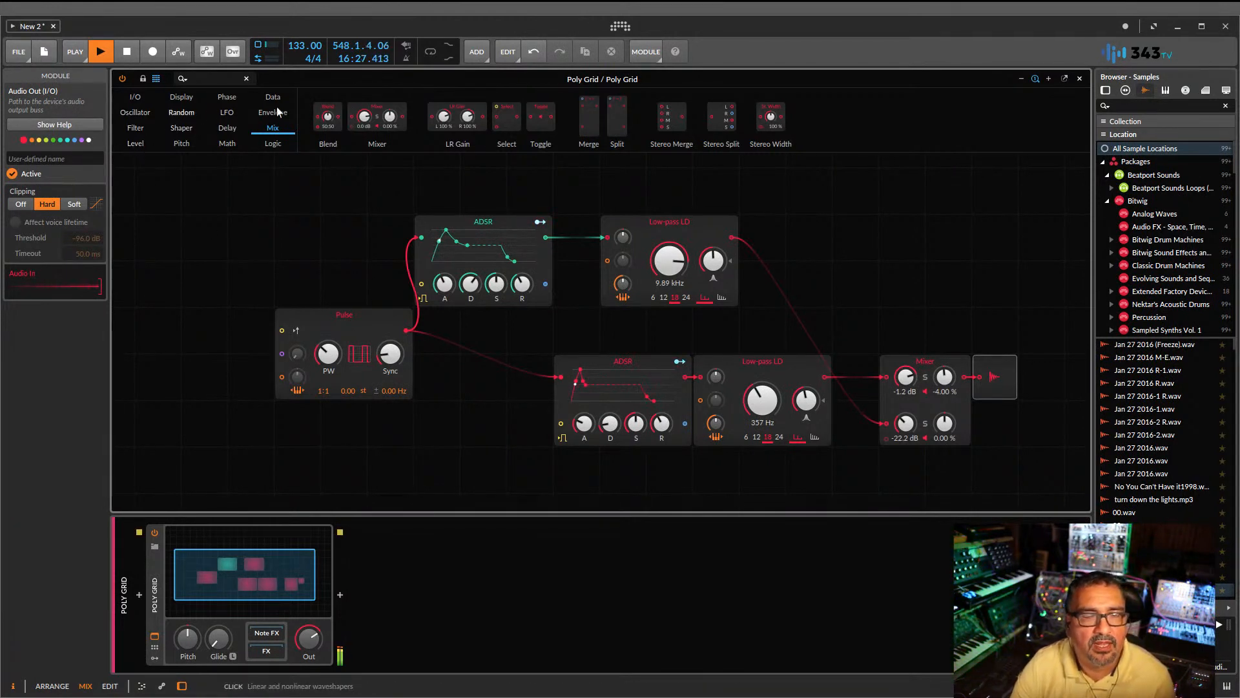
- Add a Sawtooth oscillator left of the upper ADSR and connect its output to that envelope in place of the Pulse
click(129, 113)
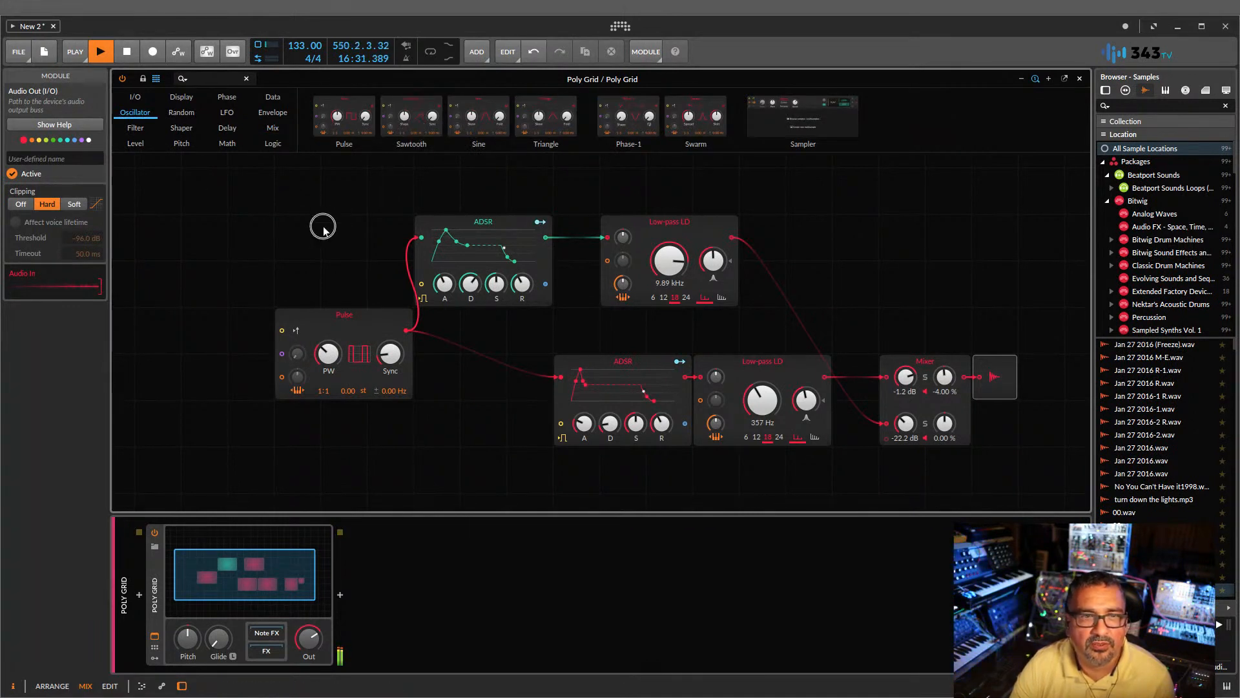
click(411, 117)
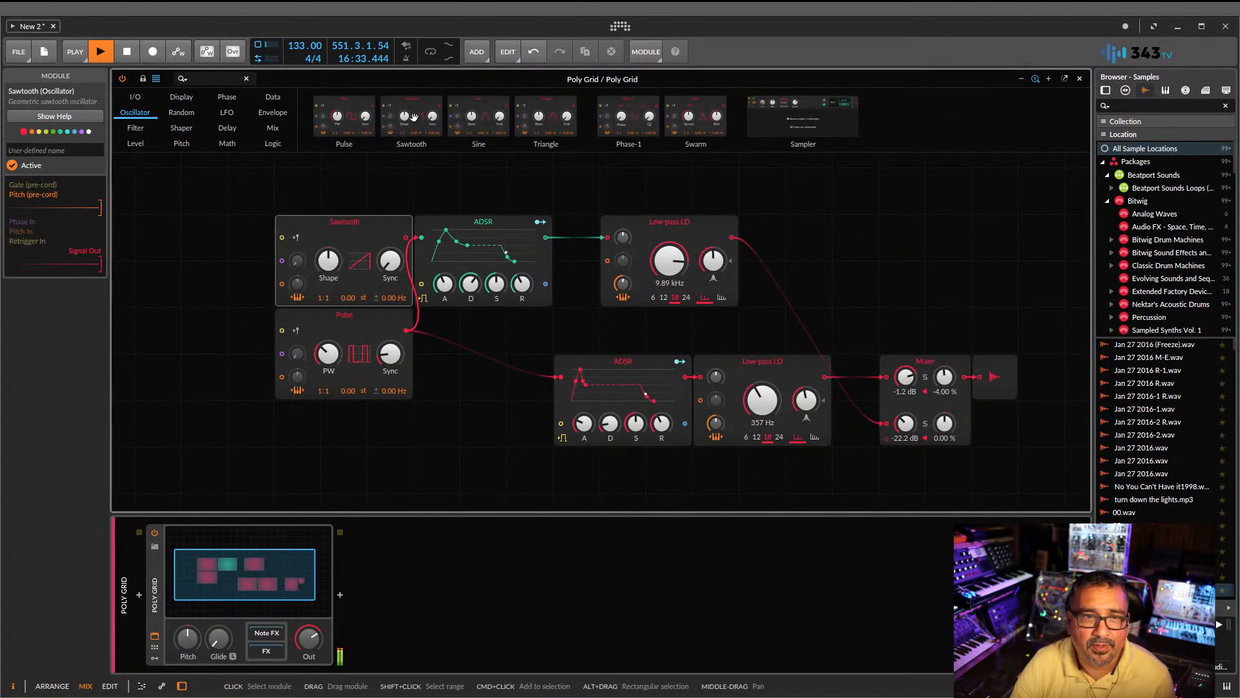
drag(375, 222, 247, 224)
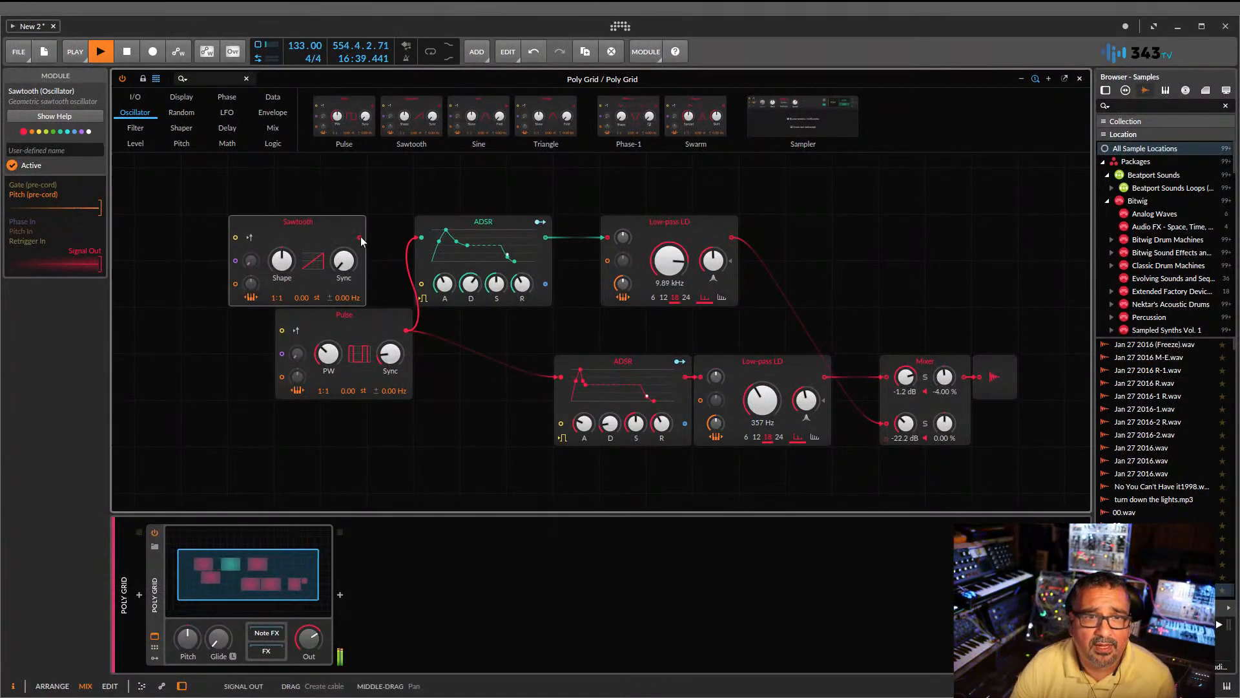
drag(361, 238, 421, 237)
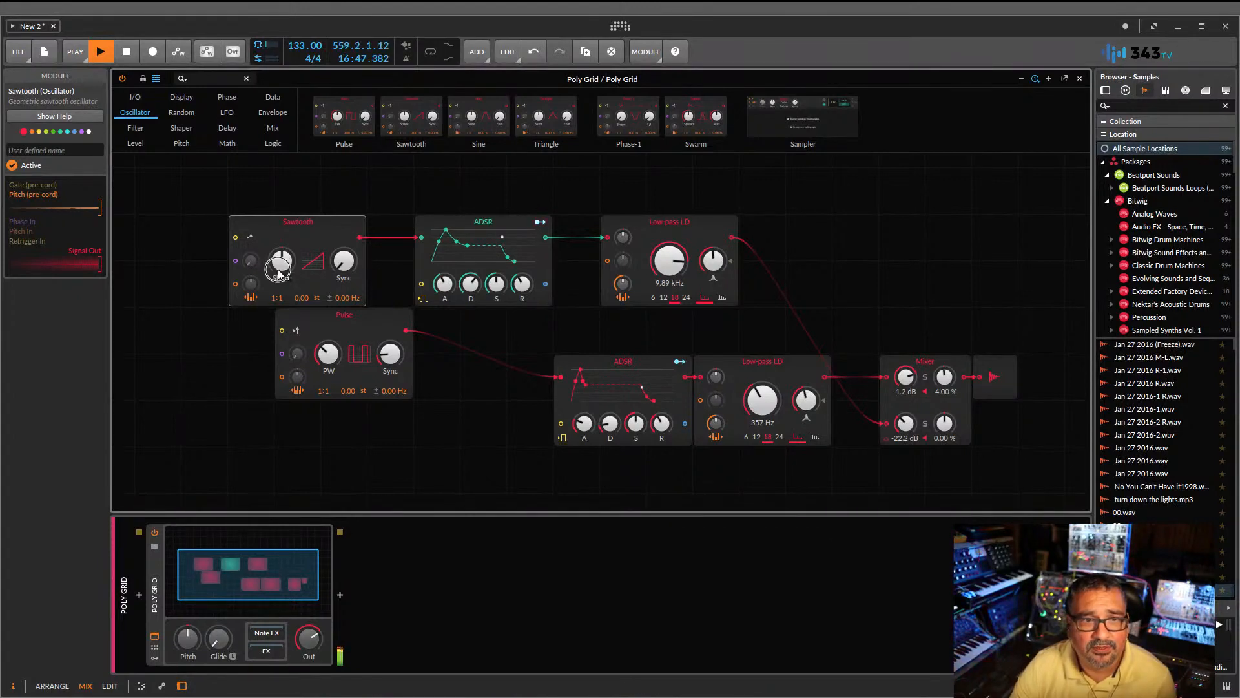
- Adjust the Sawtooth oscillator's shape and sync, and stop playback
mouse_move(281, 266)
mouse_down()
mouse_move(281, 279)
mouse_move(343, 261)
mouse_move(282, 252)
mouse_up()
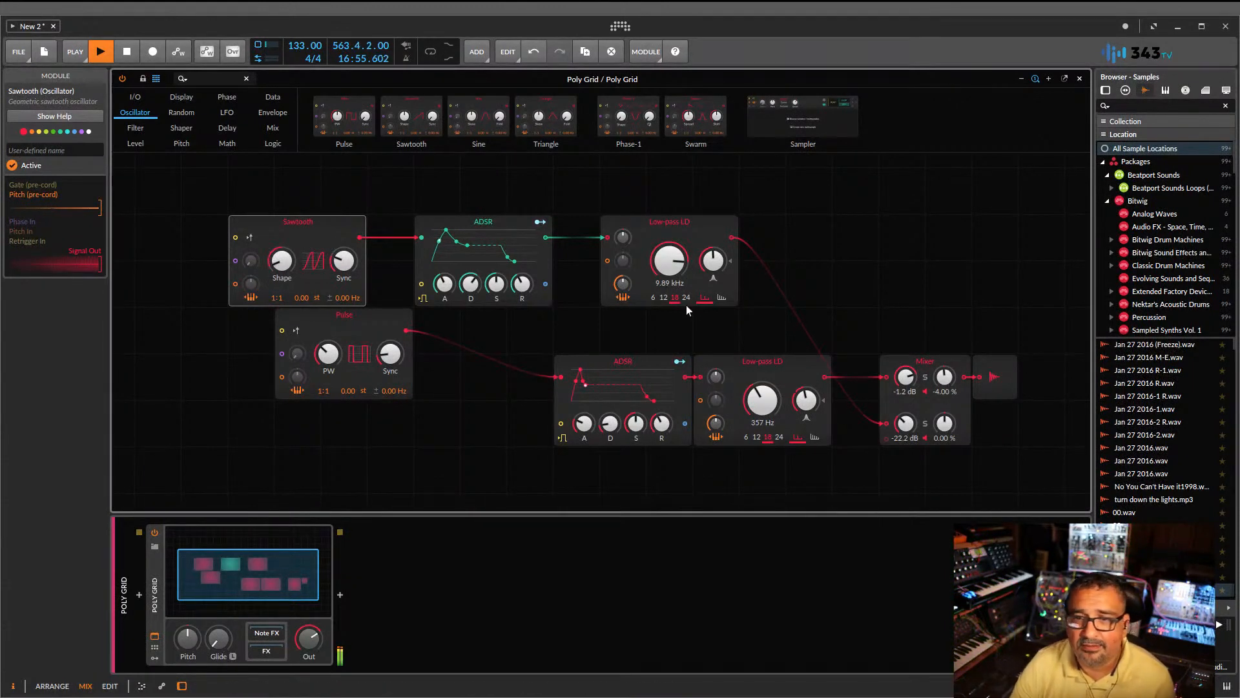
click(127, 55)
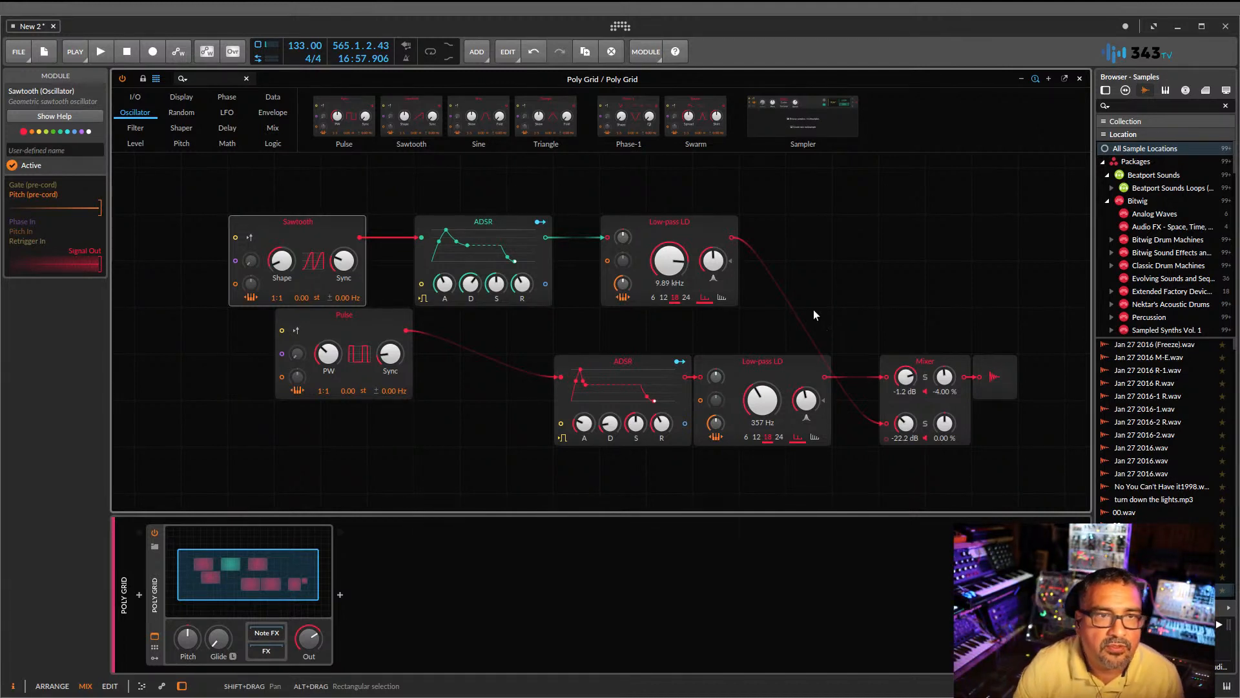
- Add an LFO module to the patch below the Pulse oscillator
click(171, 378)
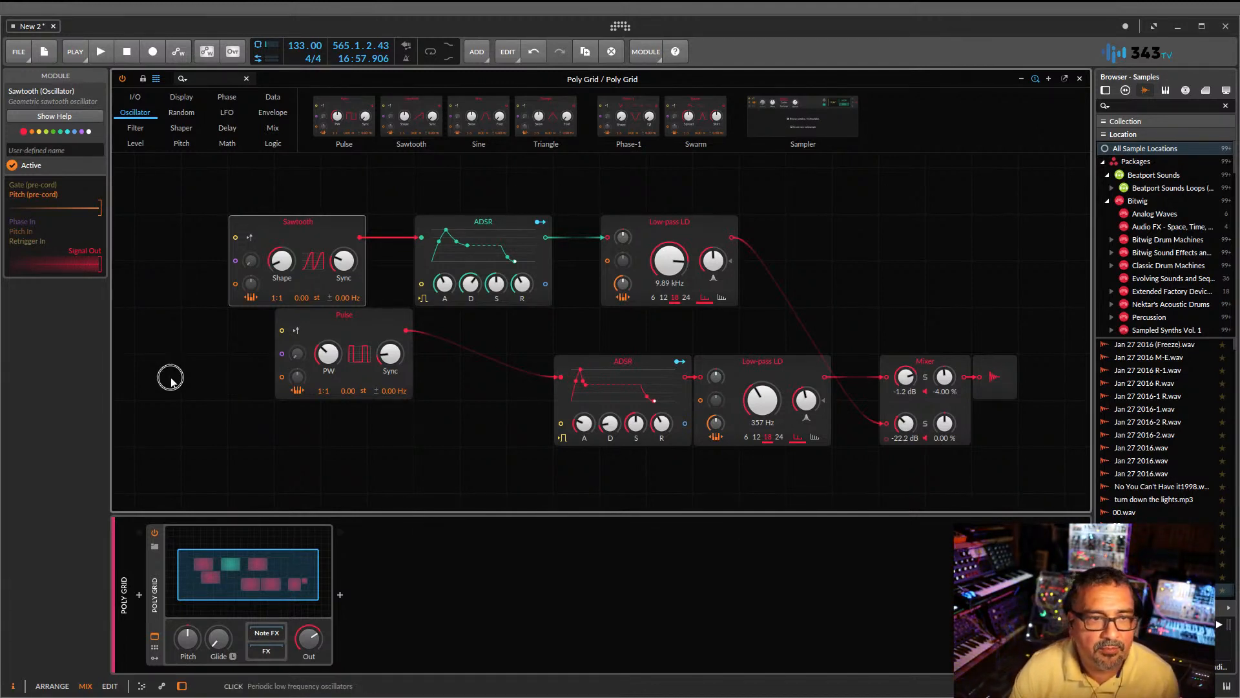
click(226, 112)
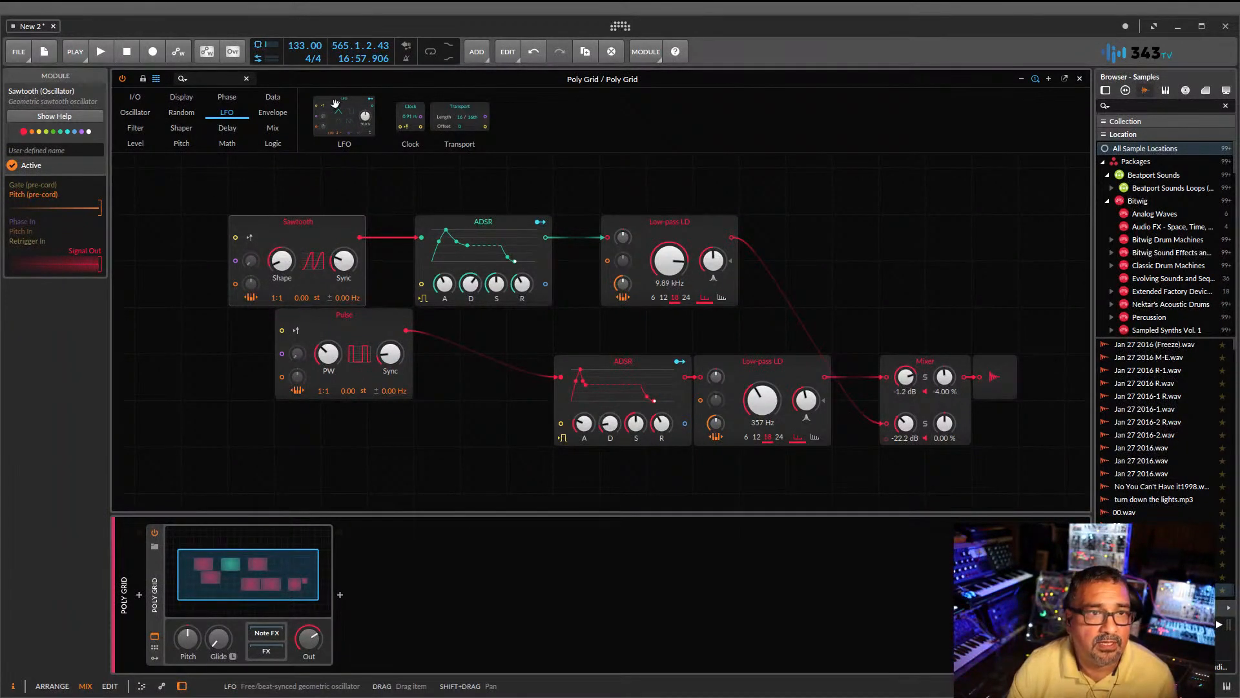
drag(335, 104, 204, 426)
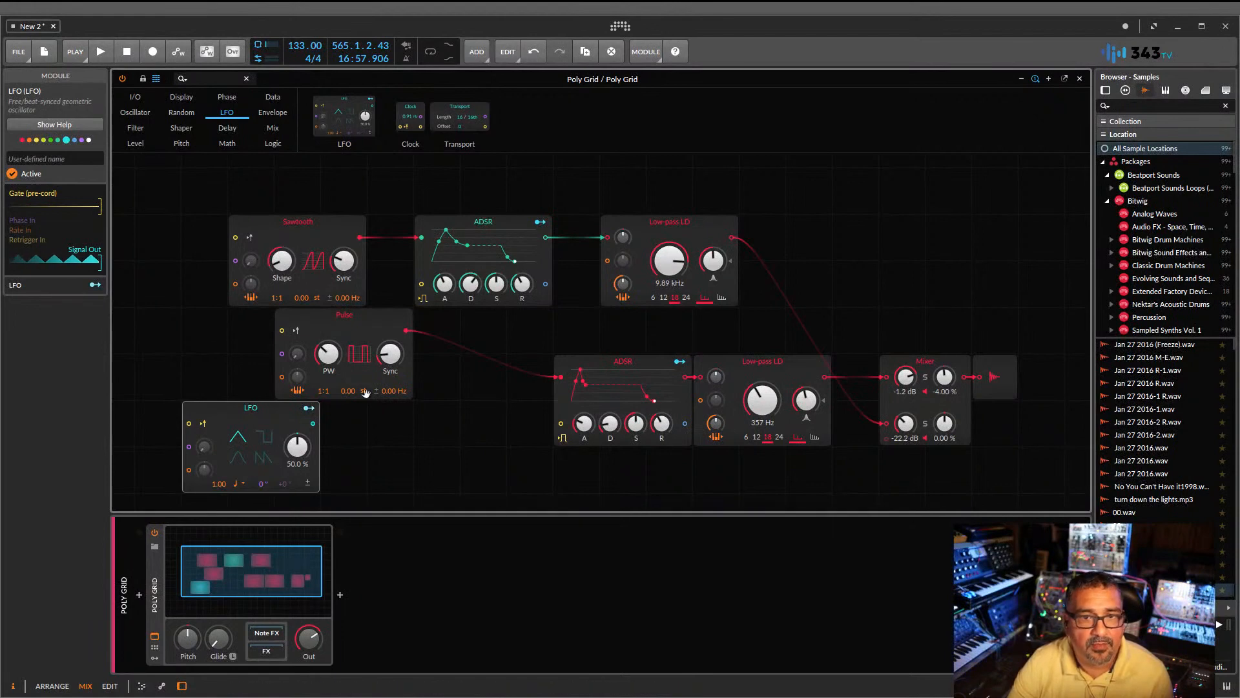
- Review the LFO module's interactive help, trying its skew at 49%, and close the help
click(67, 125)
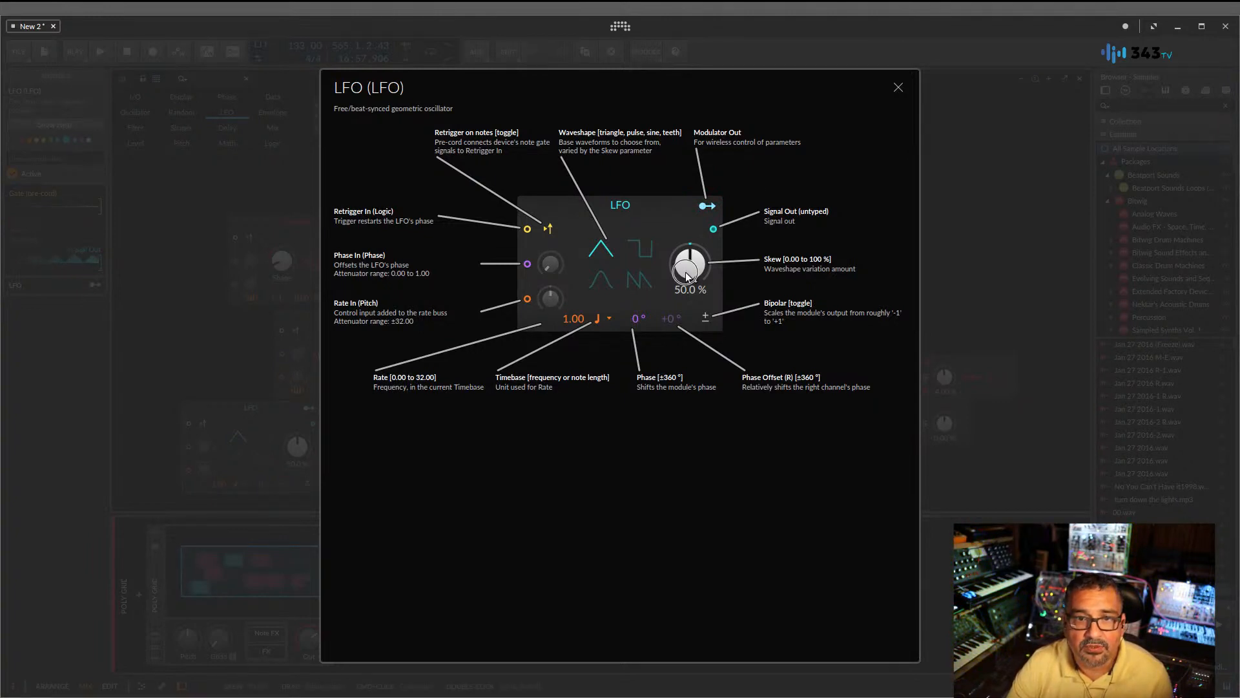
drag(687, 276, 698, 263)
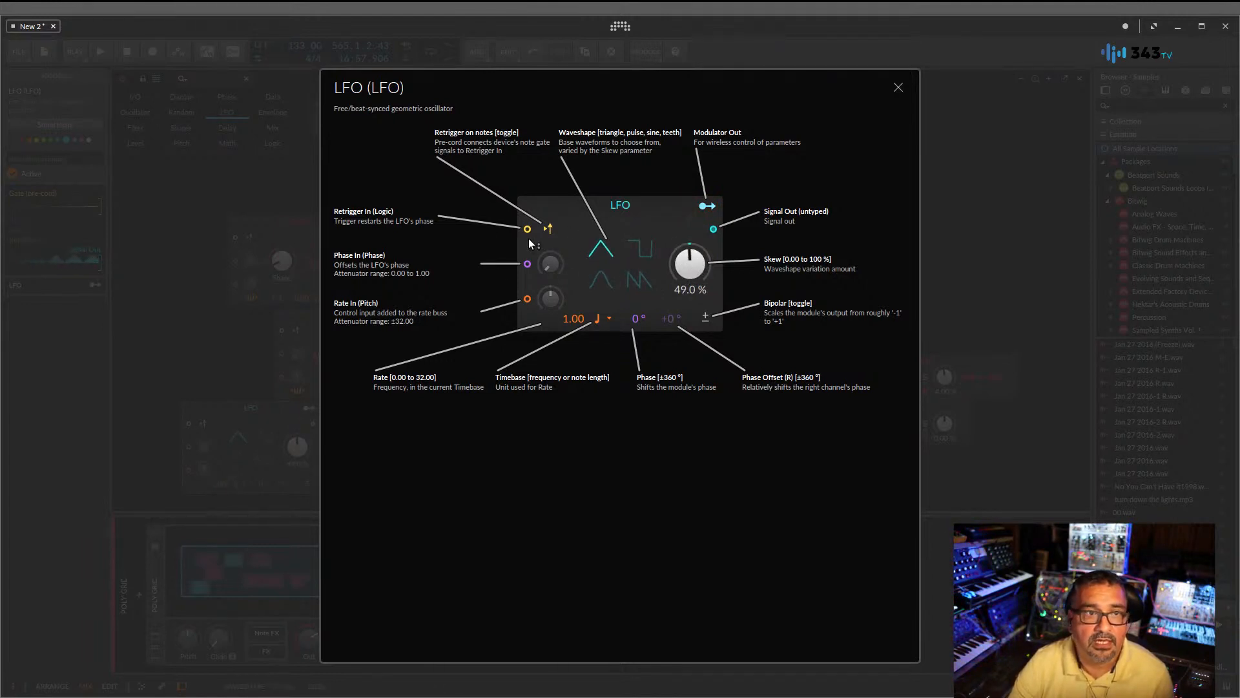
key(Escape)
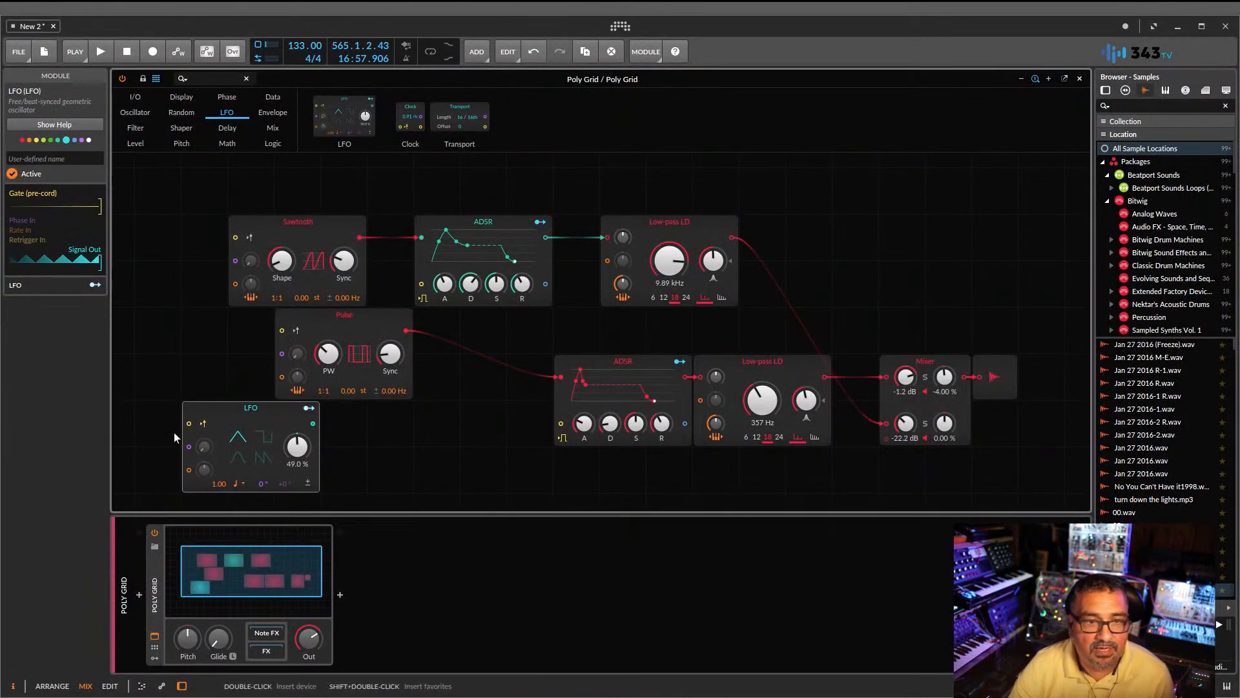
- Set the LFO's timebase to Hertz and its rate to 6.00 Hz
click(239, 485)
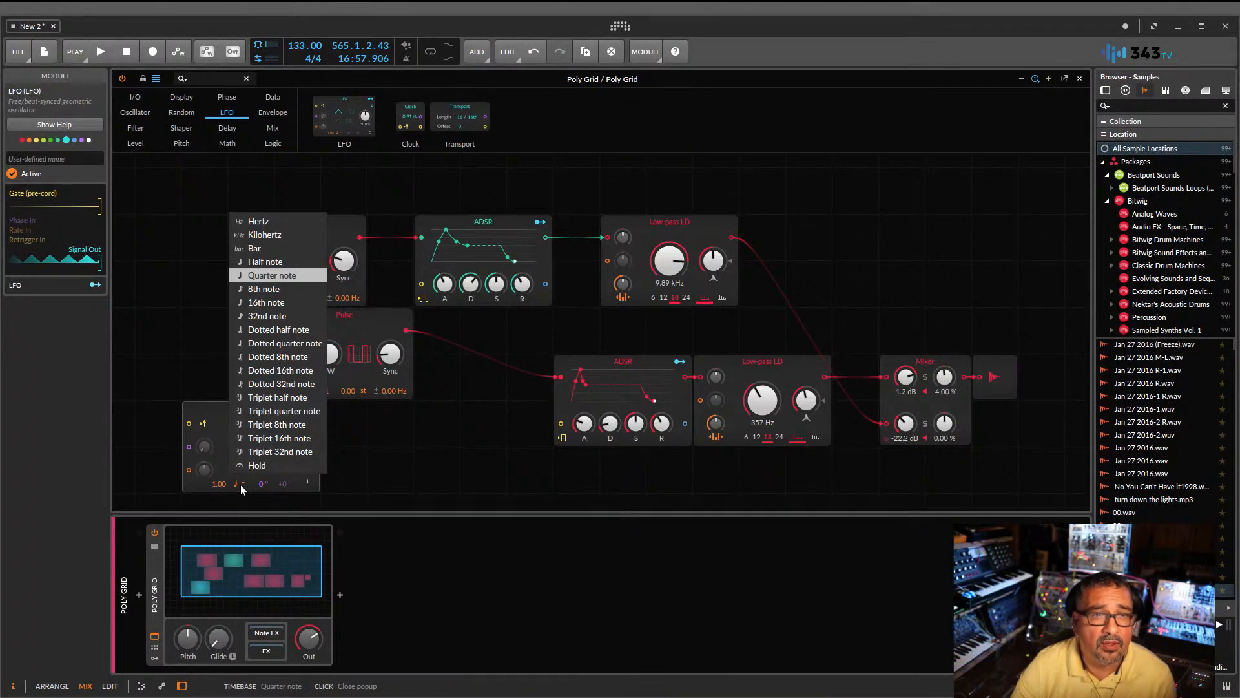
click(240, 484)
click(240, 485)
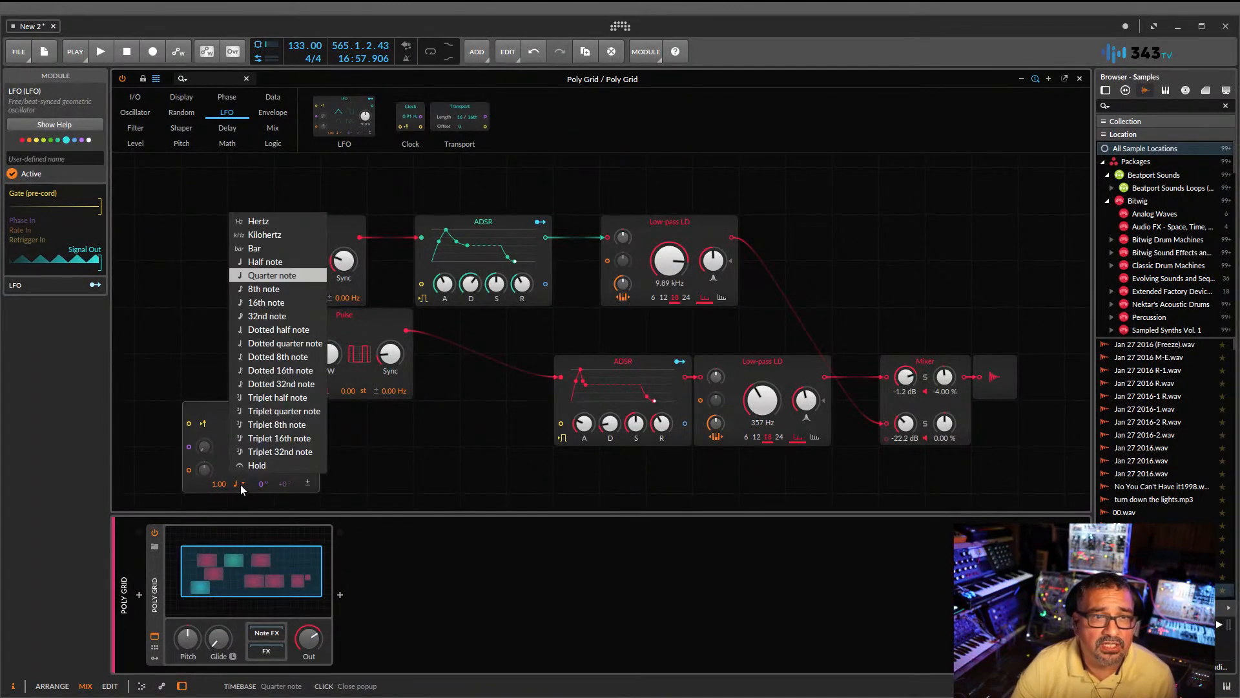
click(257, 222)
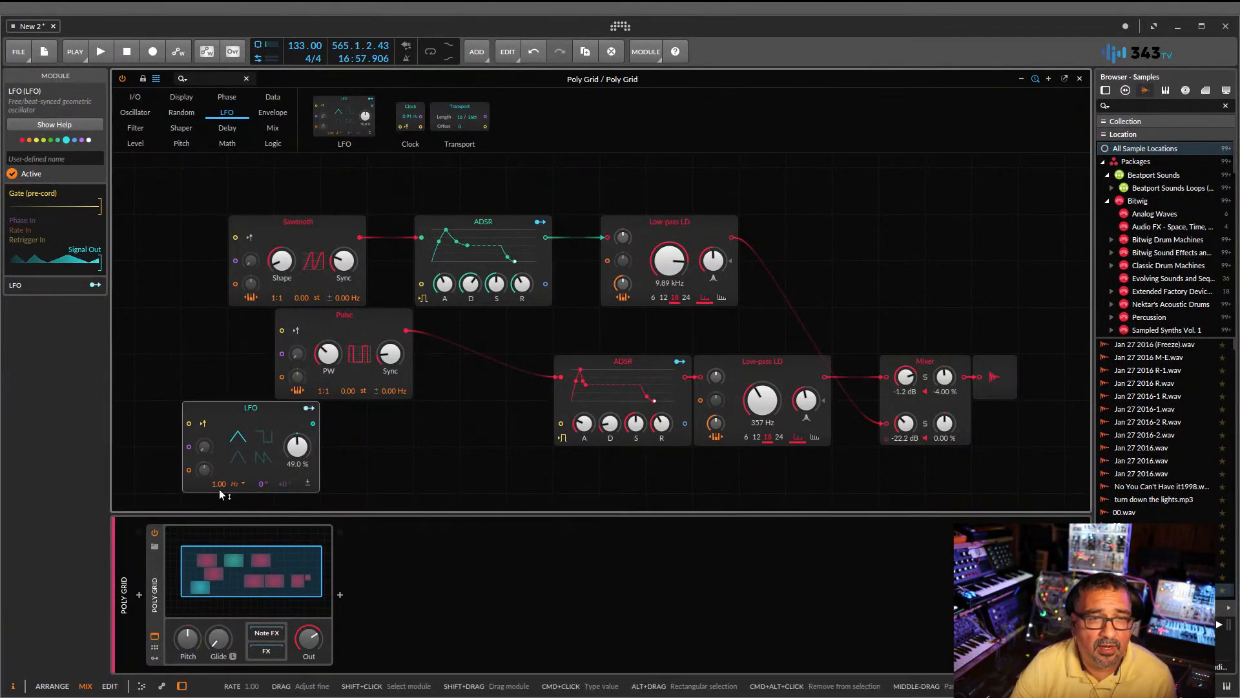
drag(217, 484, 219, 482)
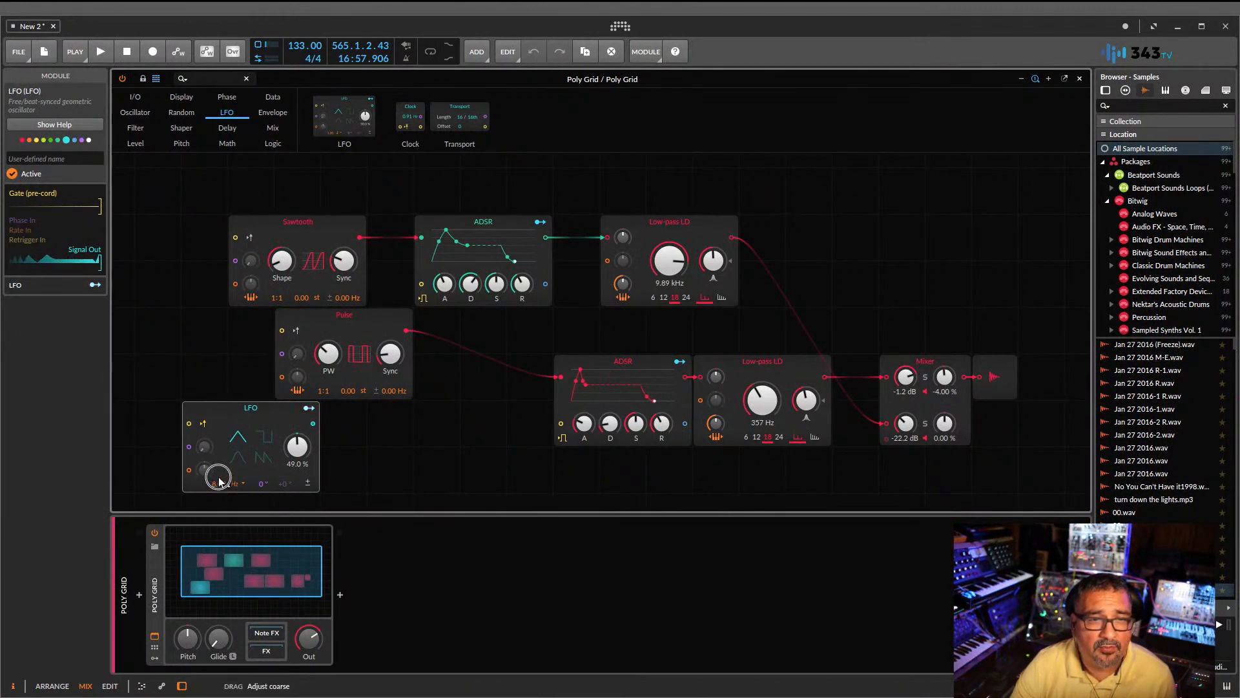
drag(220, 482, 219, 482)
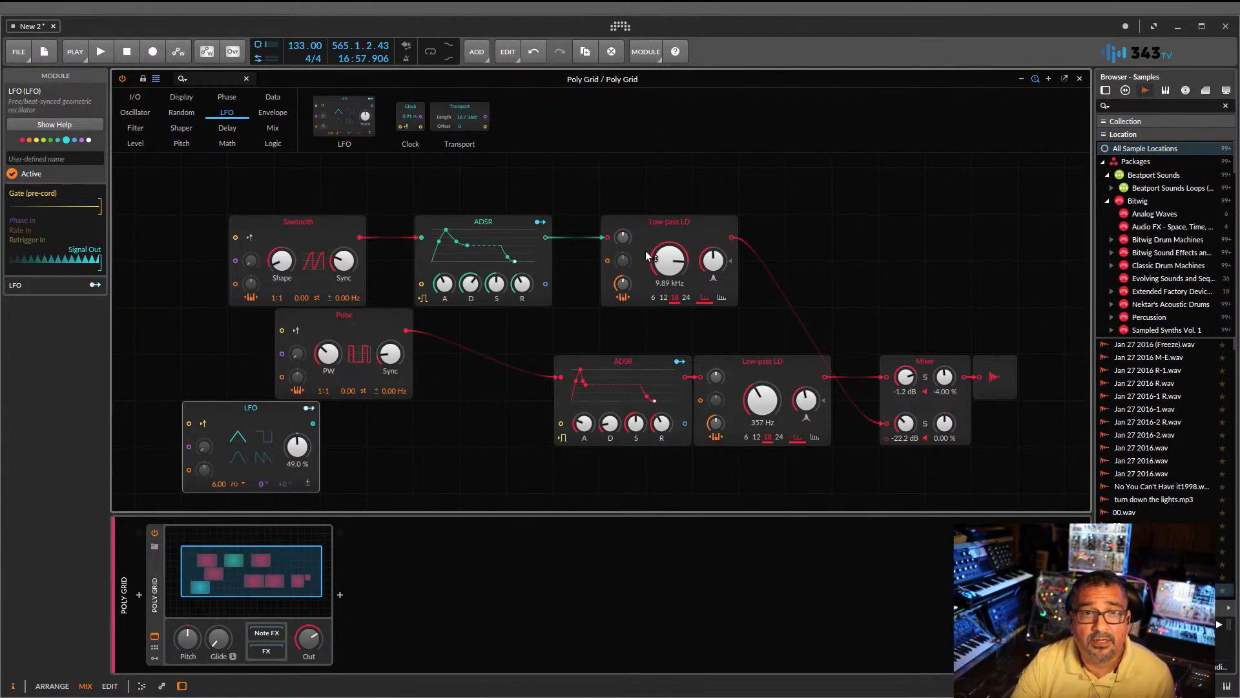
- Connect the LFO's output to the upper Low-pass LD's cutoff modulation input, and set the LFO to a sine shape with 55% skew
drag(645, 251, 645, 265)
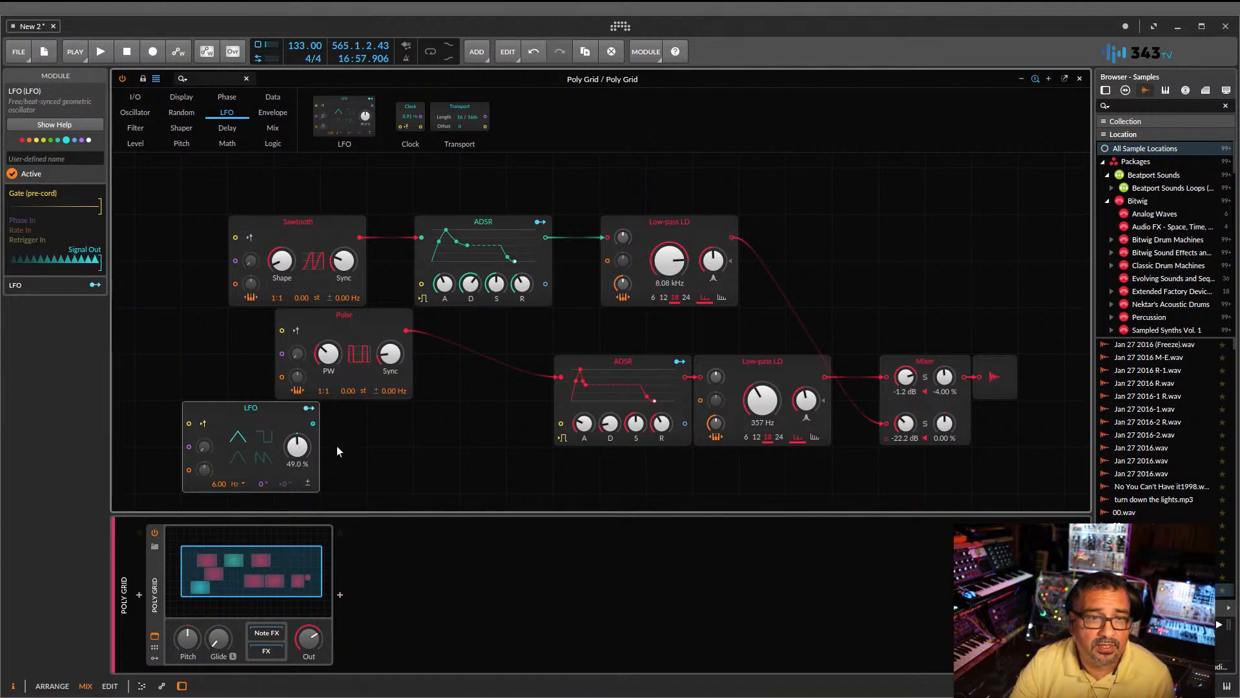
drag(314, 425, 624, 263)
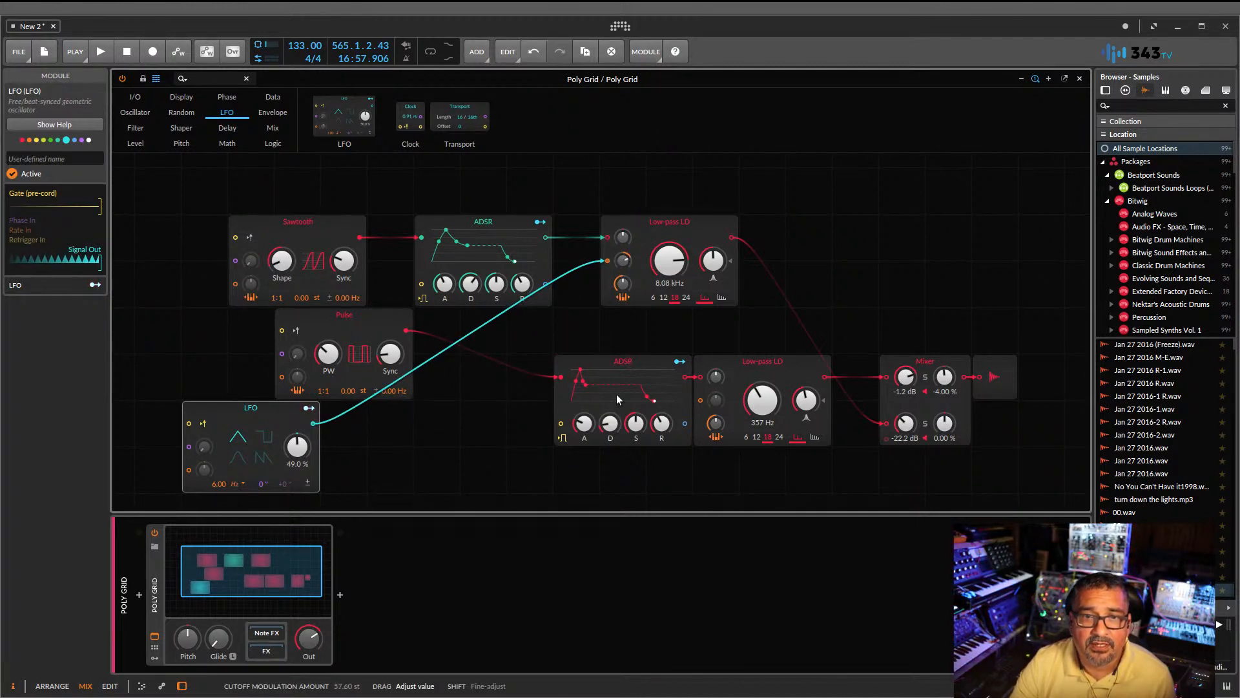
click(237, 460)
drag(298, 455, 297, 450)
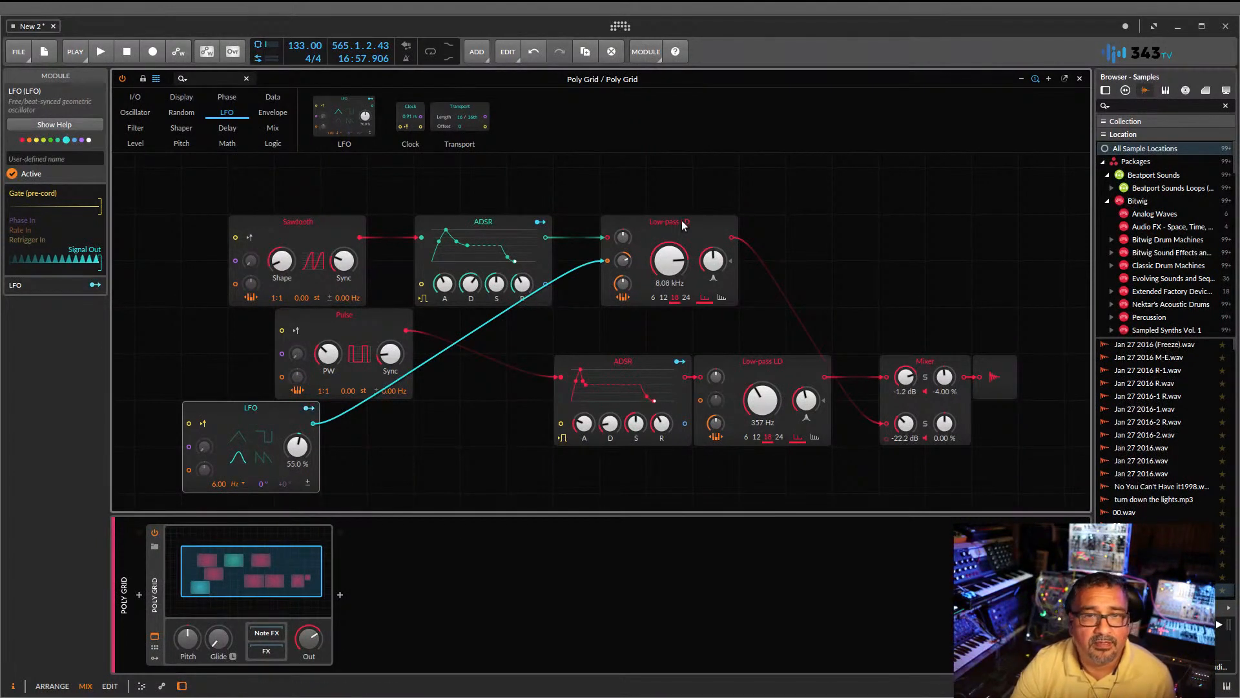
- Play the patch with the mixer's second channel soloed, adjust the upper filter's modulation amount and lower its cutoff to 714 Hz
click(101, 52)
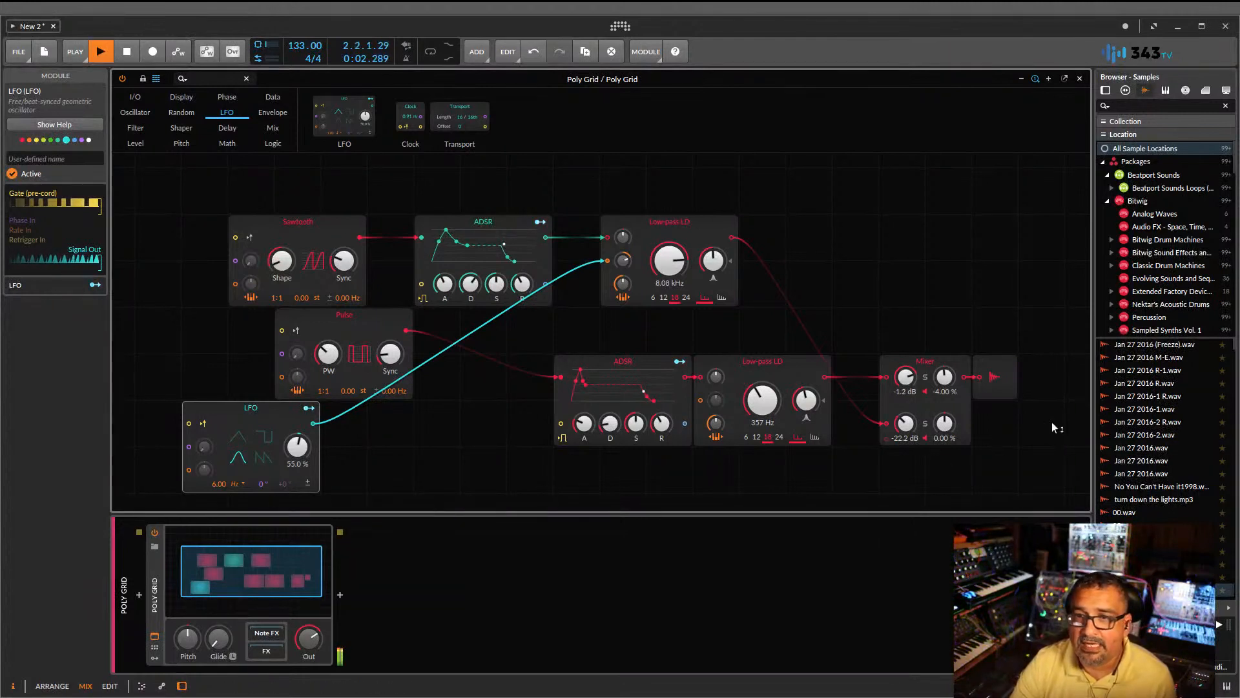
click(924, 424)
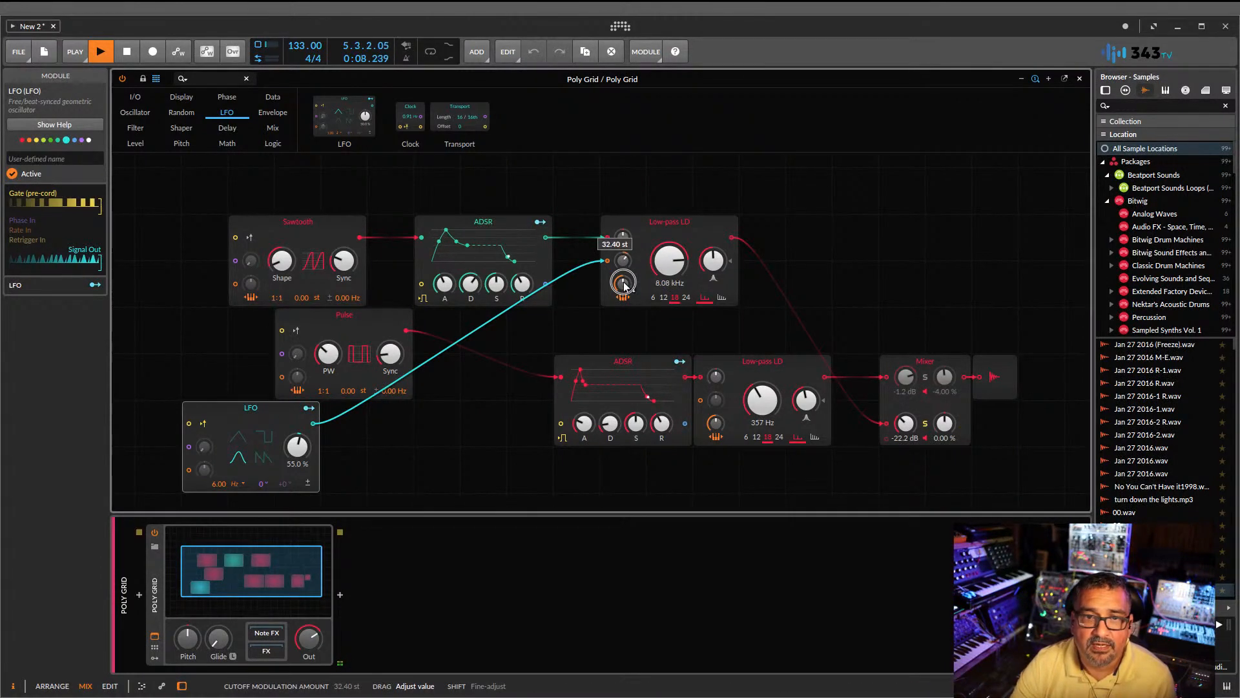
scroll(624, 285, up, 5)
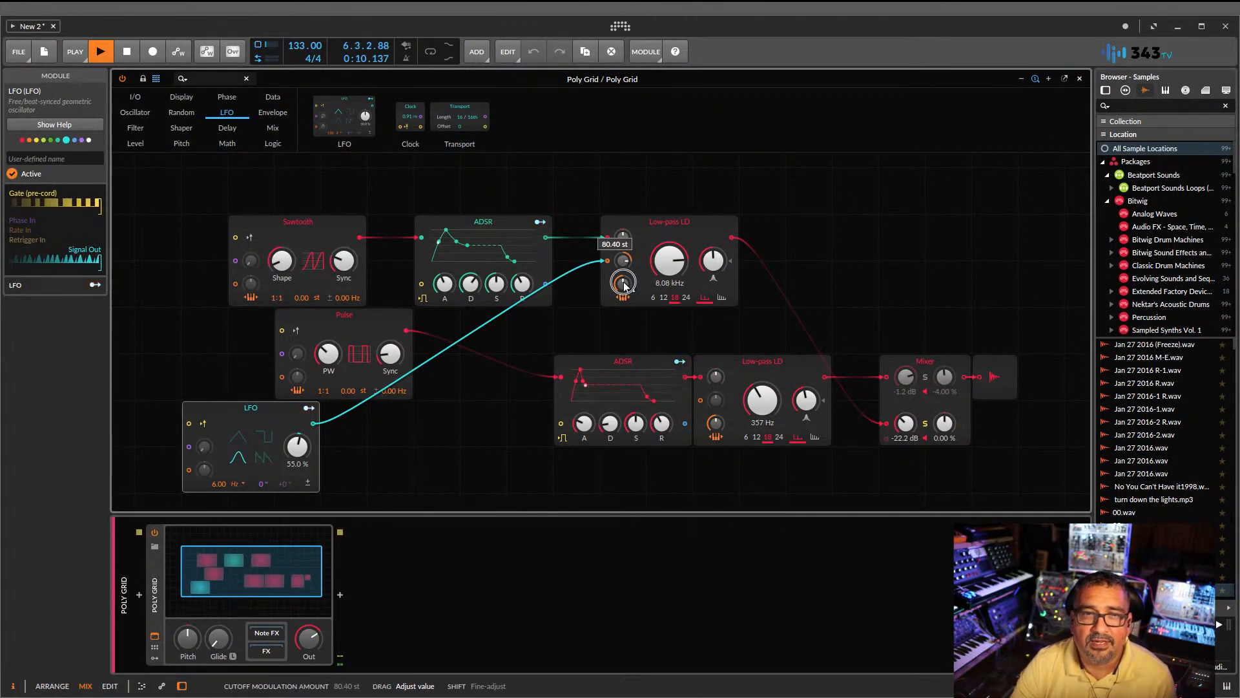
scroll(624, 285, down, 4)
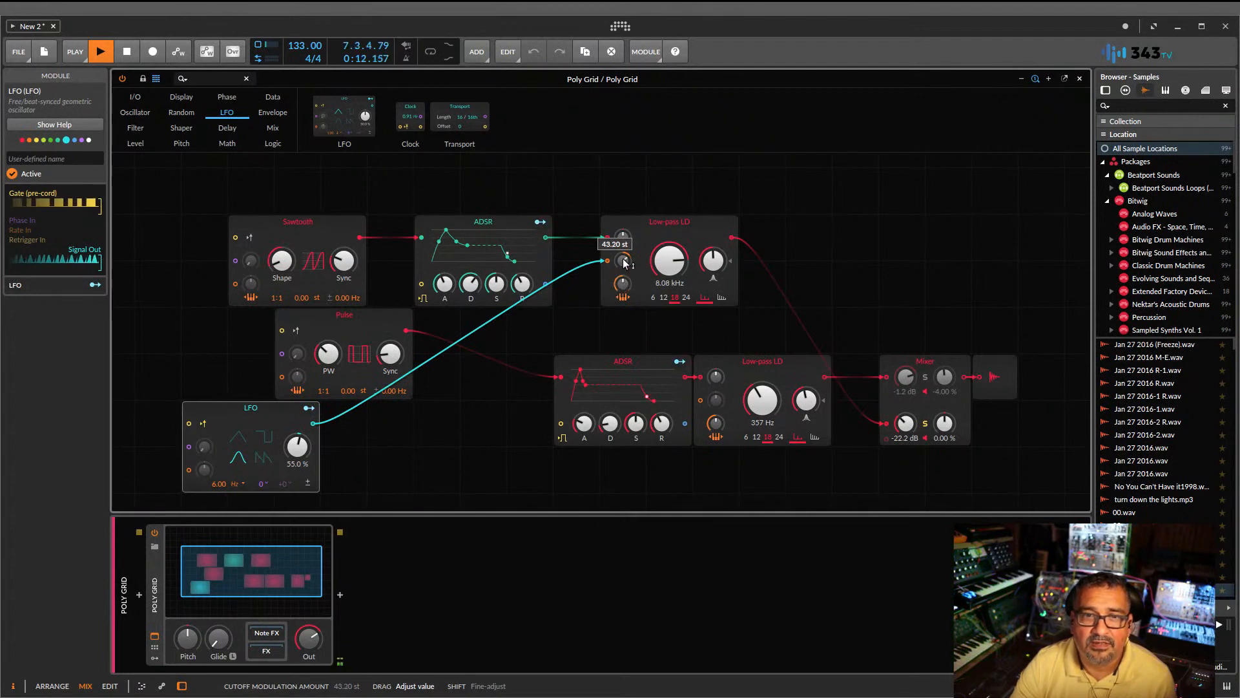
scroll(669, 266, down, 8)
scroll(669, 266, down, 3)
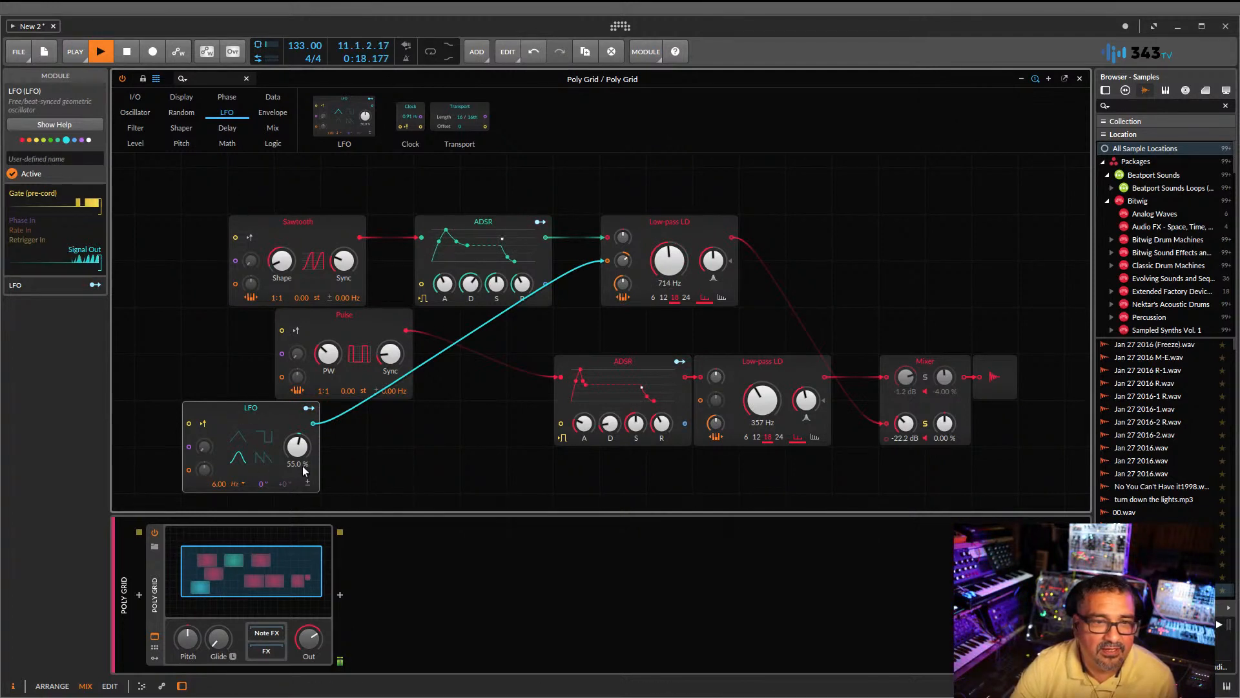
- Try modulating the lower Low-pass LD's cutoff with the LFO's wireless modulator output, and undo the assignment
click(309, 409)
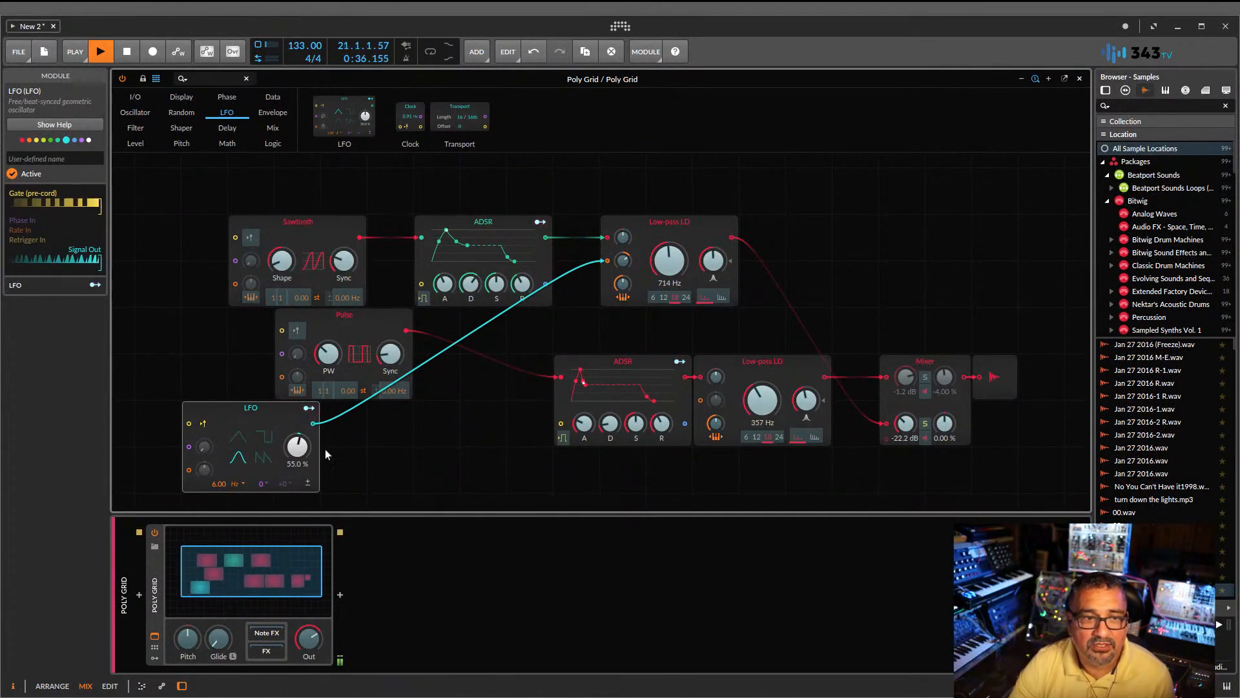
click(308, 409)
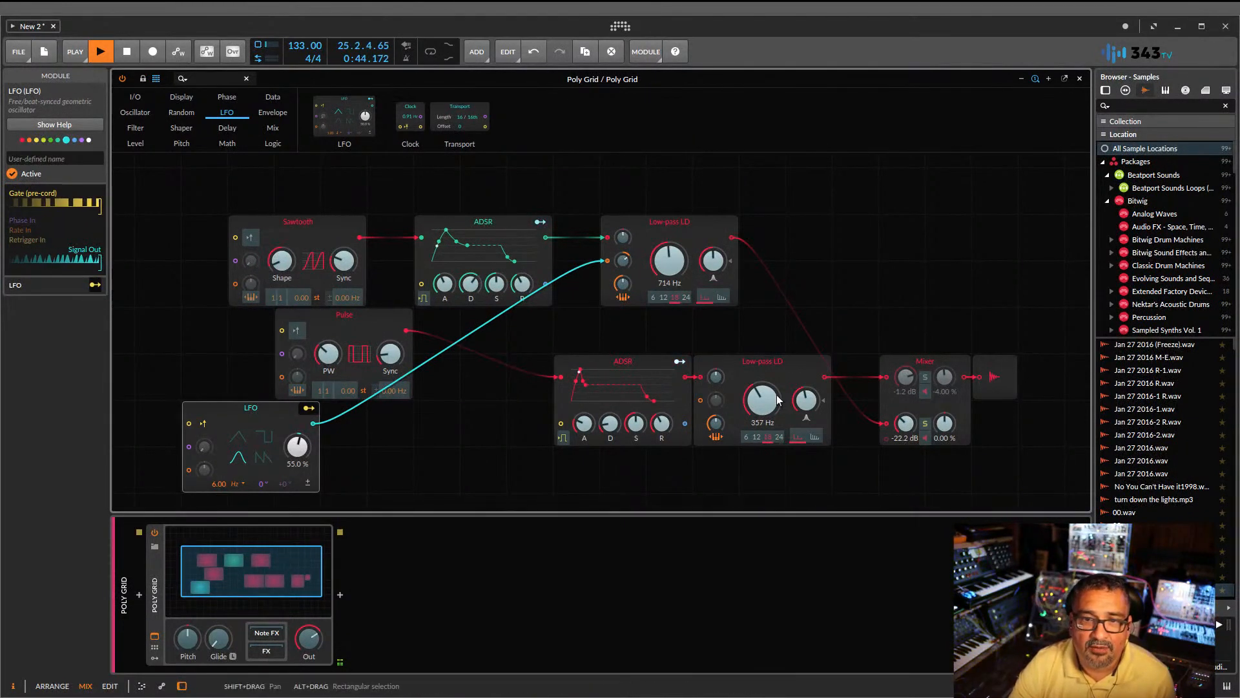
drag(760, 406, 764, 380)
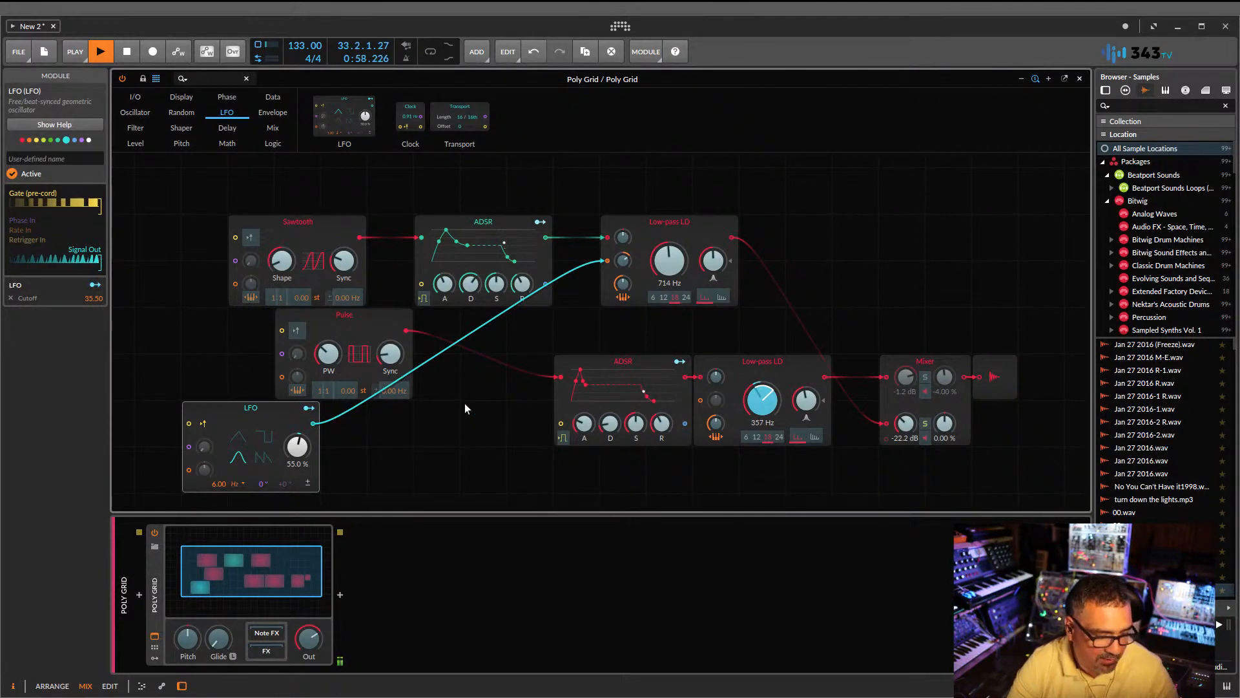
key(ctrl+z)
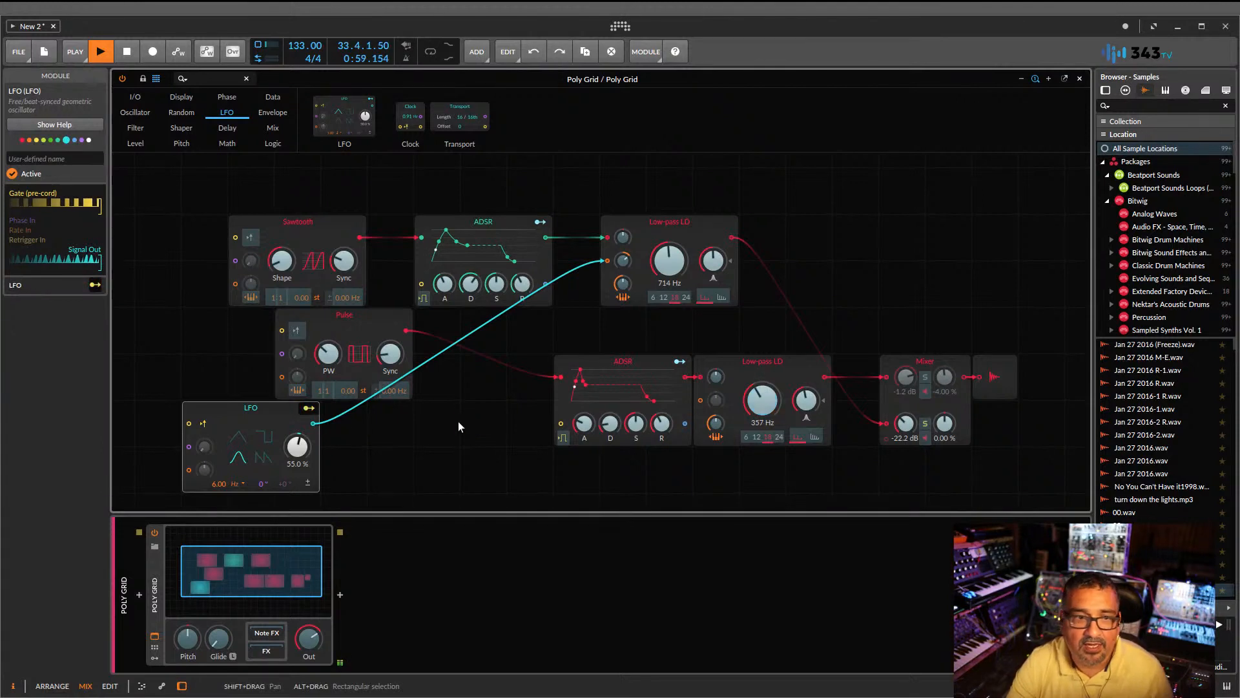
click(309, 408)
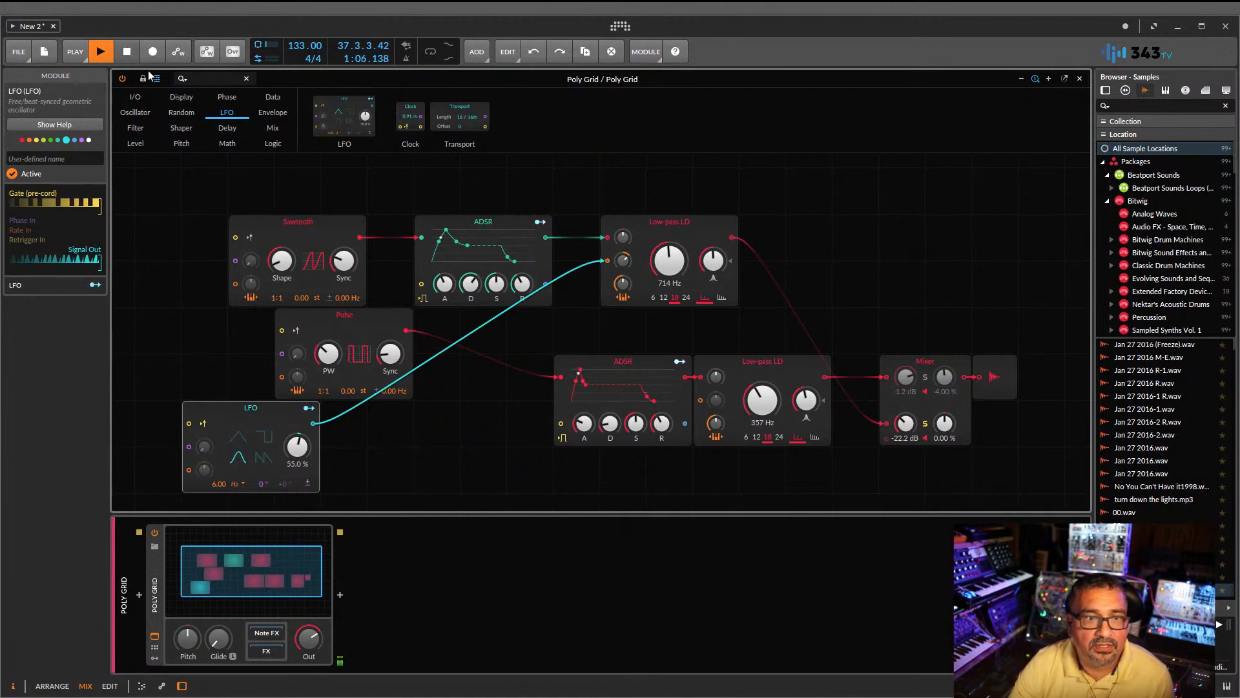
- Stop playback, connect the LFO's output to the Sawtooth's pitch input, and restart playback to hear it
key(space)
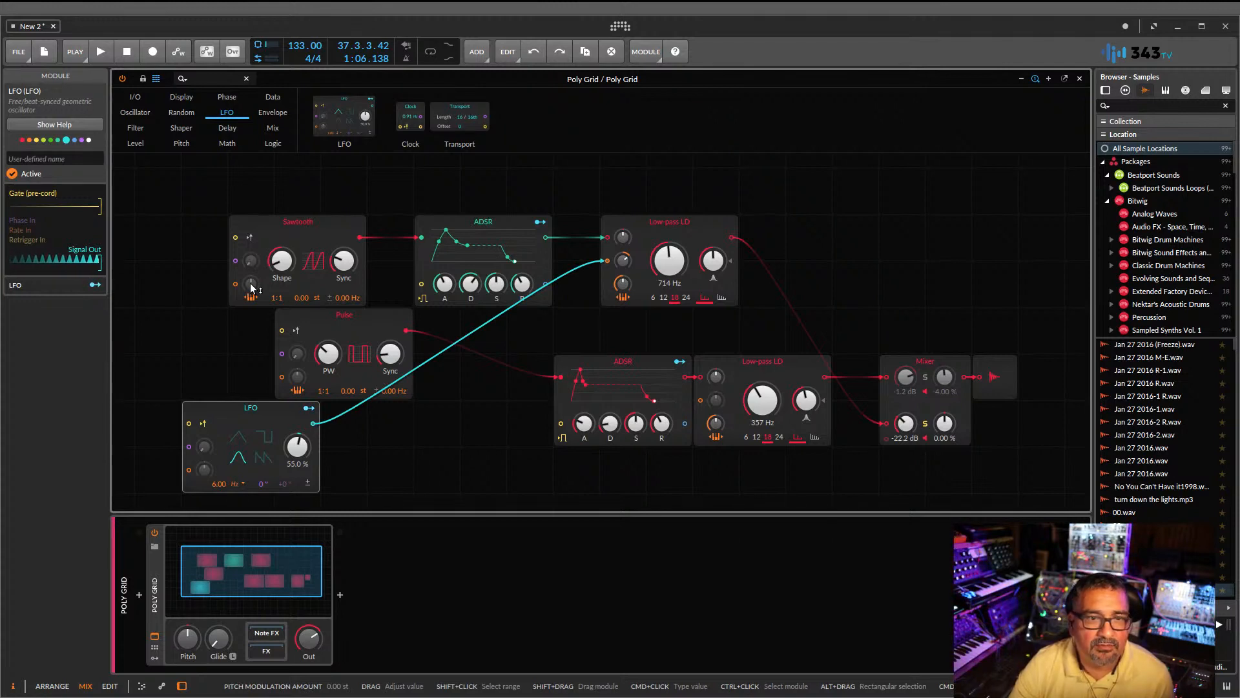
drag(314, 423, 245, 287)
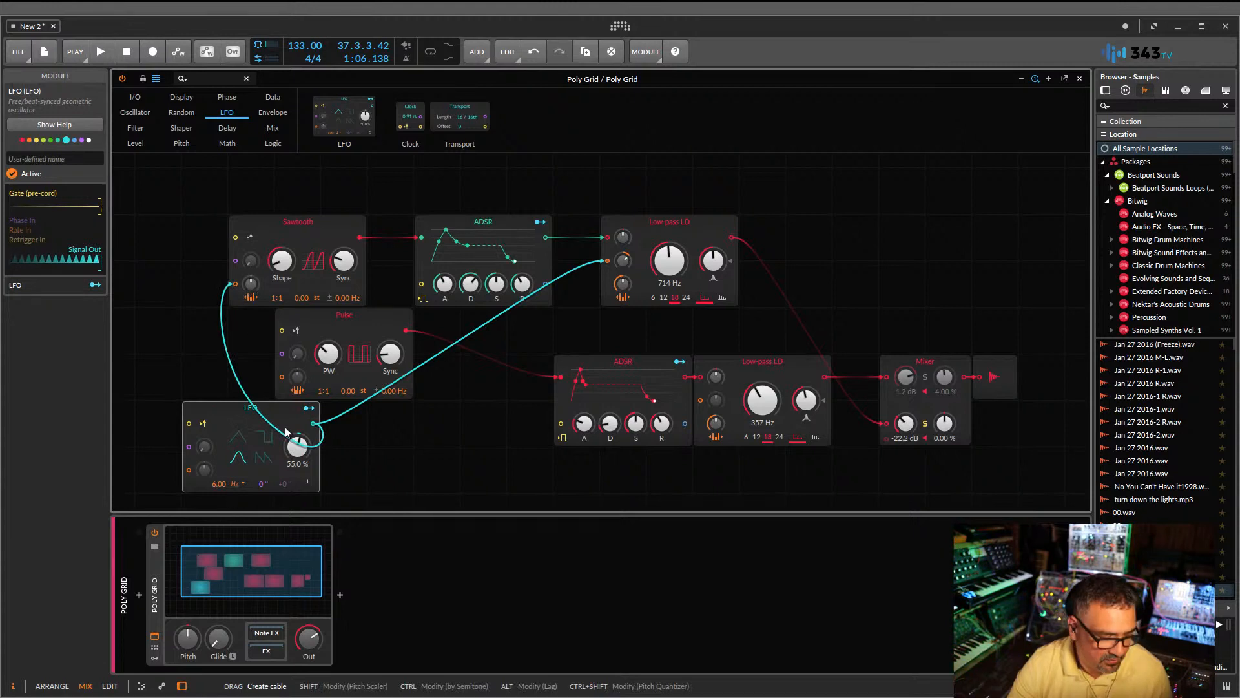
key(space)
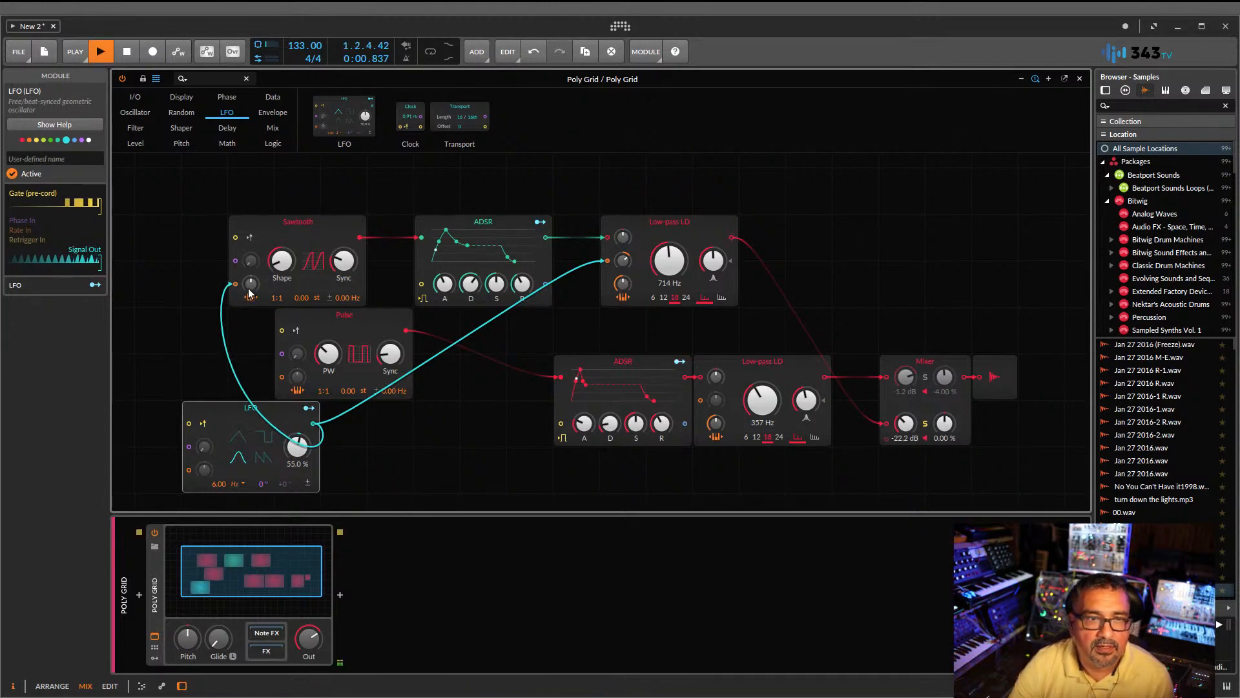
- Reroute the LFO from the Sawtooth's pitch input to its phase input, adjust the phase modulation amount, and stop playback
drag(250, 285, 233, 258)
drag(313, 423, 251, 264)
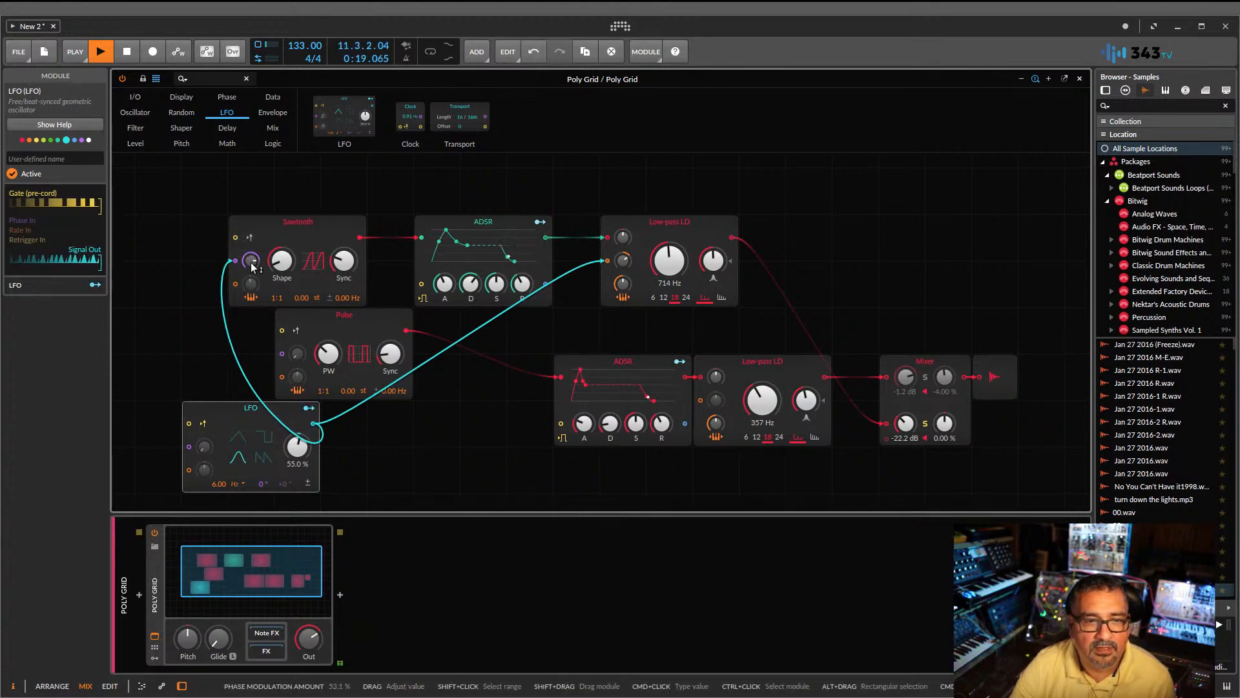
drag(251, 265, 250, 266)
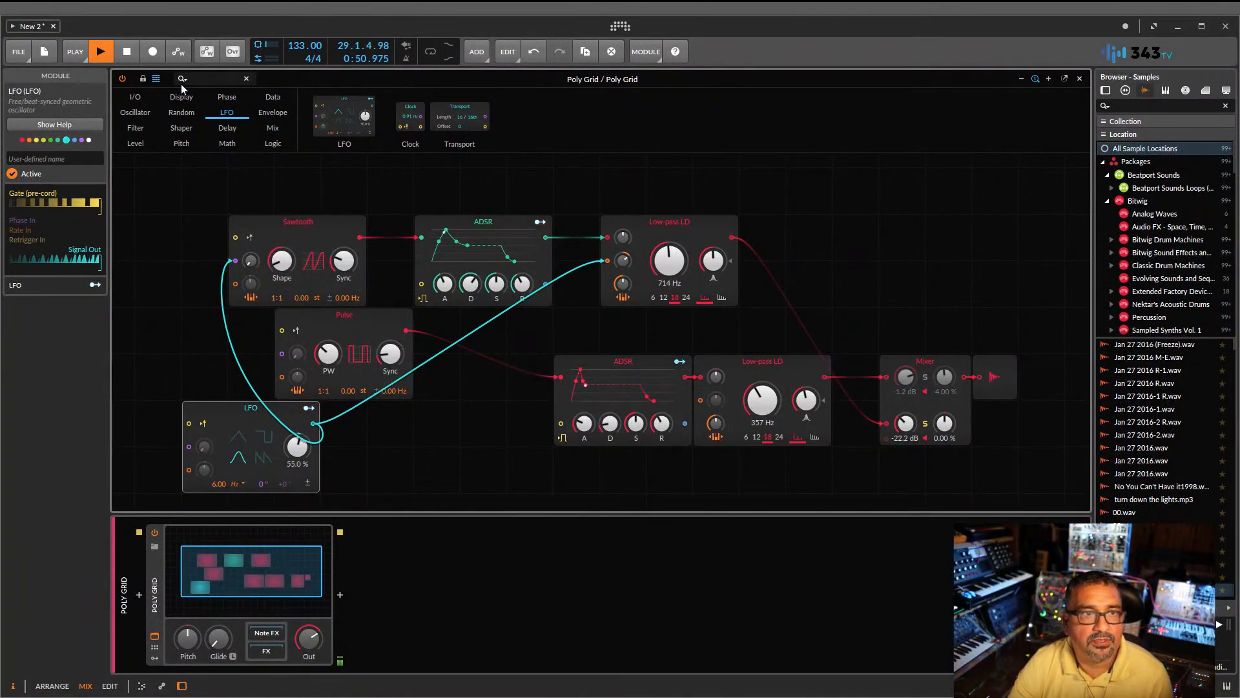
key(space)
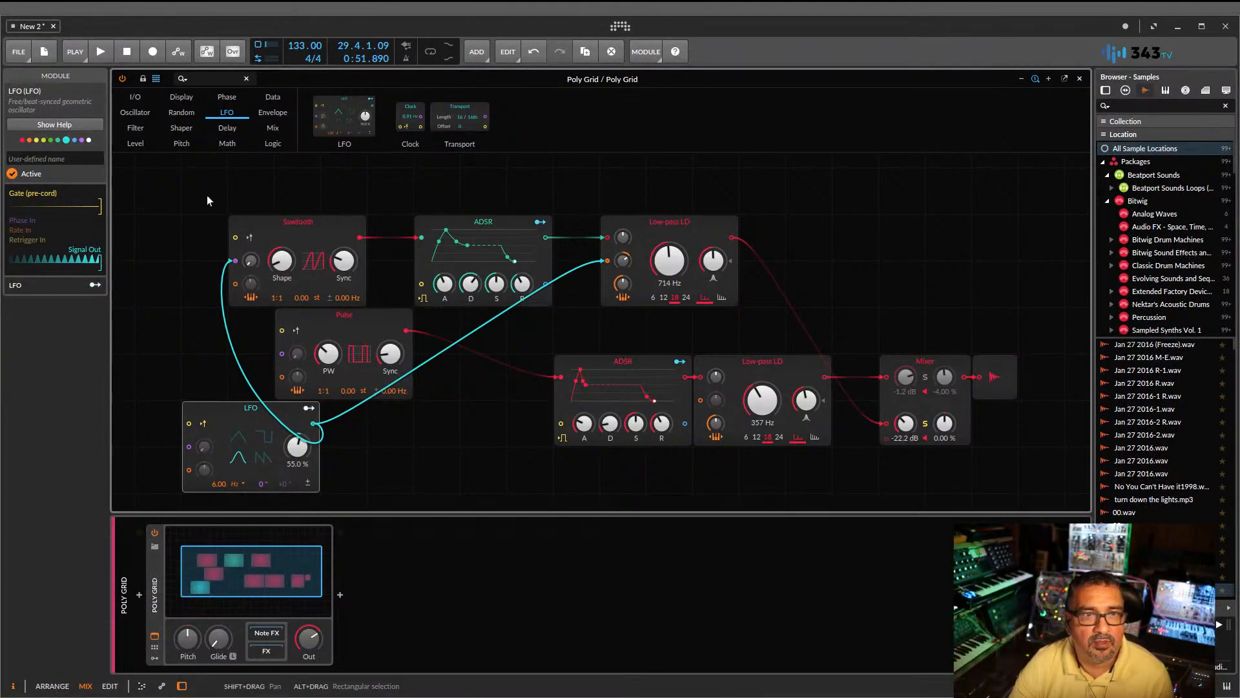
- Try a Noise module in the empty area to the right of the LFO, and delete it
click(183, 114)
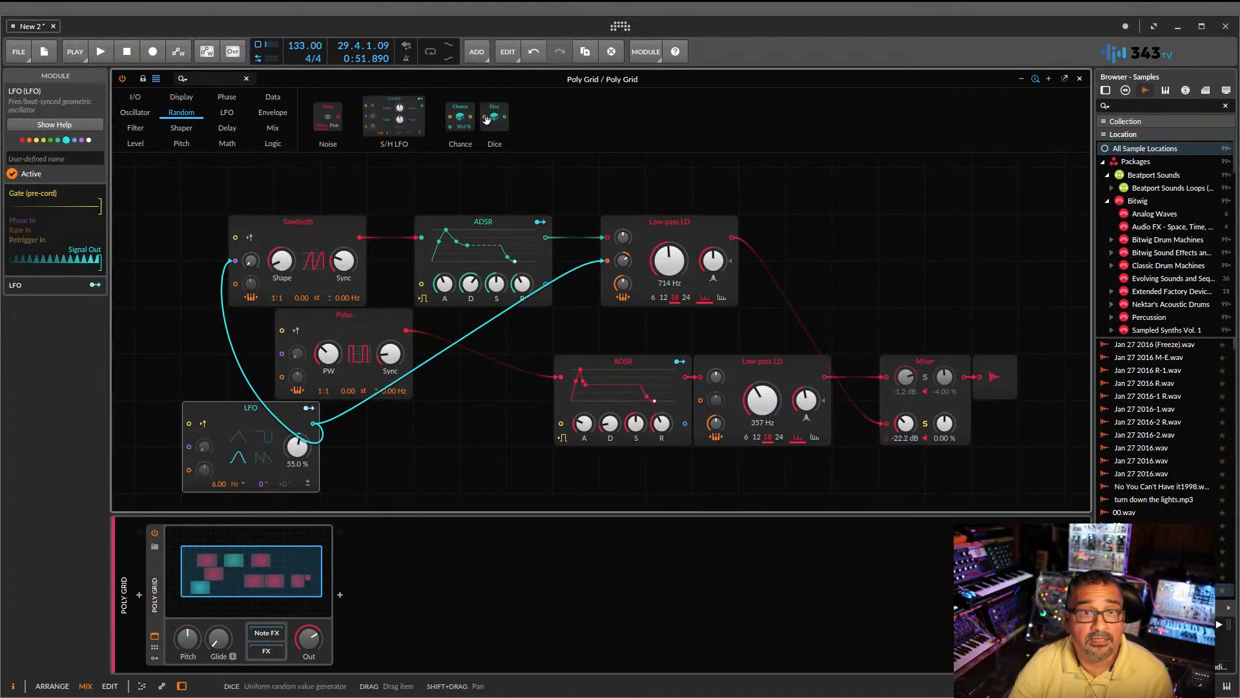
click(326, 115)
drag(326, 115, 464, 470)
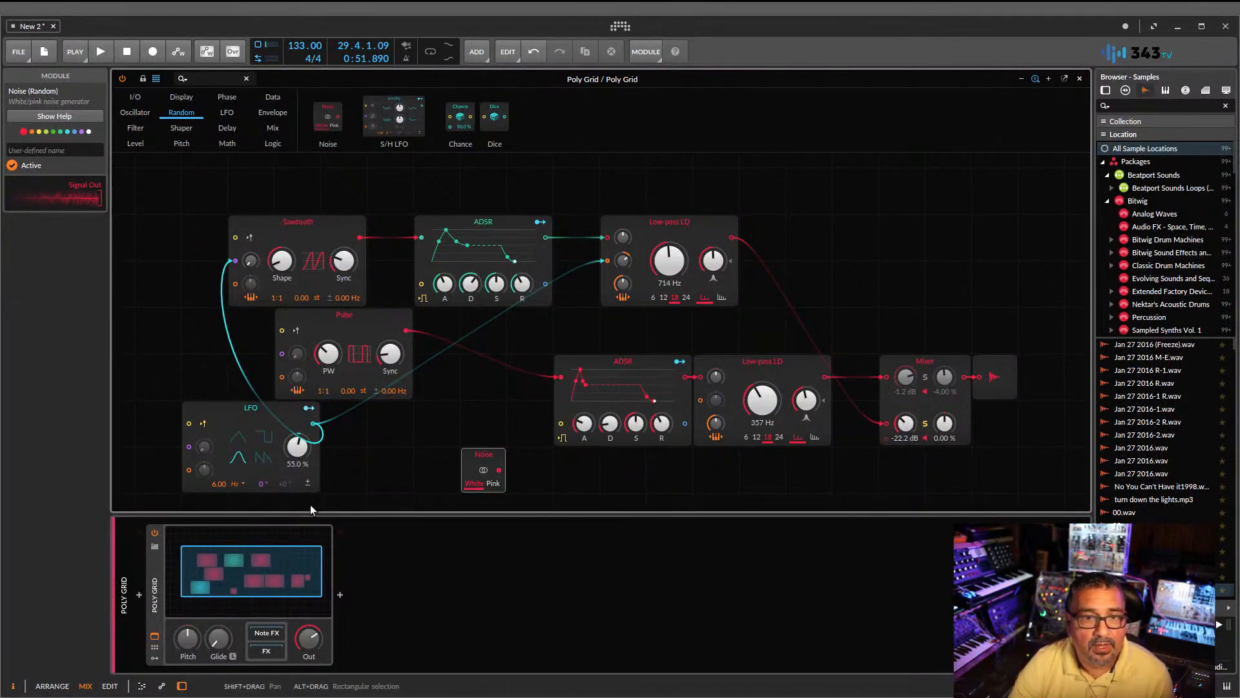
click(481, 453)
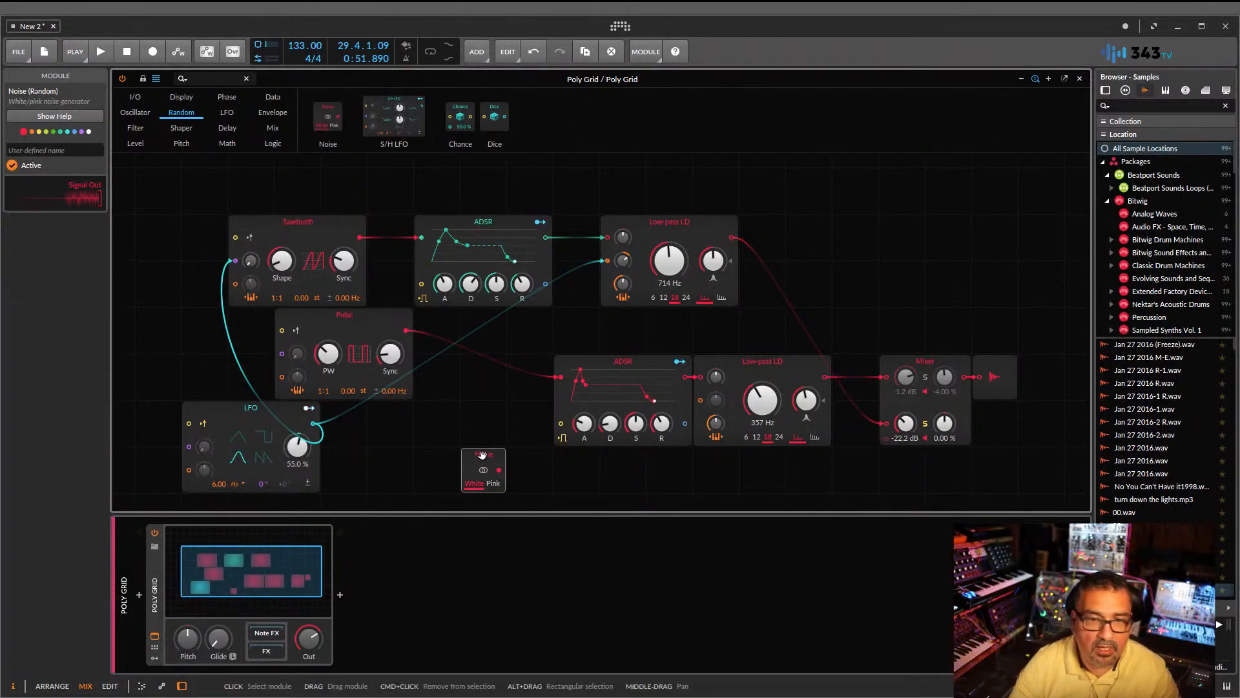
key(Delete)
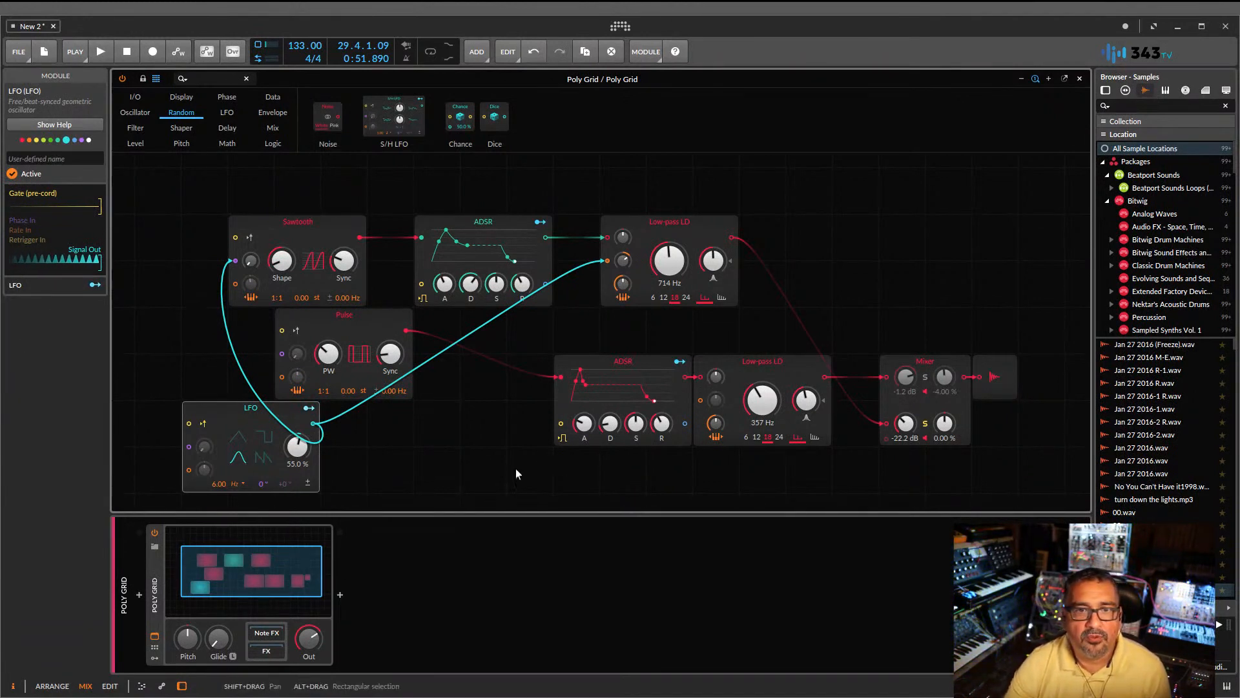
- Set the Poly Grid device's voices to 32
click(675, 224)
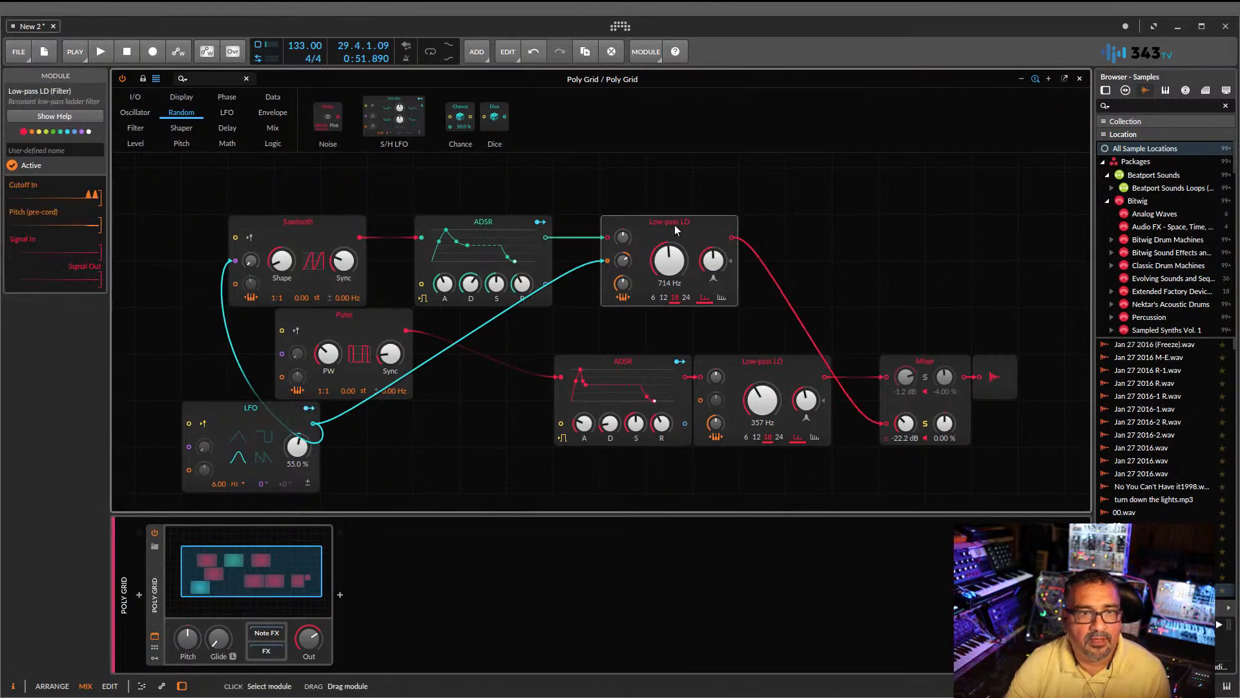
click(317, 220)
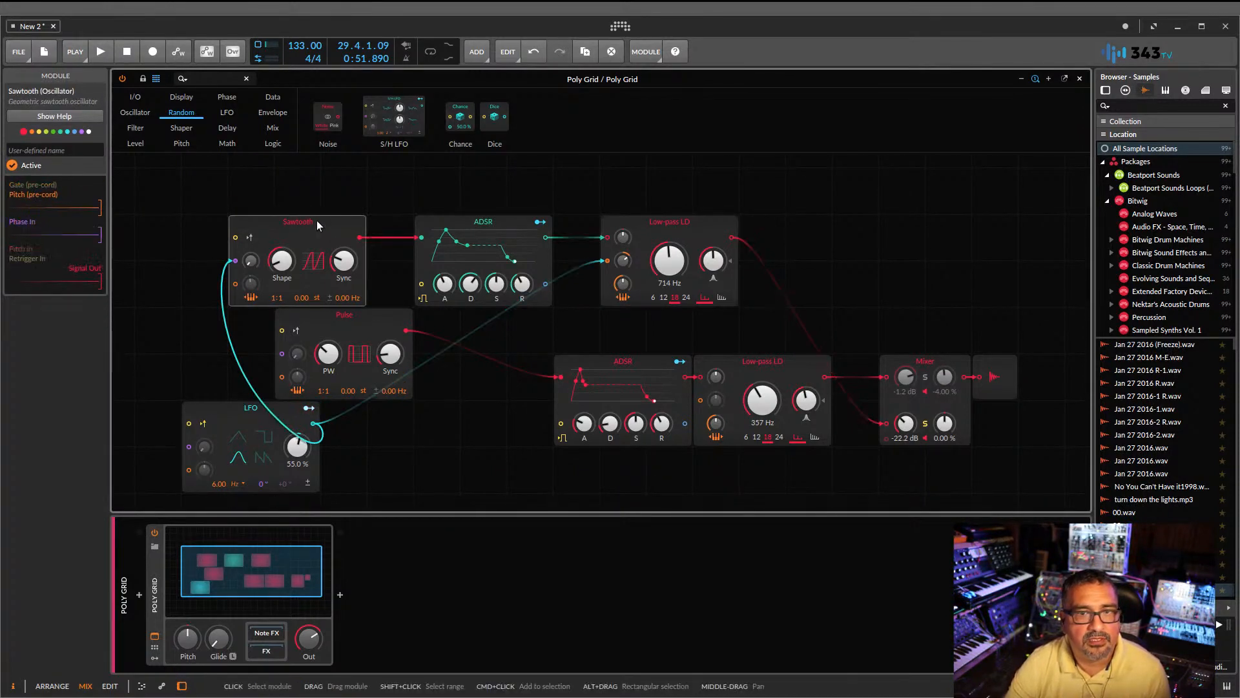
click(798, 188)
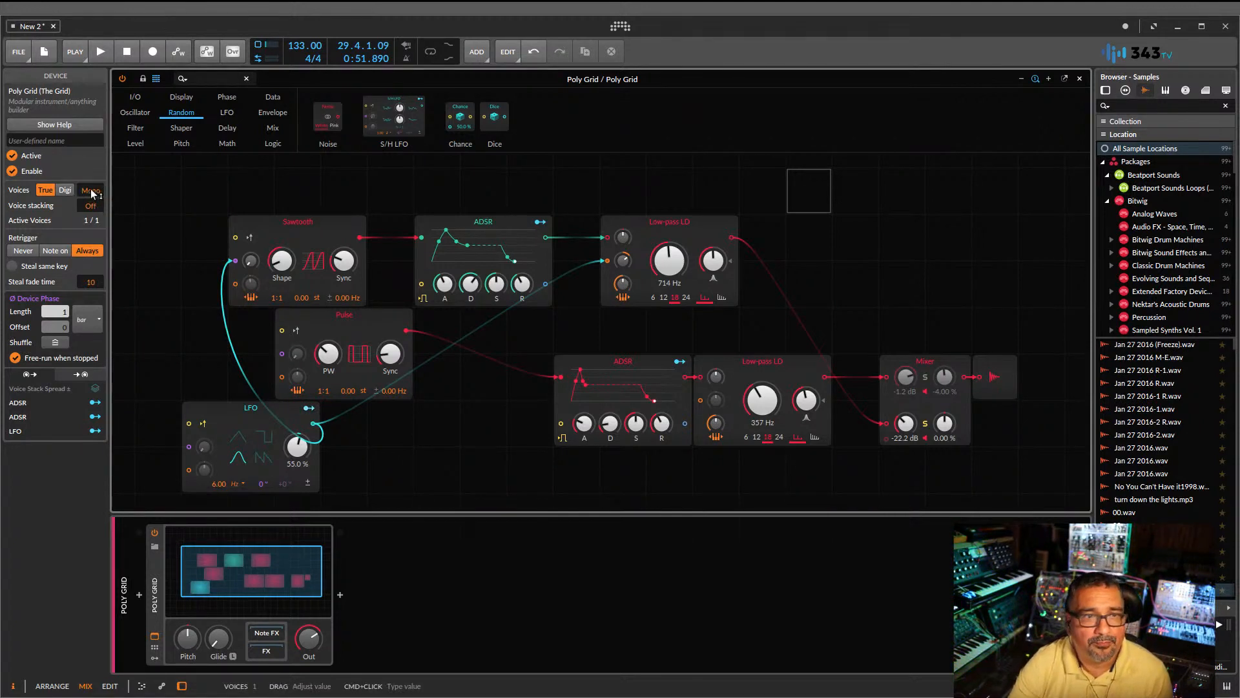
drag(91, 191, 96, 149)
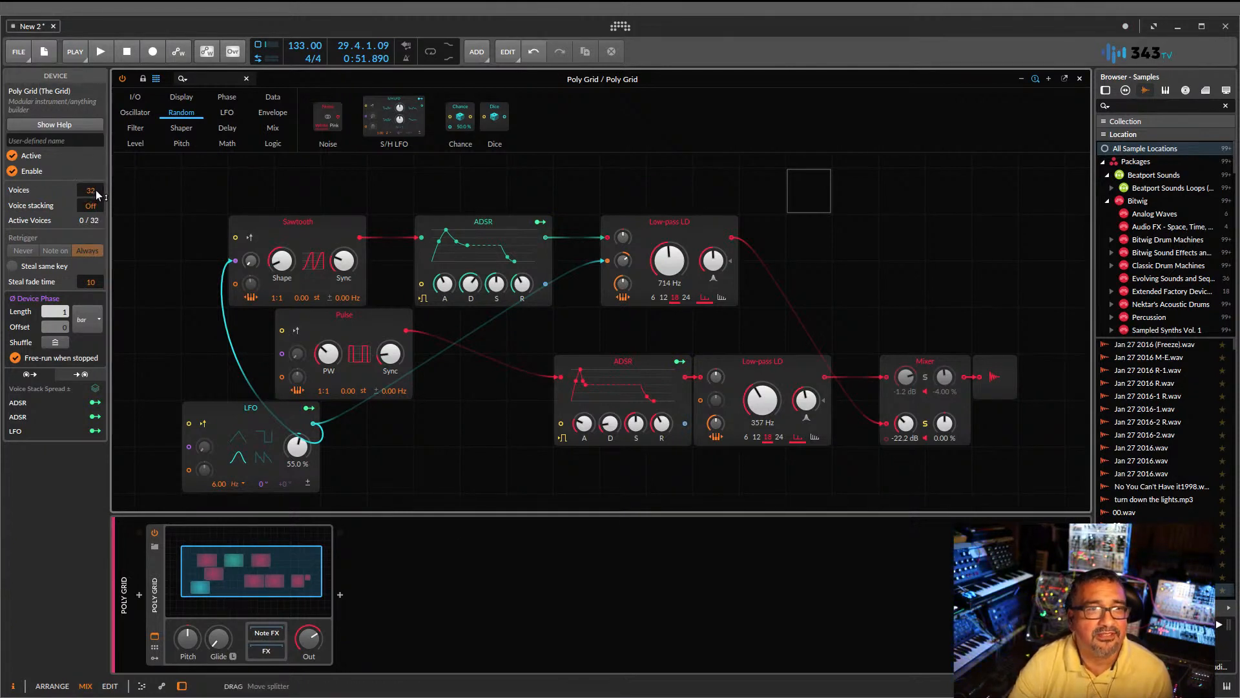
- Set the Poly Grid device's voices to 34 and select the upper Low-pass LD filter
drag(91, 189, 89, 155)
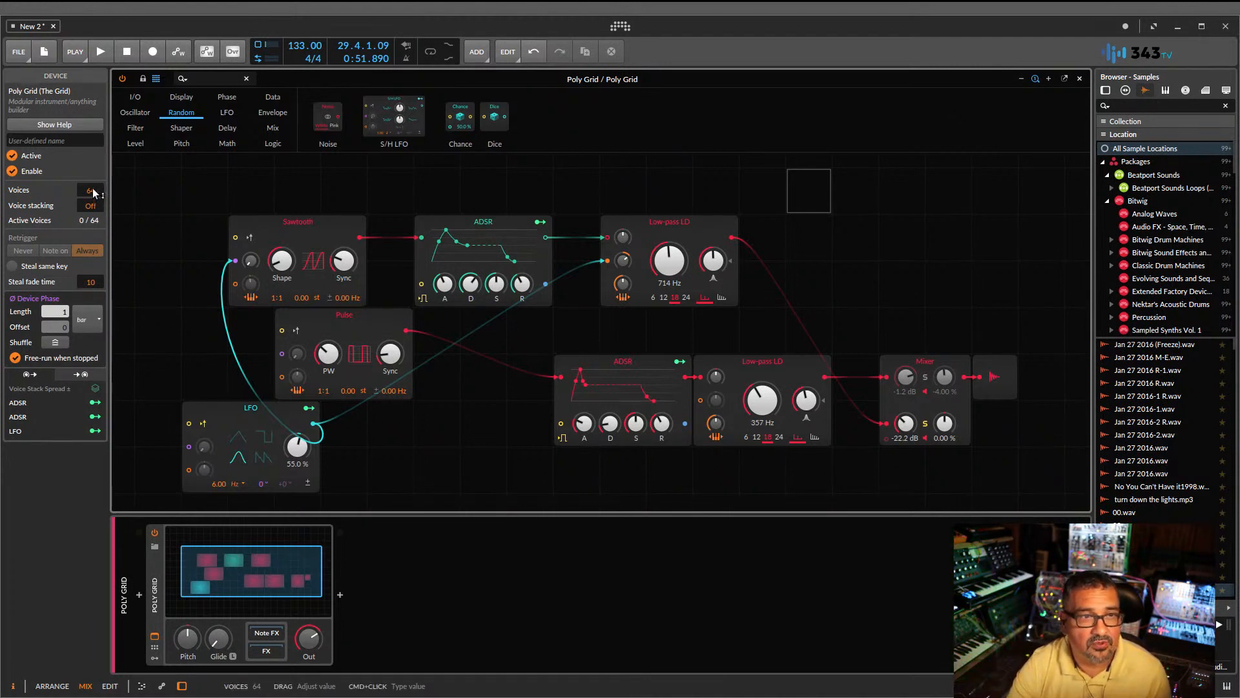
mouse_move(93, 191)
mouse_down()
mouse_move(56, 224)
mouse_move(95, 194)
mouse_up()
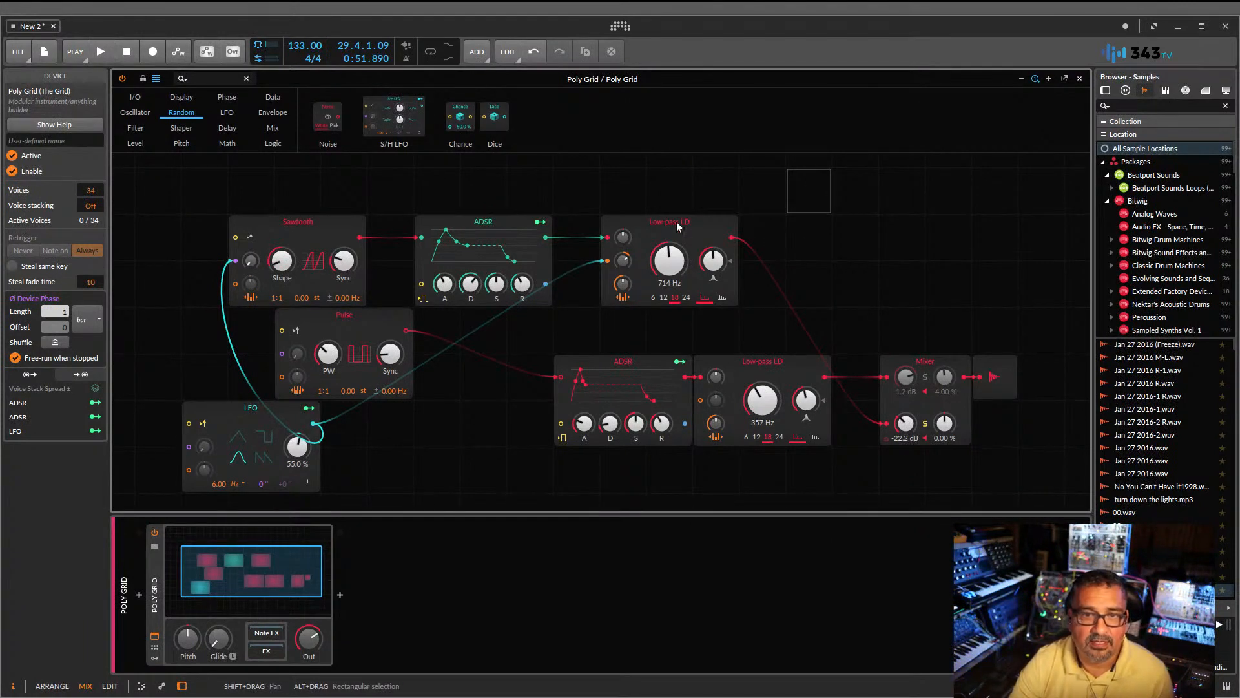
click(704, 224)
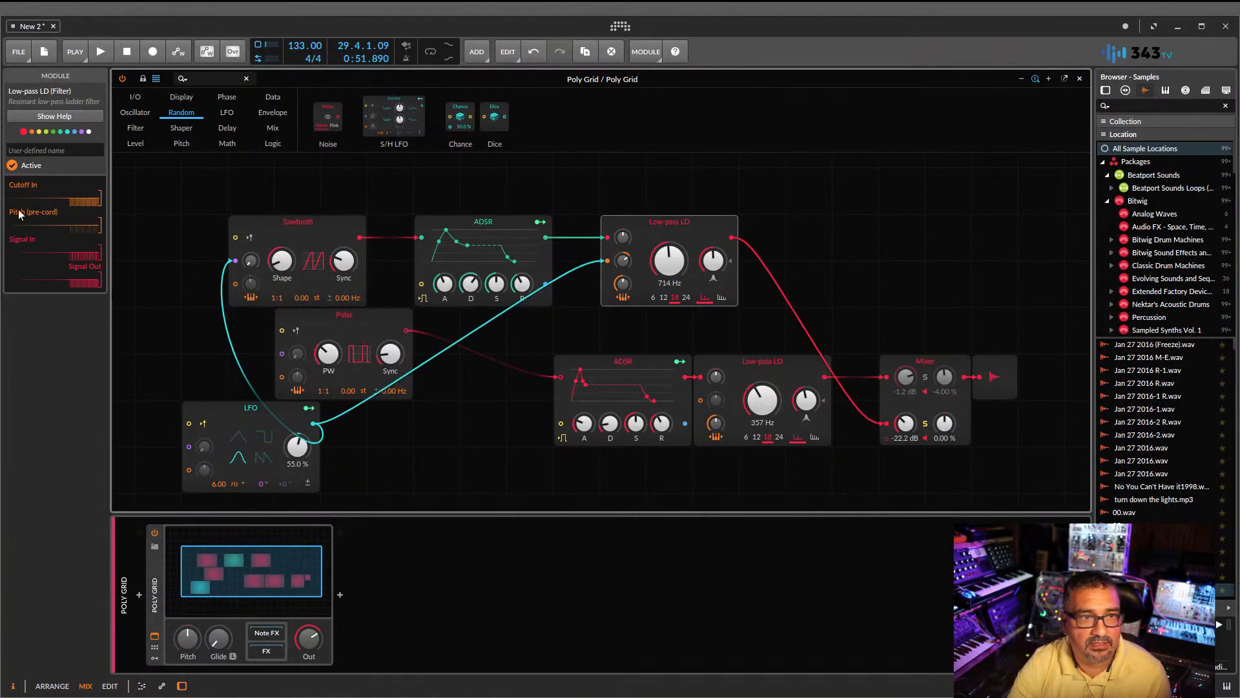
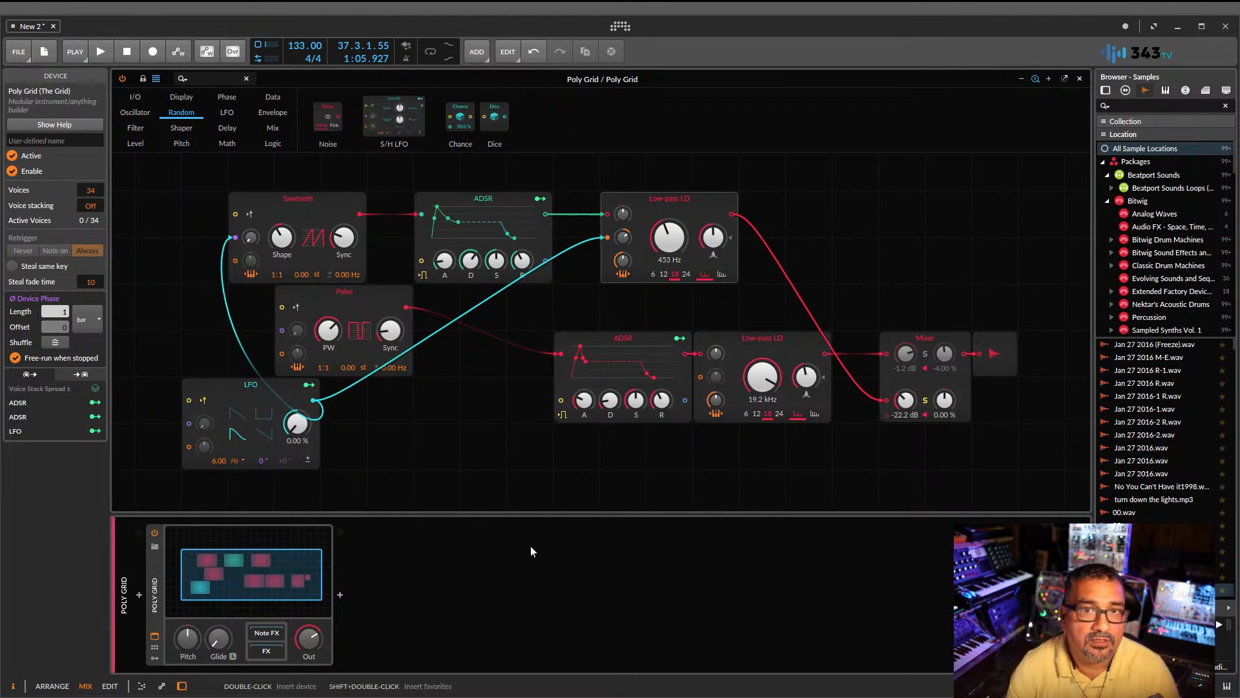
- Close the Grid editor and add a new instrument track with a Poly Grid device after the existing Poly Grid track
click(1078, 80)
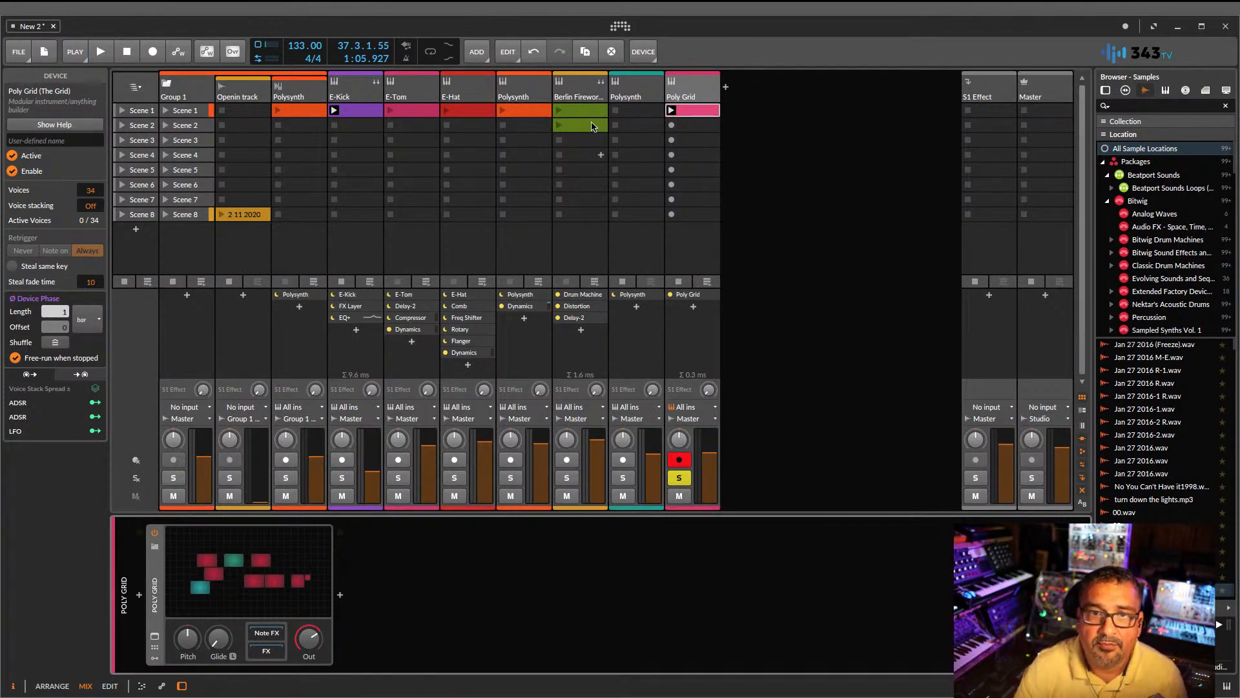
click(738, 114)
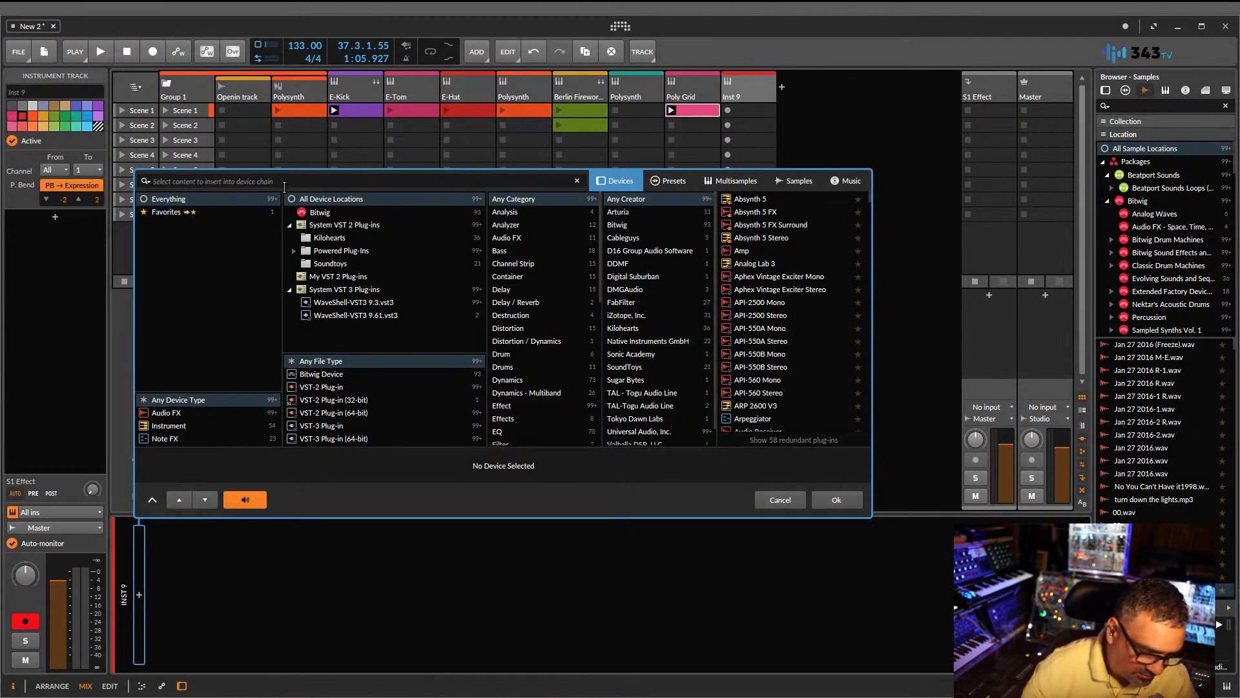
text(POL)
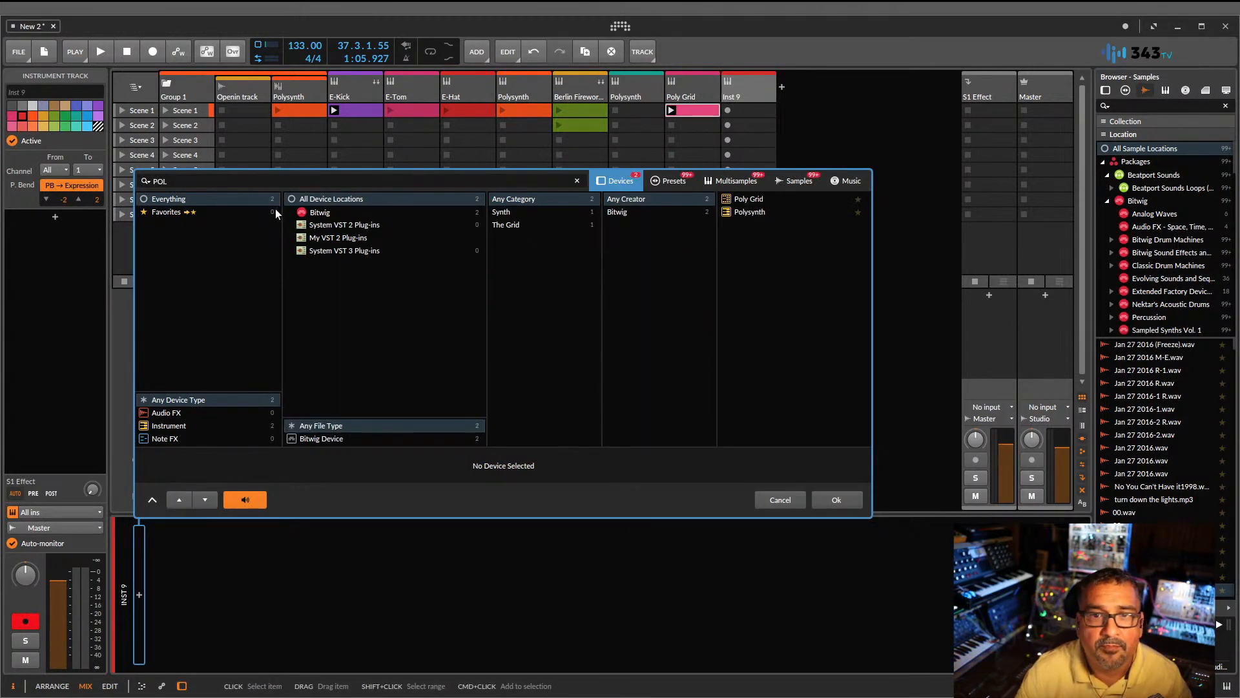
click(754, 201)
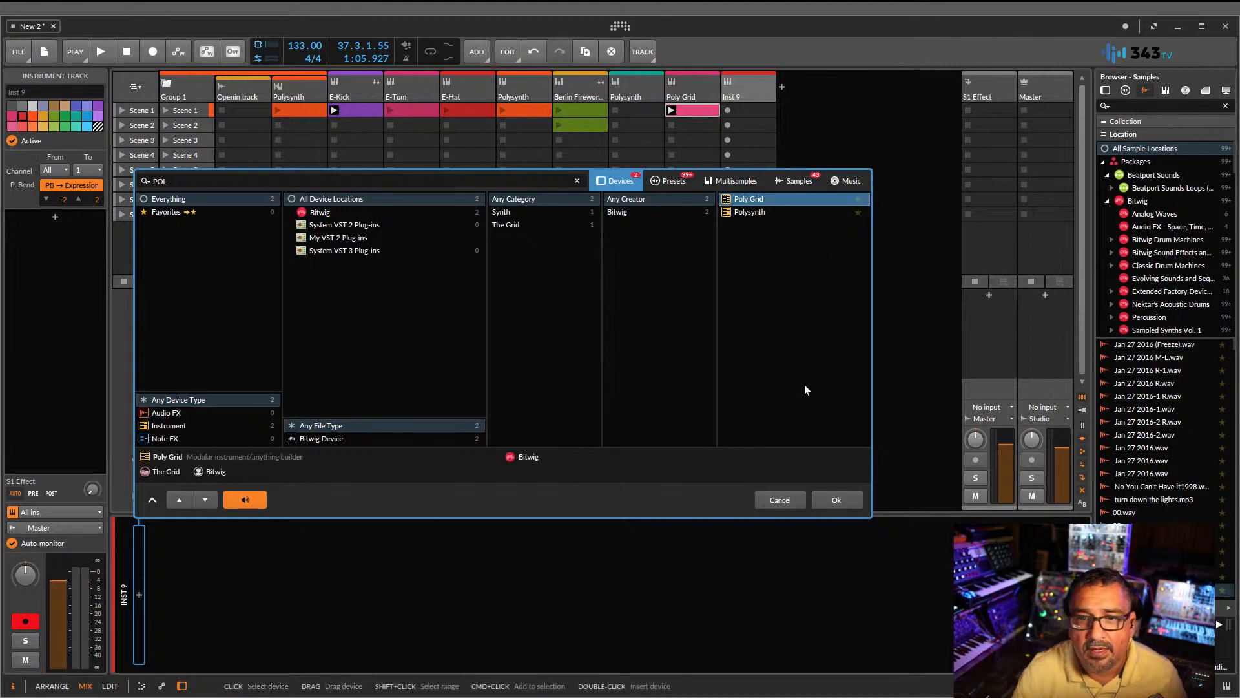
click(834, 500)
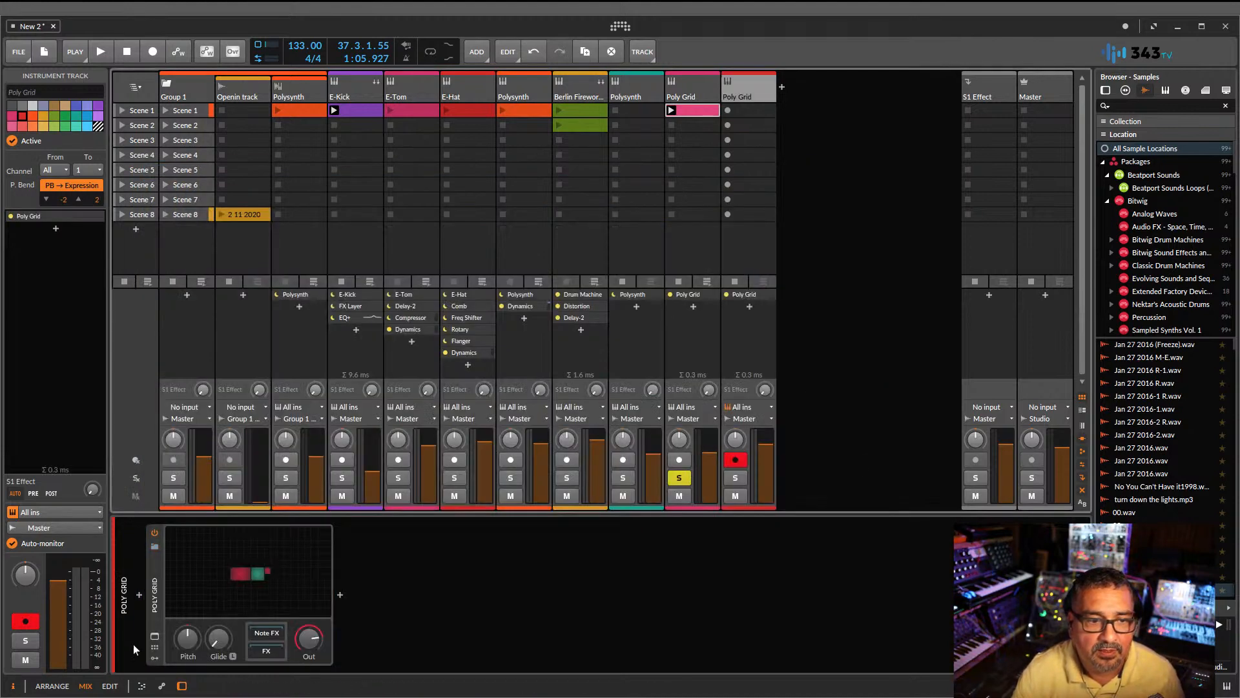
- Open the new Poly Grid's editor and insert an Oscilloscope between the AR envelope and the audio output
click(155, 636)
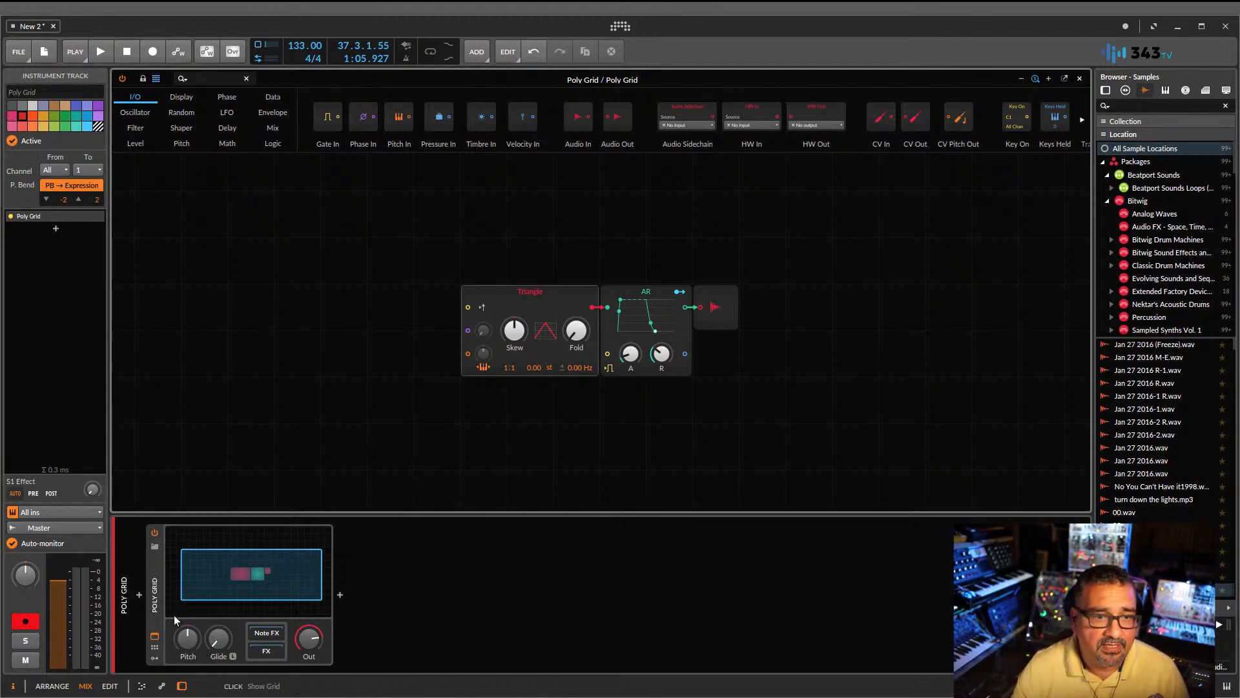
click(154, 639)
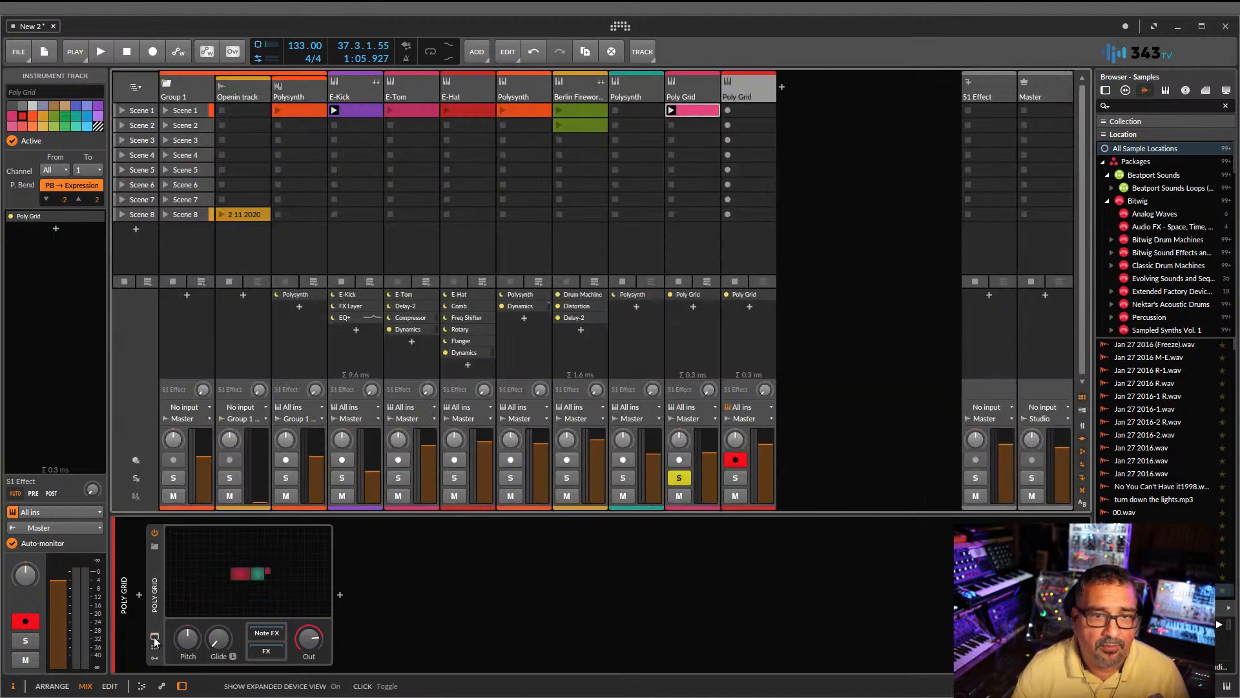
click(155, 640)
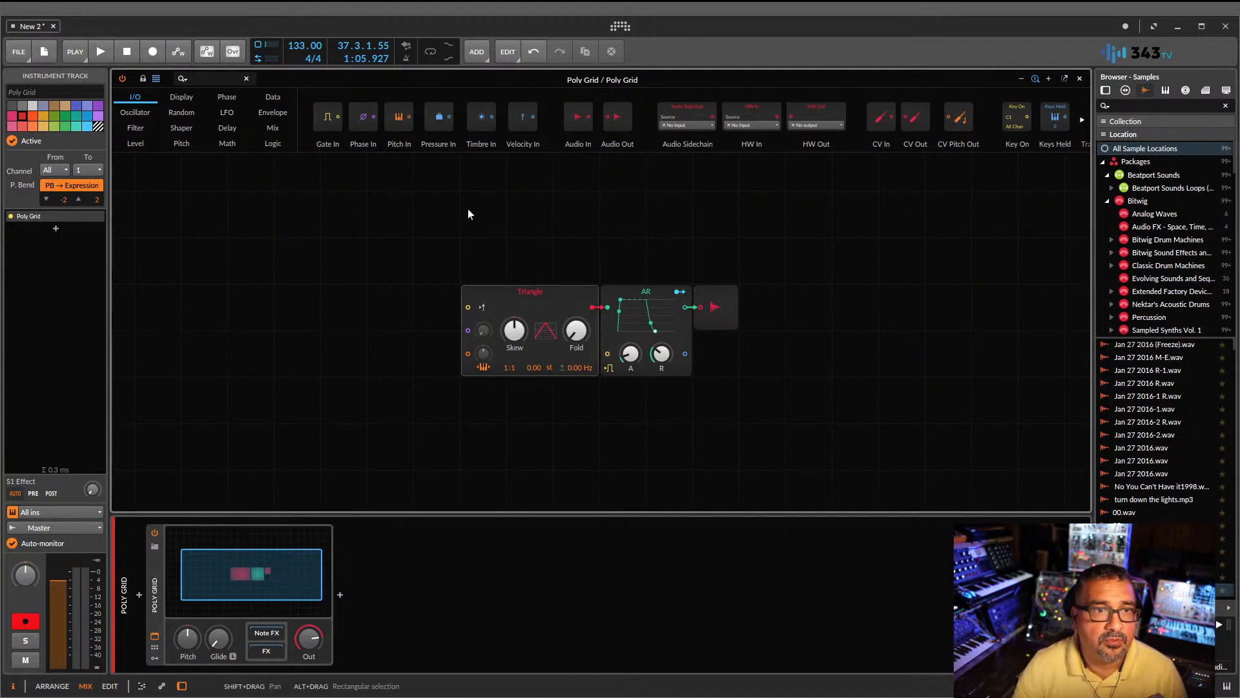
click(139, 111)
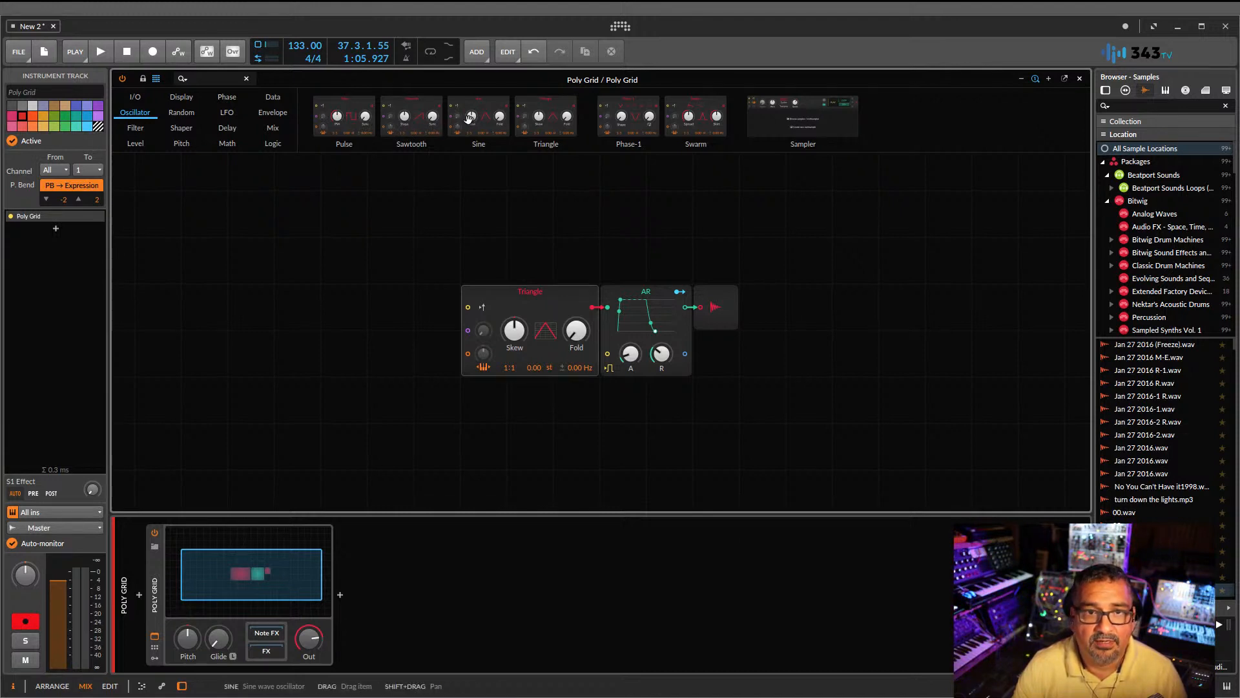
click(135, 127)
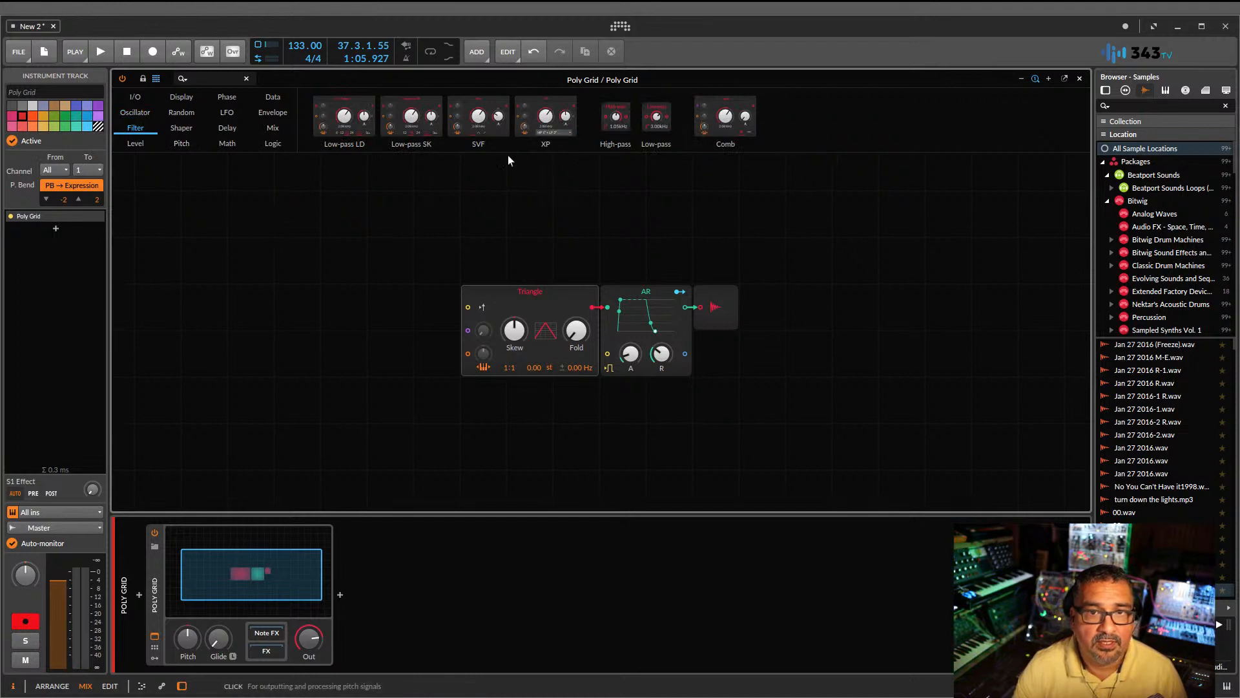
click(136, 144)
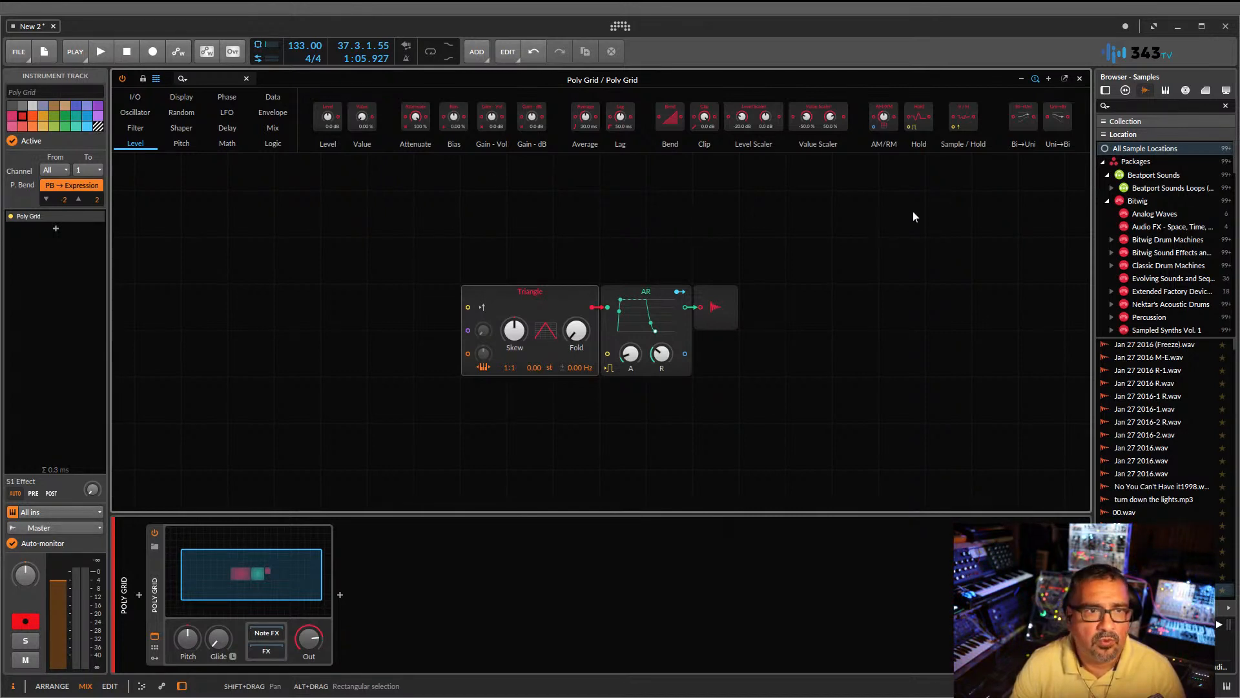
click(181, 98)
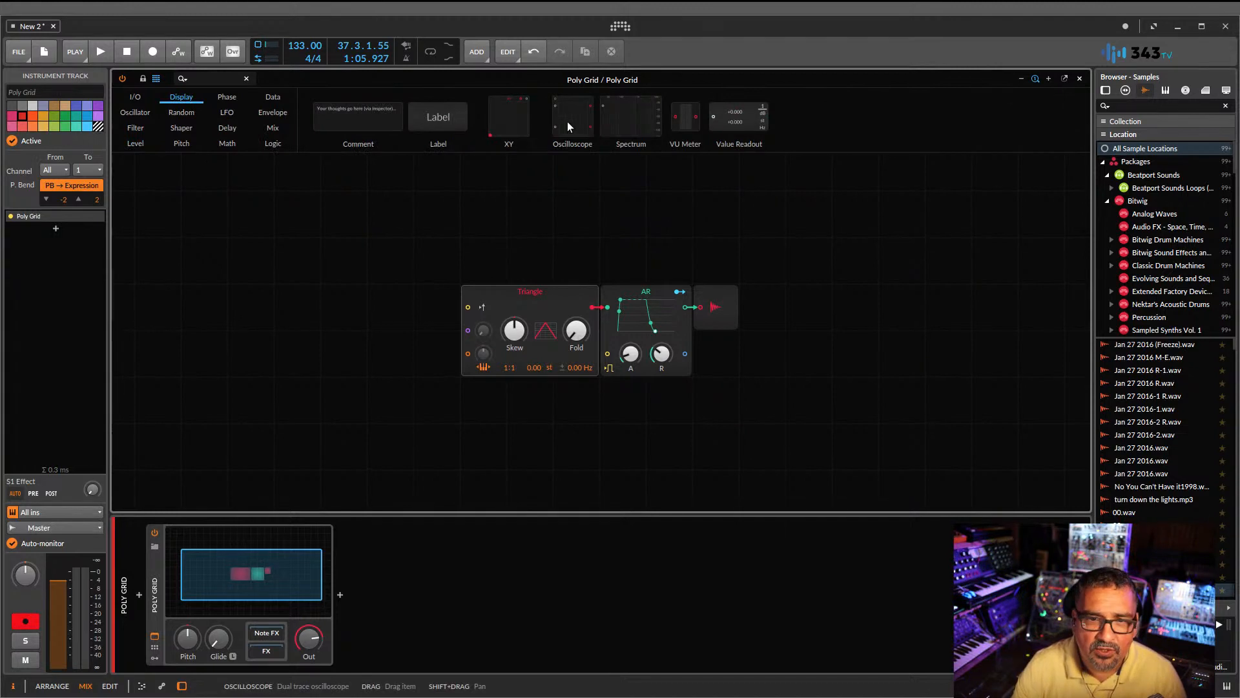
drag(567, 122, 705, 315)
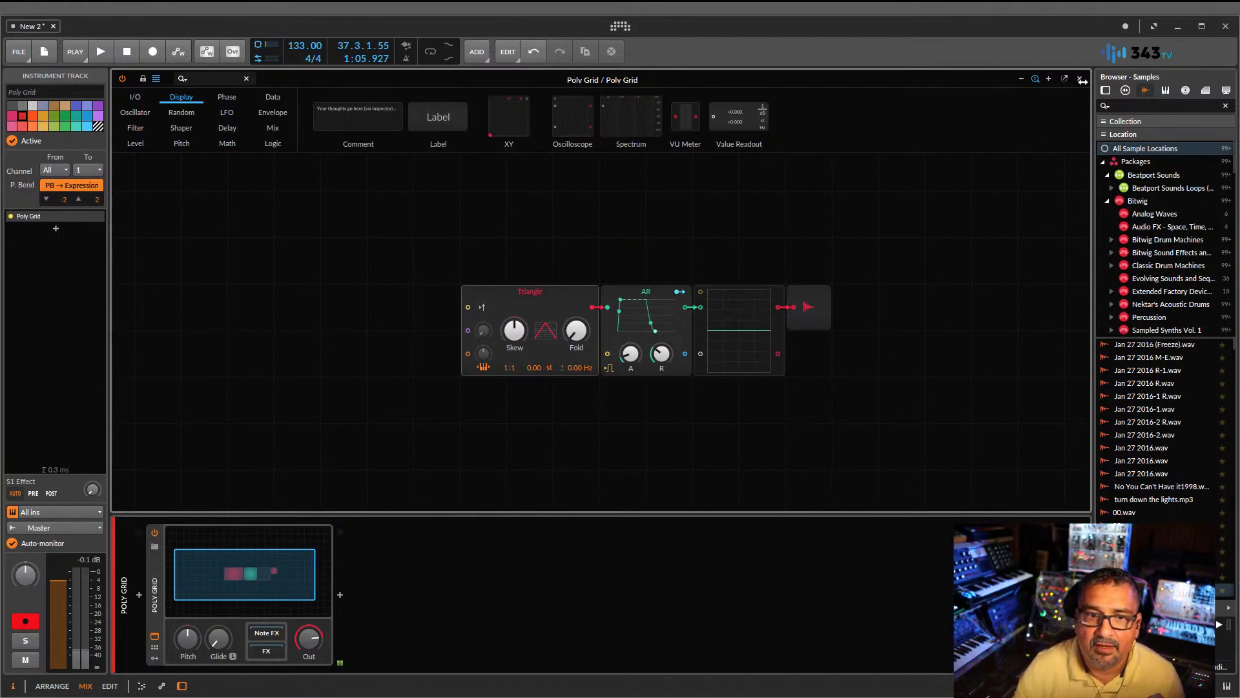
- Close the Grid editor, solo the new Poly Grid track and unsolo the earlier Poly Grid track
click(1079, 78)
click(736, 477)
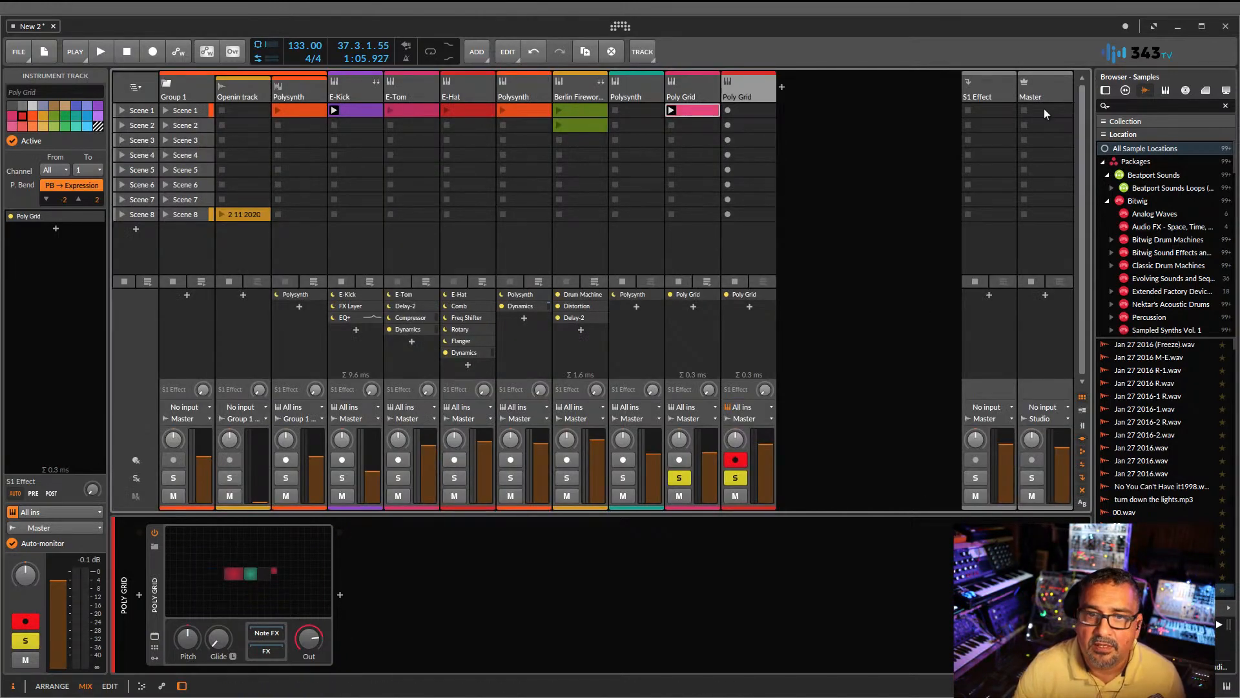
click(678, 478)
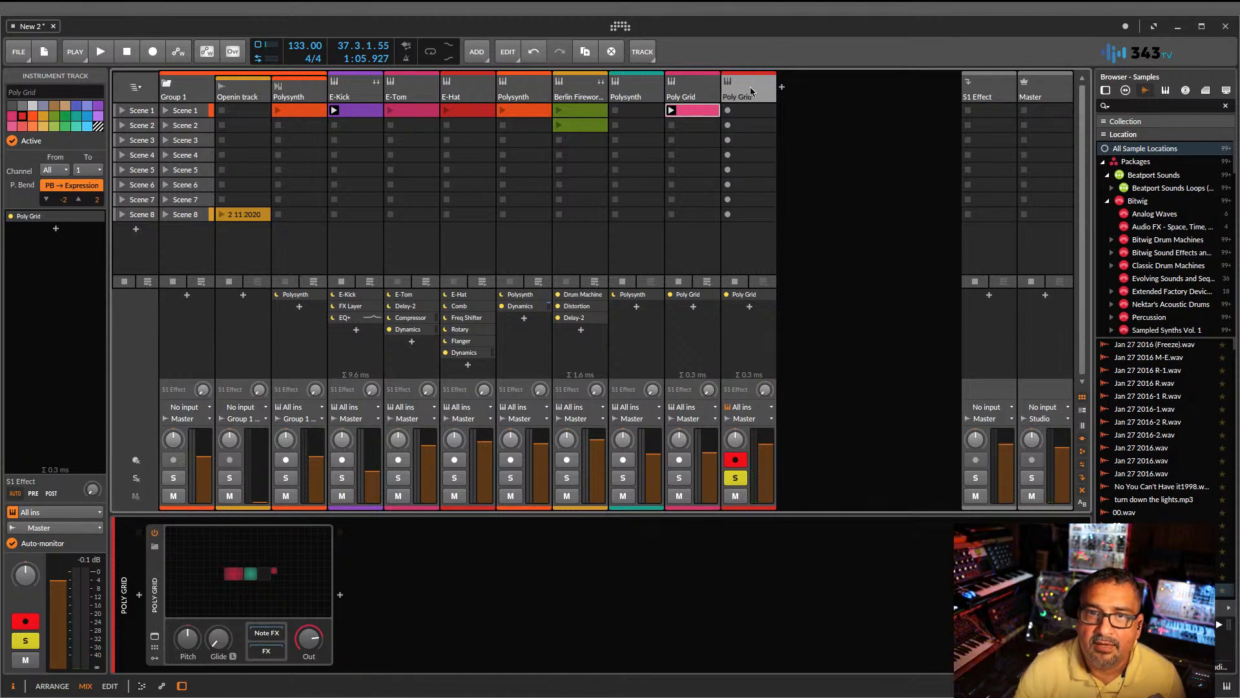
- Reopen the new Poly Grid's editor and vary the Triangle's Skew while playing notes to watch the Oscilloscope
click(233, 598)
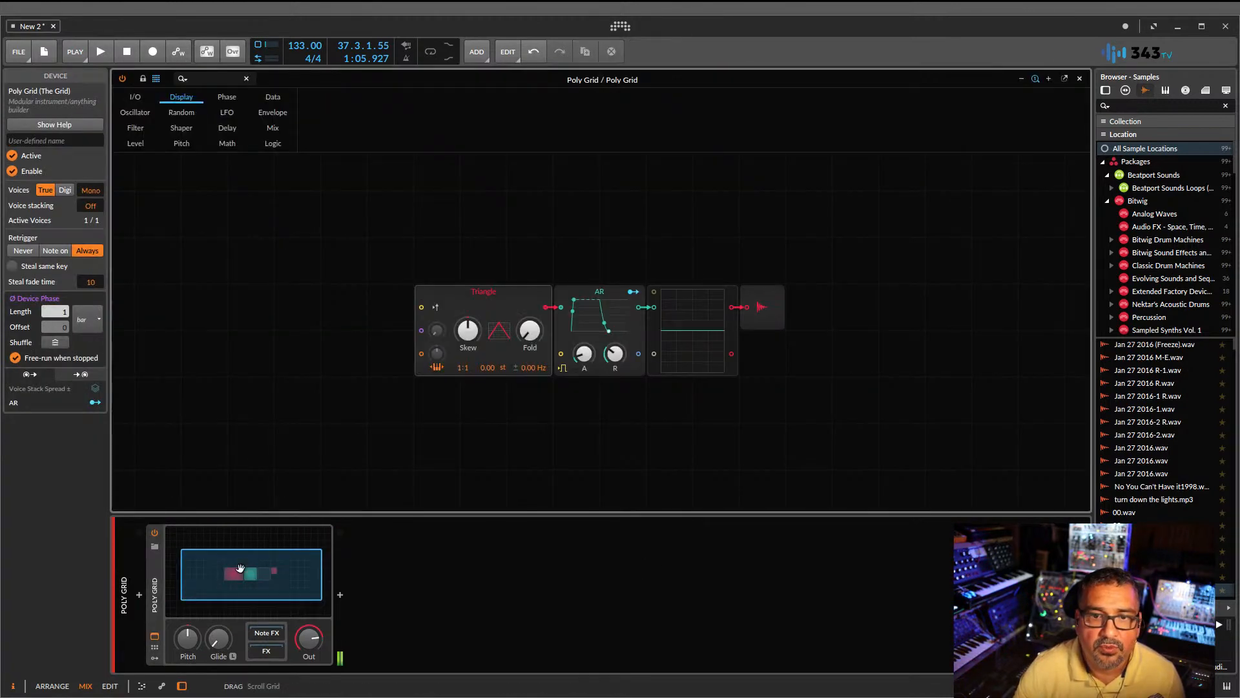
double_click(274, 569)
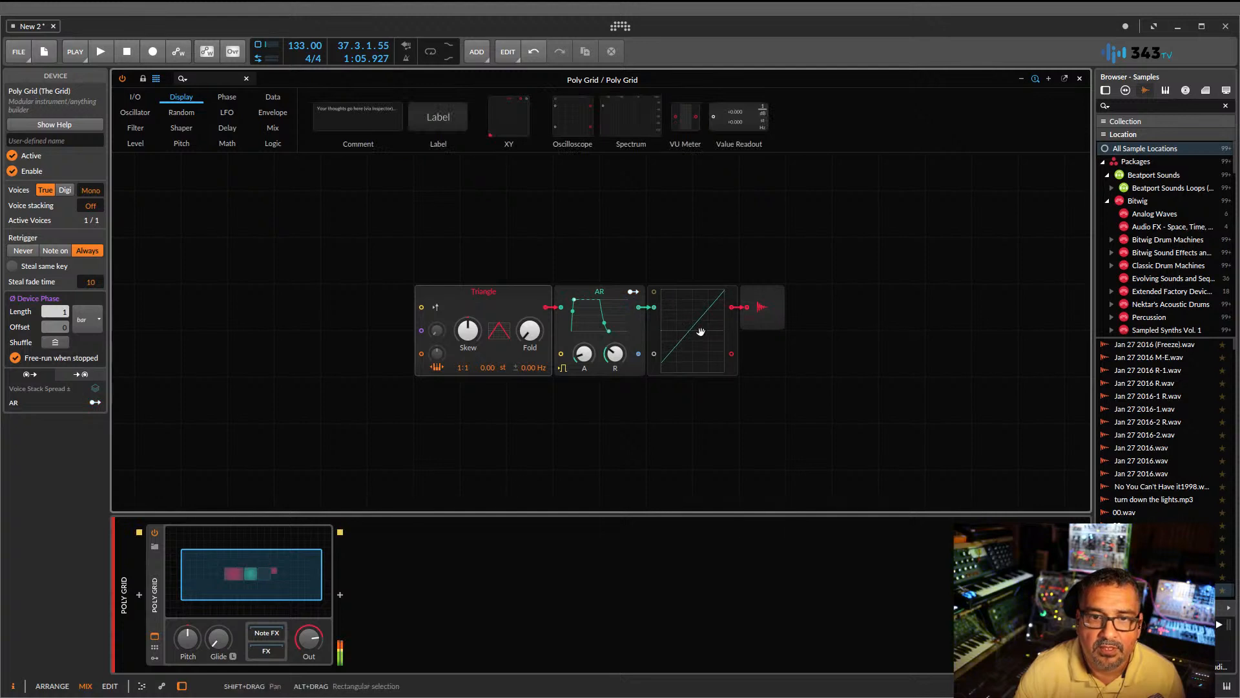
mouse_move(466, 332)
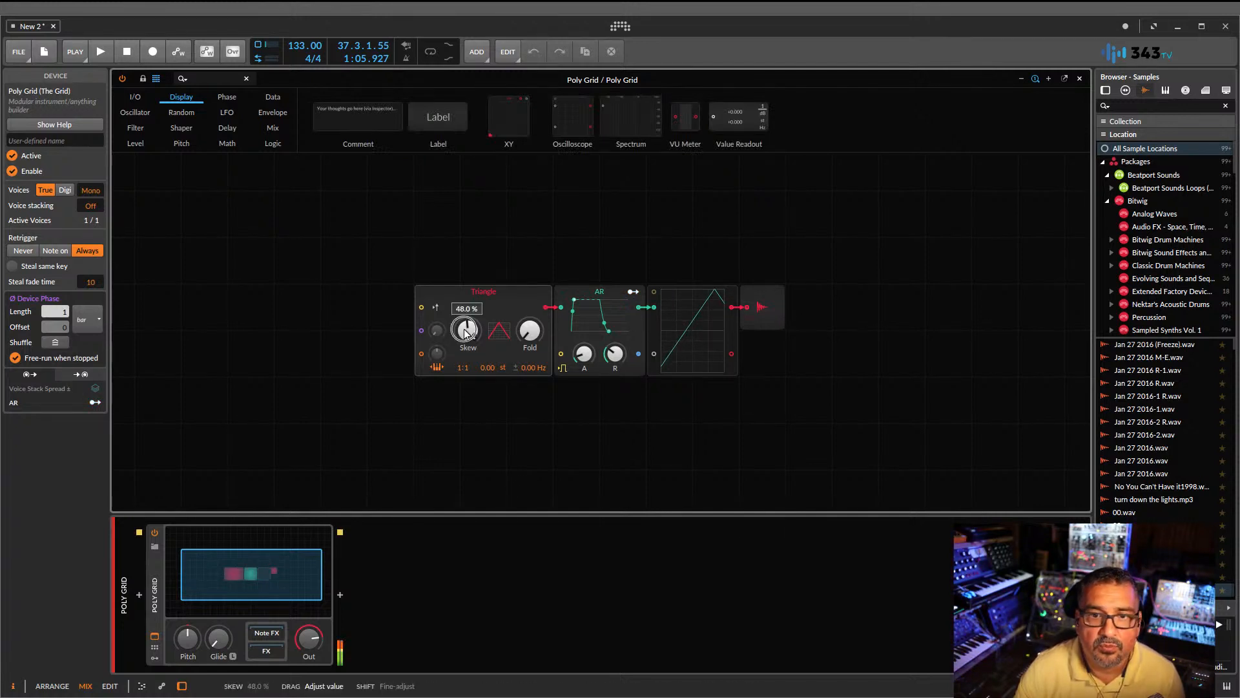
drag(465, 333, 465, 272)
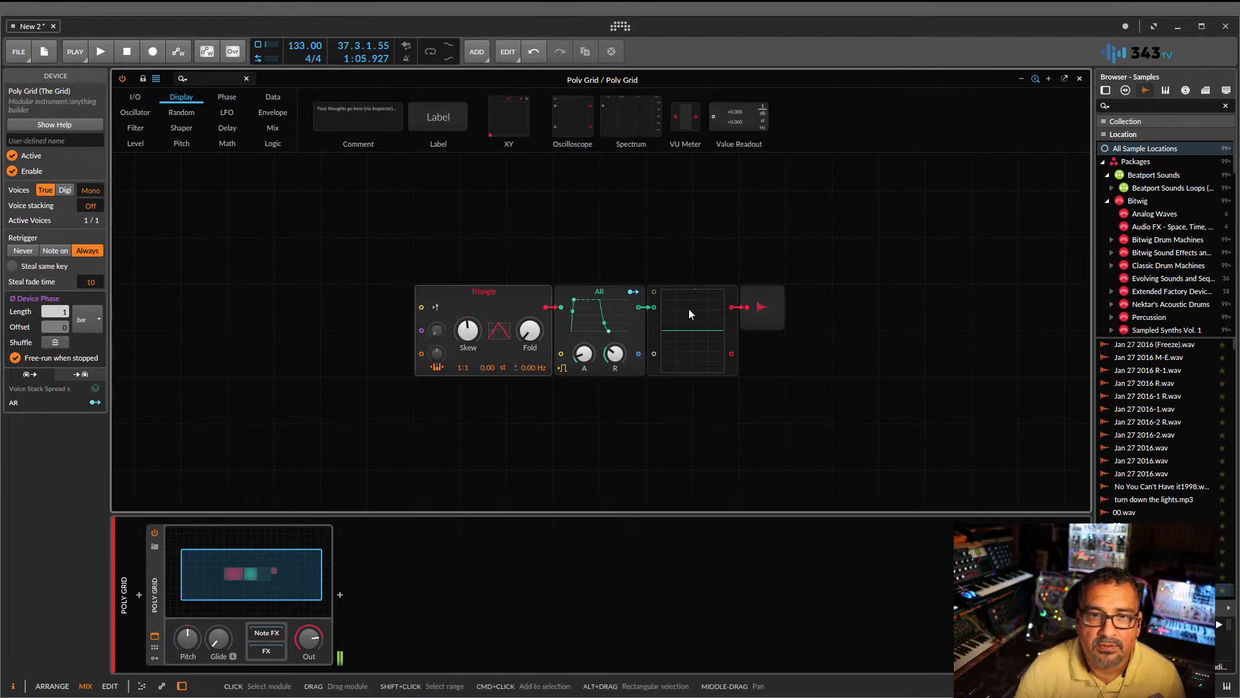
- Enlarge the Oscilloscope in width and height, and raise the Triangle's Skew and Fold to reshape the waveform
drag(738, 288, 873, 249)
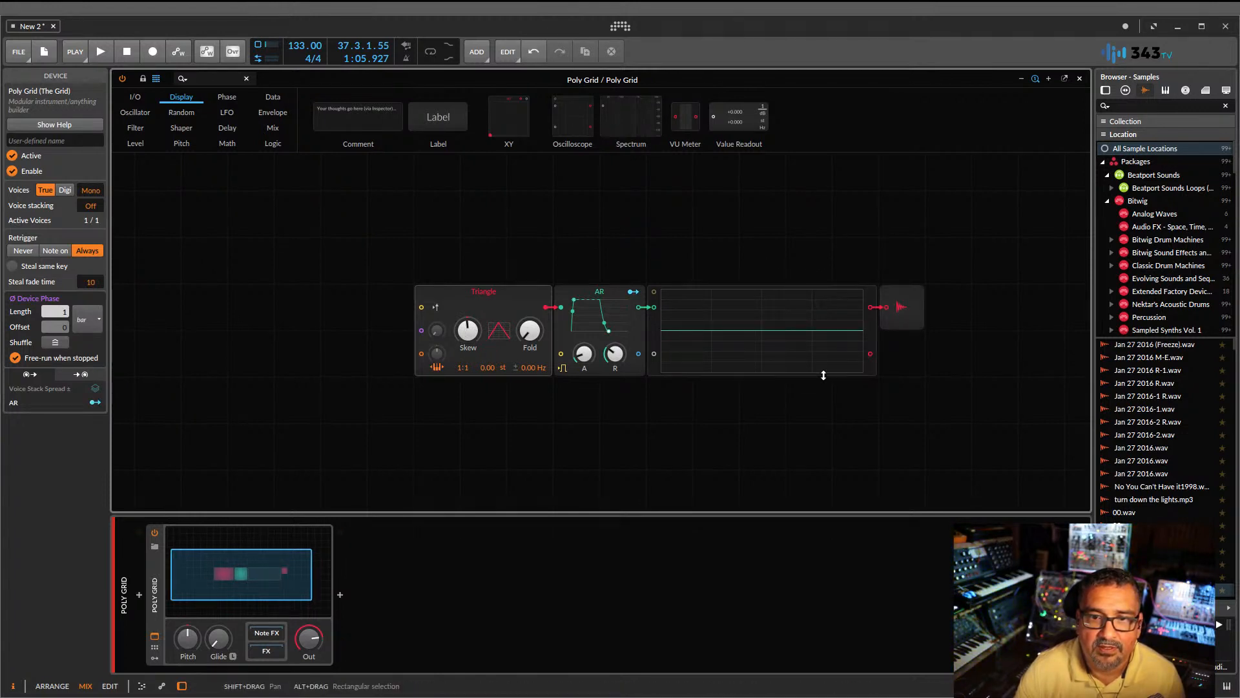
drag(821, 373, 819, 457)
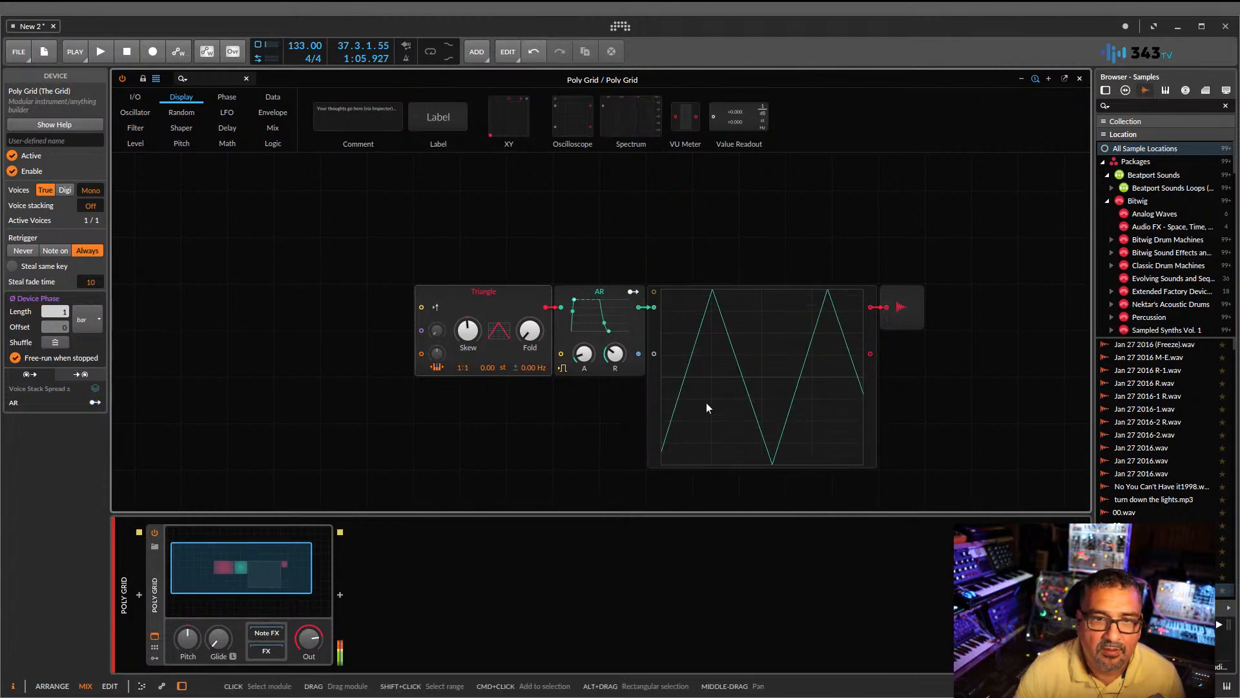
drag(466, 332, 531, 347)
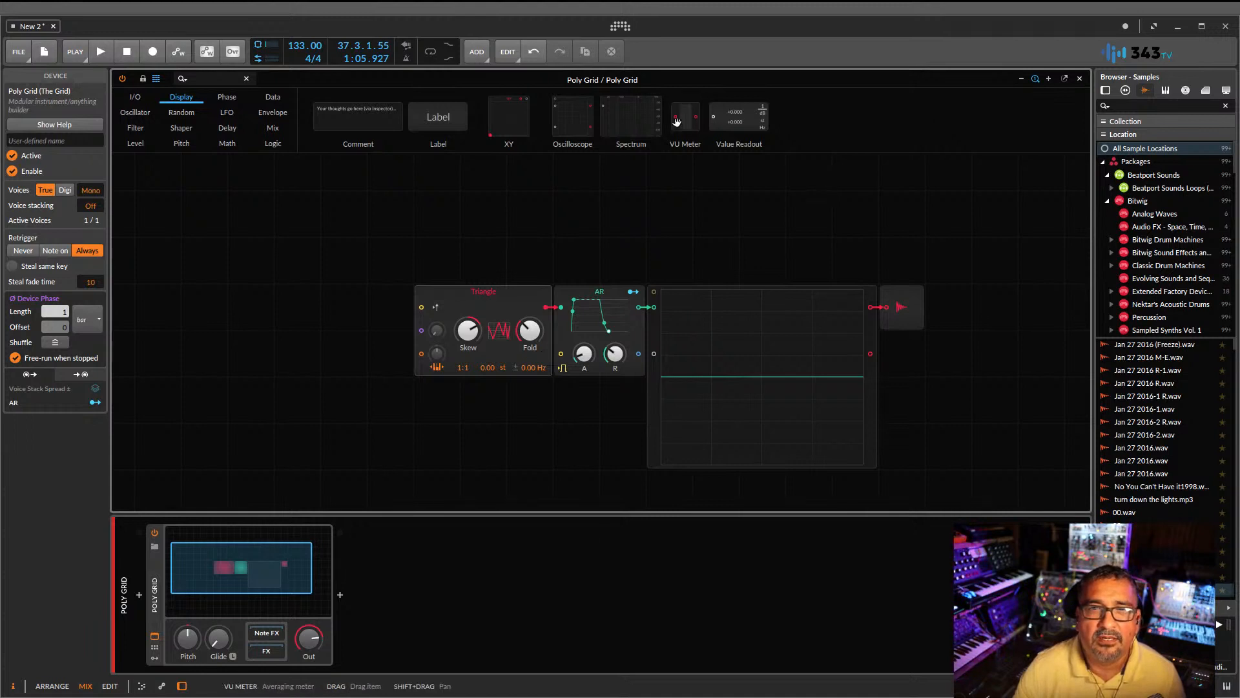
- Try to insert a Spectrum module between the enlarged Oscilloscope and the audio output, undoing each placement
drag(621, 114, 882, 319)
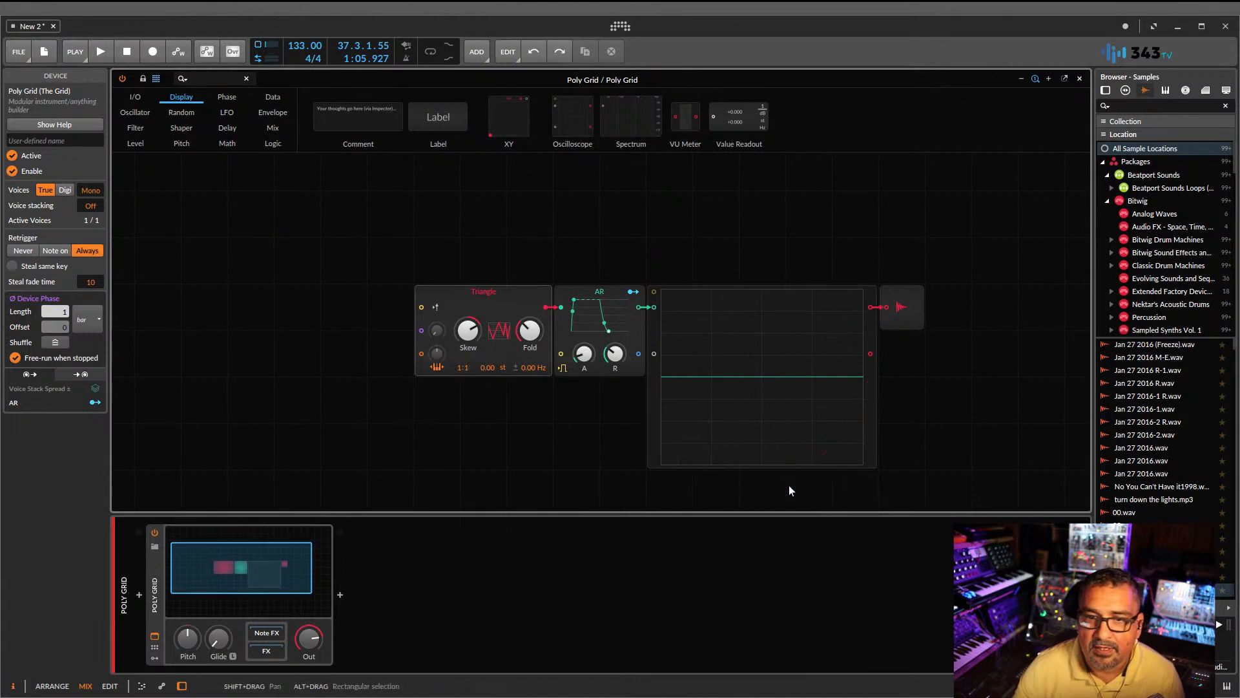
key(ctrl+z)
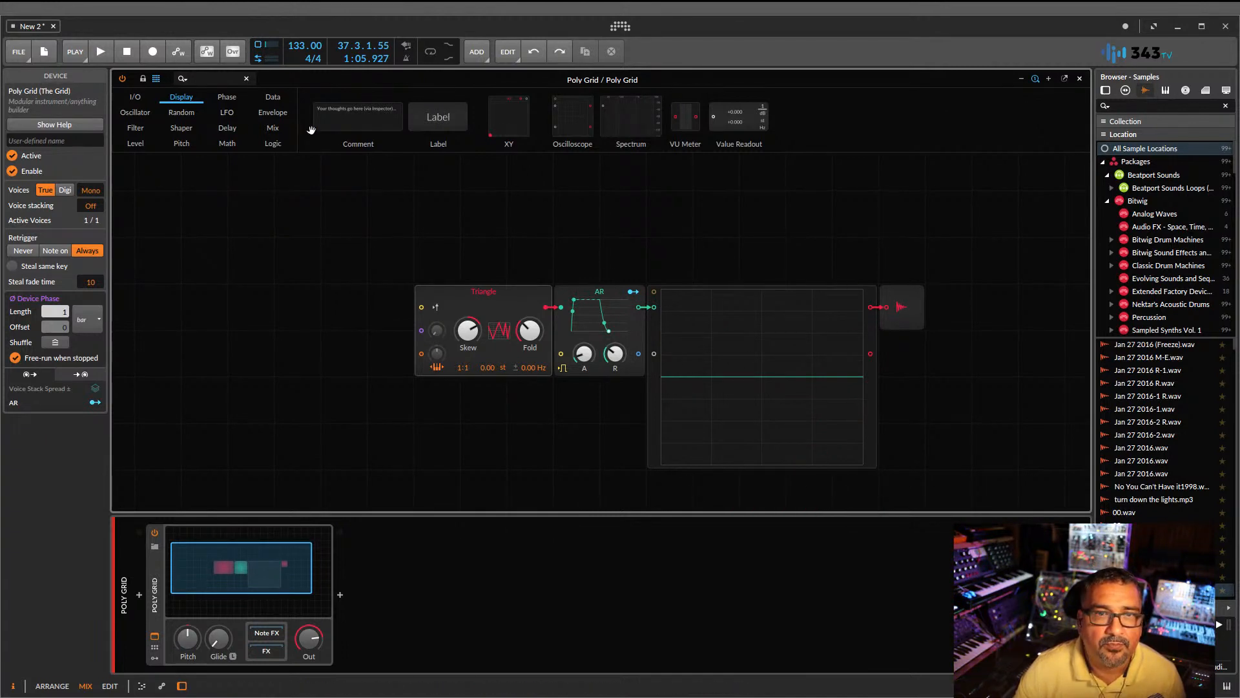
drag(614, 109, 886, 314)
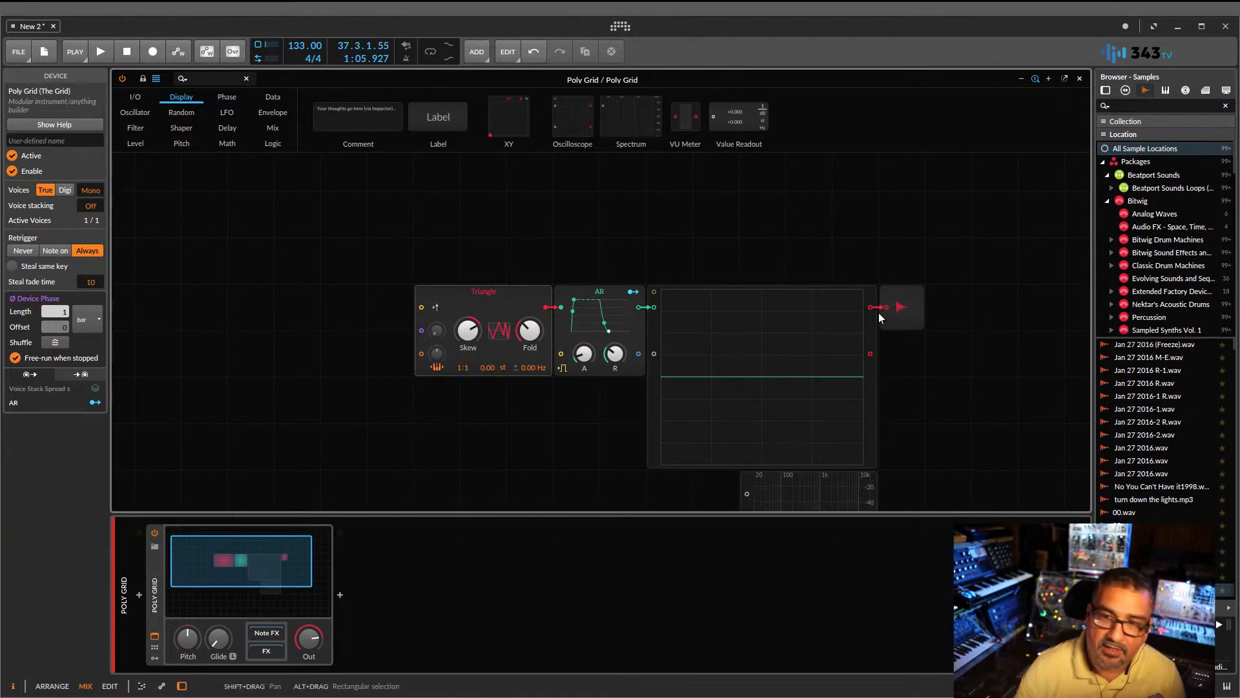
scroll(886, 371, down, 3)
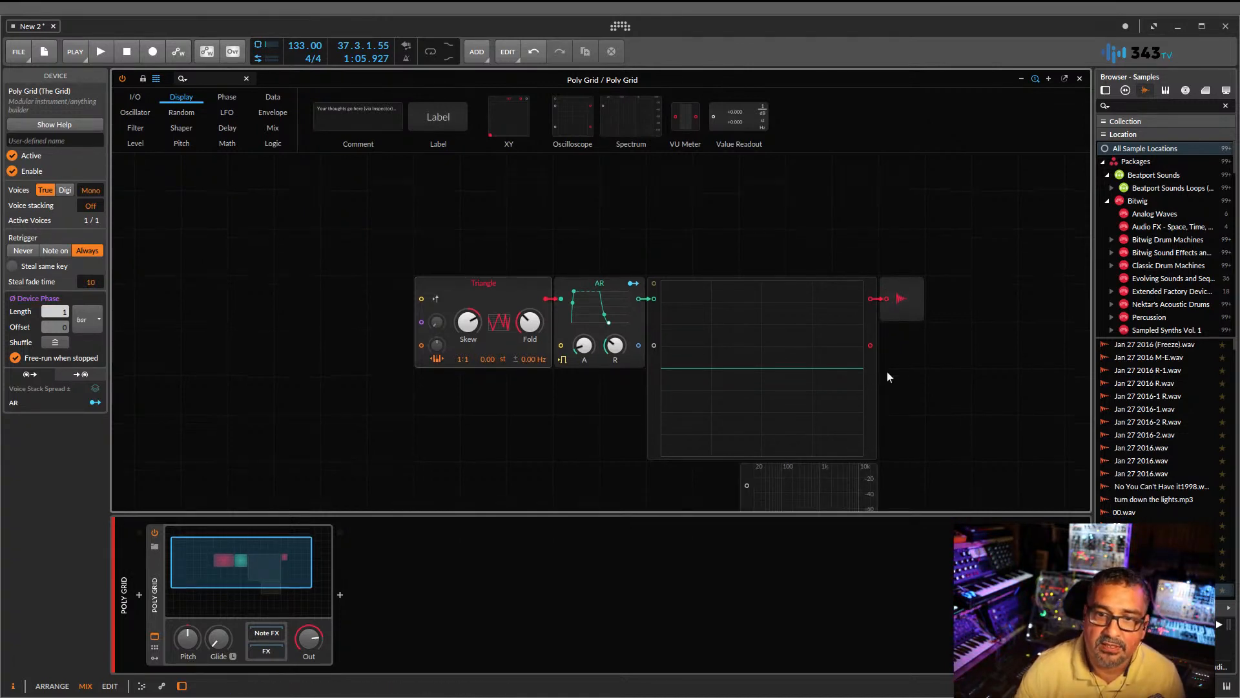
key(ctrl+z)
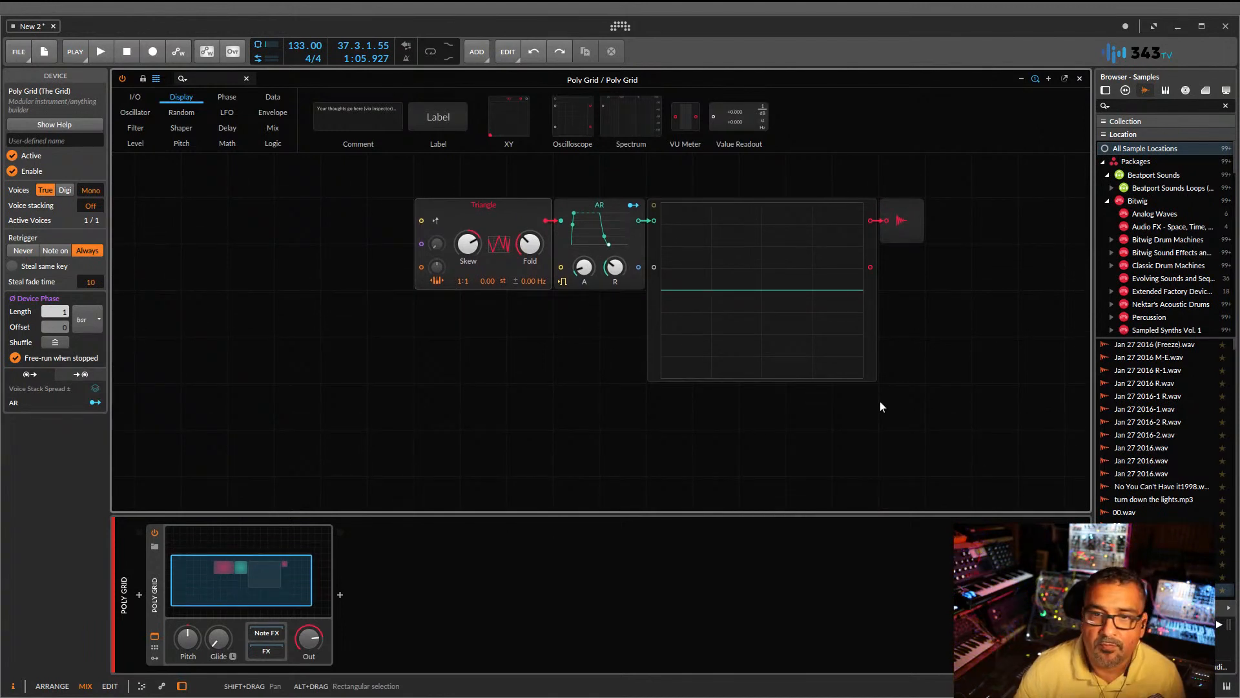
- Move the audio output away from the Oscilloscope, and insert an enlarged Spectrum module in the gap between them
drag(905, 225, 999, 226)
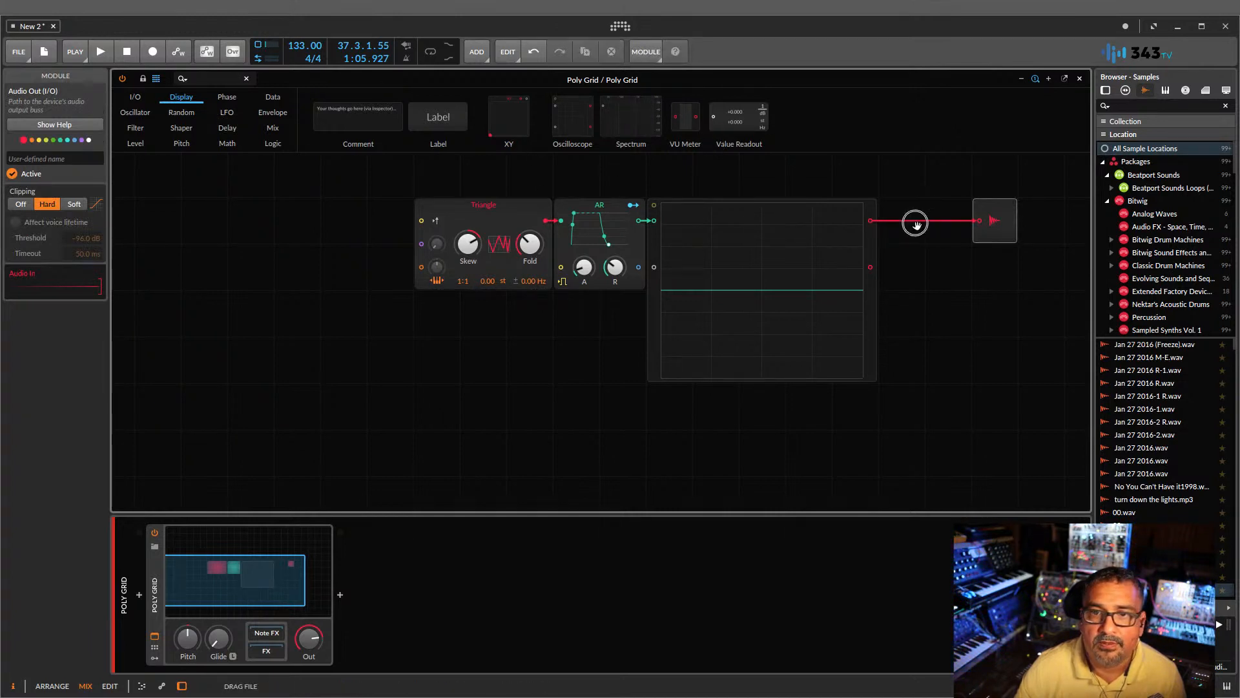
drag(879, 234, 881, 235)
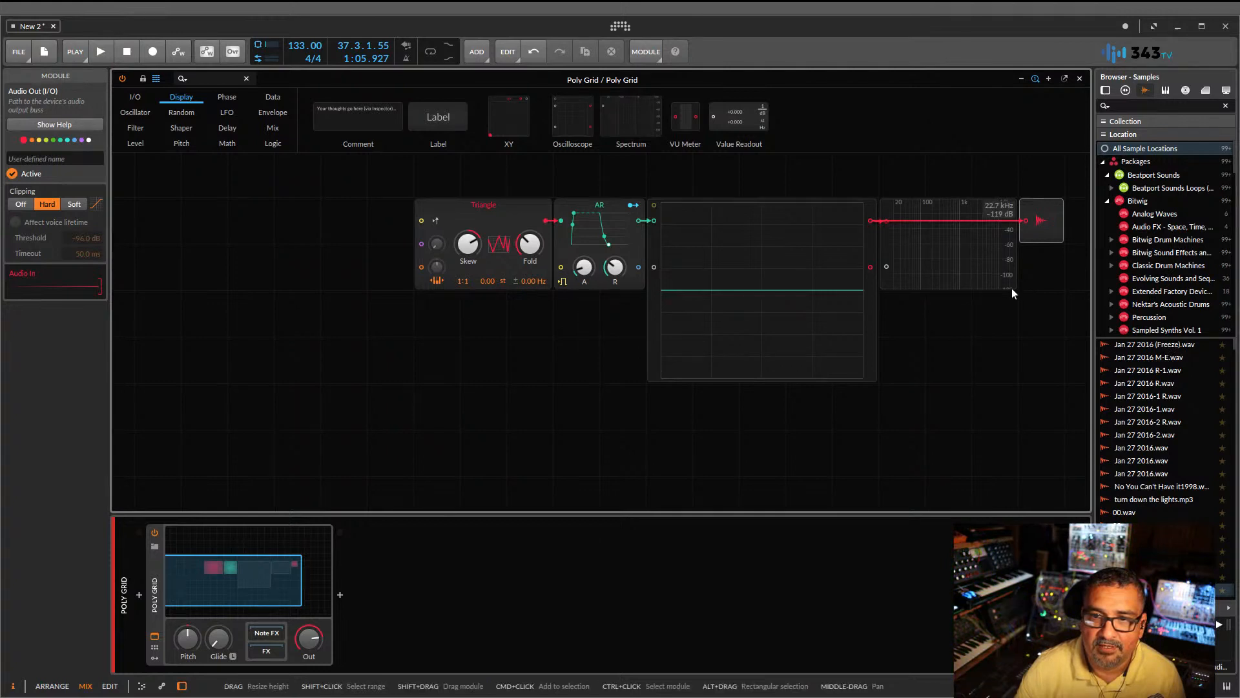
drag(1012, 288, 1012, 426)
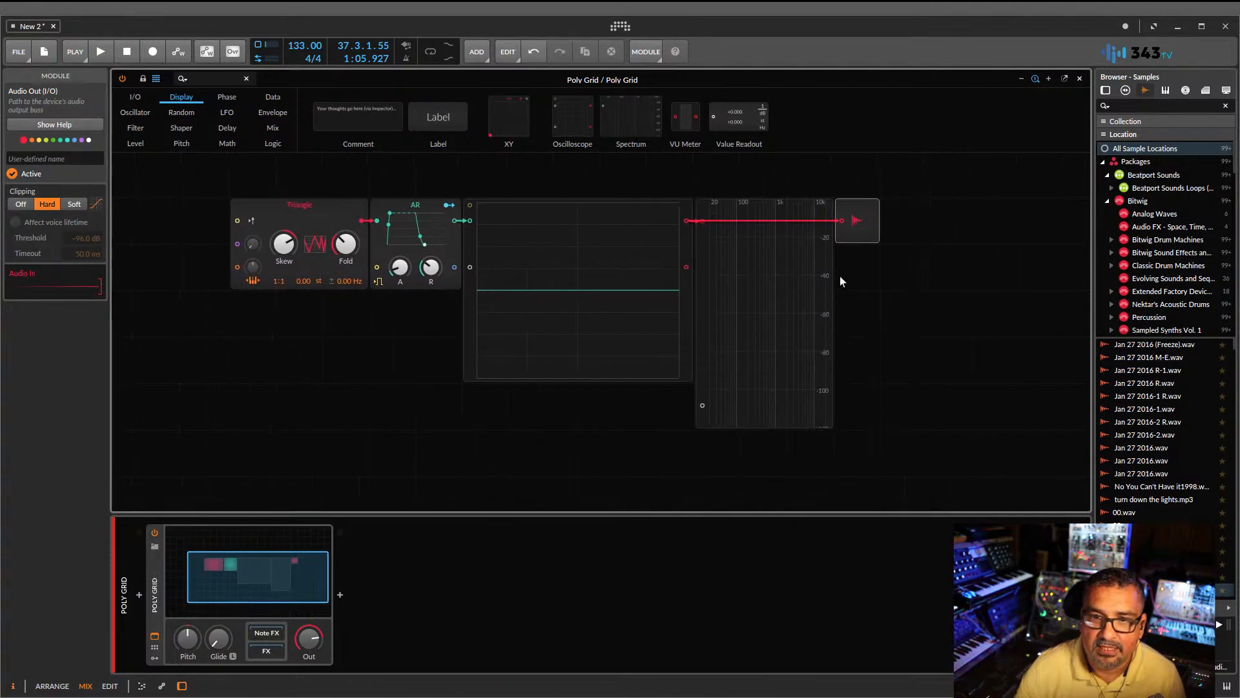
drag(833, 283, 1000, 309)
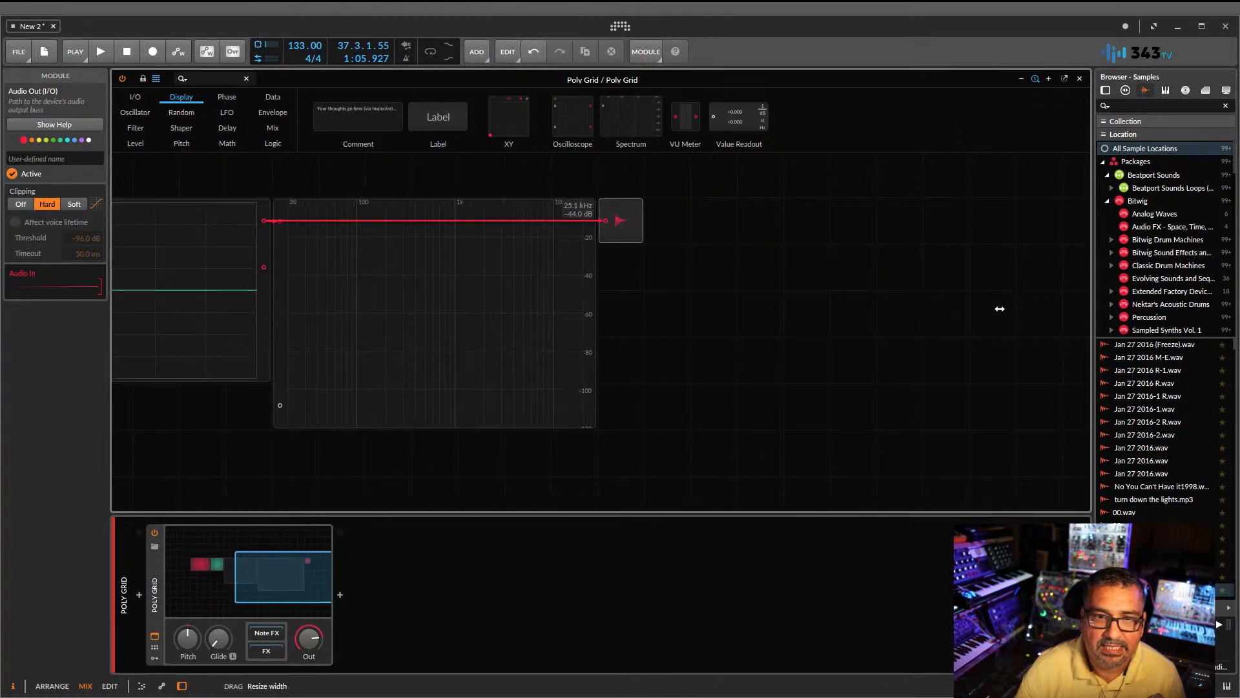
- Examine the modules offered in the Random, Shaper, Pitch, Phase, LFO, Delay, Math, Data and Envelope categories
drag(798, 502, 413, 432)
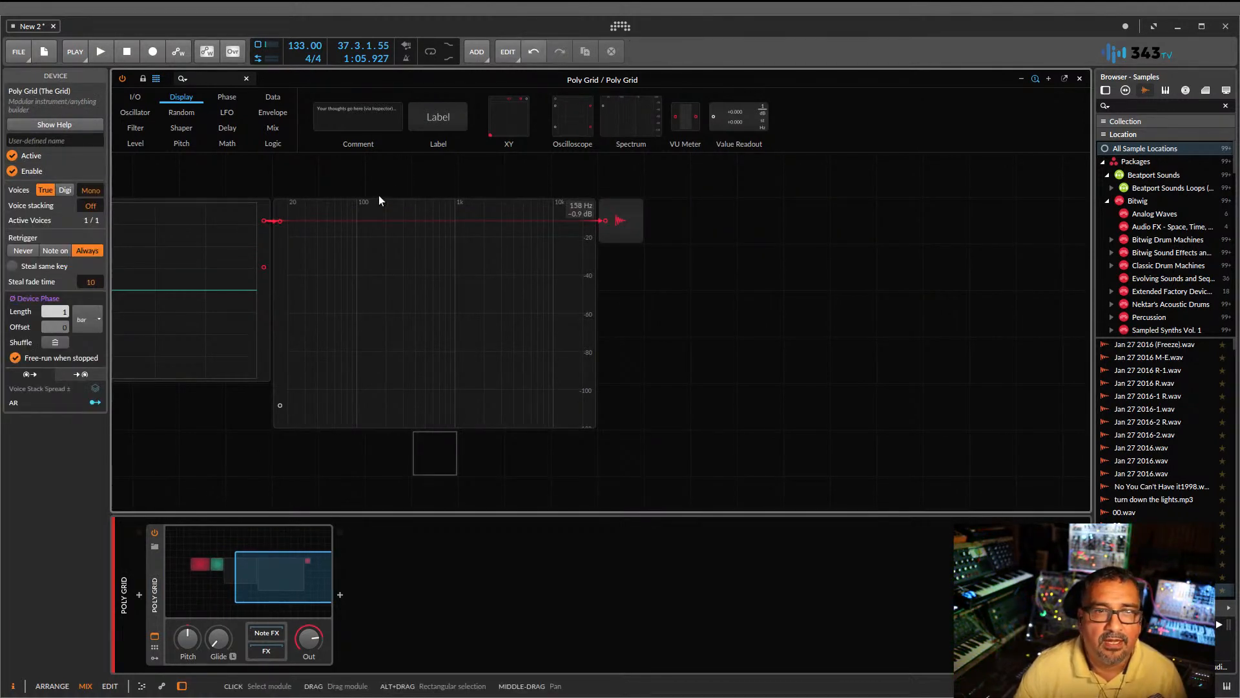
click(181, 113)
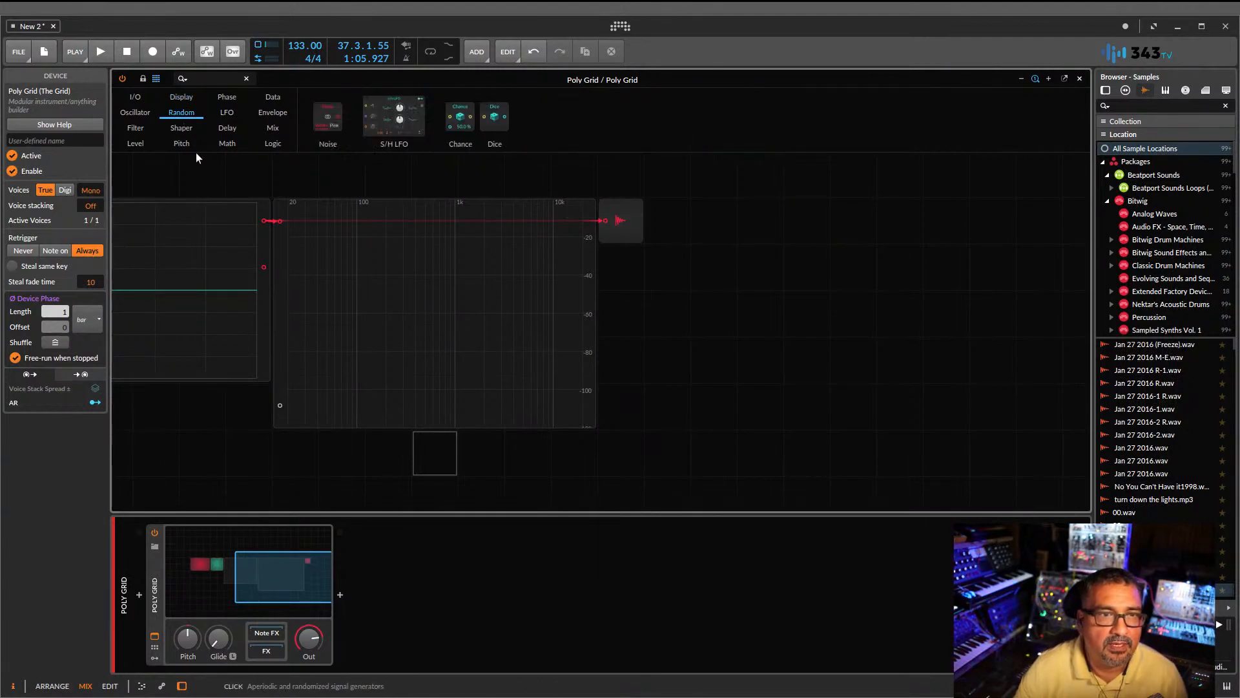
click(177, 130)
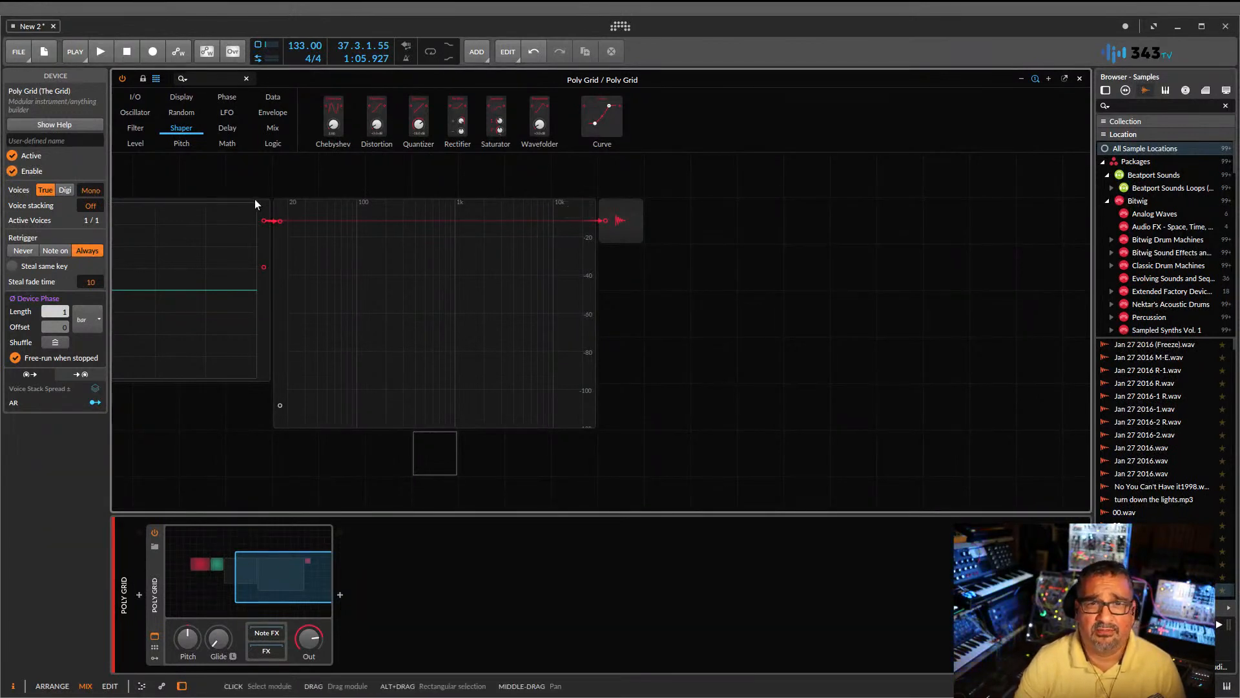
click(181, 144)
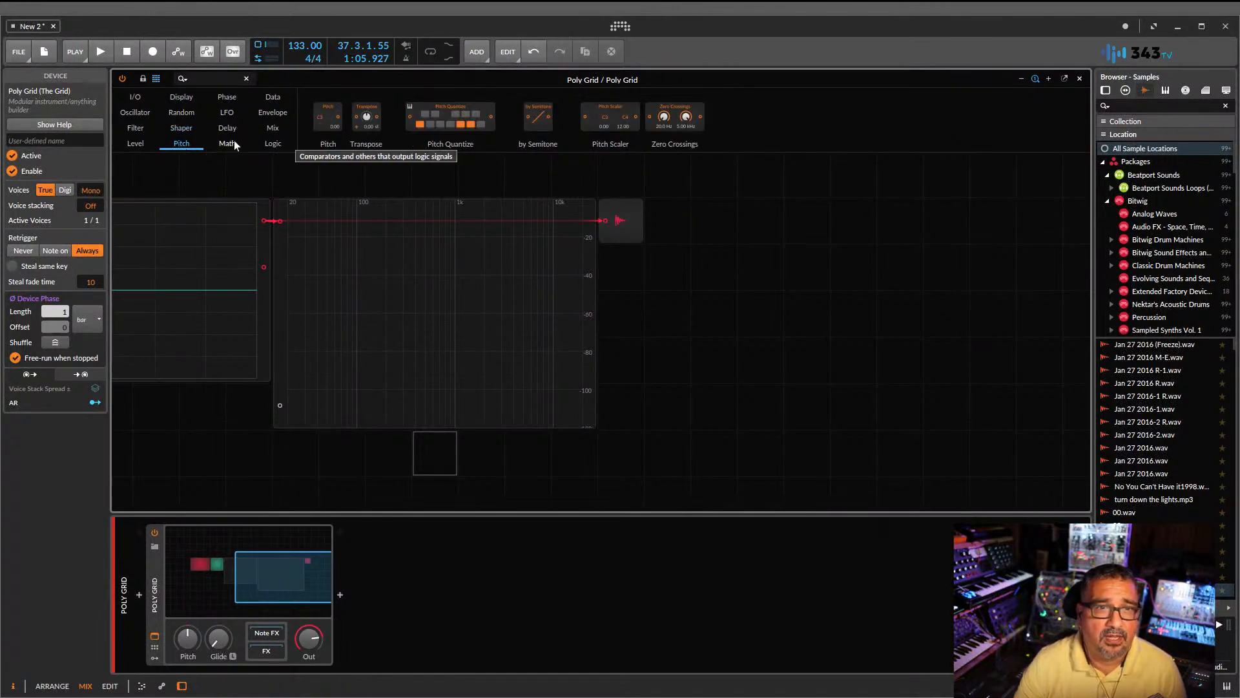
click(228, 97)
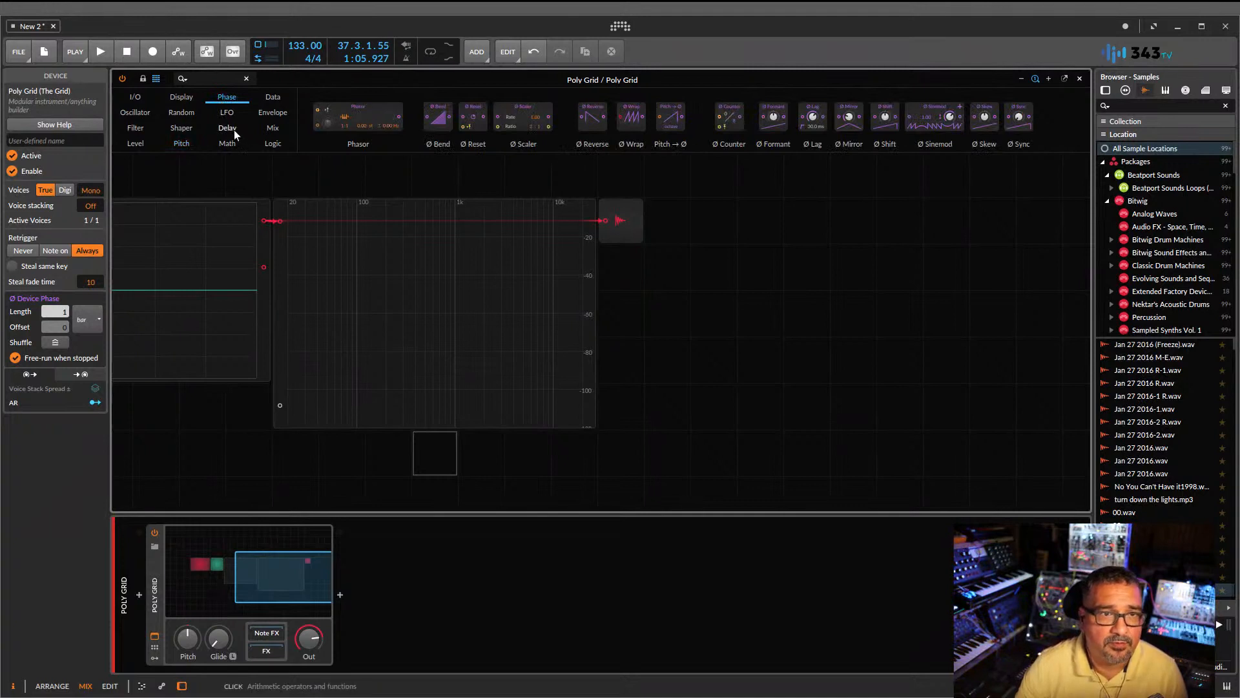
click(231, 115)
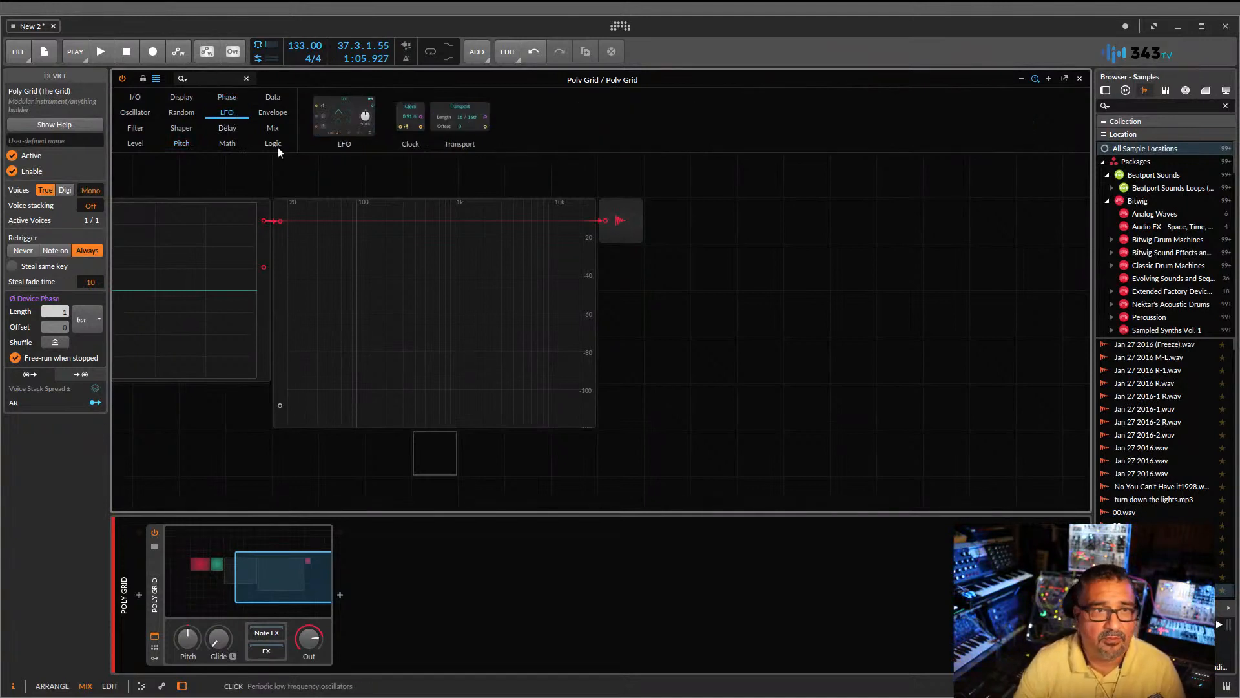
click(231, 128)
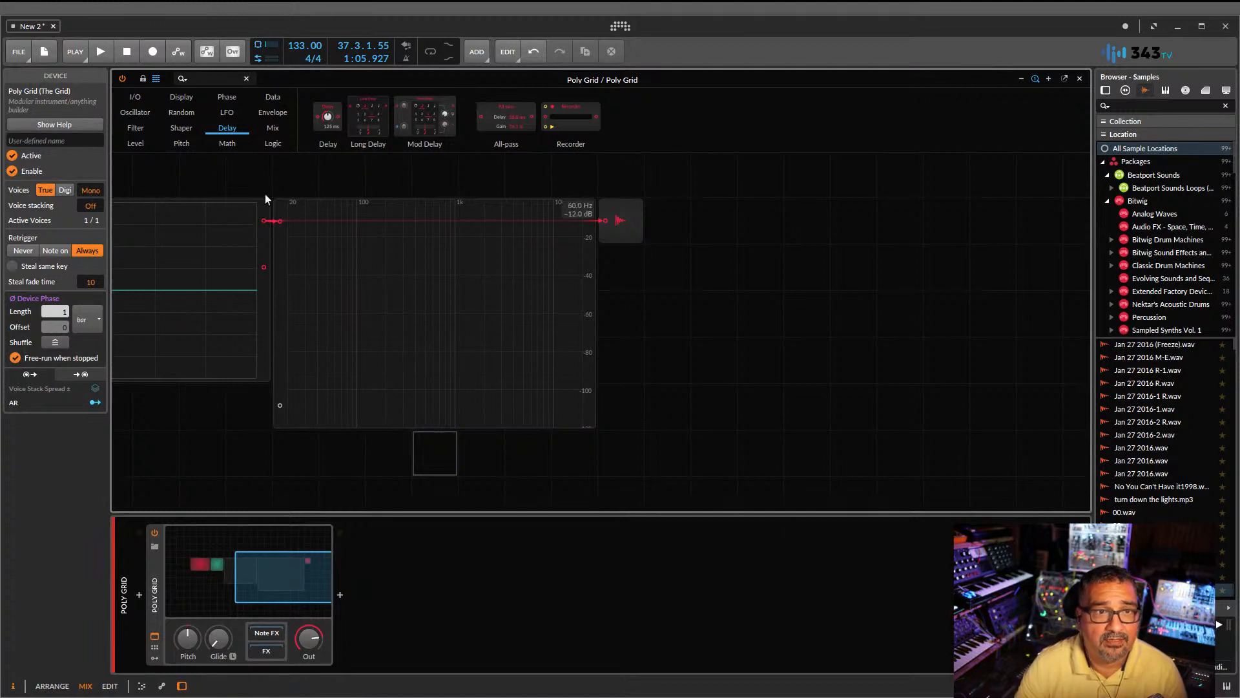
click(225, 144)
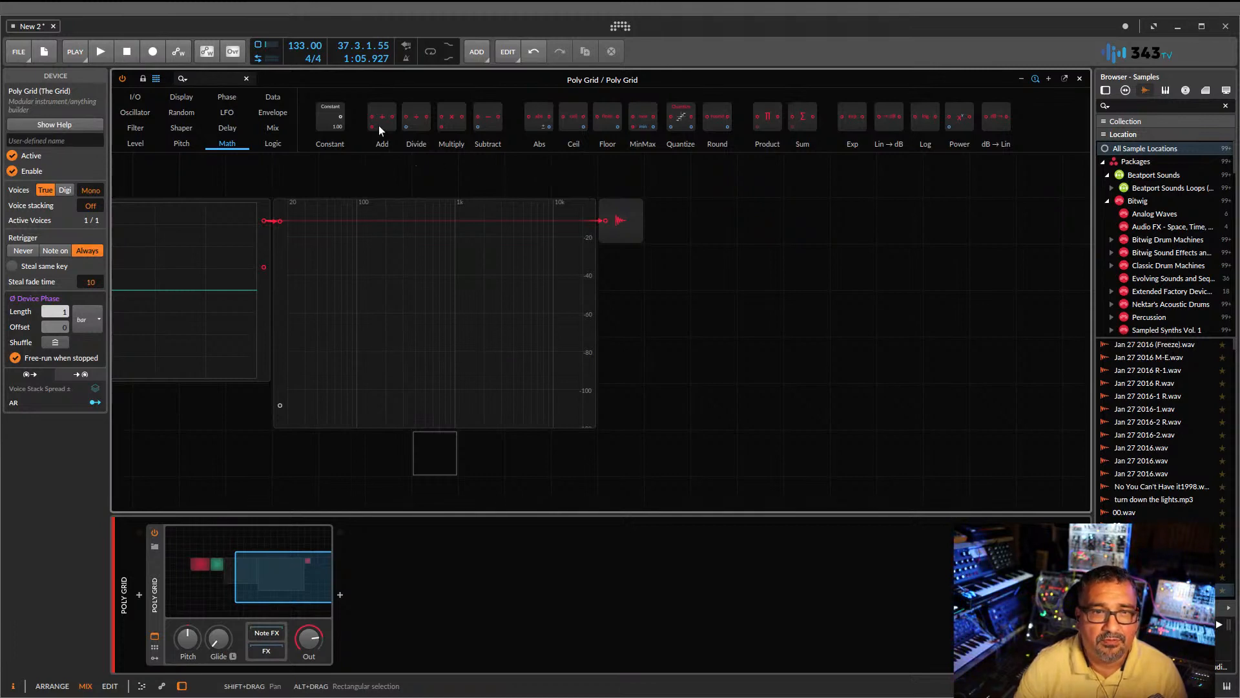
click(271, 98)
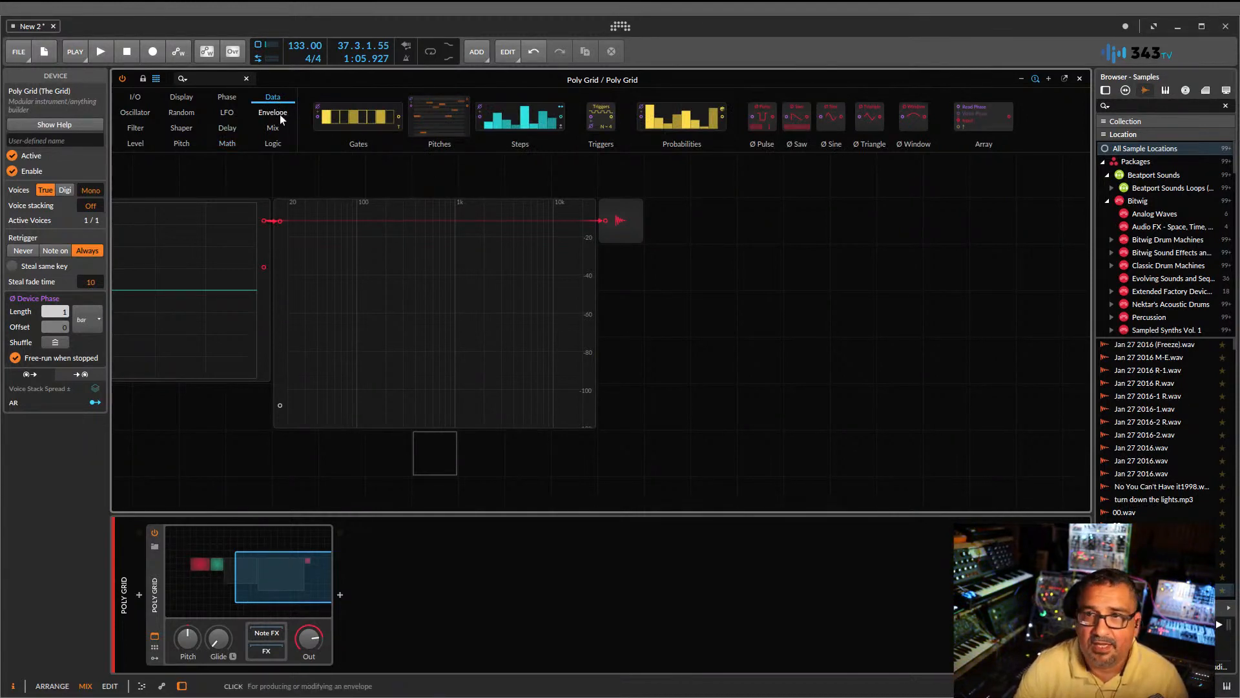
click(279, 115)
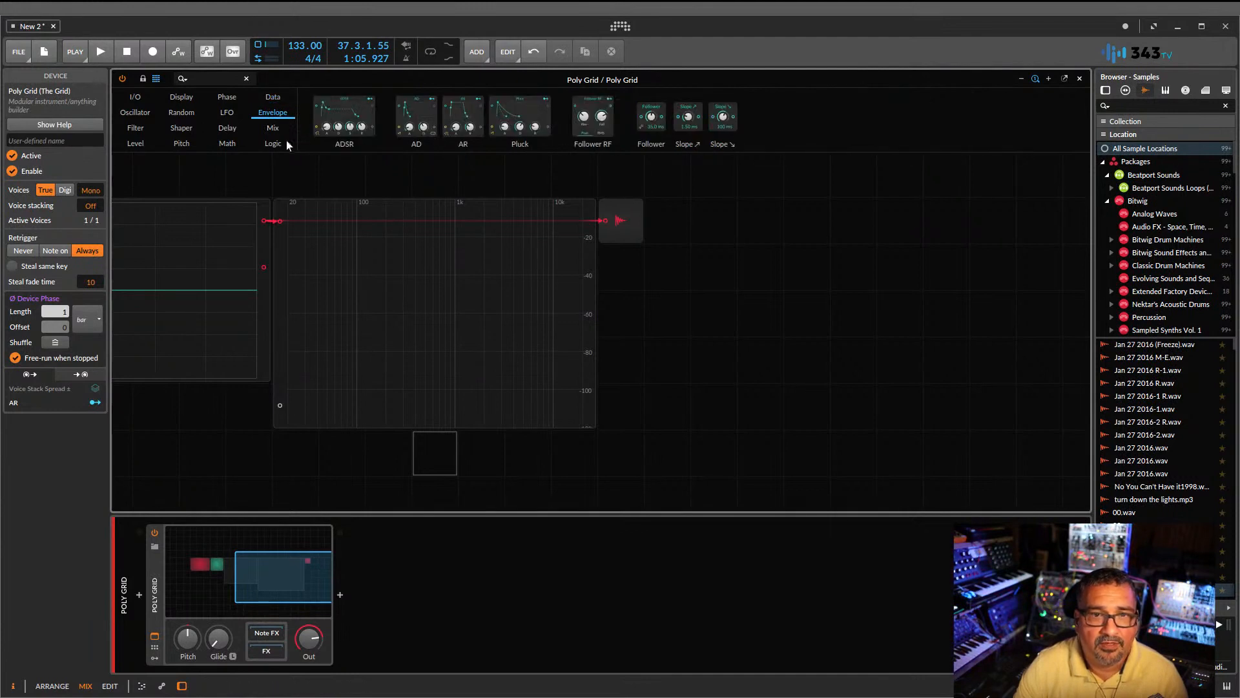
- Add a Mixer module in the empty area beyond the audio output, and cable the Oscilloscope's signal output to the Mixer's first channel input
click(273, 127)
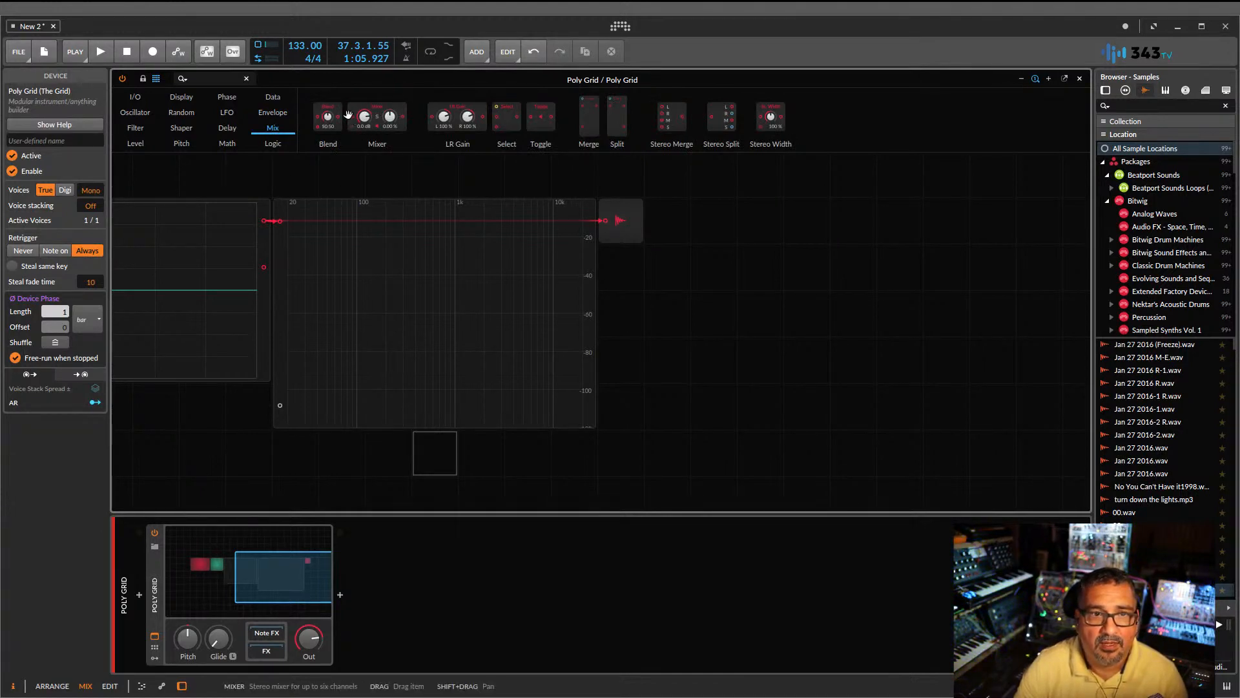
drag(393, 113, 839, 282)
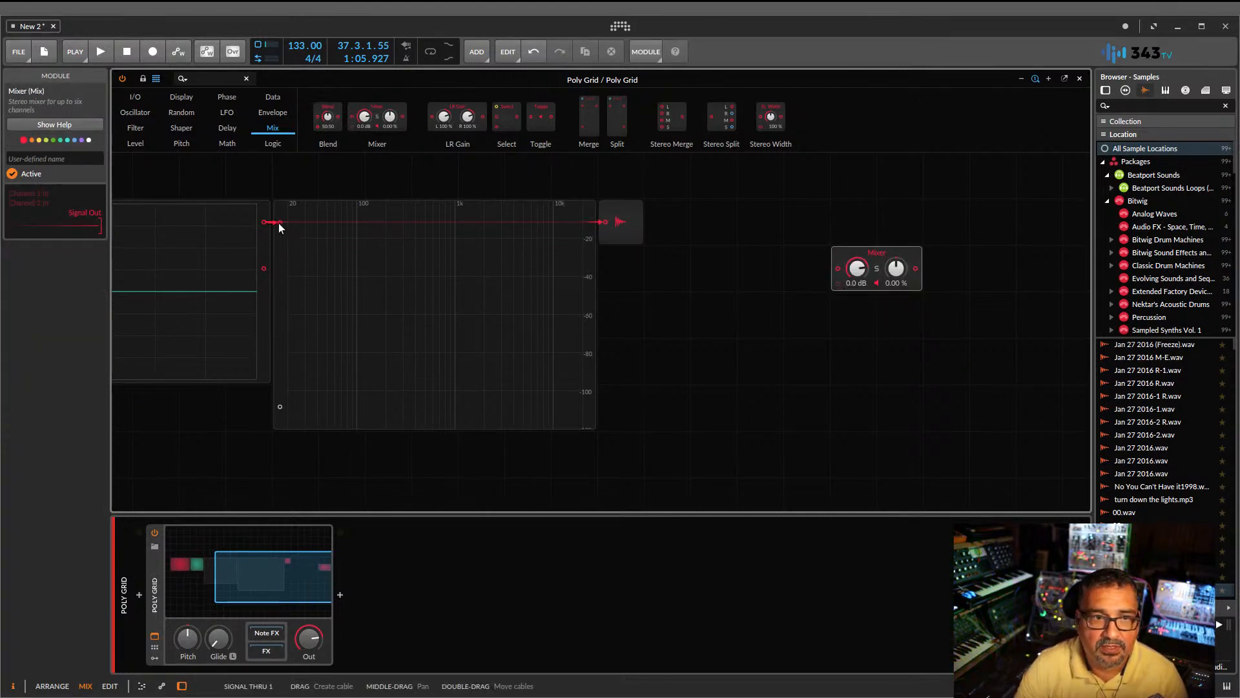
drag(274, 223, 841, 275)
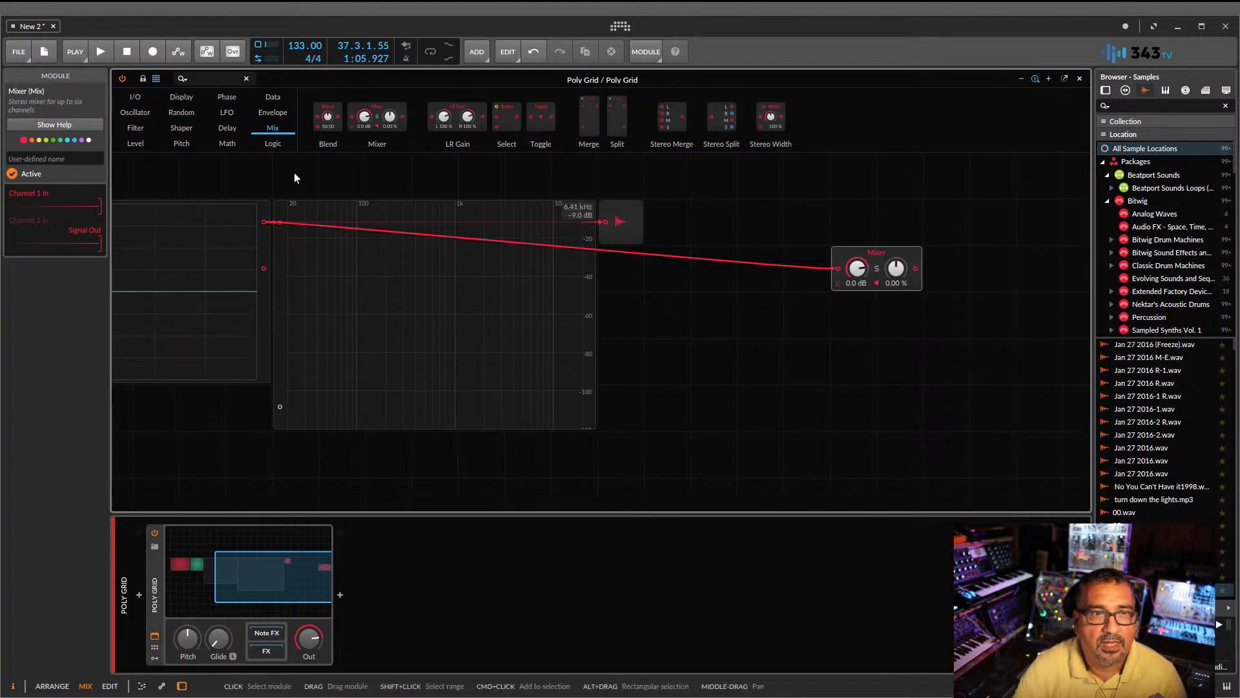
- Examine the modules offered in the Logic category
click(277, 144)
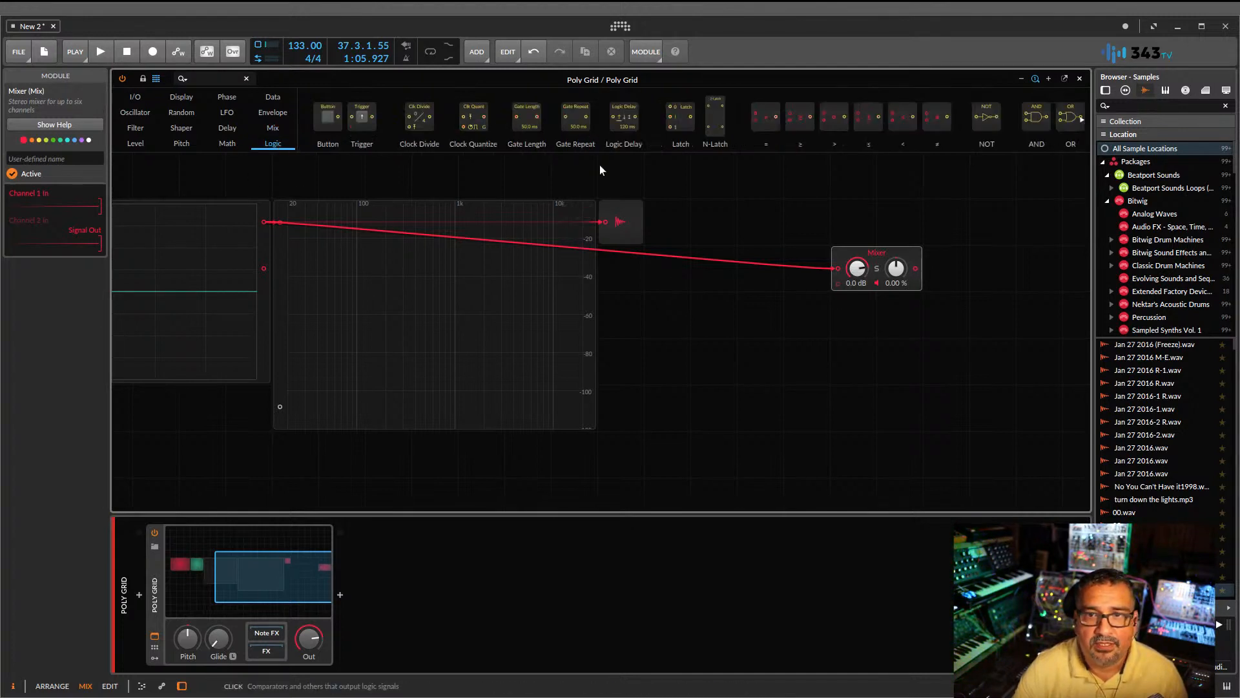